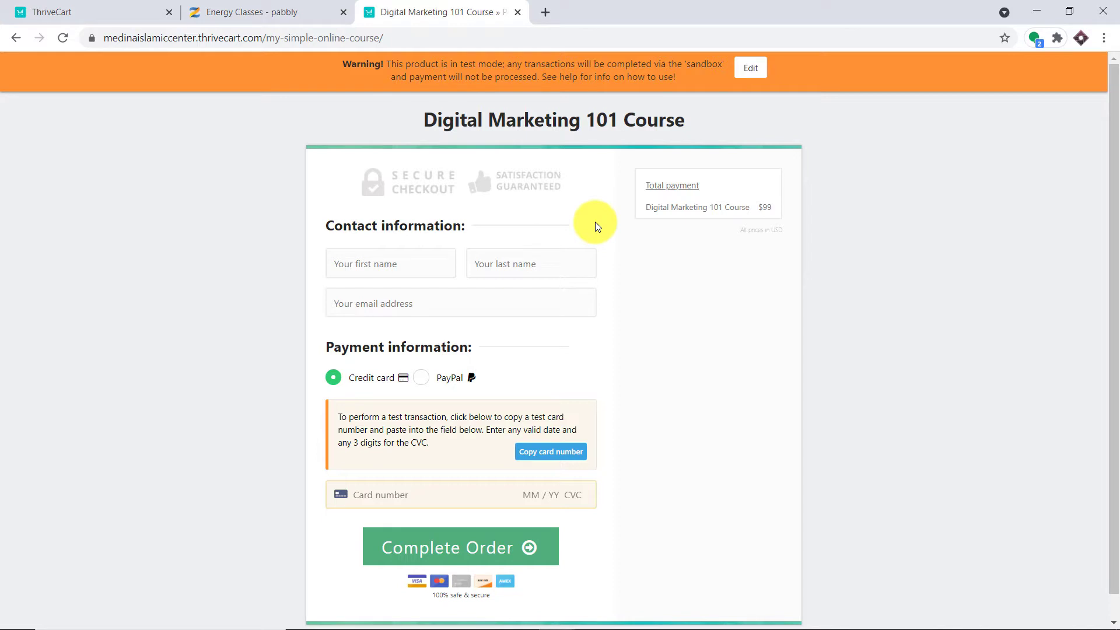
Enter the customer's first name, last name and e-mail address on the order form.
left_click(403, 262)
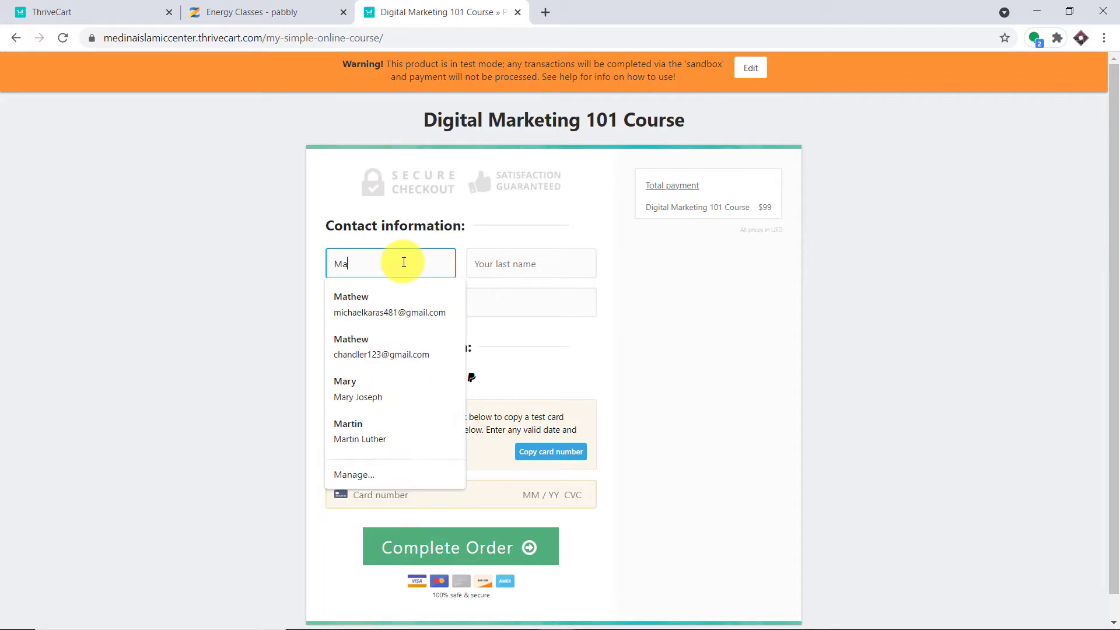
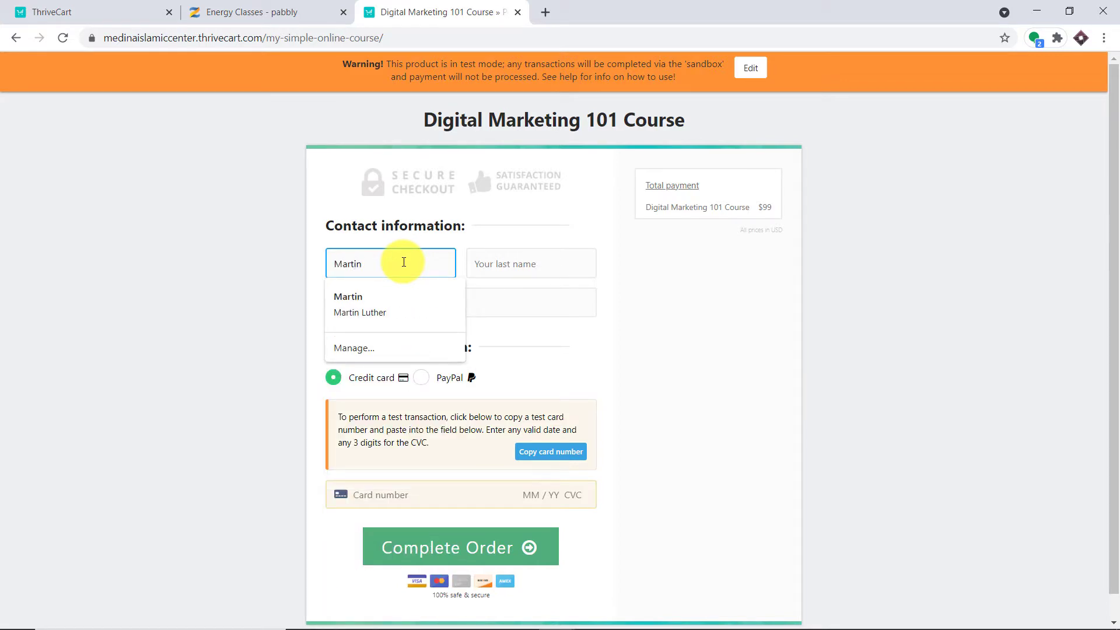
left_click(475, 264)
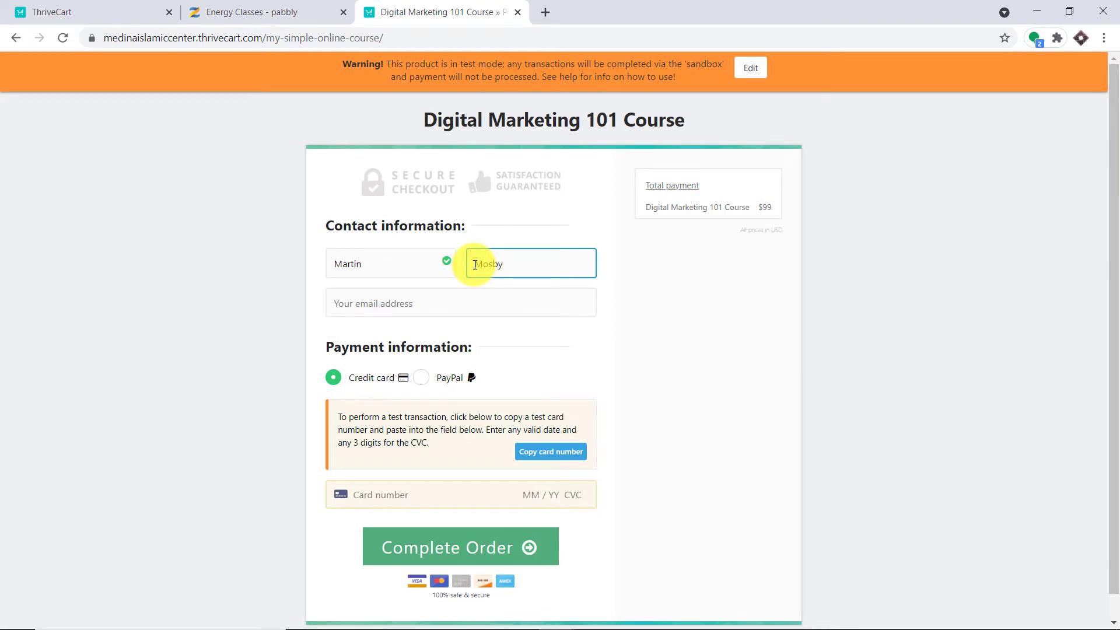
left_click(463, 303)
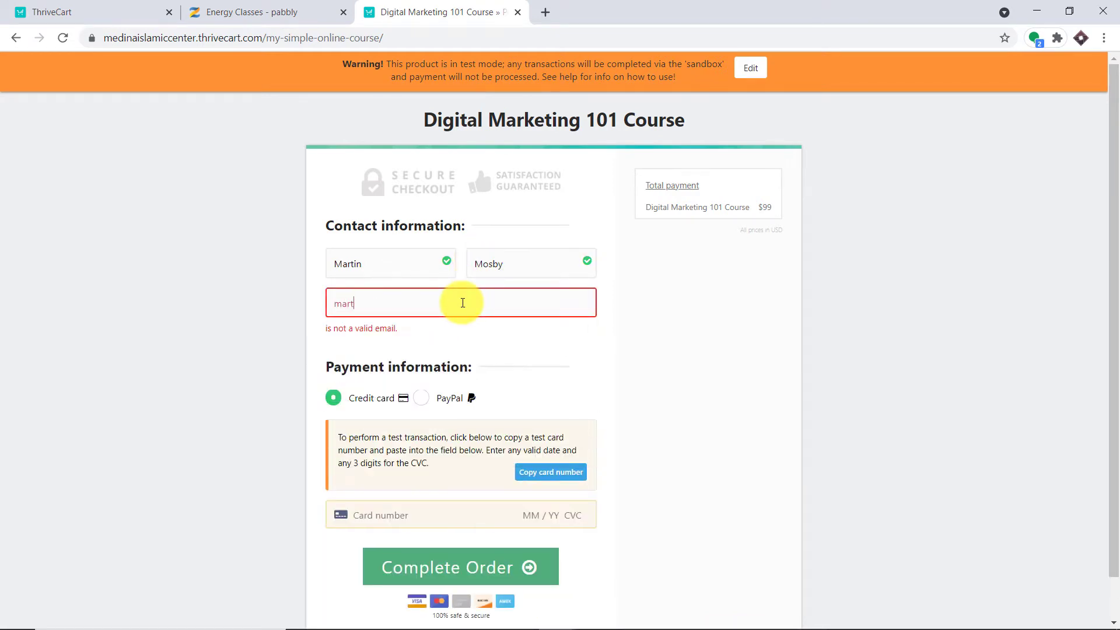
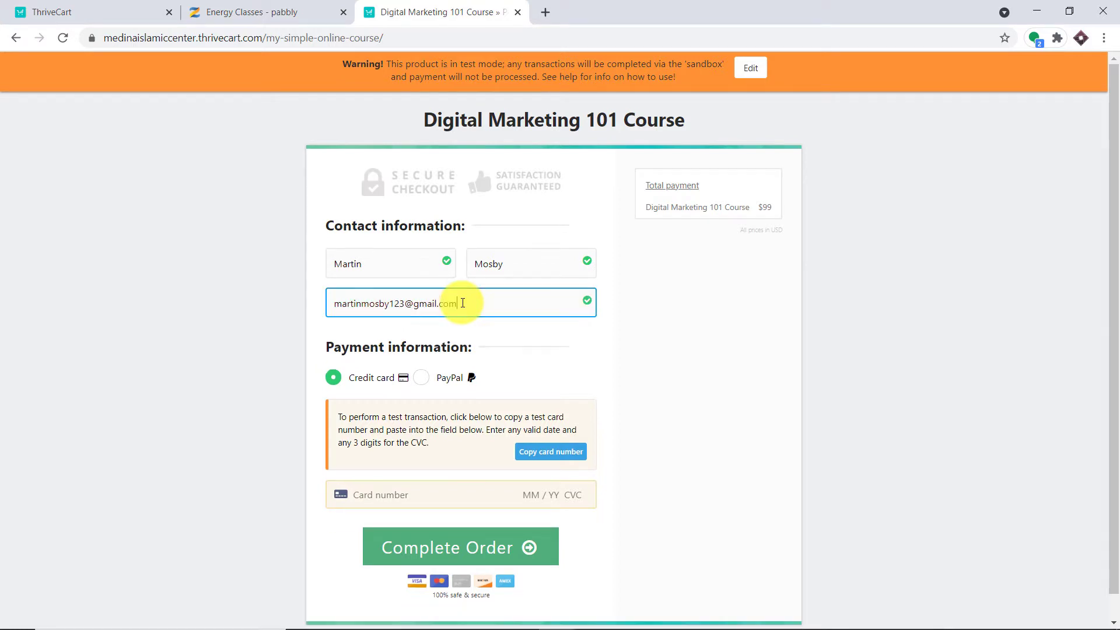
left_click(452, 498)
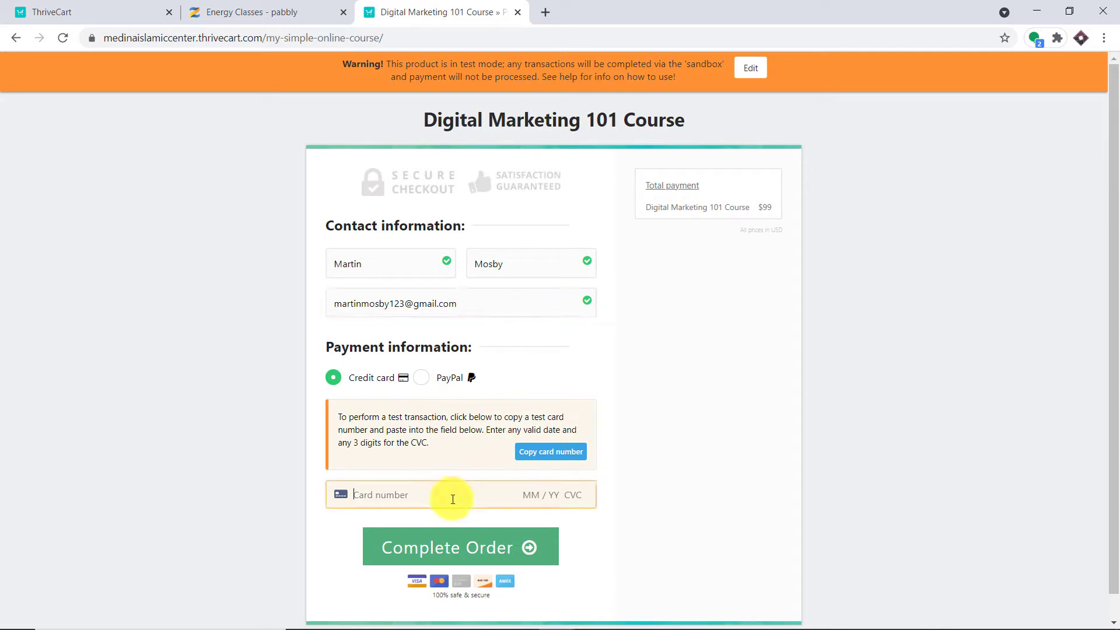
left_click(453, 499)
left_click(451, 516)
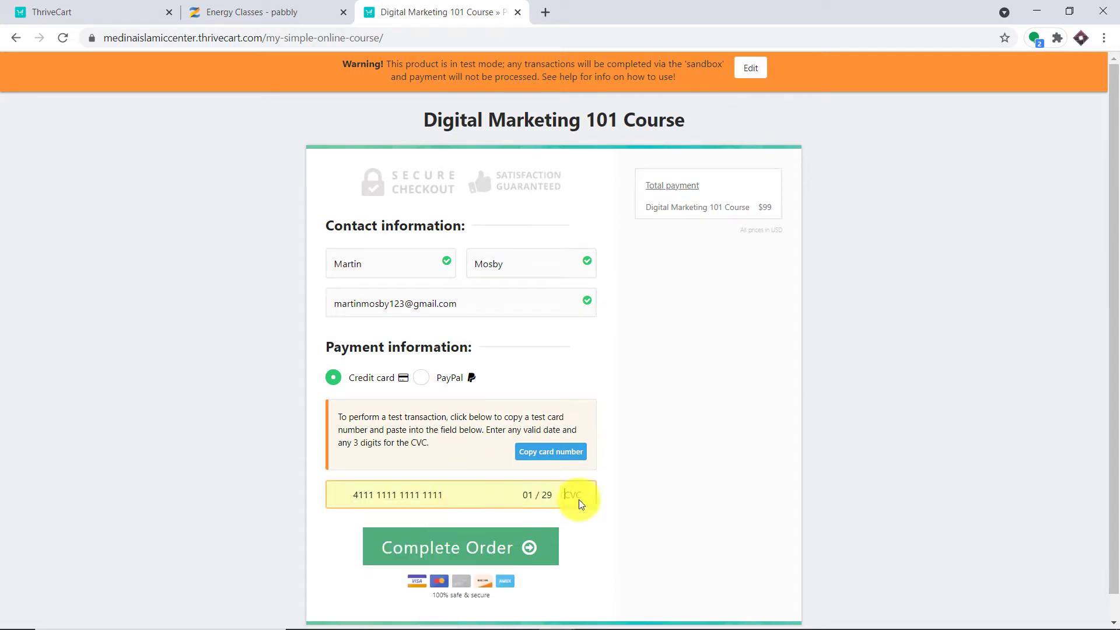
left_click(579, 495)
type("234")
left_click(507, 547)
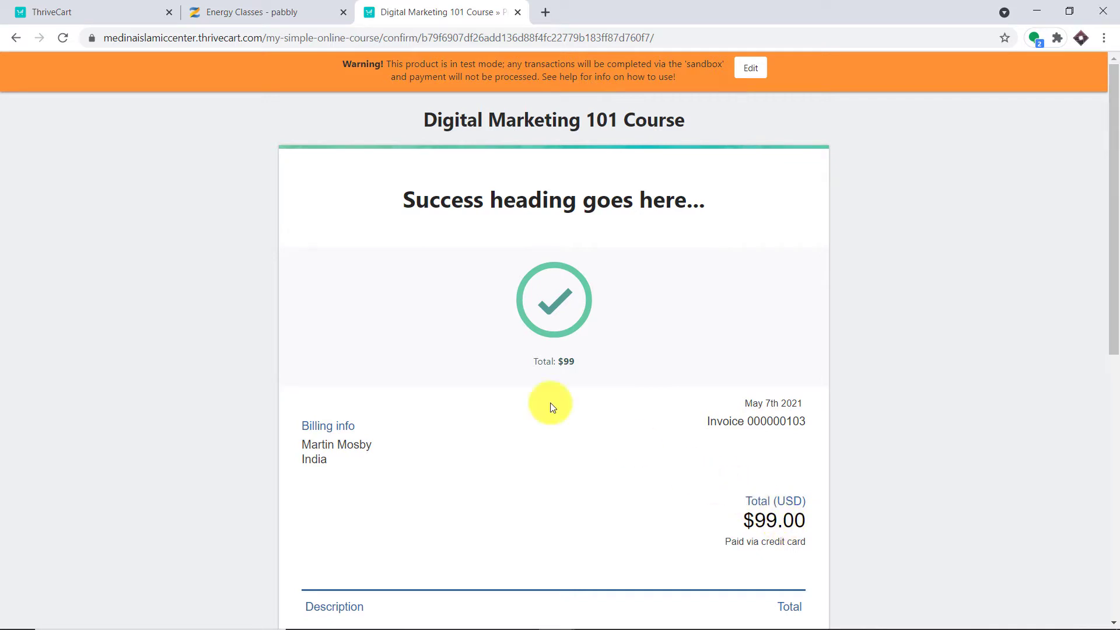
Reload the Energy Classes course stats and open the newest enrolled student's profile.
left_click(252, 8)
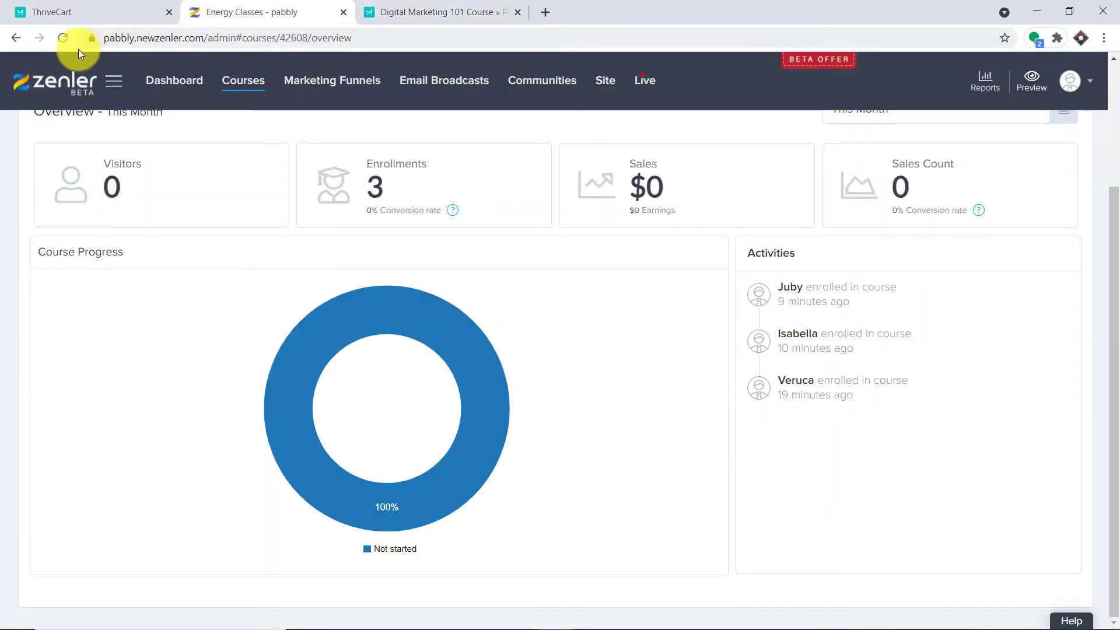
left_click(63, 38)
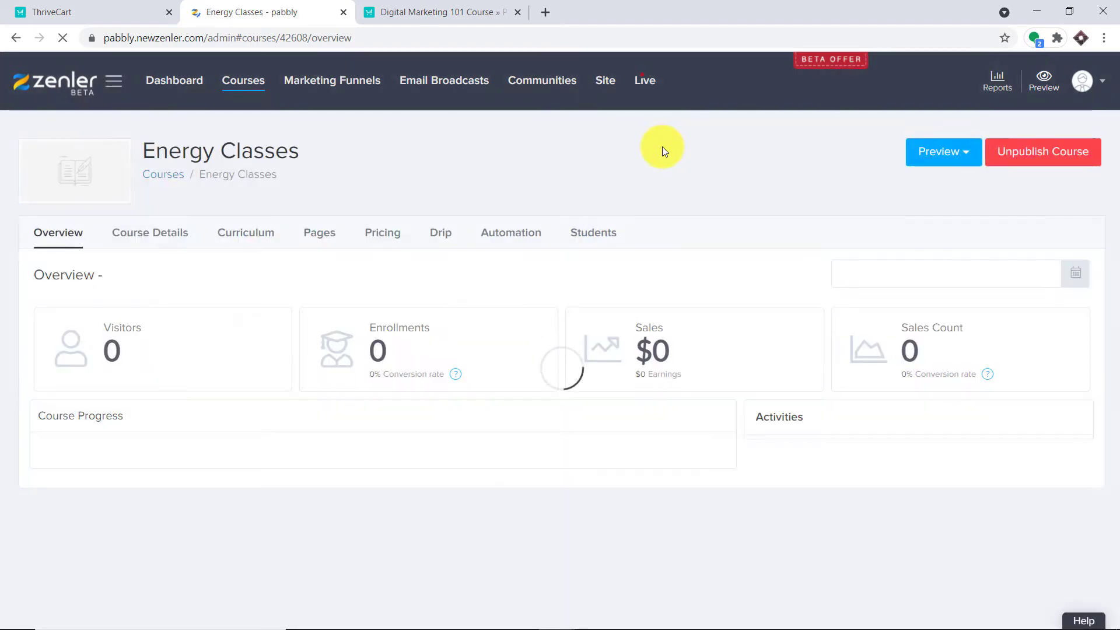
scroll(655, 190, "down", 3)
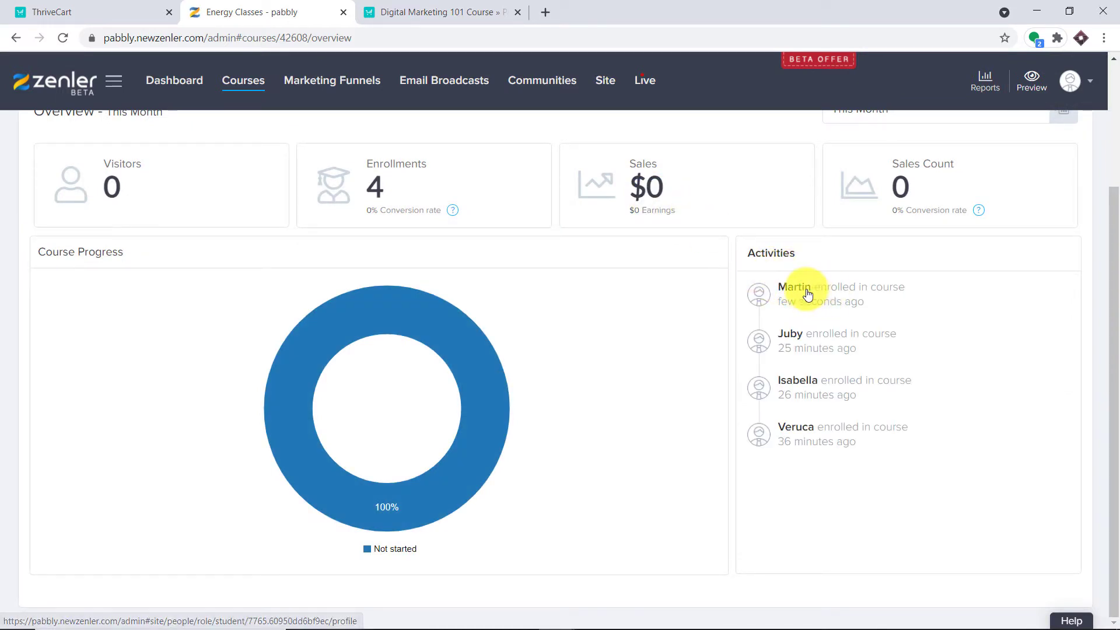
scroll(641, 286, "up", 3)
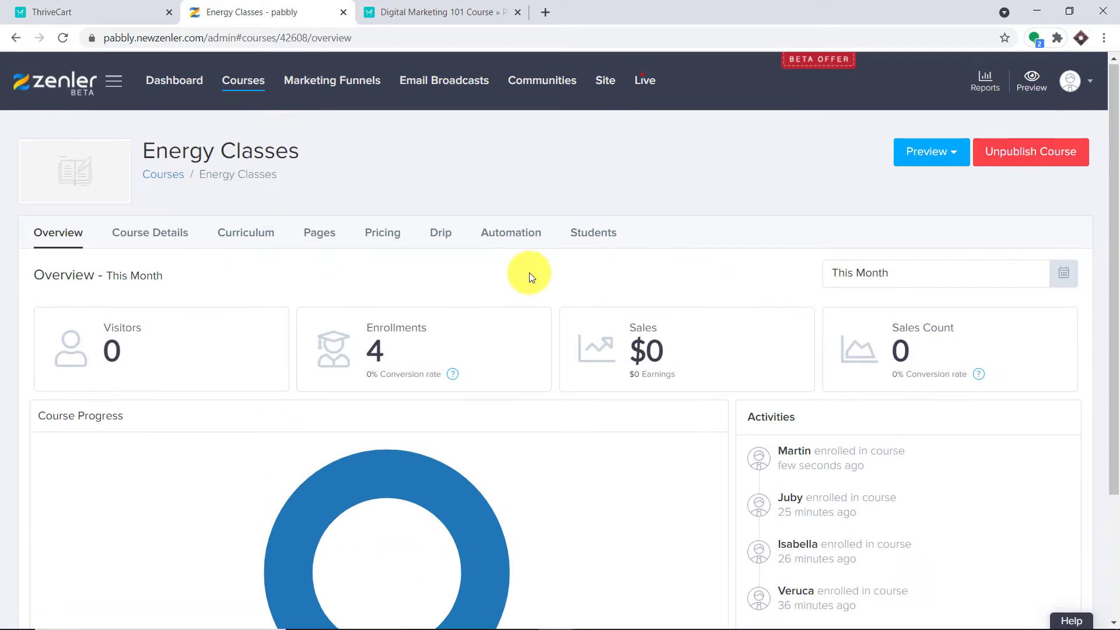
scroll(701, 279, "down", 2)
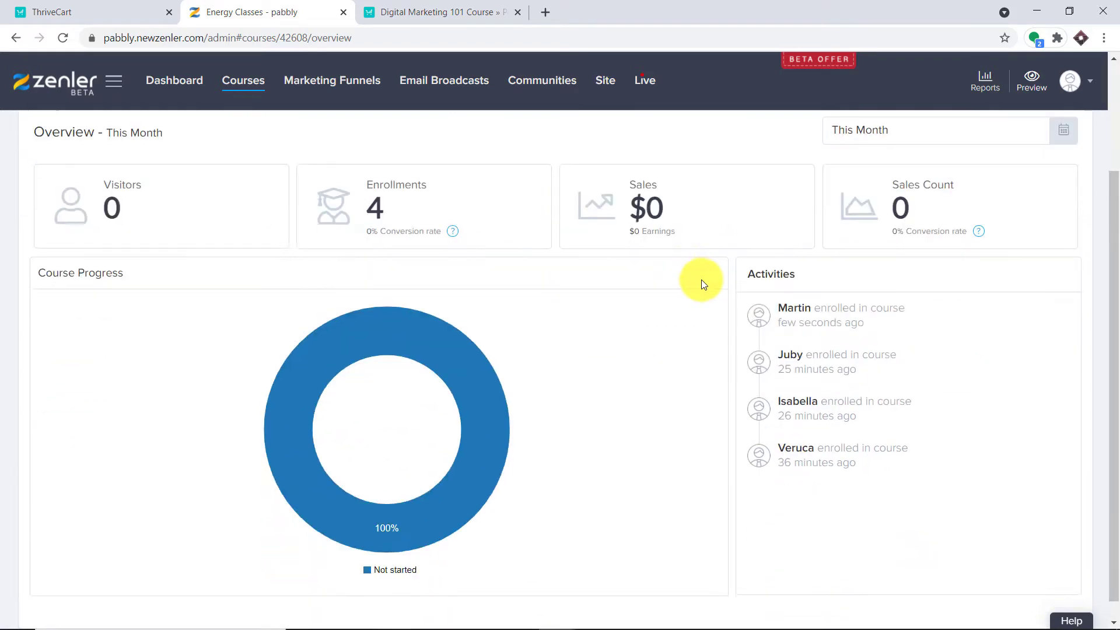
left_click(791, 302)
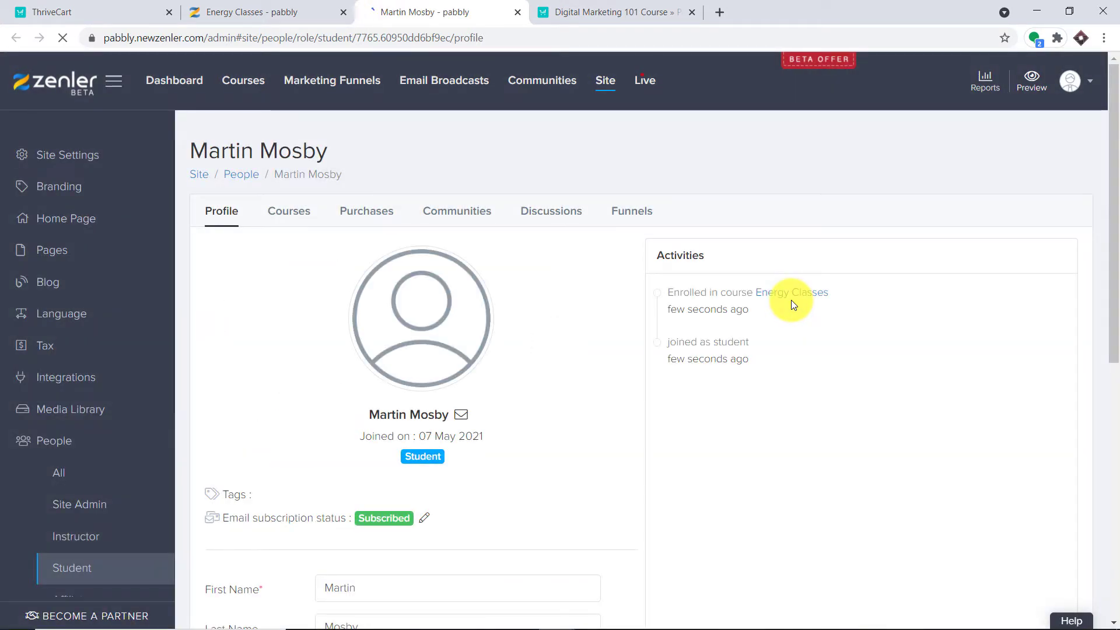
In a new tab, go to pabbly.com, sign in, and open Pabbly Connect.
left_click(721, 12)
type("p")
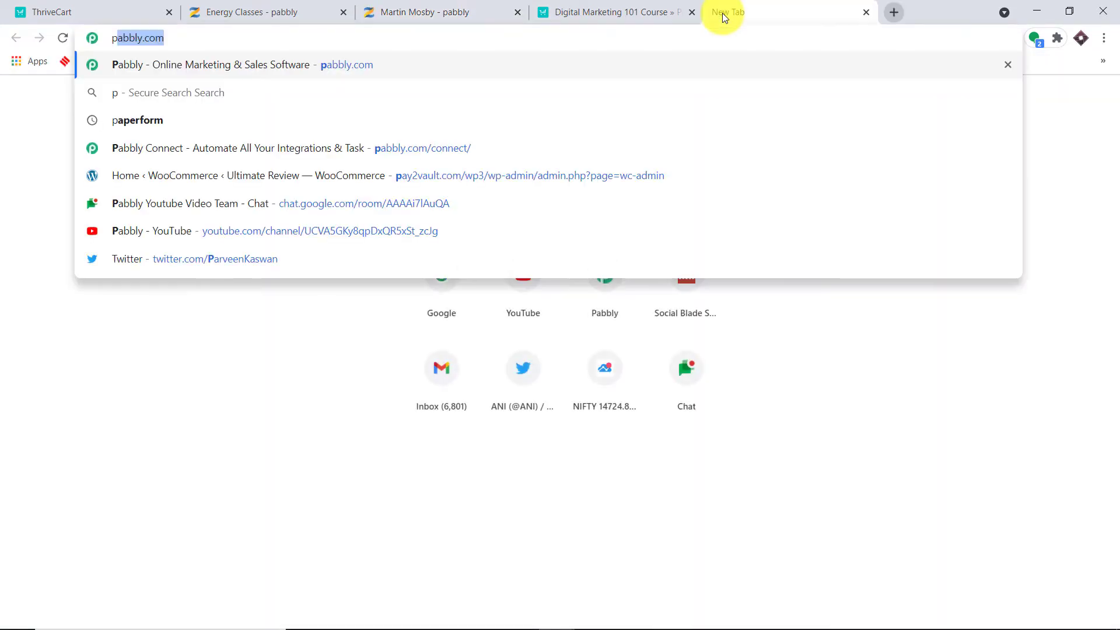
key("Return")
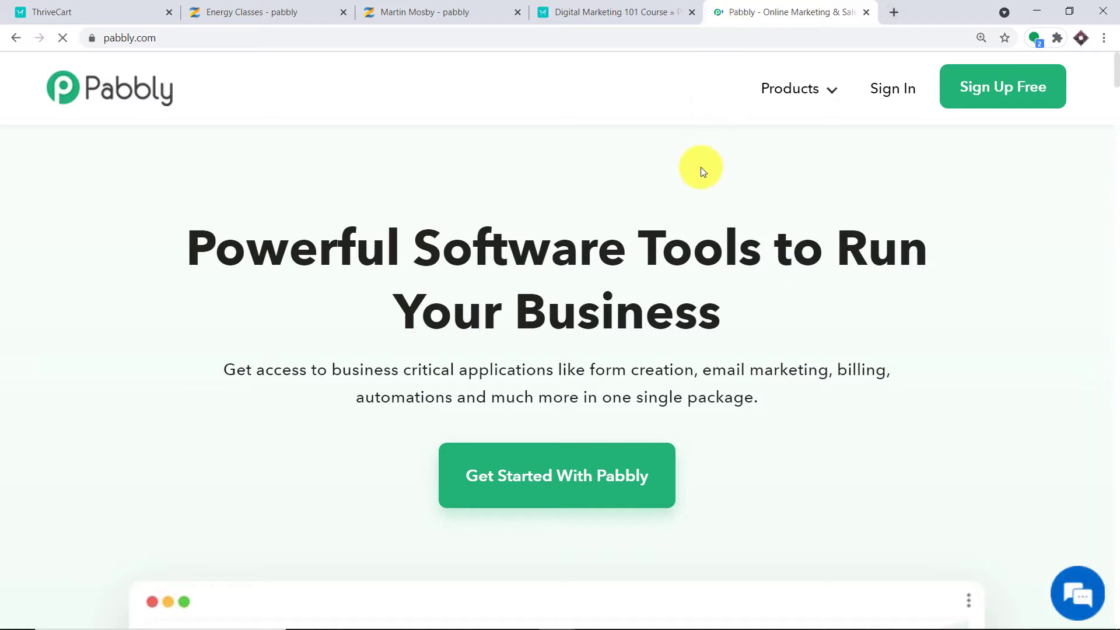
left_click(910, 91)
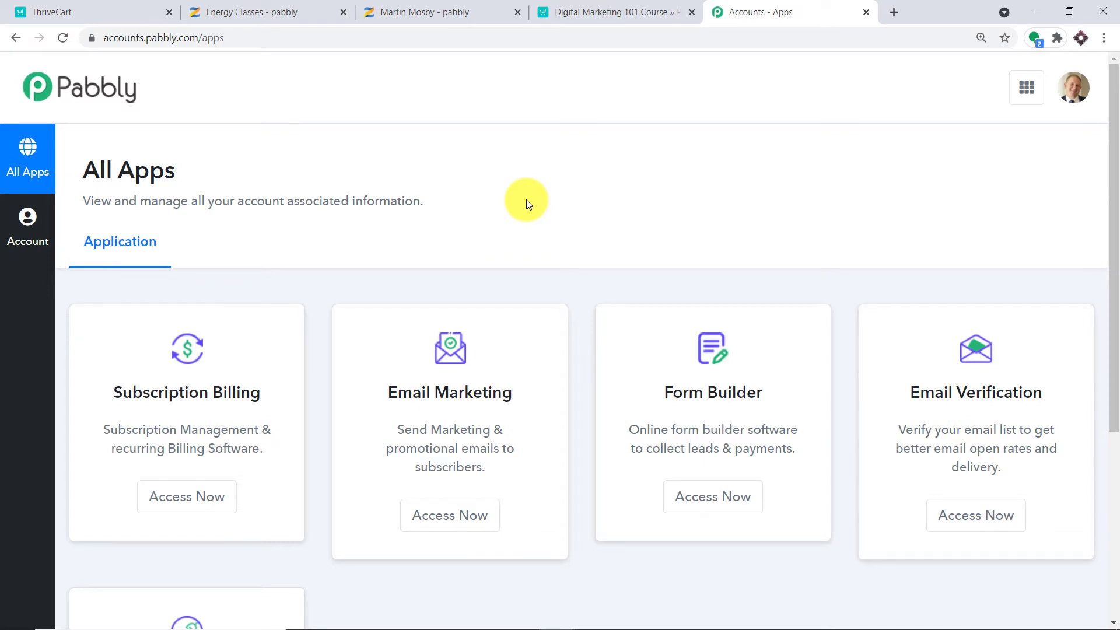
scroll(595, 175, "down", 5)
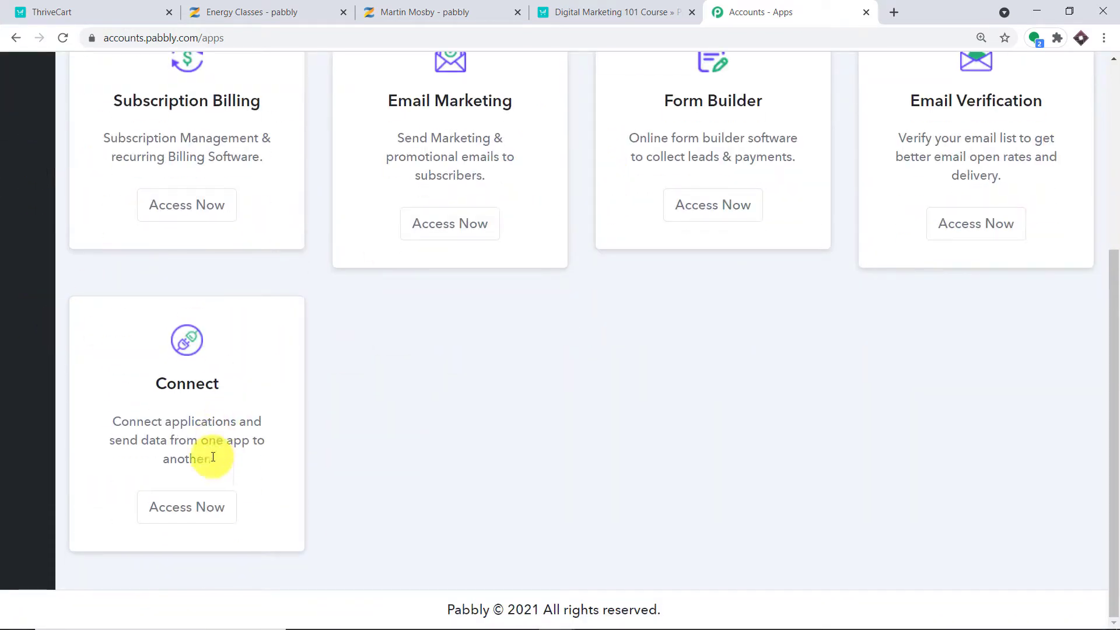
left_click(215, 502)
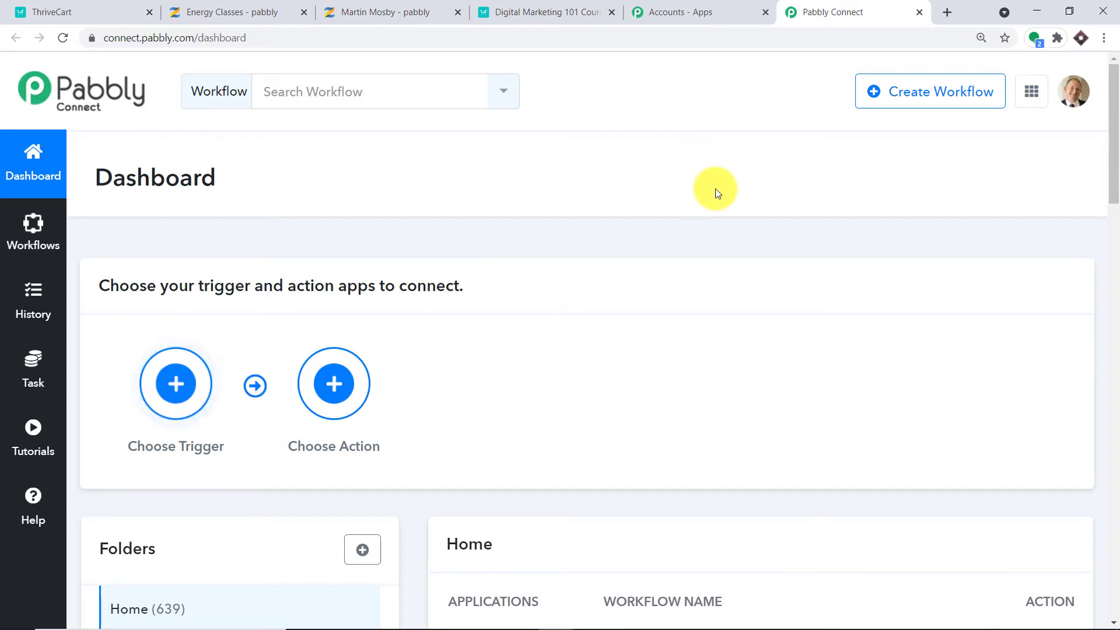
Toggle off the ThriveCart Integration workflow and start a new workflow.
scroll(705, 196, "down", 5)
scroll(706, 196, "down", 2)
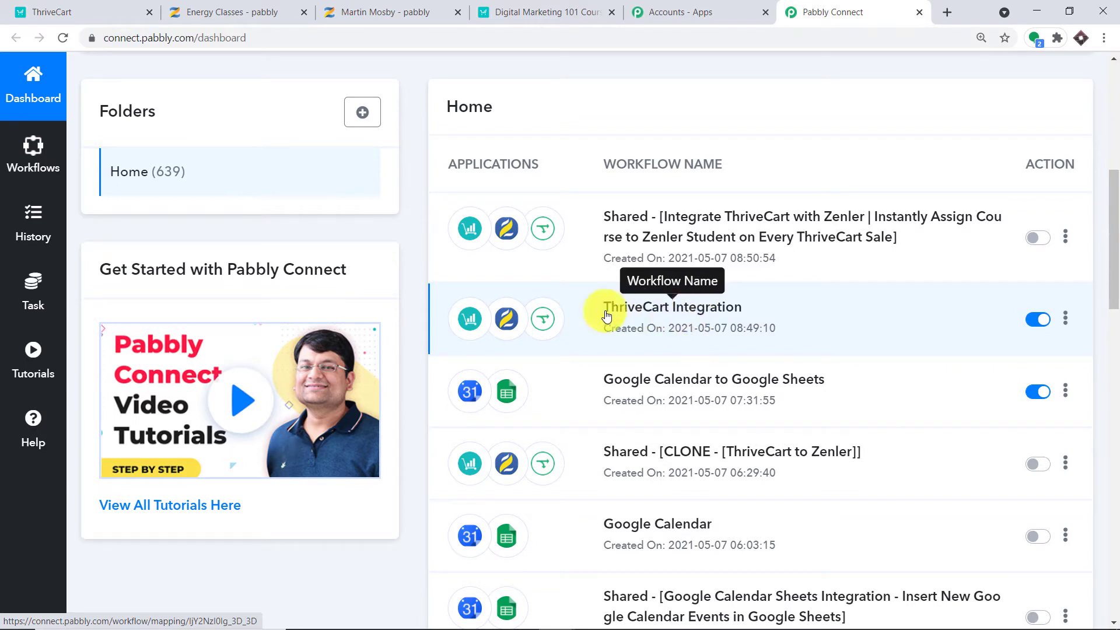
left_click(1037, 319)
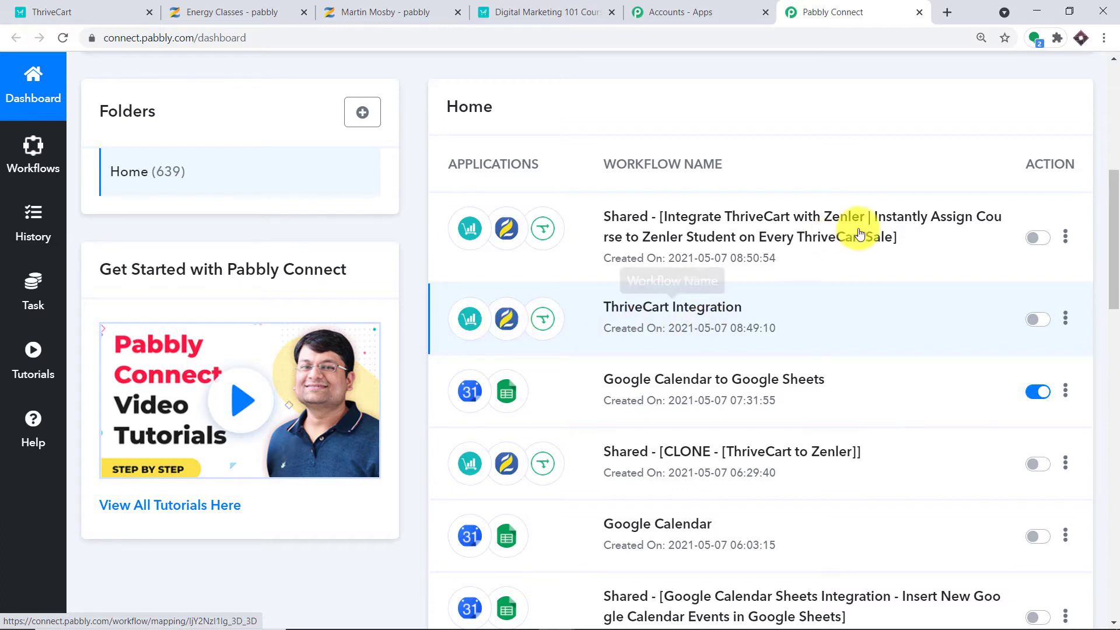
scroll(860, 226, "up", 8)
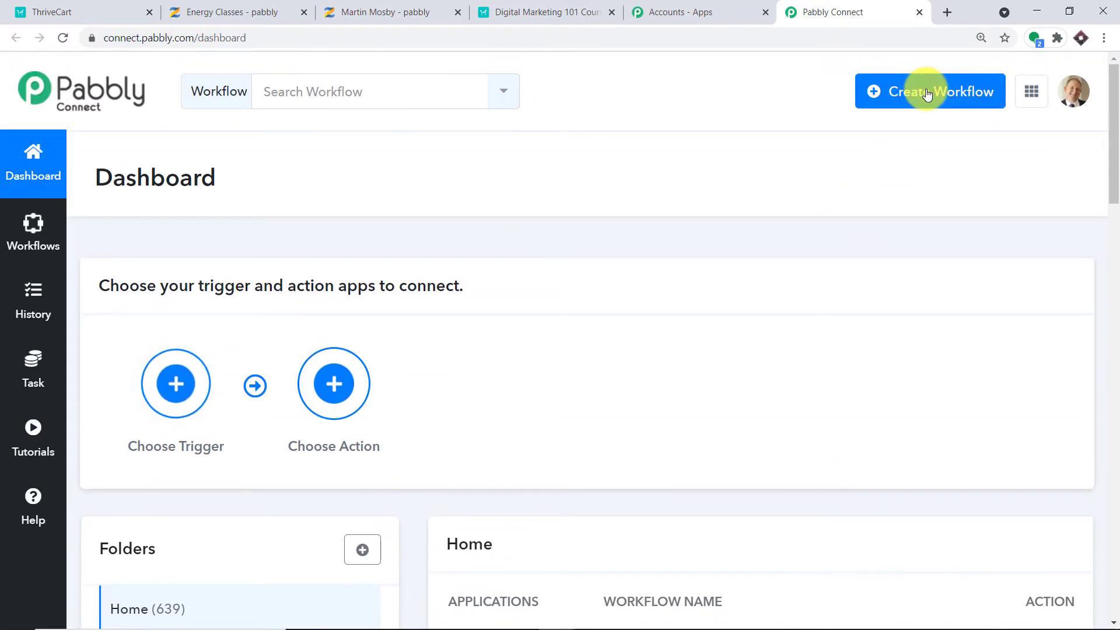
left_click(927, 93)
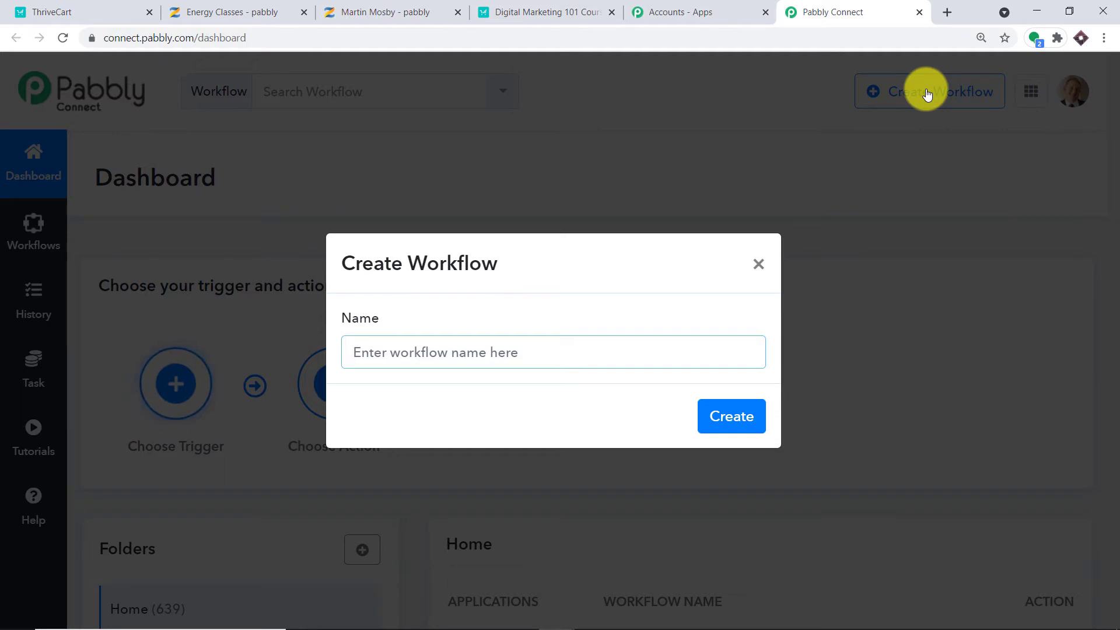
Create a workflow named 'ThriveCart To Zenler Integration'.
type("Th")
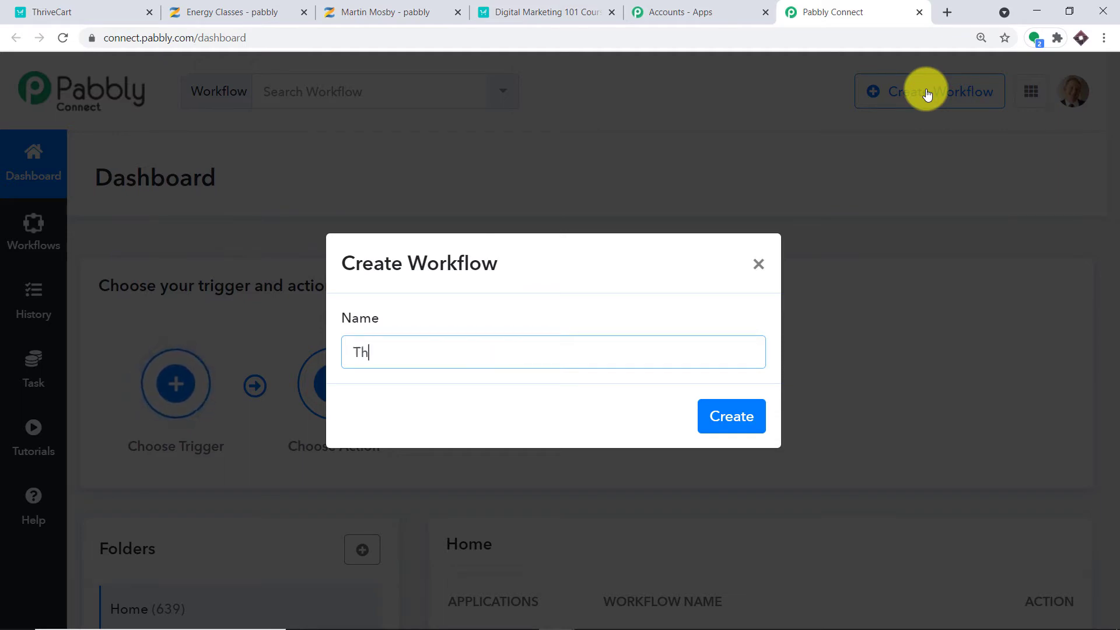
type("riveC")
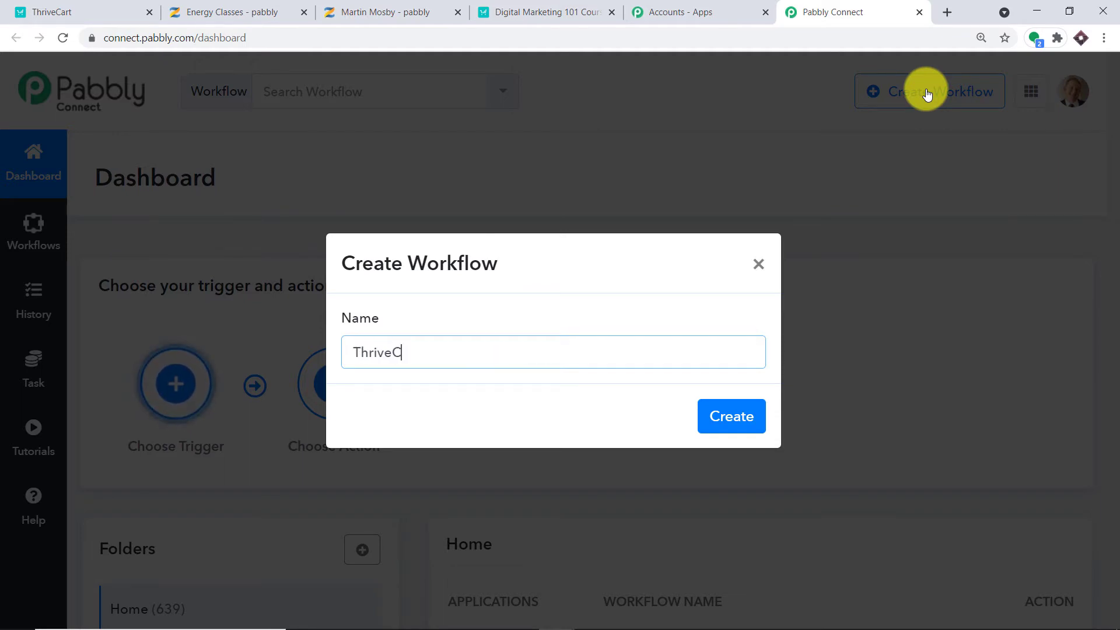
type("art To ")
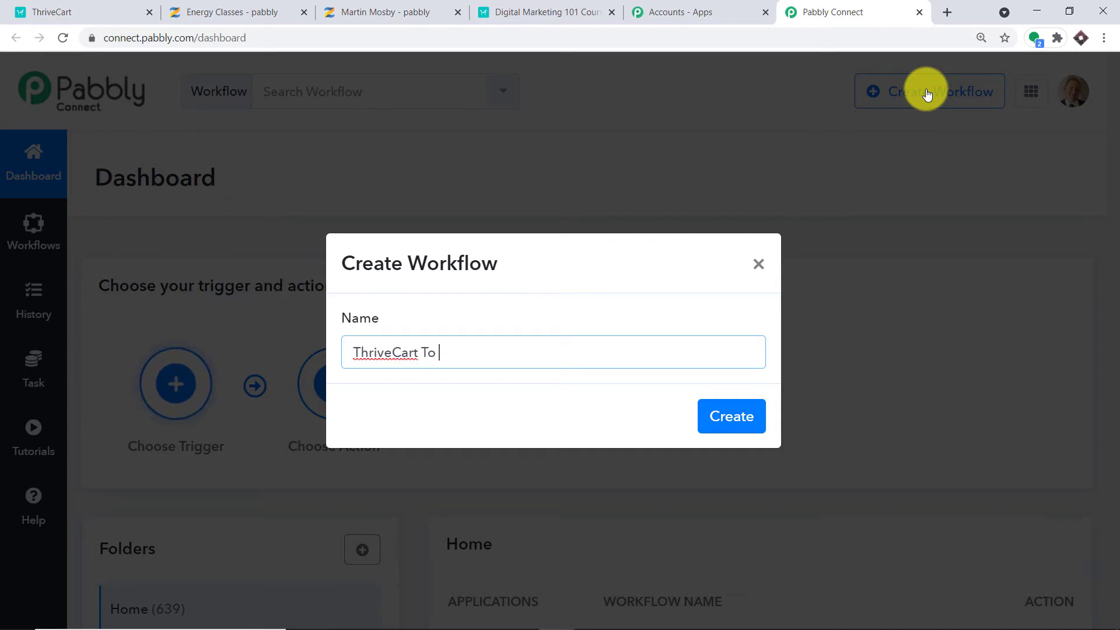
type("Zenler")
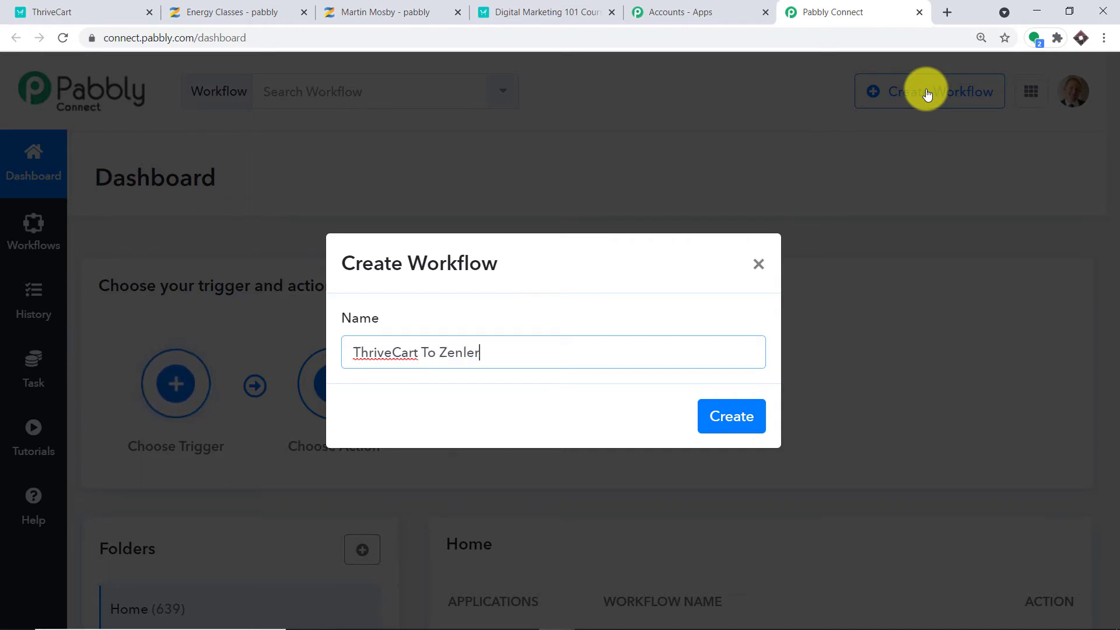
type(" Integration")
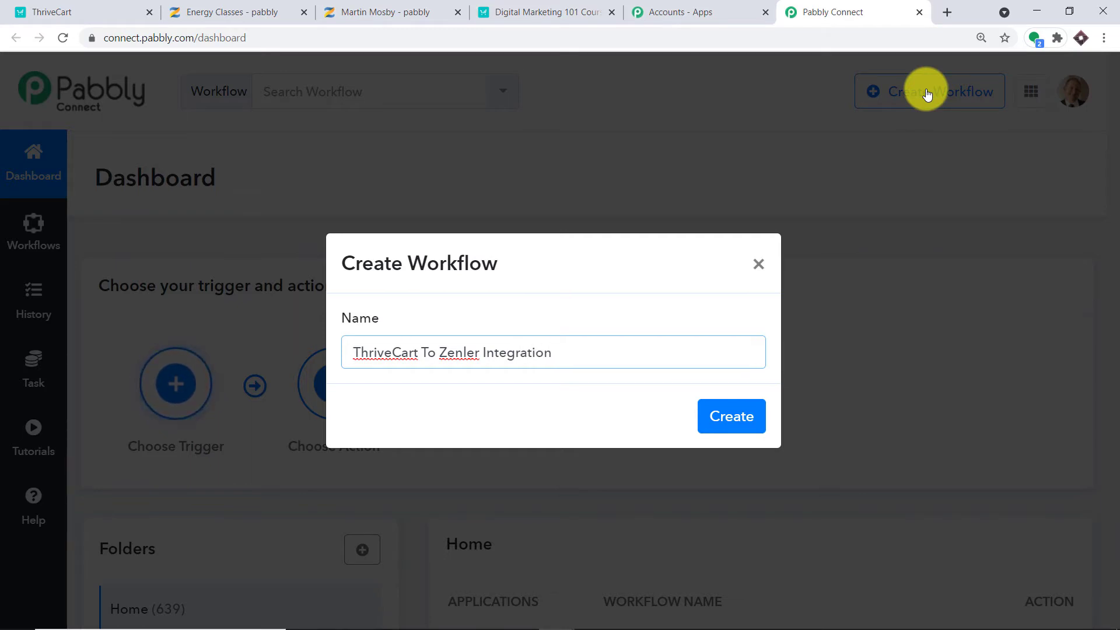
left_click(722, 403)
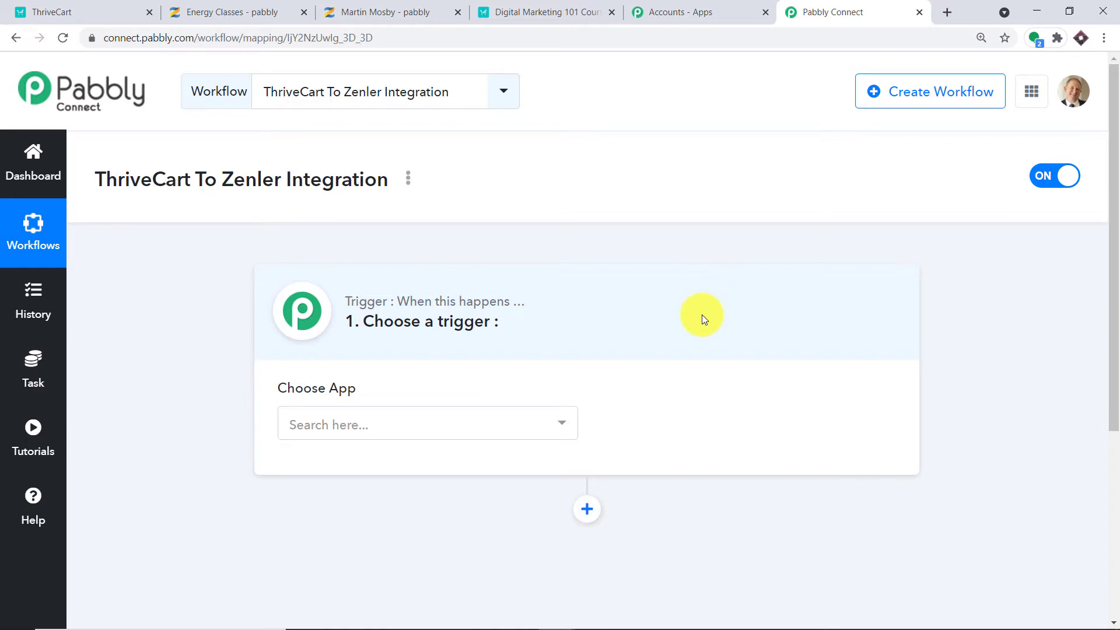
Set the trigger app to ThriveCart with the All Event trigger event.
left_click(374, 414)
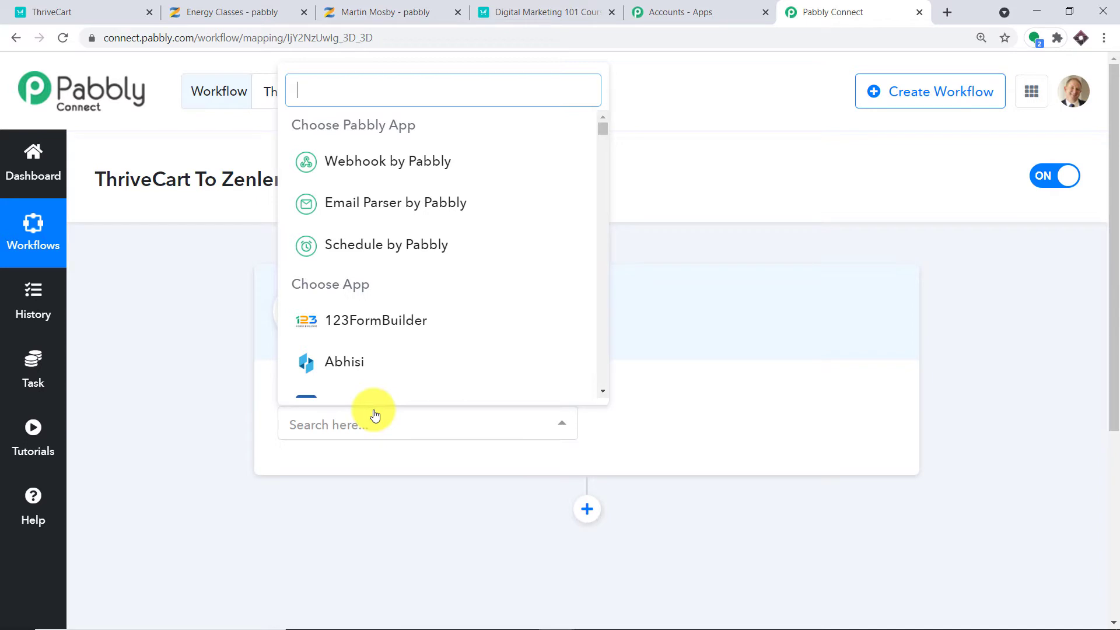
type("thriv")
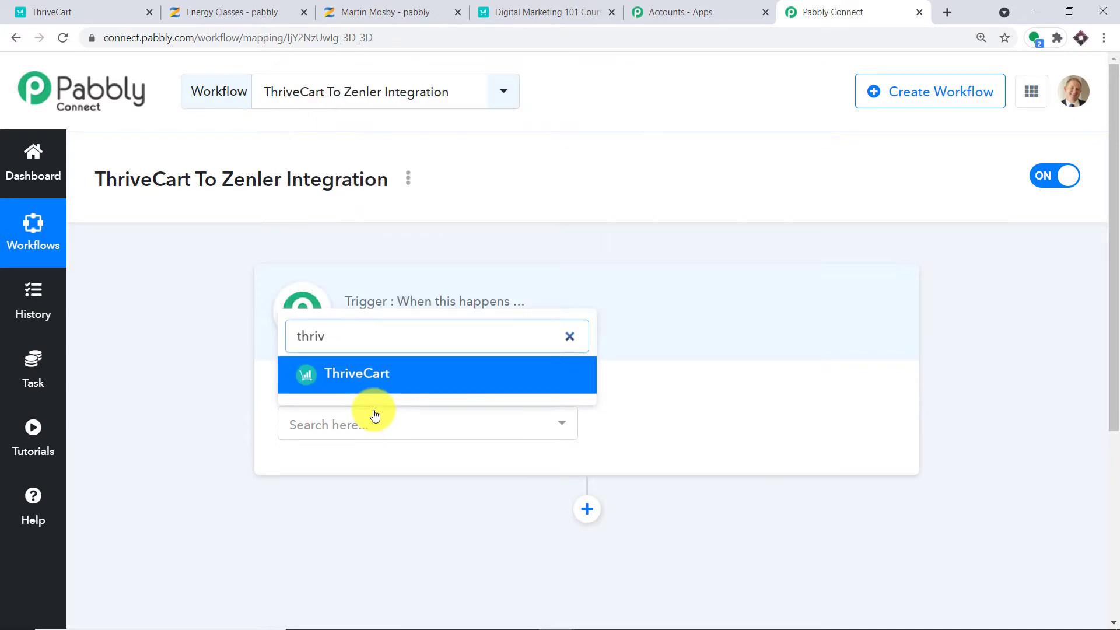
left_click(383, 386)
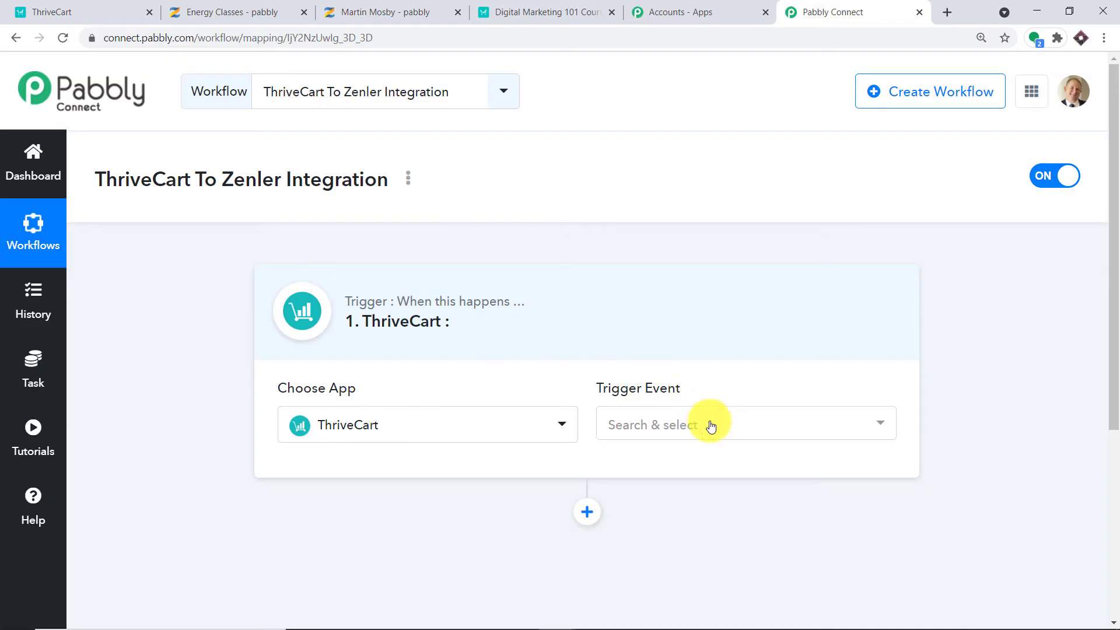
left_click(707, 424)
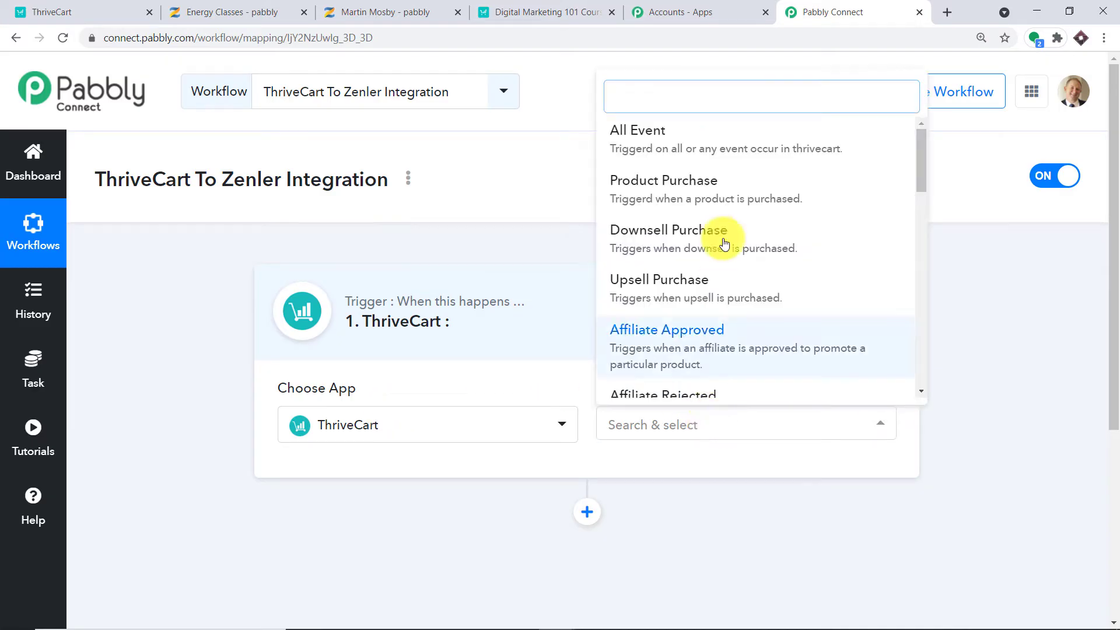
left_click(712, 144)
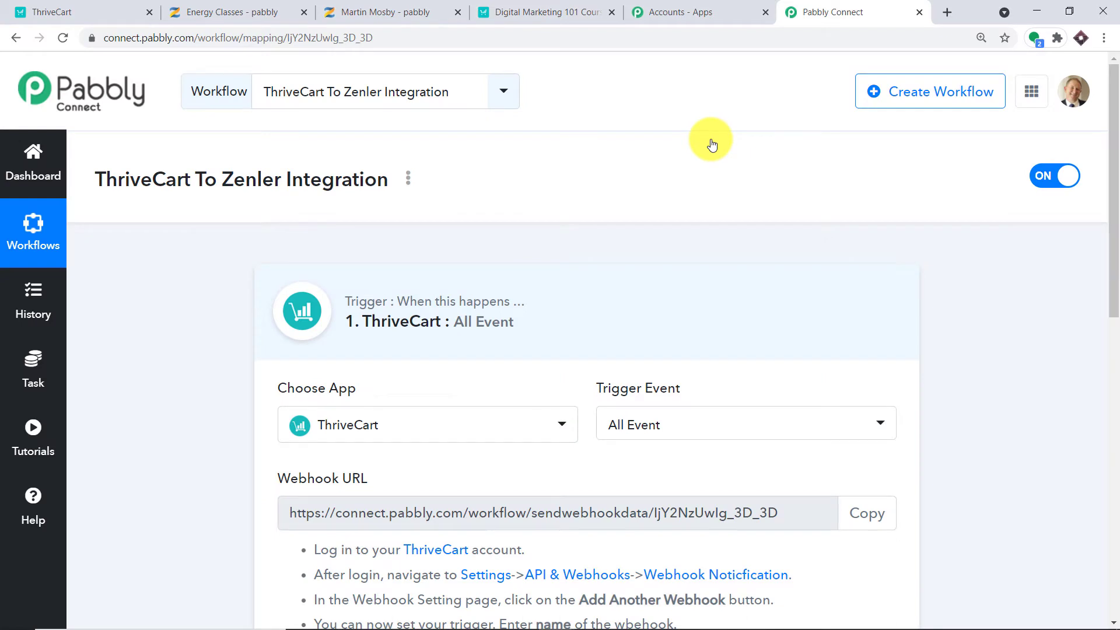
Browse the available ThriveCart trigger events, then open the Pabbly help forum.
scroll(685, 175, "down", 2)
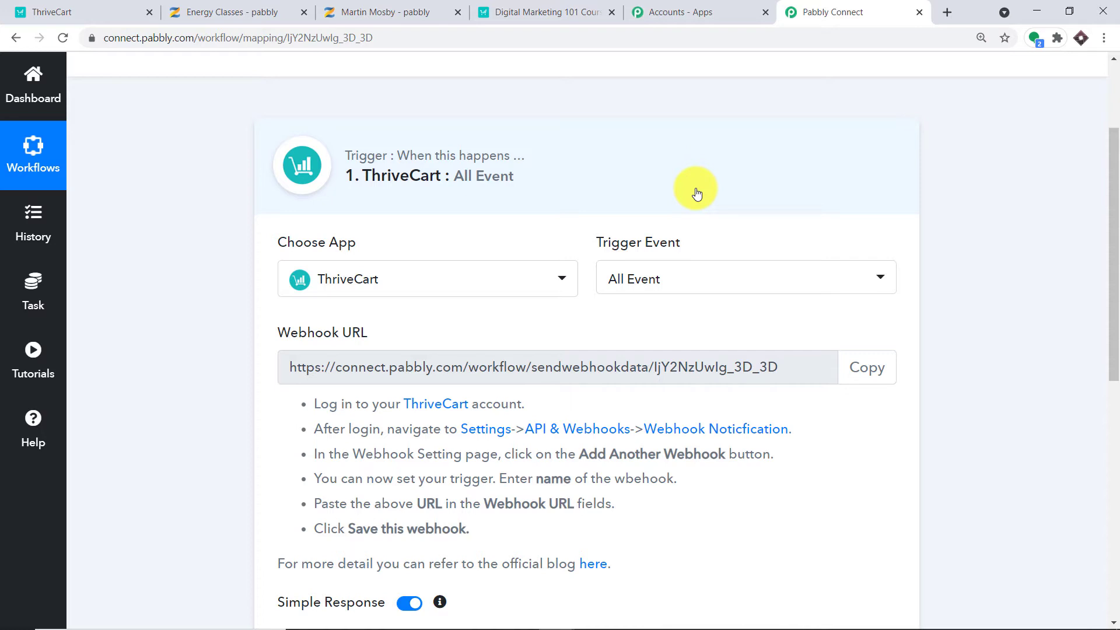
left_click(727, 289)
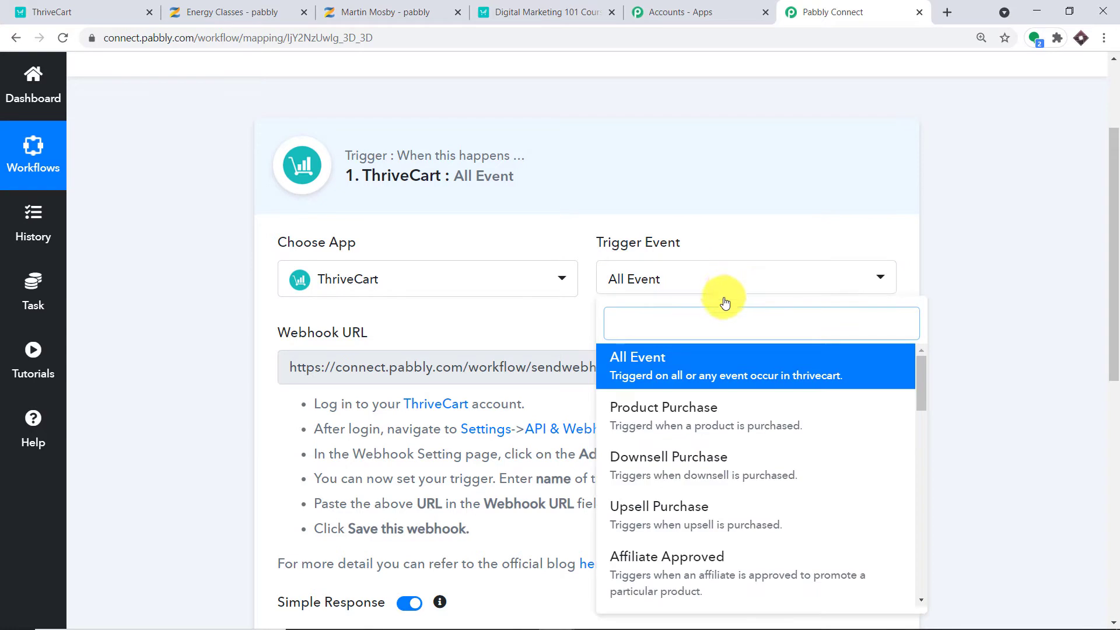
scroll(750, 425, "down", 2)
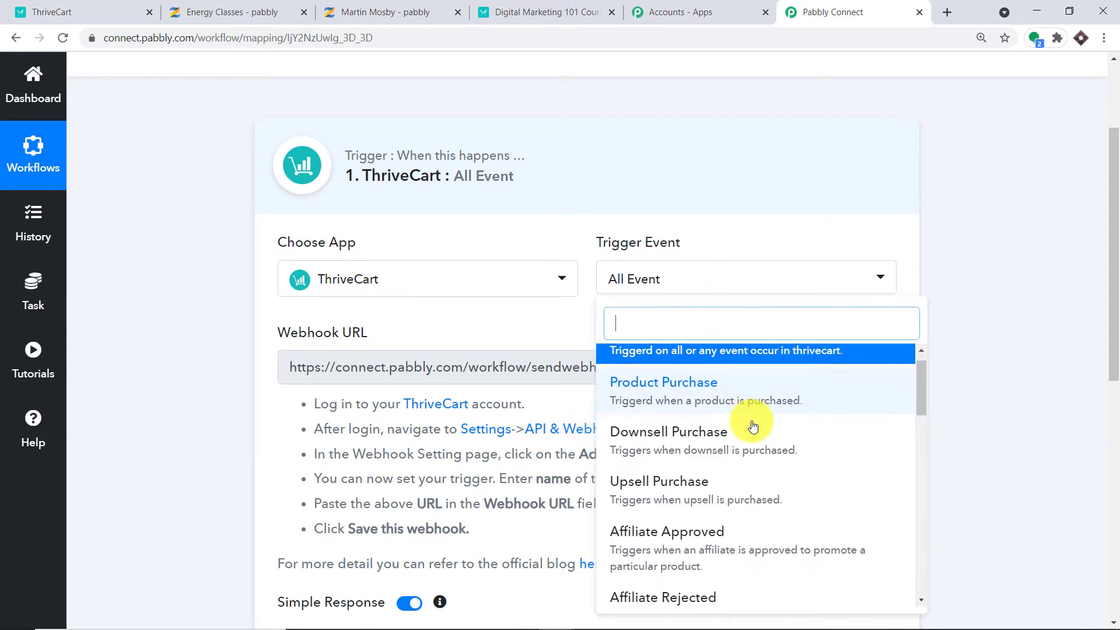
scroll(755, 448, "down", 2)
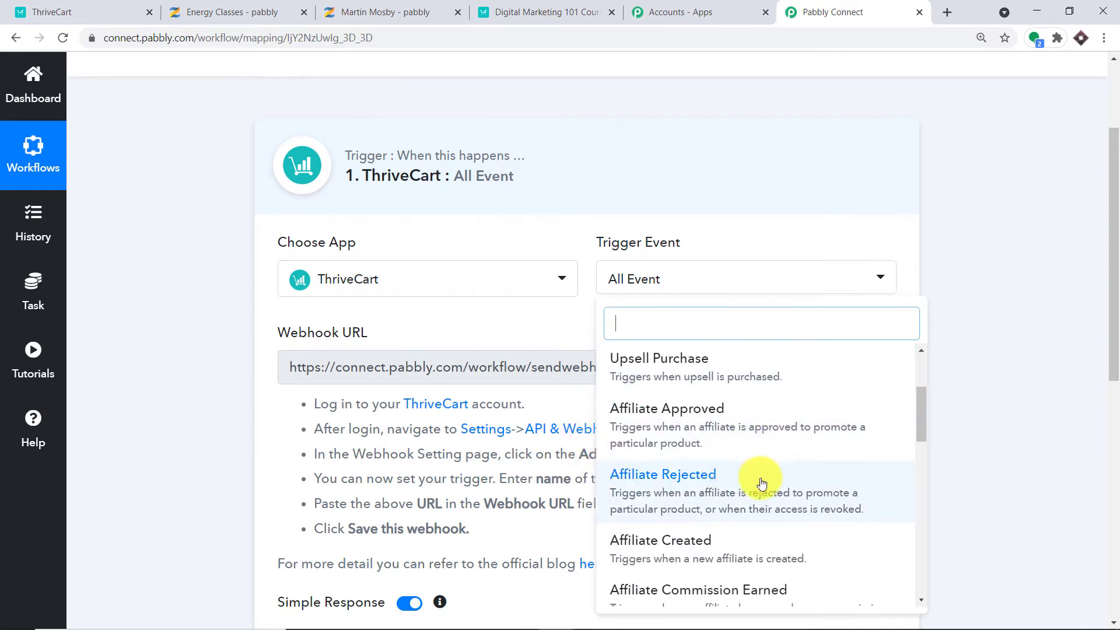
scroll(762, 475, "down", 2)
scroll(750, 430, "down", 5)
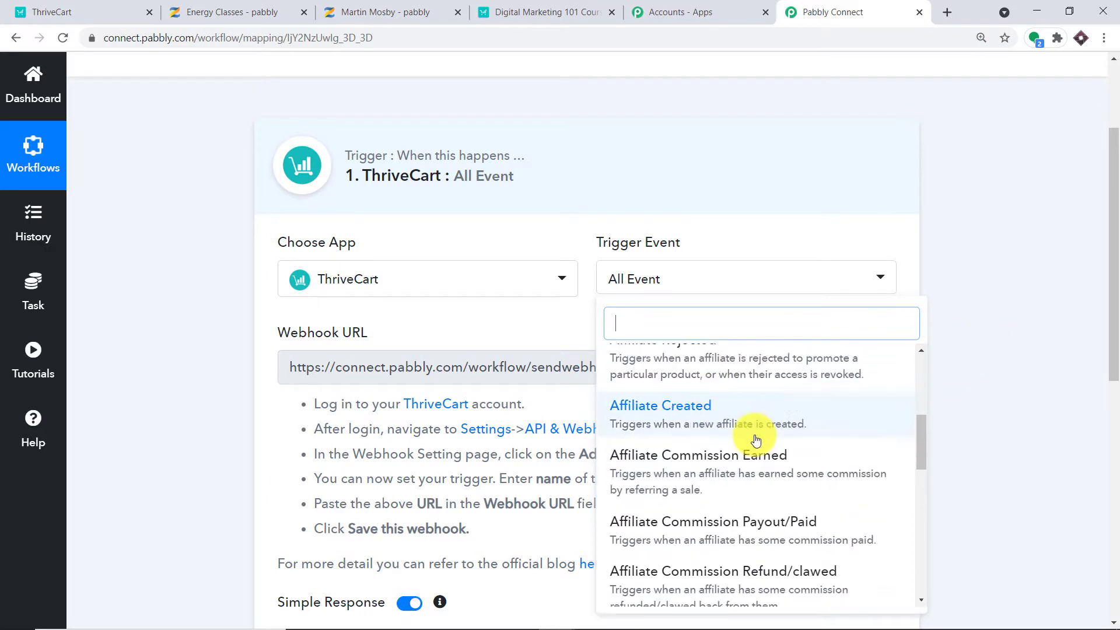
scroll(757, 454, "down", 4)
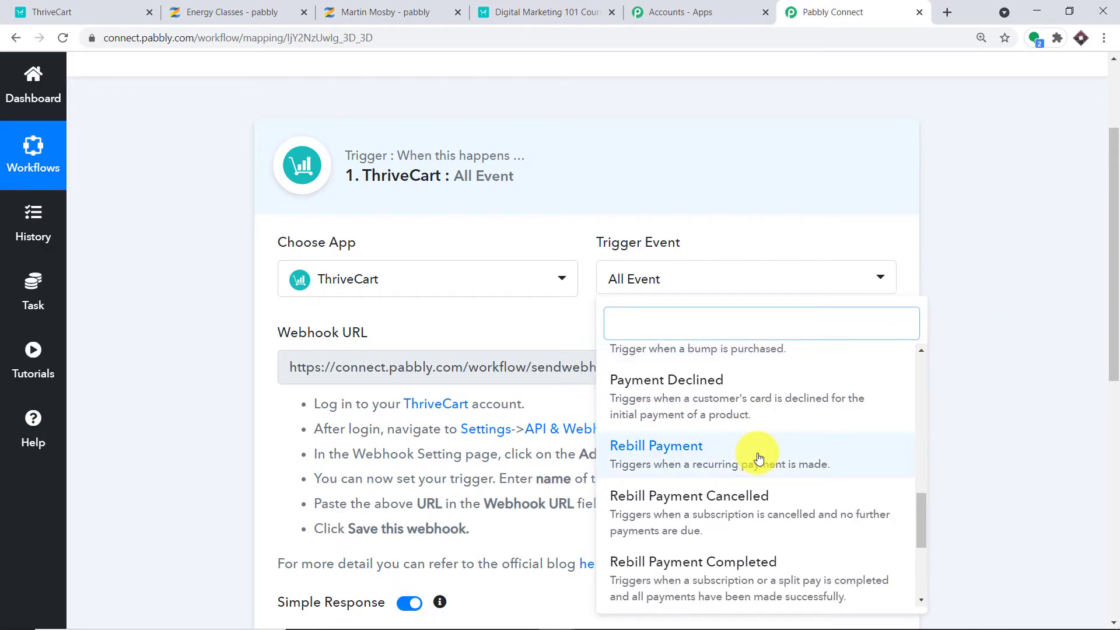
left_click(23, 447)
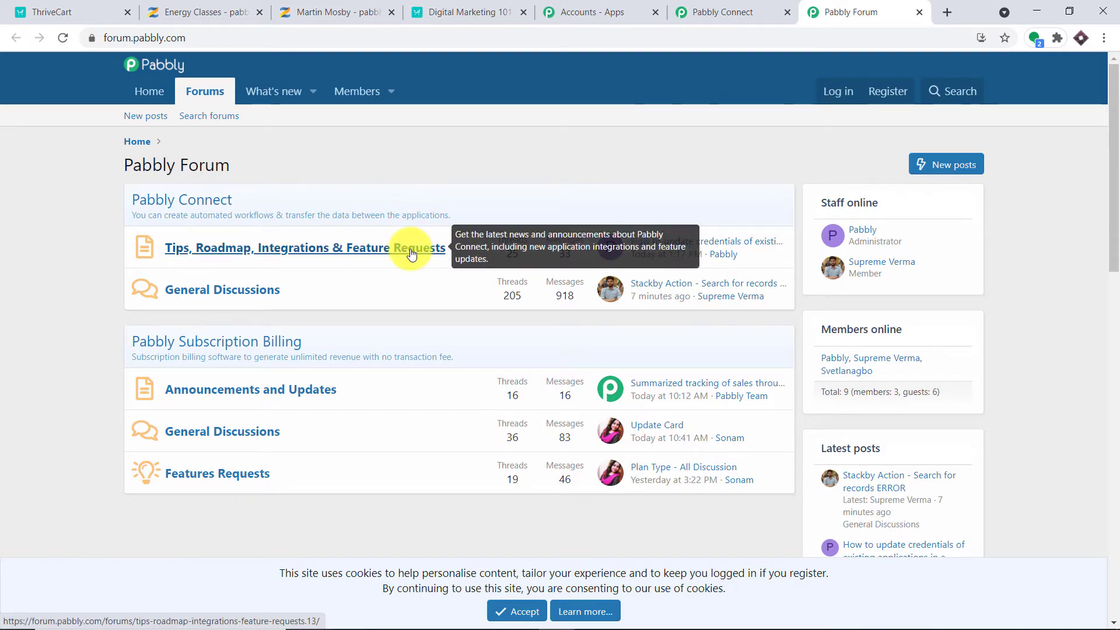
Return to the workflow's ThriveCart webhook URL, then go to the ThriveCart tab.
left_click(738, 7)
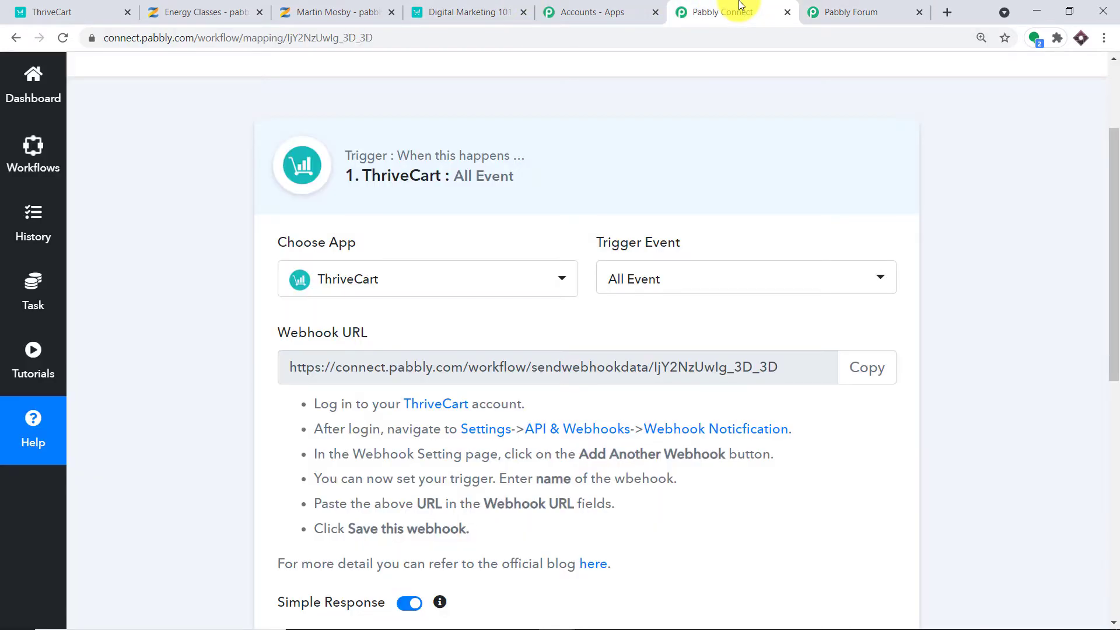
scroll(999, 222, "down", 4)
scroll(996, 223, "up", 1)
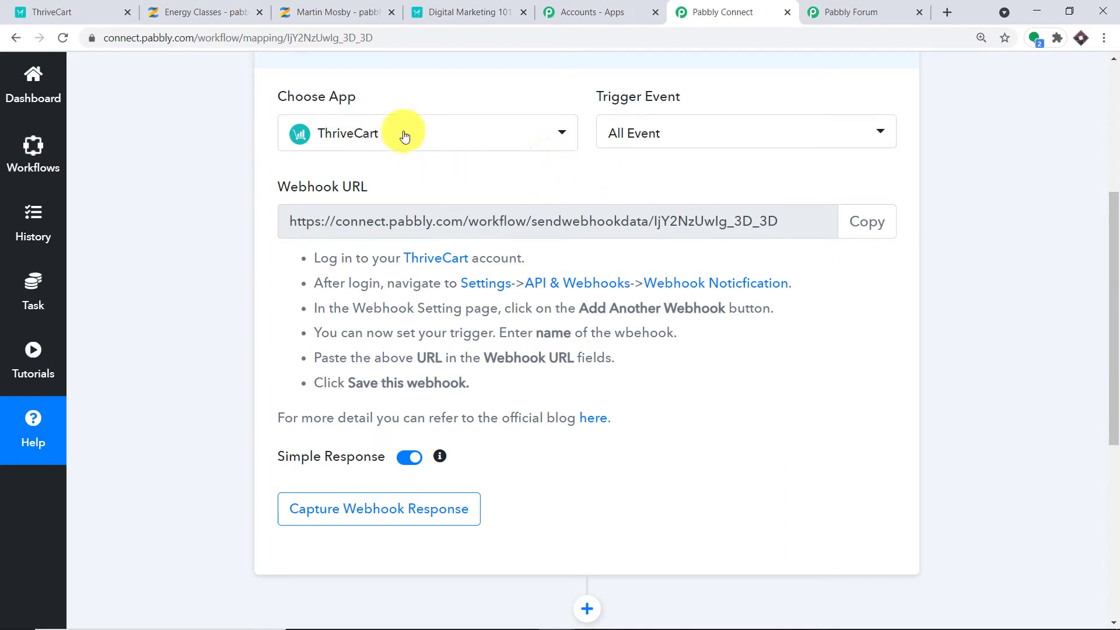
left_click(432, 12)
Navigate via account Settings and API & webhooks to ThriveCart's Webhook notifications page.
left_click(58, 8)
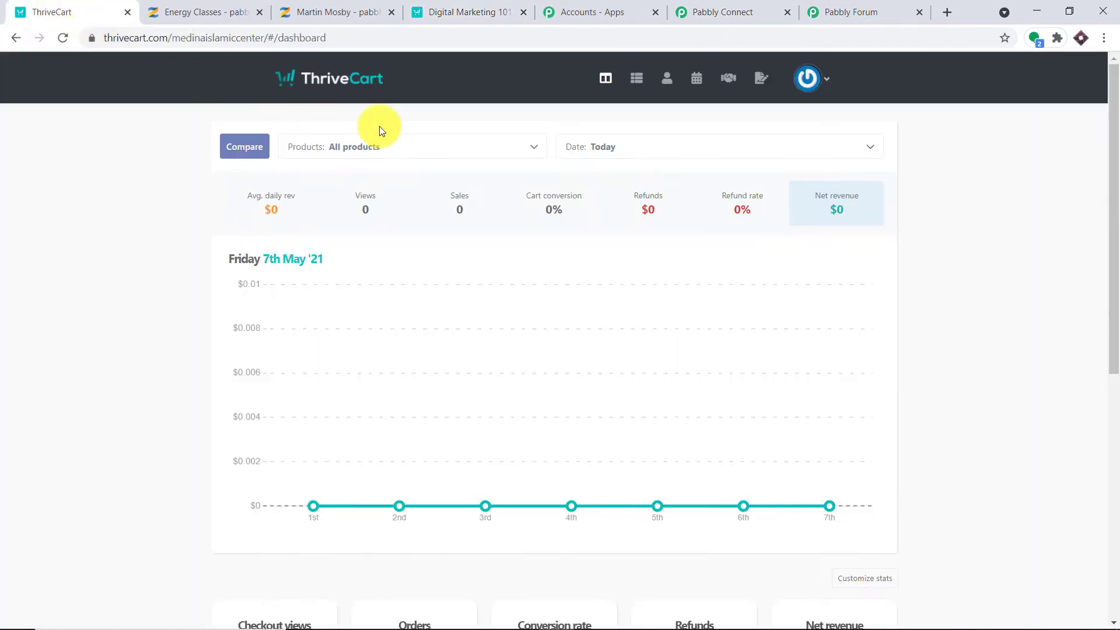
left_click(809, 91)
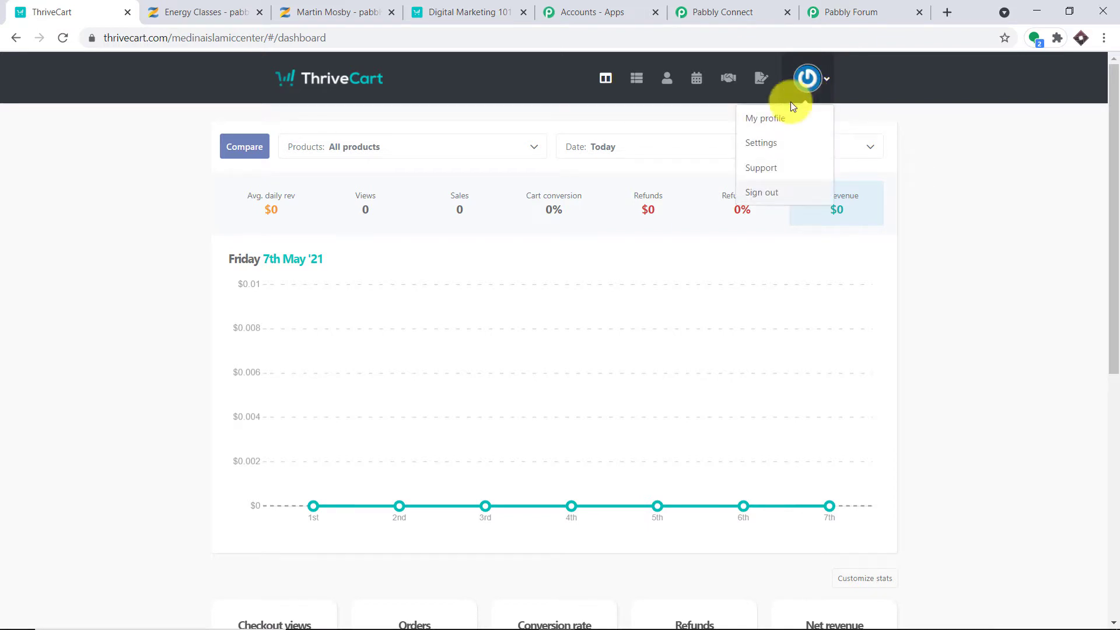
left_click(770, 153)
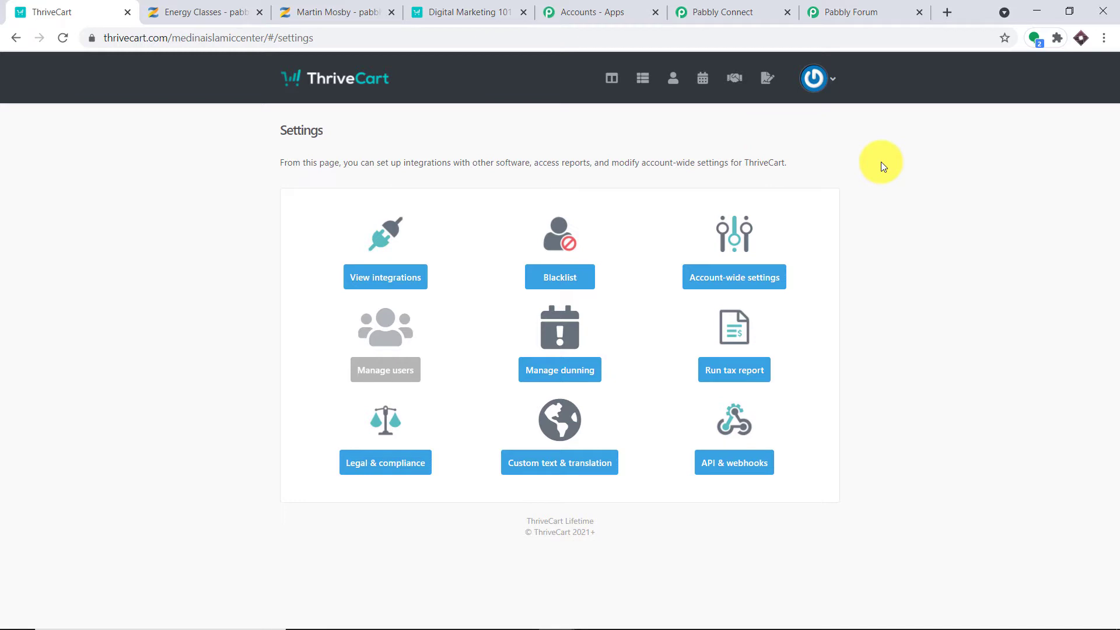
left_click(727, 465)
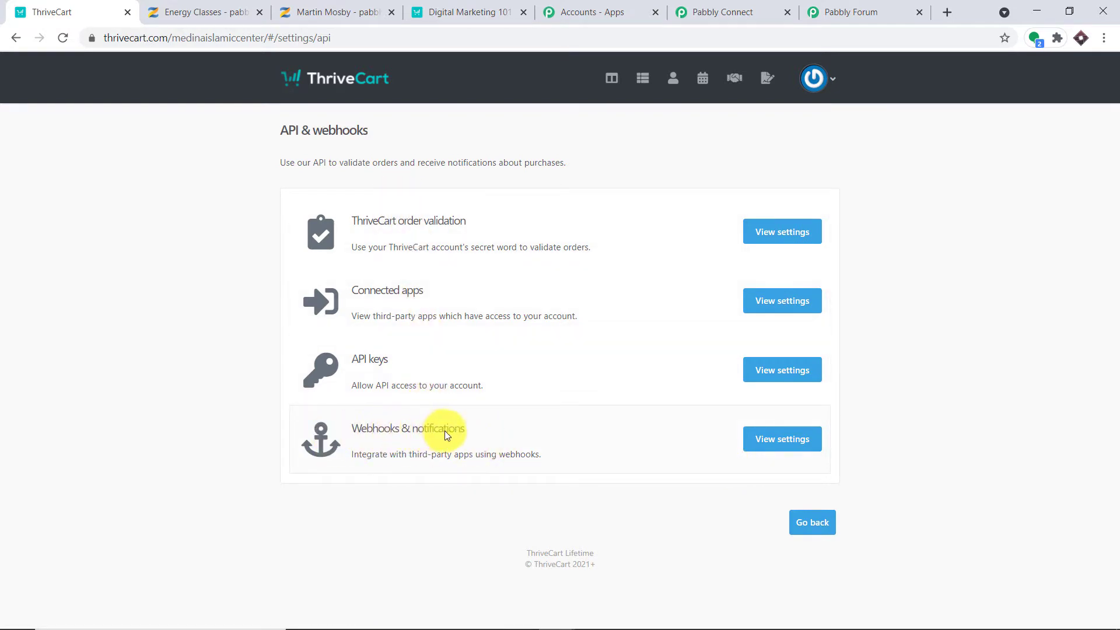
left_click(779, 441)
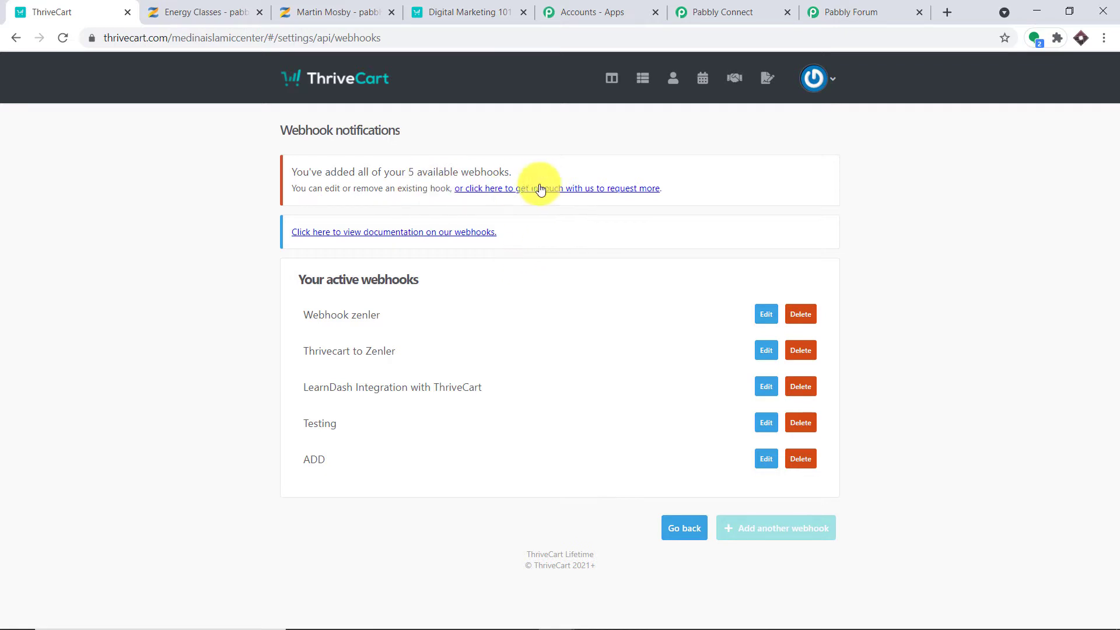
Delete the 'Webhook zenler' webhook and add a new one named 'ZENLER WEBHOOK'.
left_click(804, 316)
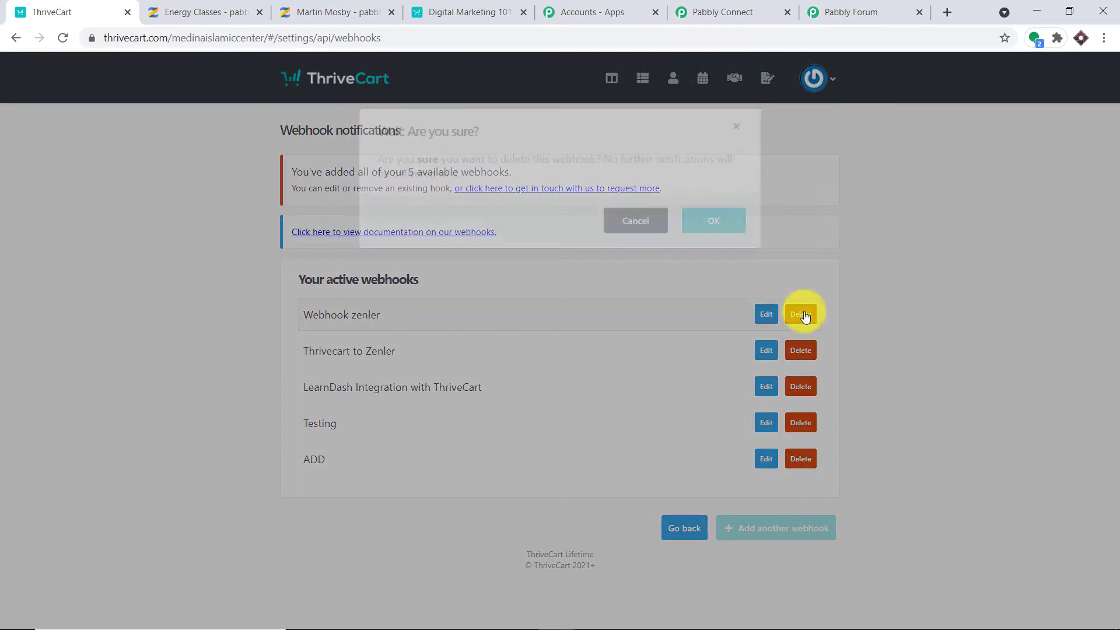
left_click(737, 225)
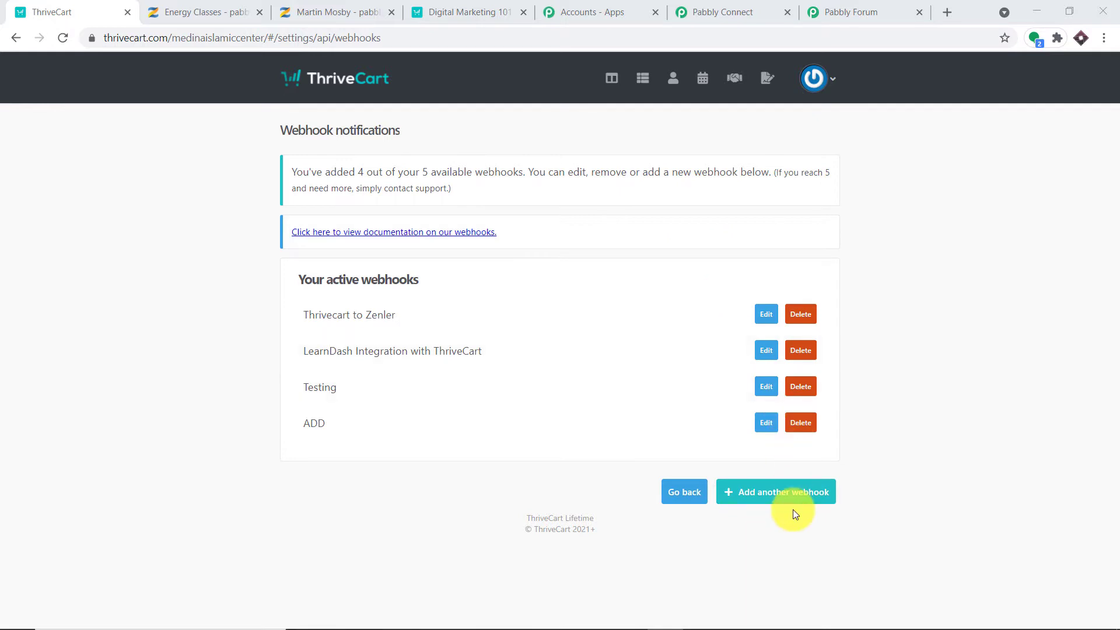
left_click(792, 498)
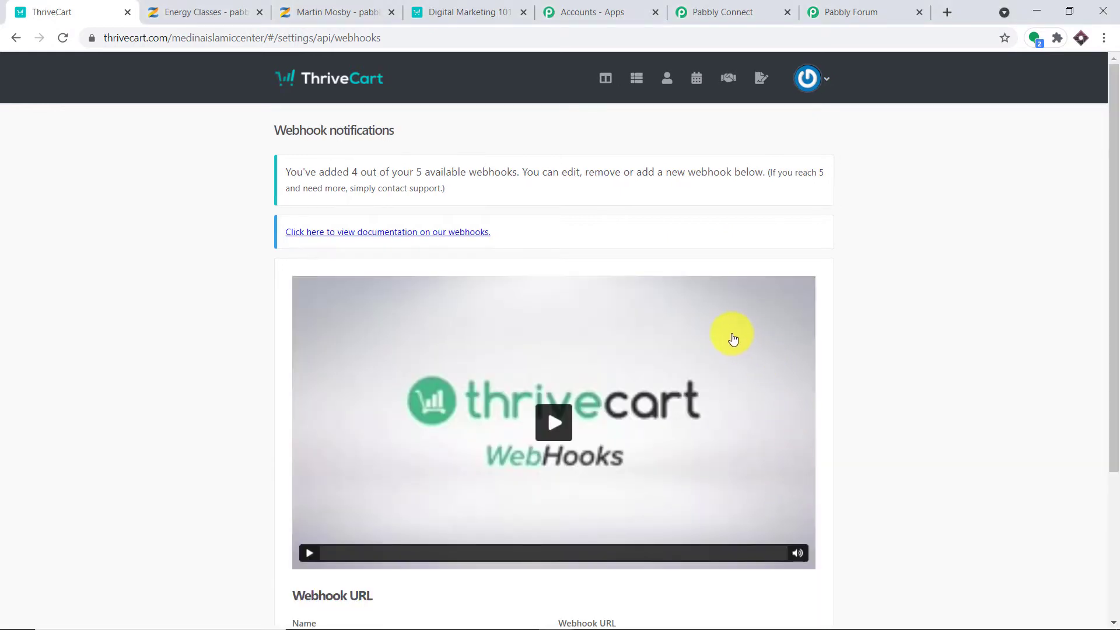
scroll(728, 334, "down", 3)
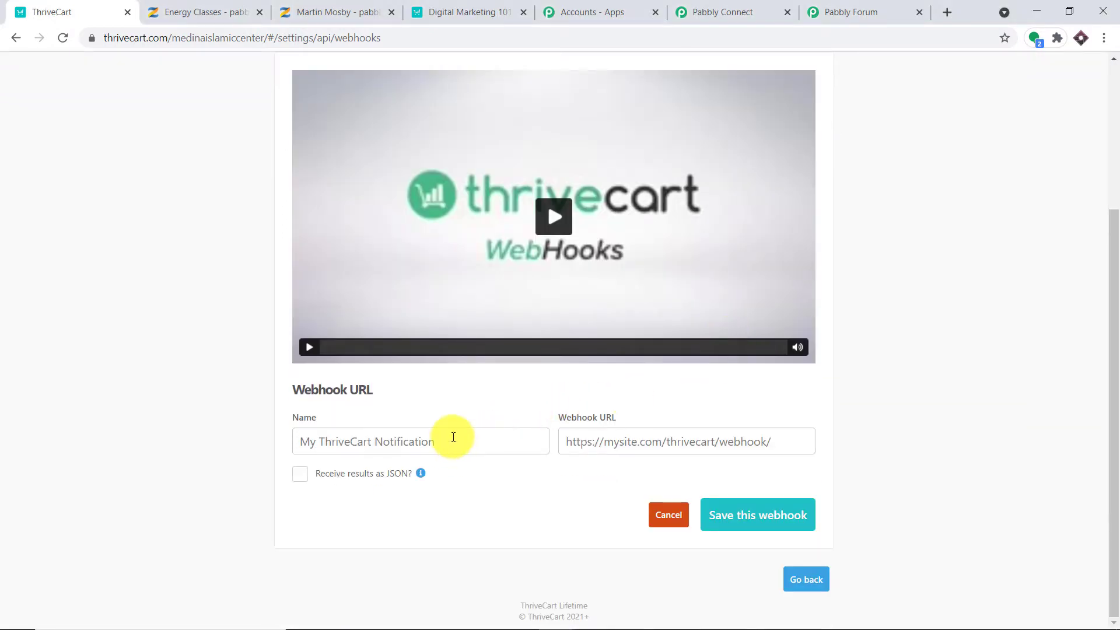
left_click(453, 437)
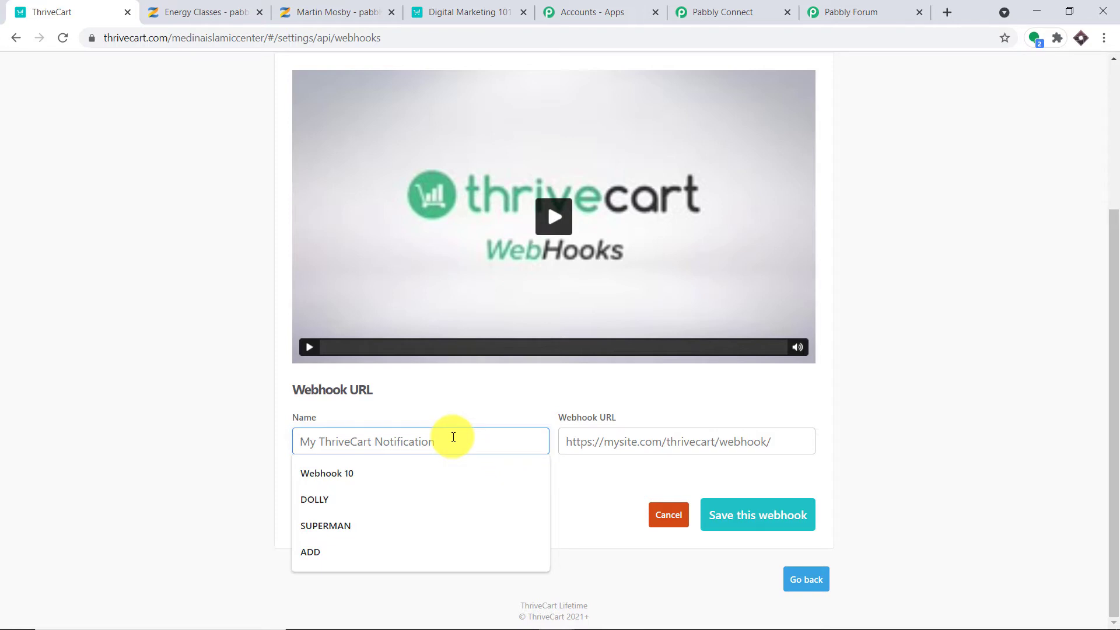
type("ZENLE")
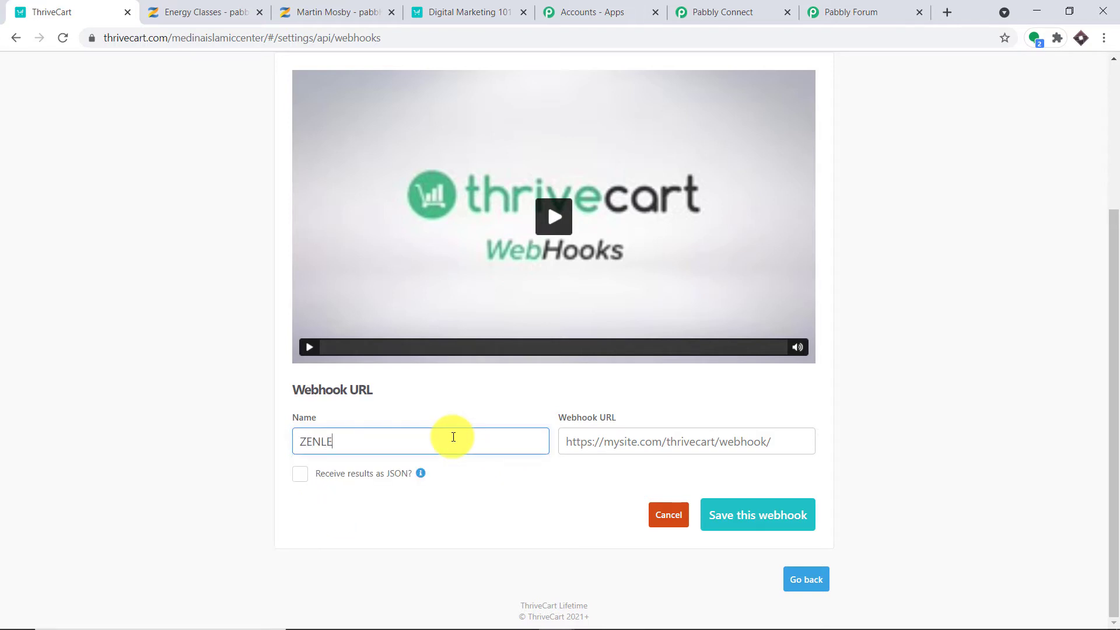
type("R WEBHOOK")
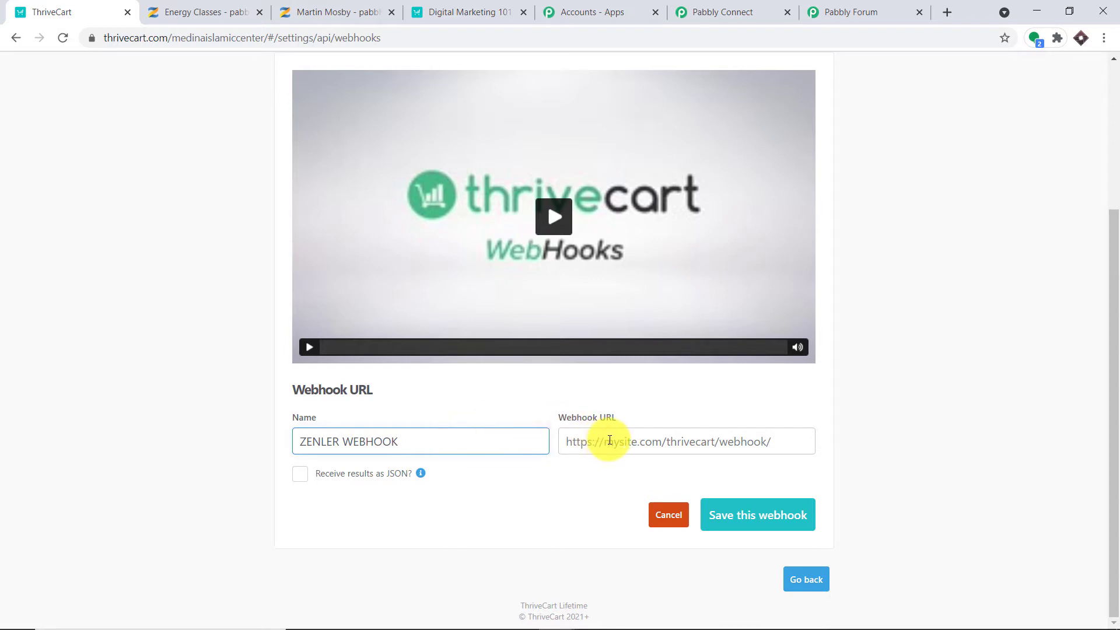
Paste the Pabbly Connect webhook URL into ZENLER WEBHOOK and save the webhook.
left_click(715, 7)
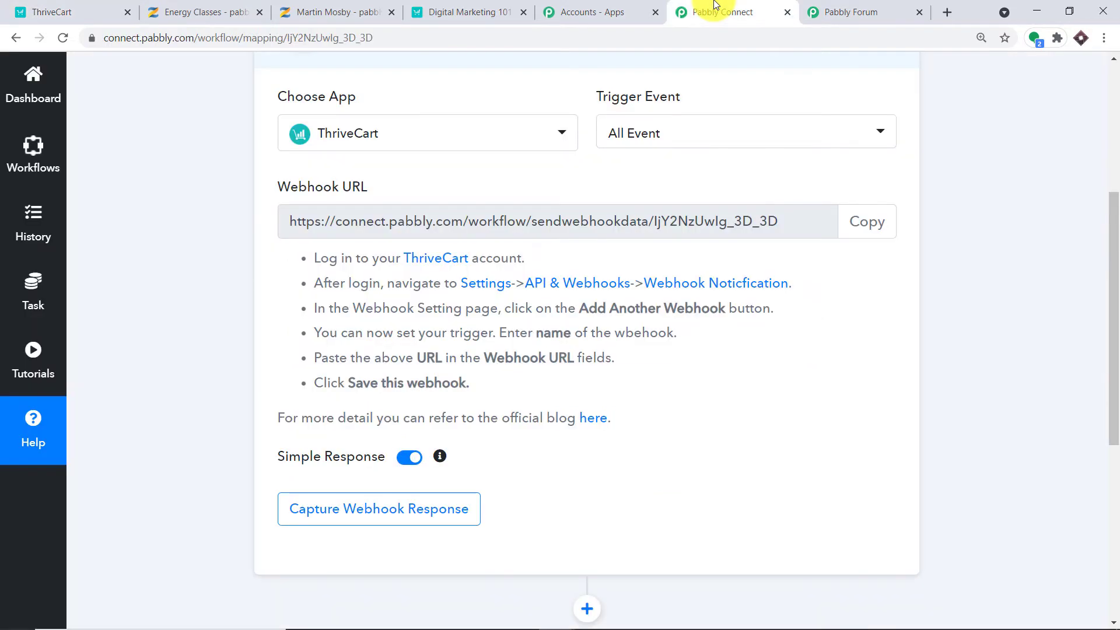
left_click(867, 221)
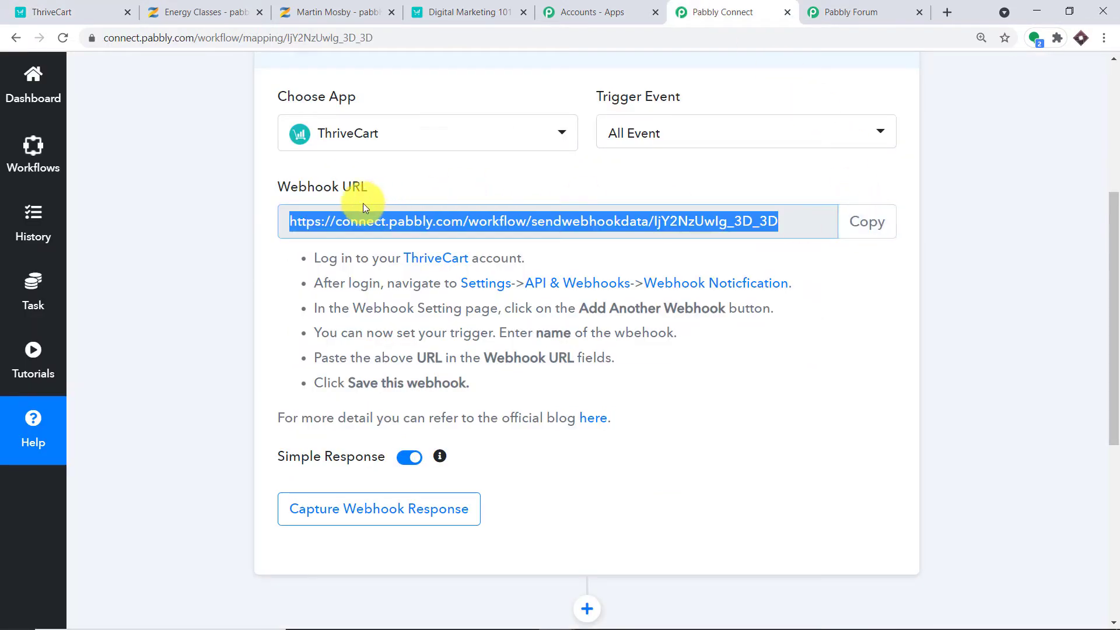
left_click(56, 9)
left_click(607, 443)
right_click(607, 443)
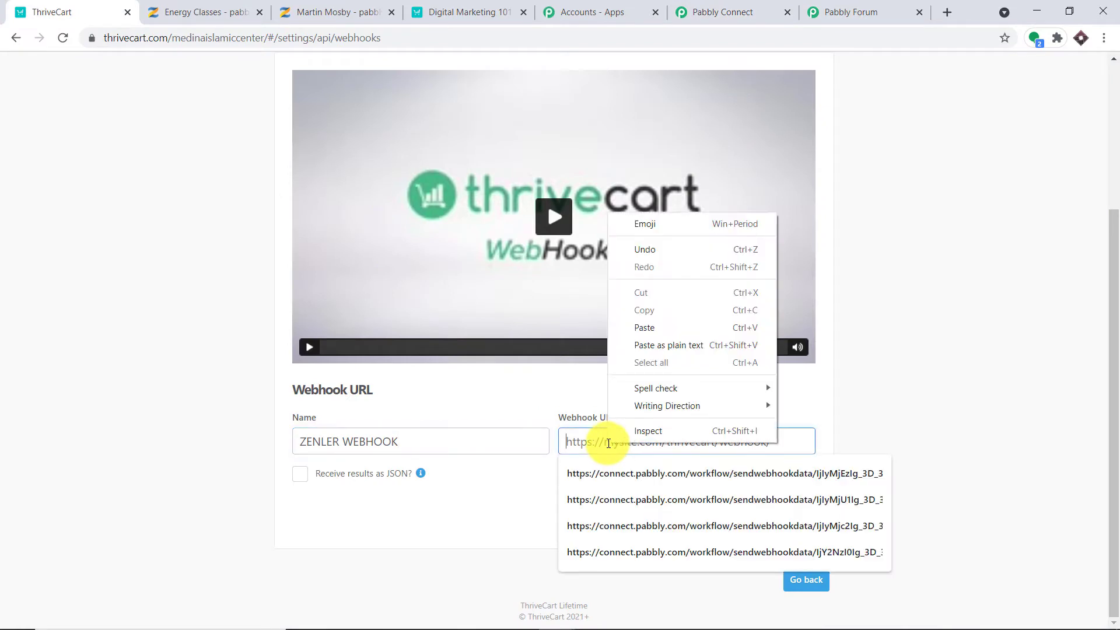
left_click(672, 334)
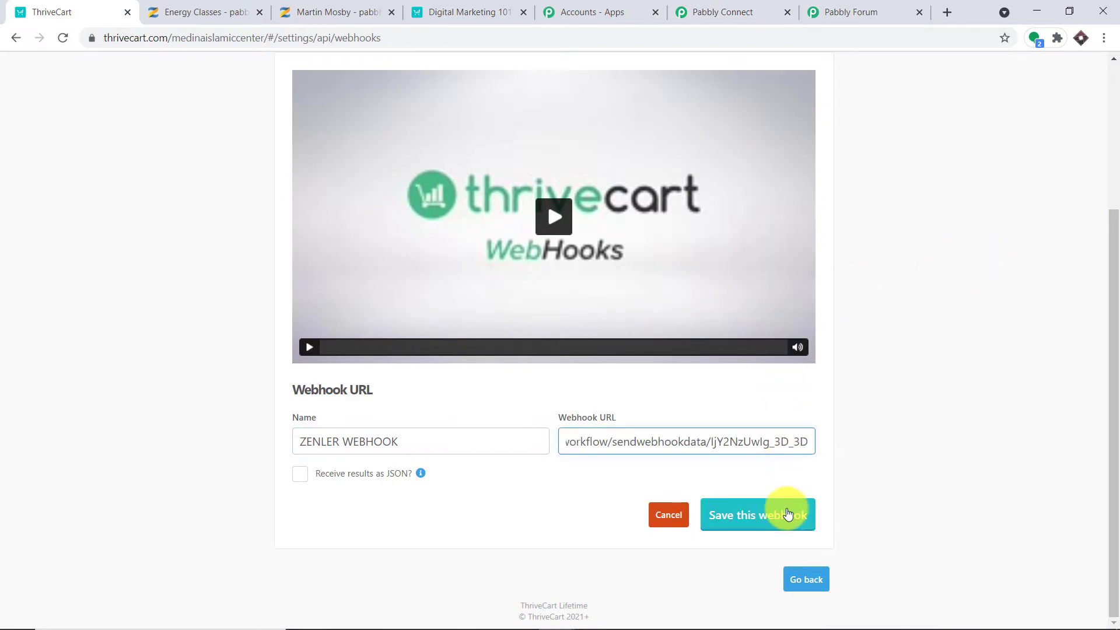
left_click(787, 513)
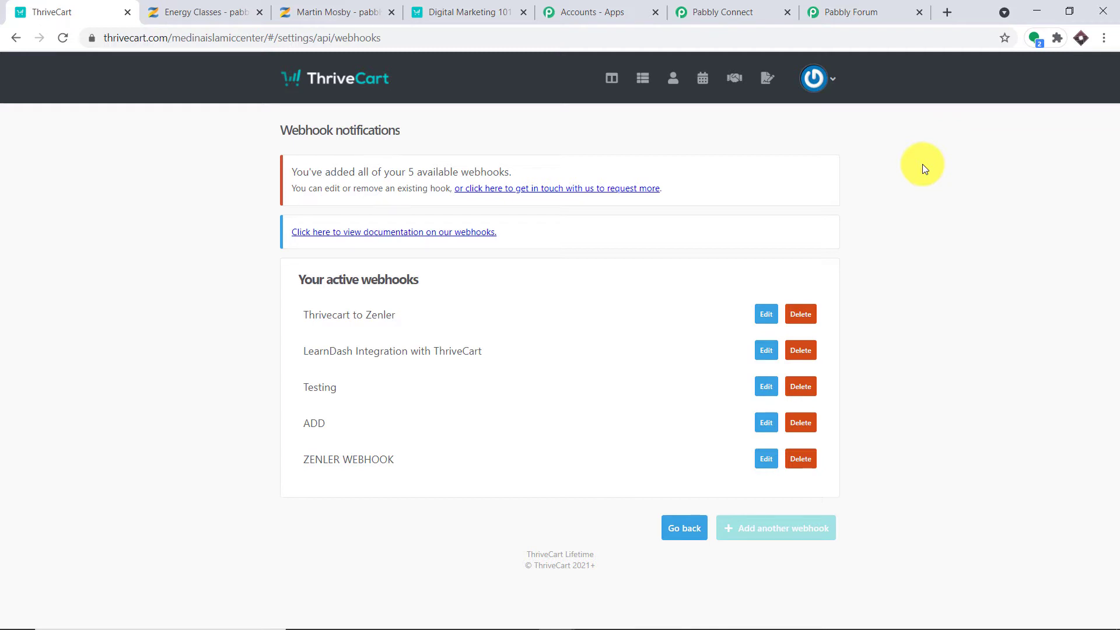
left_click(758, 12)
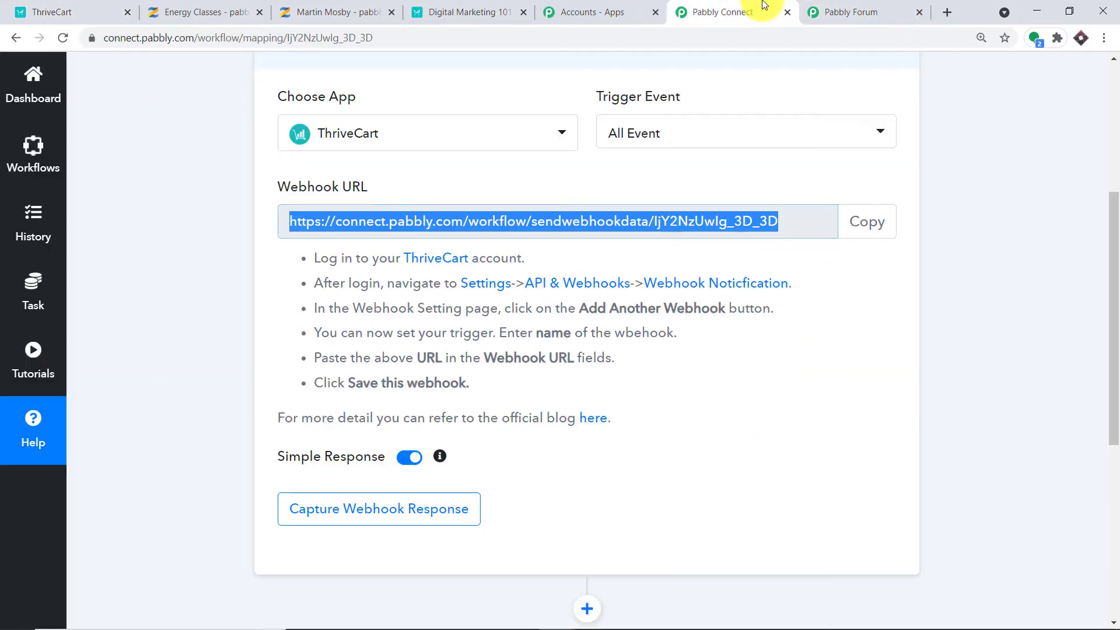
Start capturing ThriveCart's webhook response in Pabbly Connect, then return to the ThriveCart dashboard.
left_click(457, 511)
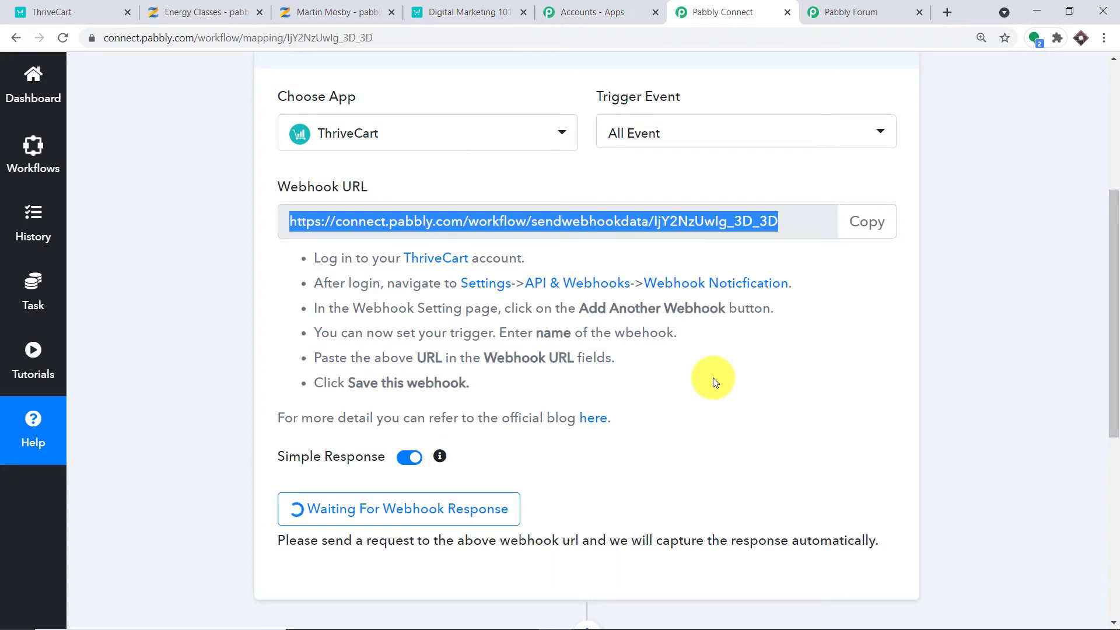
left_click(41, 12)
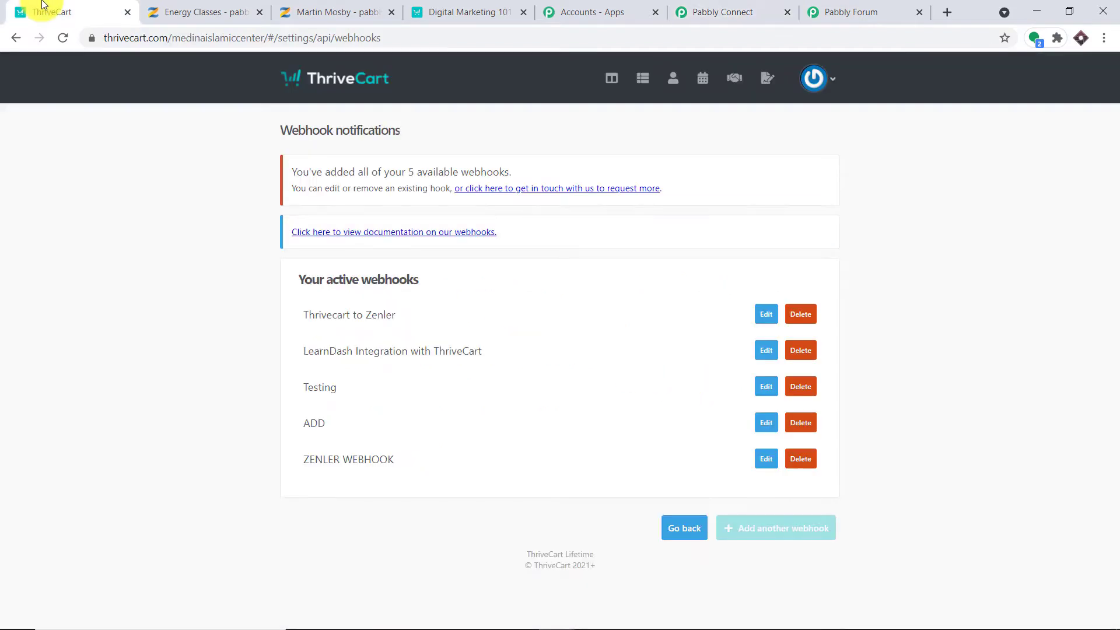
left_click(610, 79)
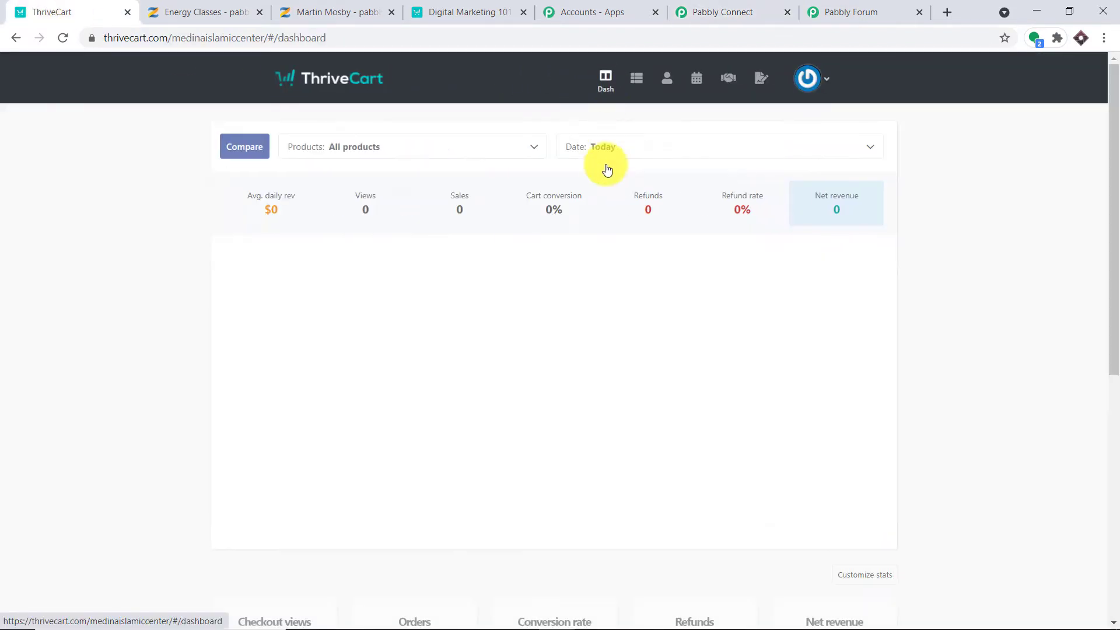
Copy the Digital Marketing 101 Course checkout URL from Products and load it in a new tab.
left_click(639, 93)
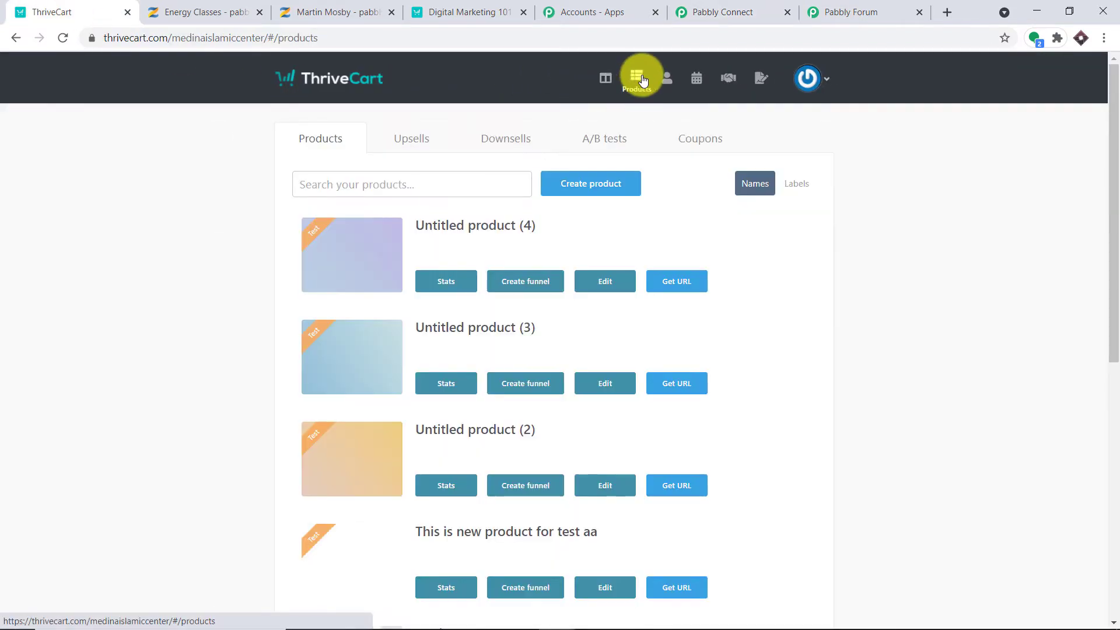
scroll(657, 313, "down", 8)
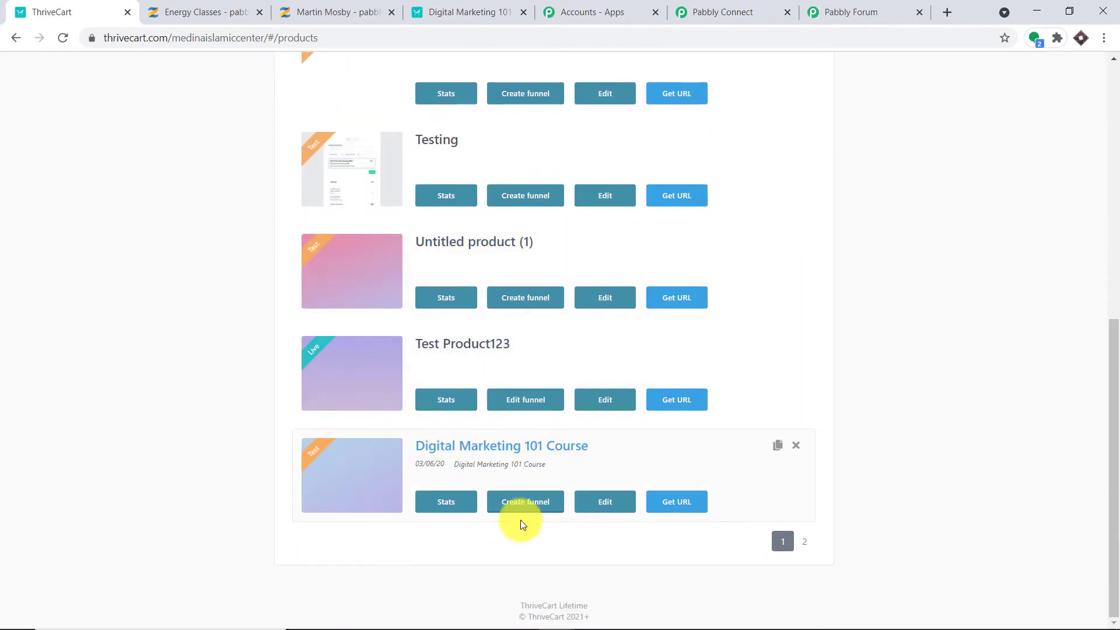
left_click(684, 511)
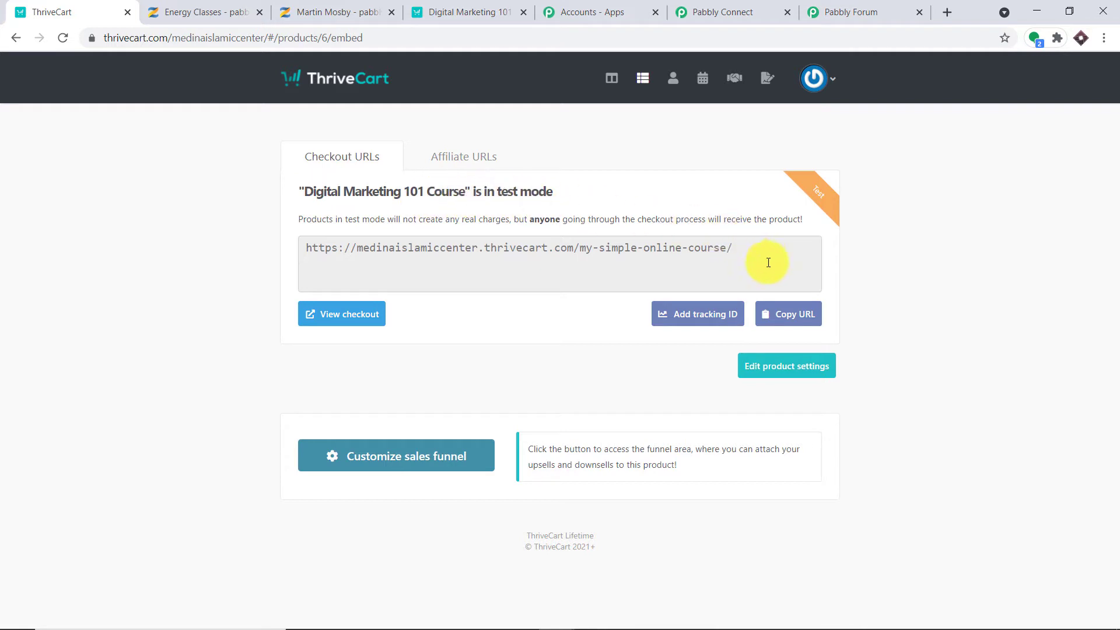
left_click(801, 320)
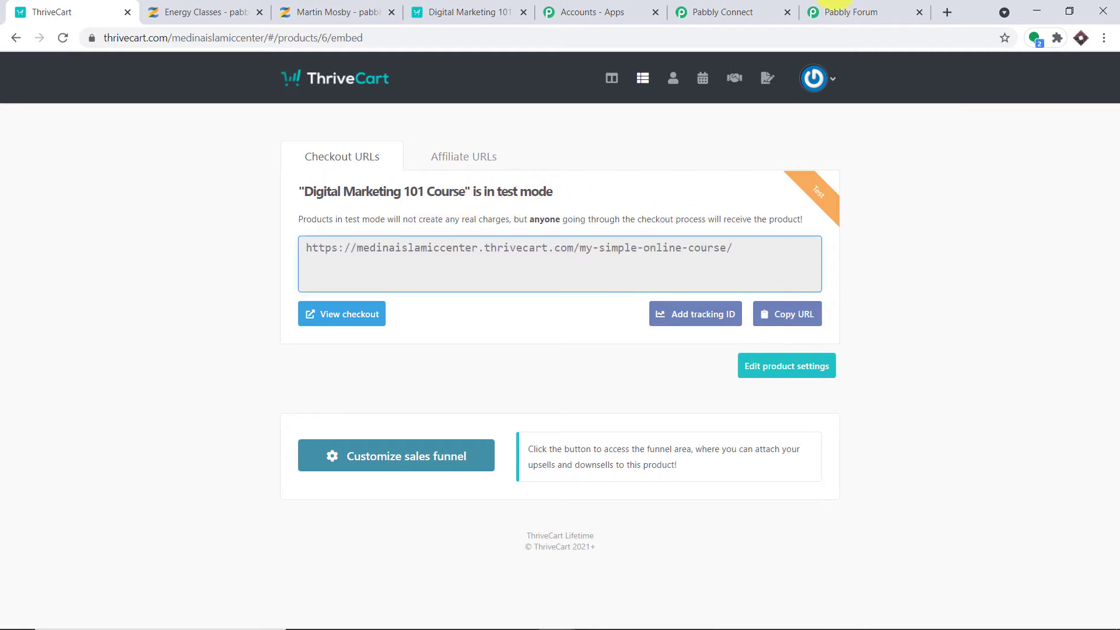
left_click(950, 12)
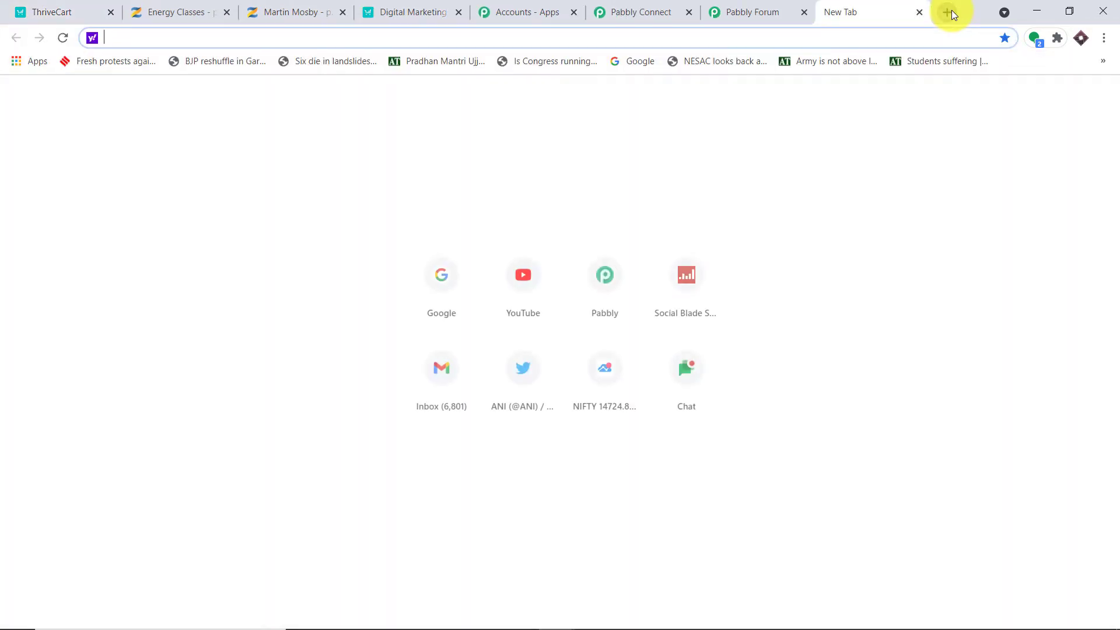
key("ctrl+v")
key("Return")
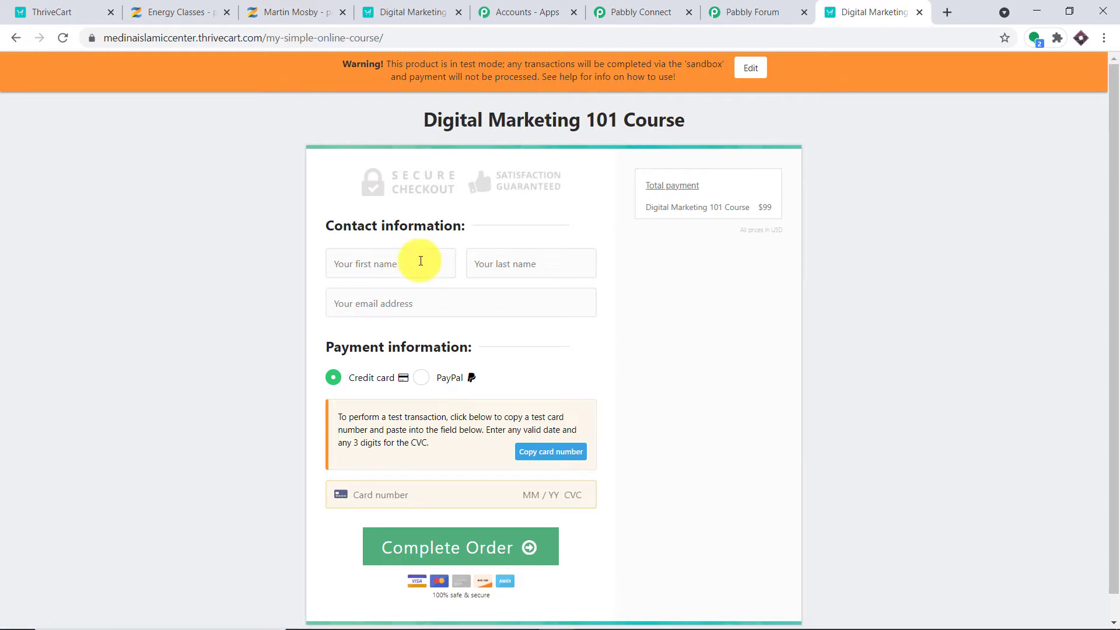
left_click(188, 12)
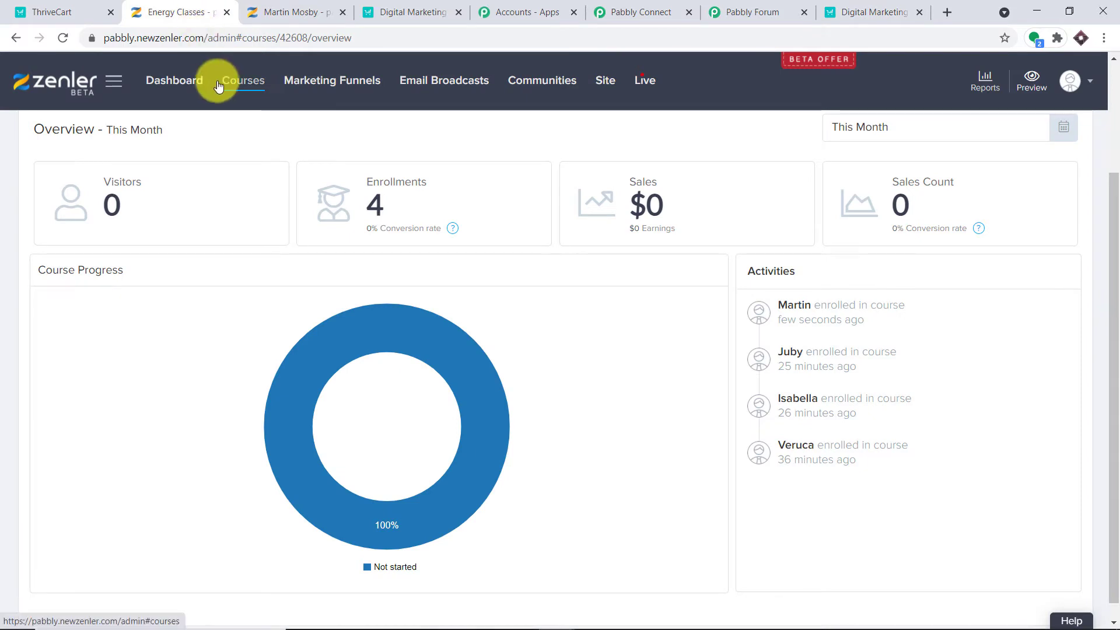
Copy an existing user's email address from Zenler's Site > People > All list.
left_click(597, 83)
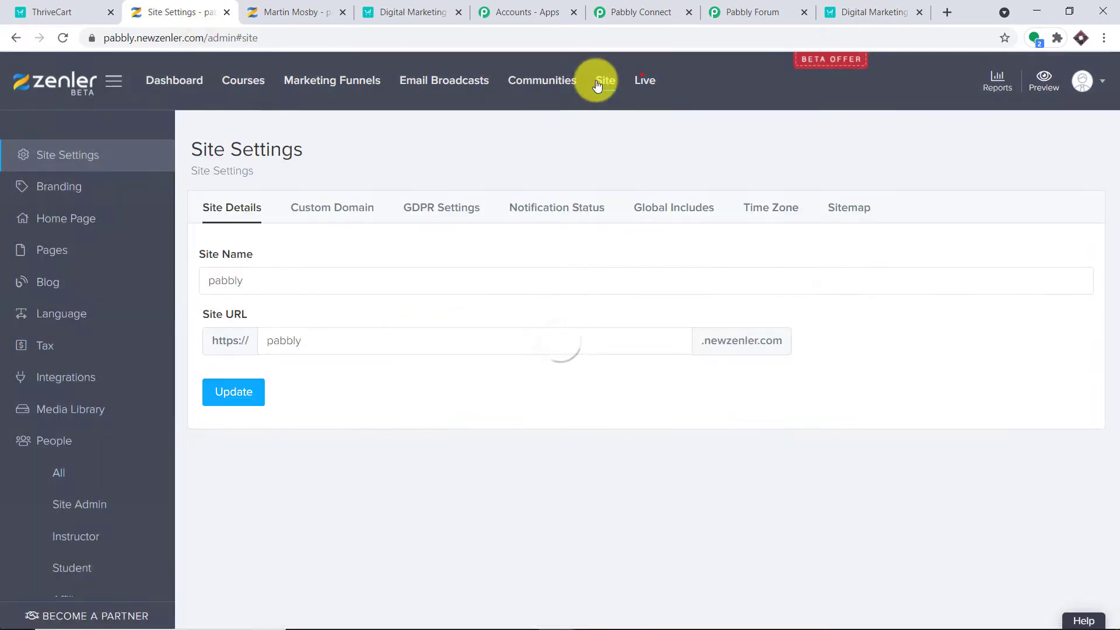
left_click(75, 440)
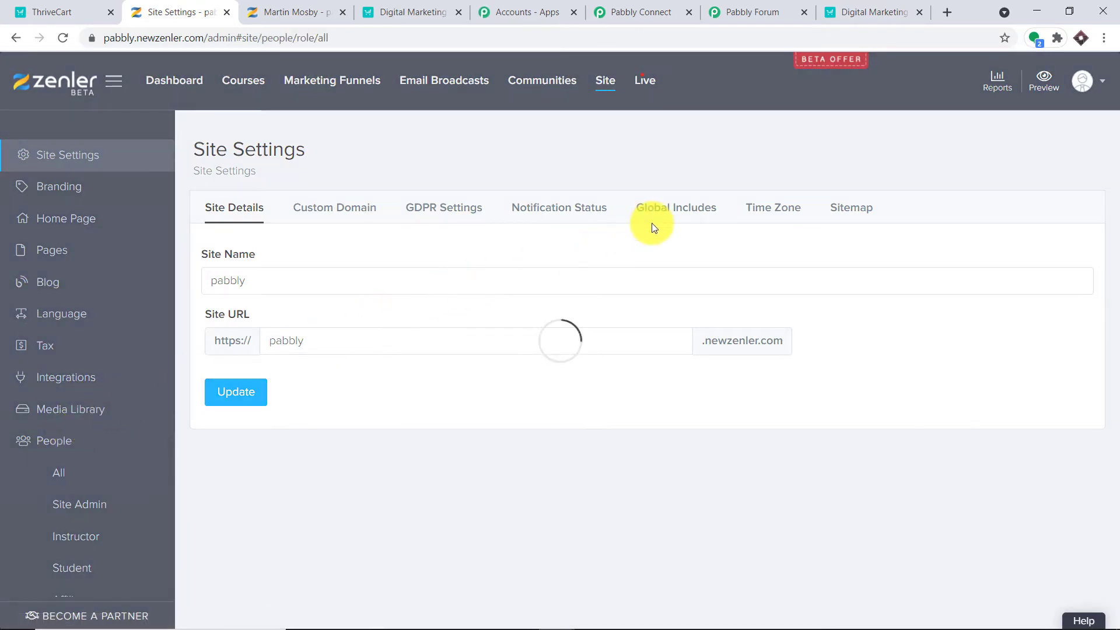
scroll(501, 344, "down", 3)
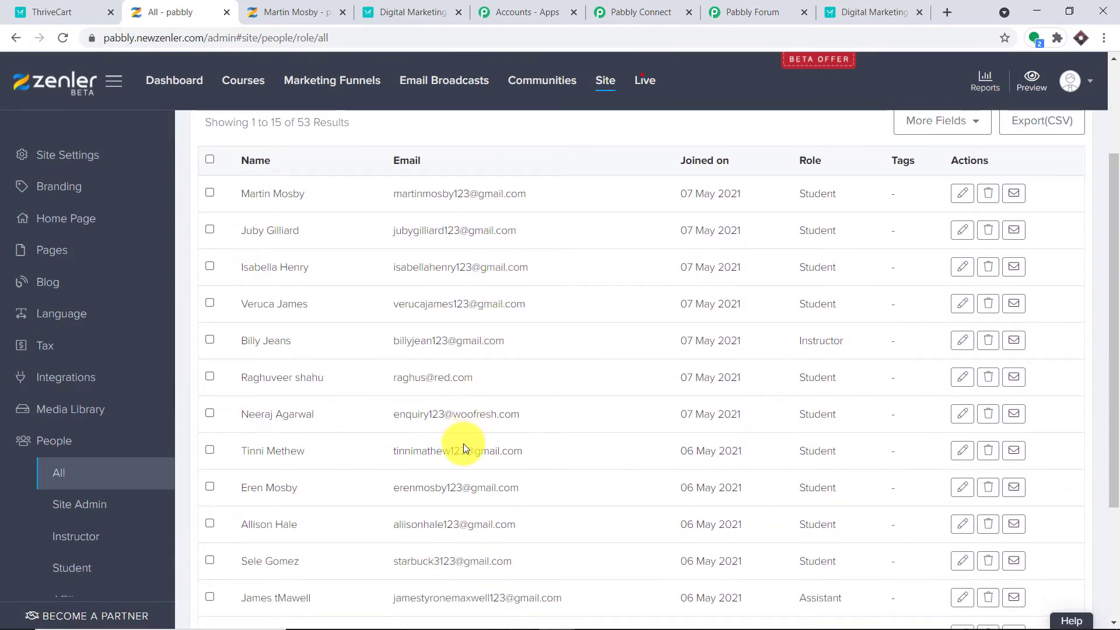
scroll(463, 443, "down", 1)
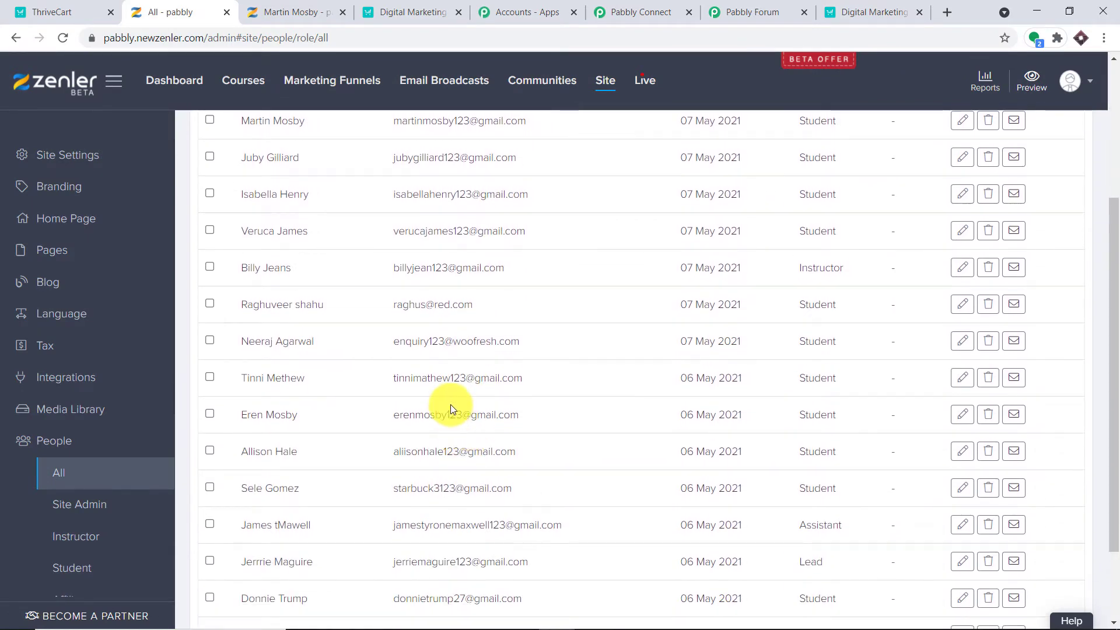
scroll(450, 404, "up", 3)
scroll(432, 404, "down", 1)
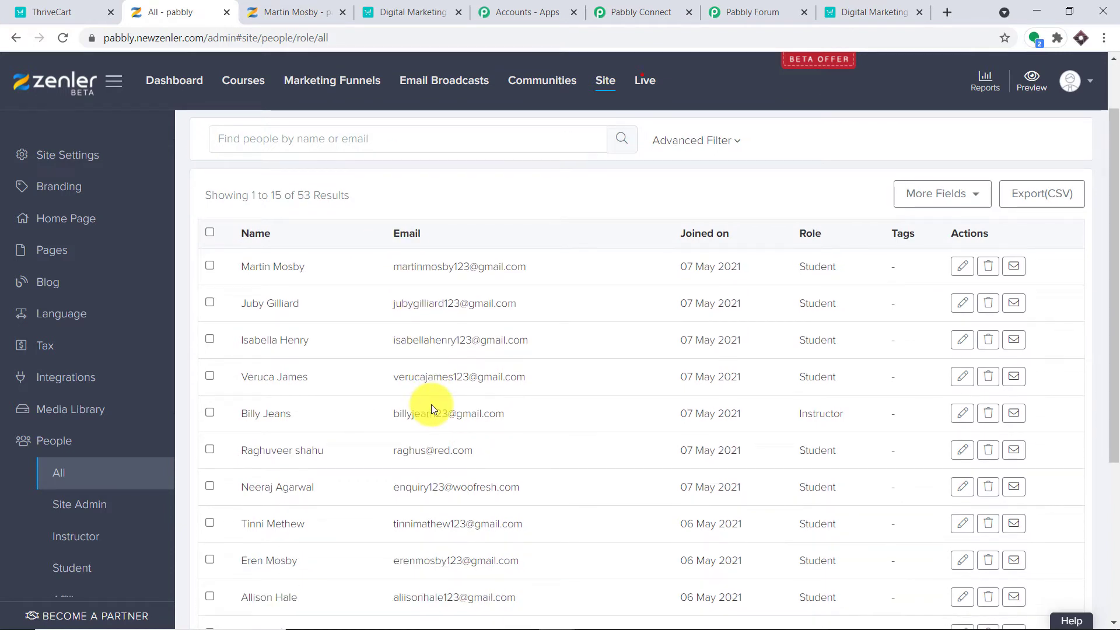
scroll(517, 366, "down", 2)
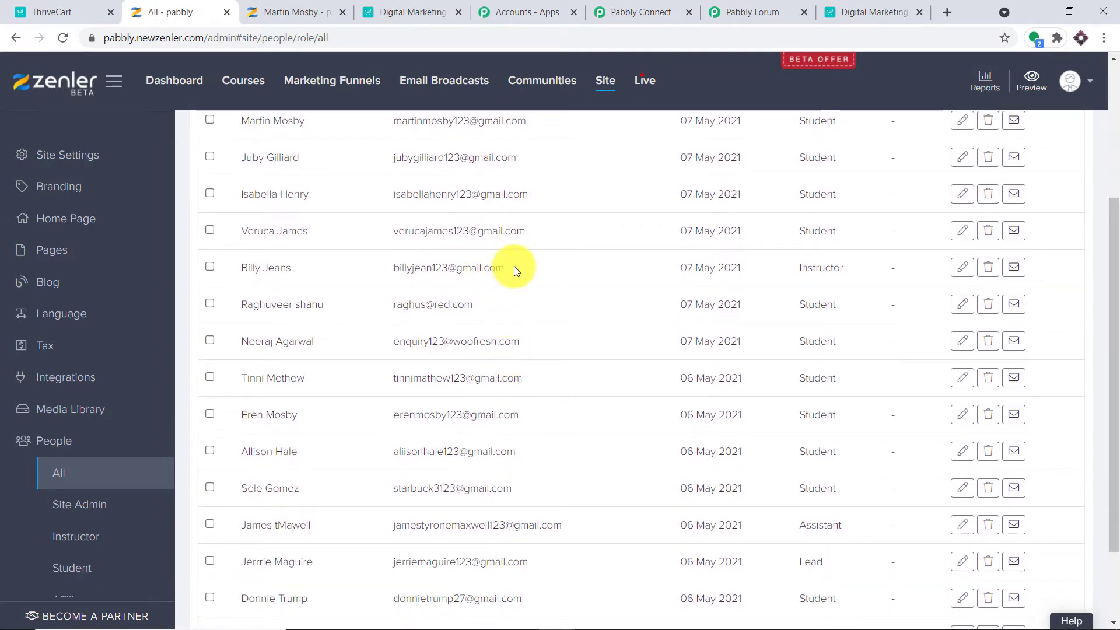
left_click_drag(507, 267, 390, 271)
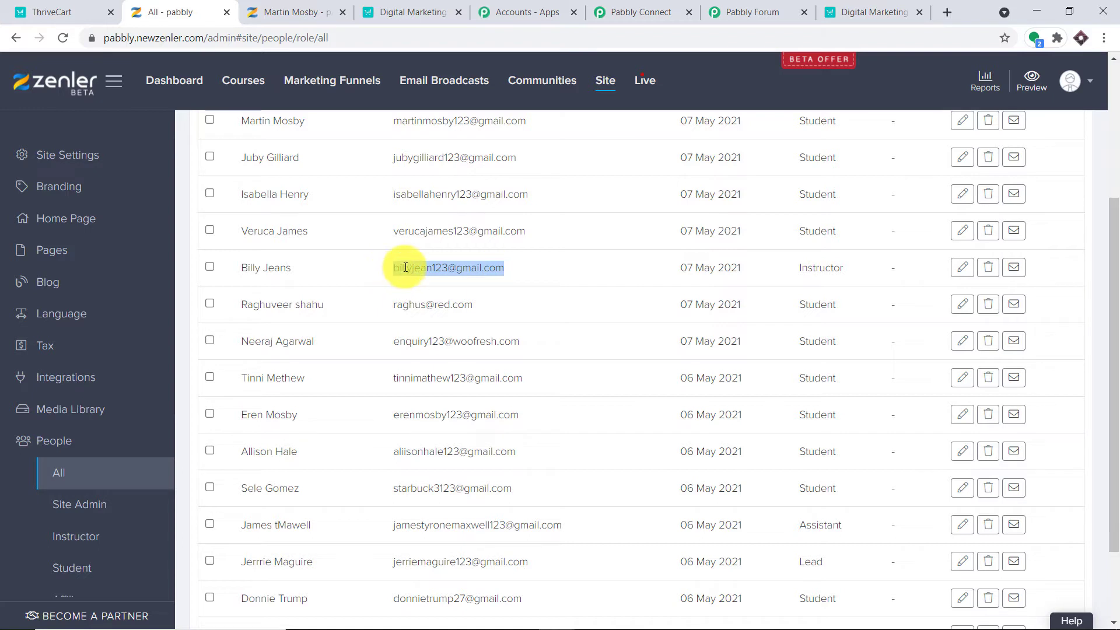
right_click(405, 267)
left_click(414, 276)
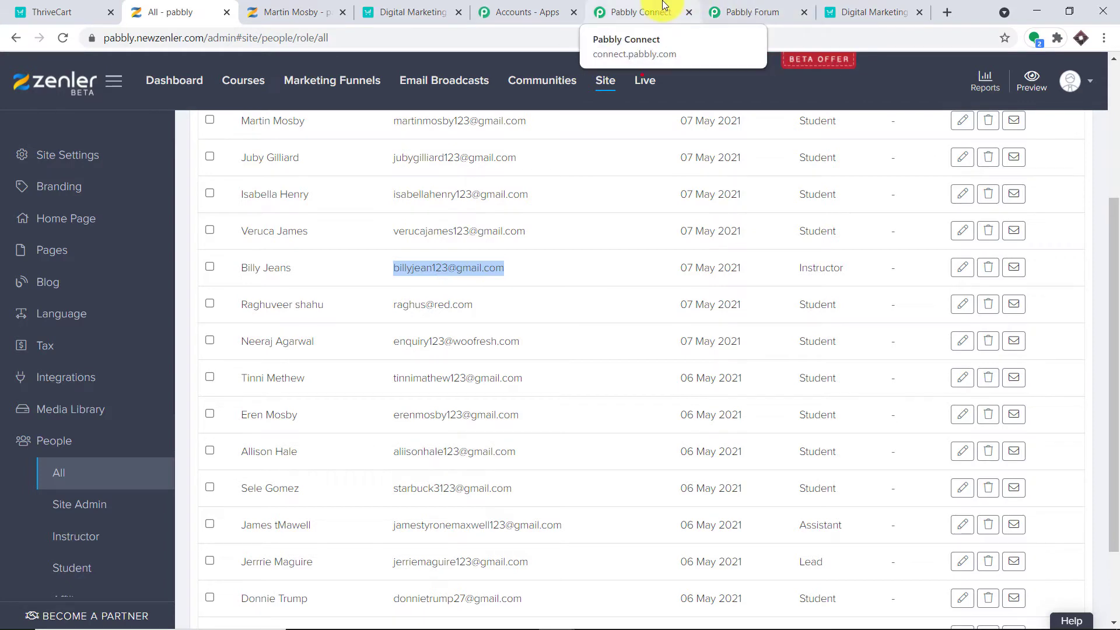
left_click(868, 6)
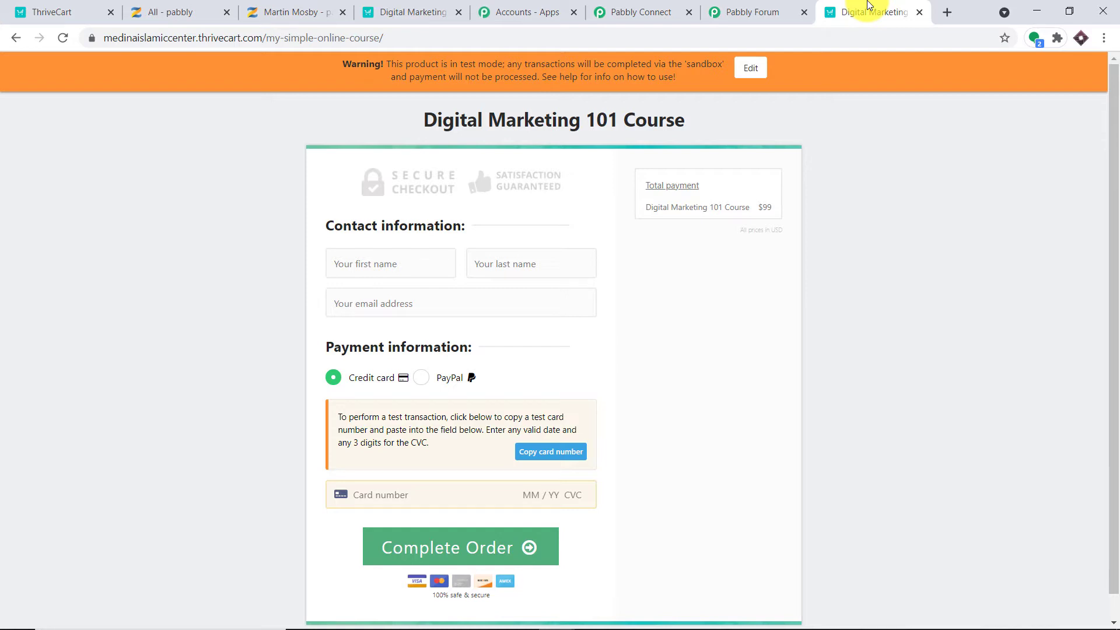
Paste the copied user email into the checkout's email field.
left_click(295, 11)
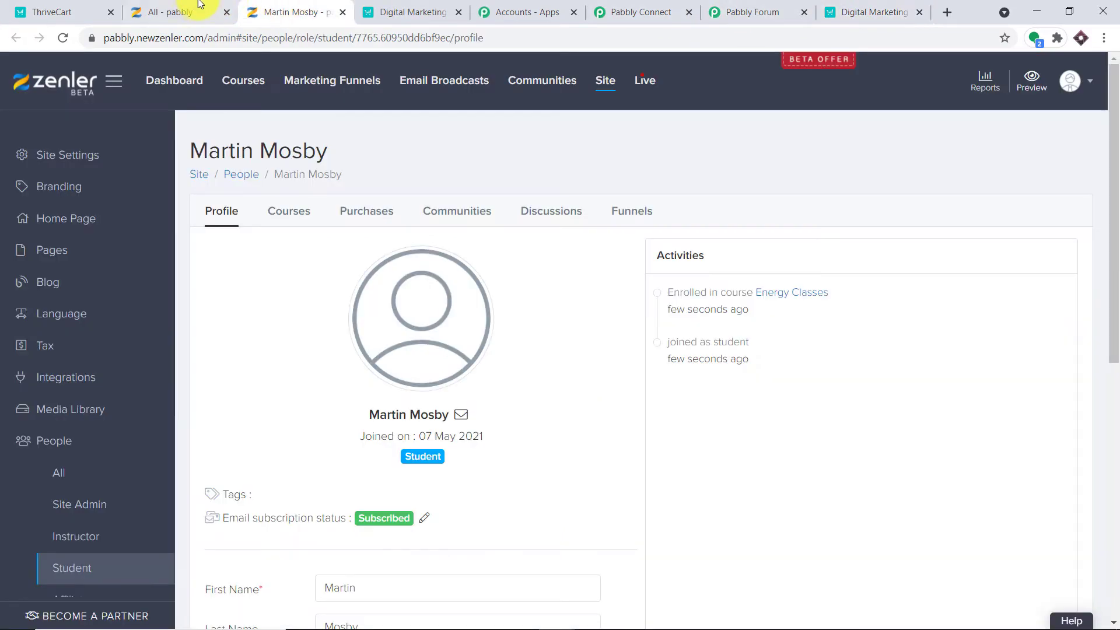
left_click(181, 11)
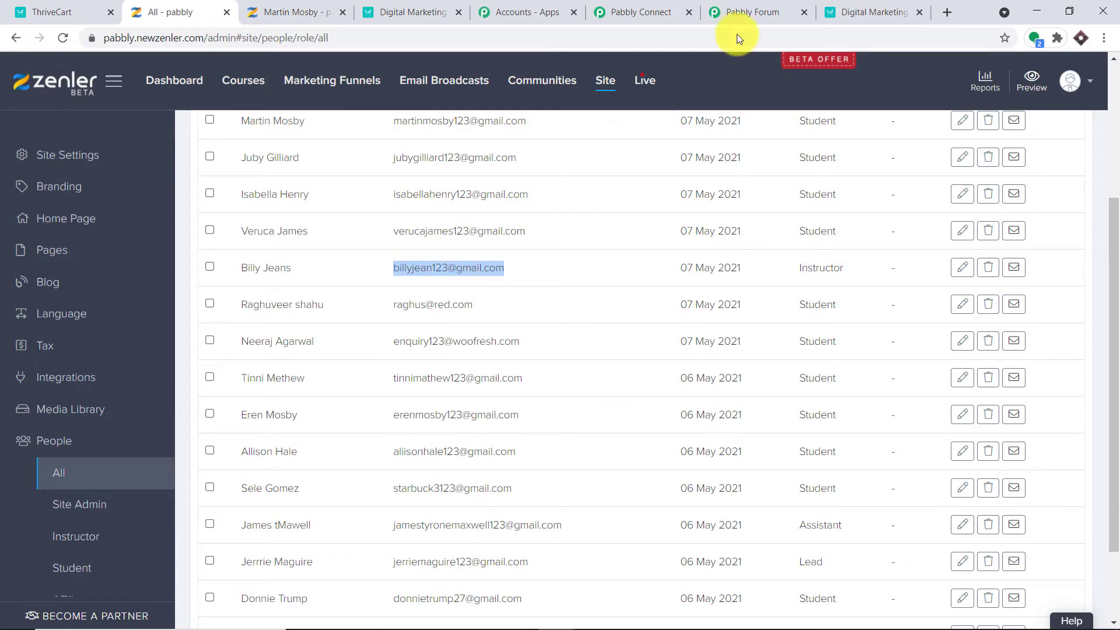
left_click(863, 12)
left_click(406, 306)
right_click(407, 306)
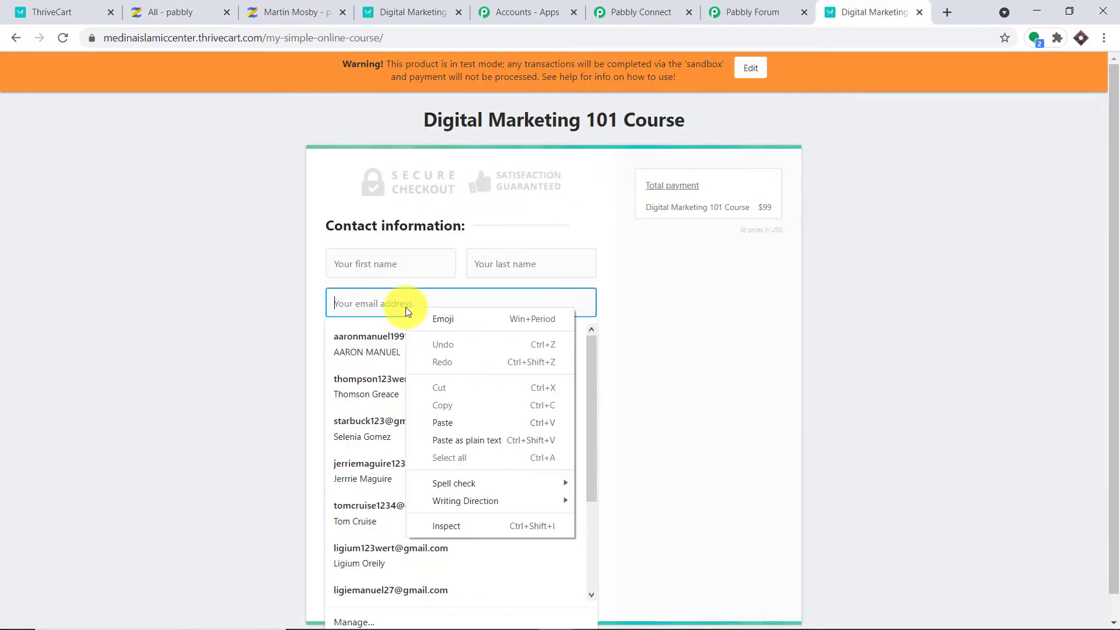
left_click(459, 420)
left_click(738, 288)
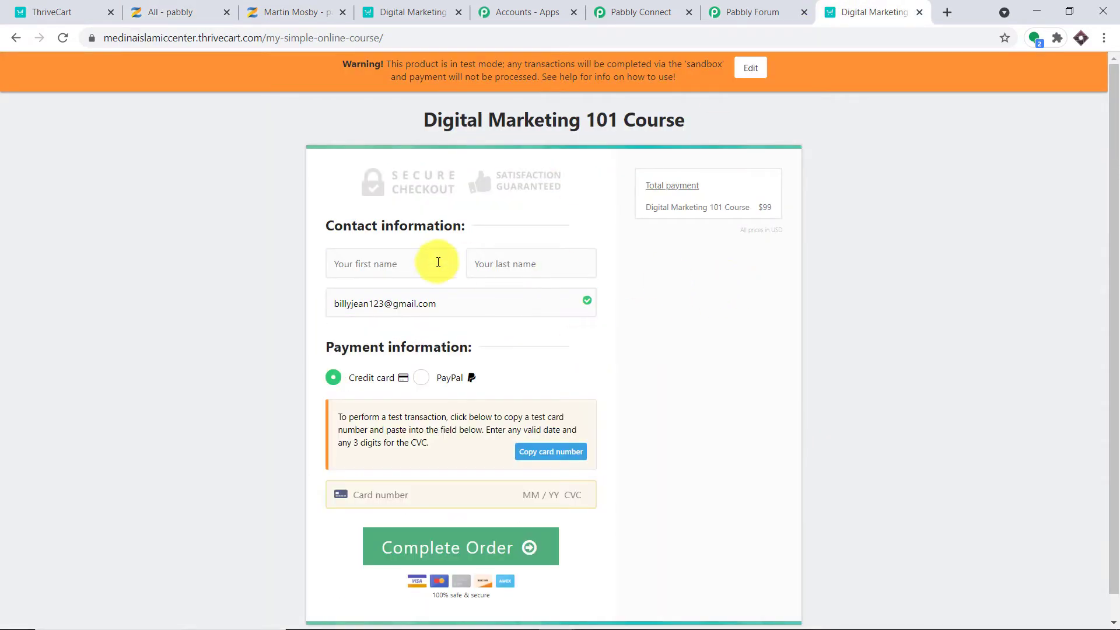
Enter the customer's first name and autofill the full name and email.
left_click(383, 262)
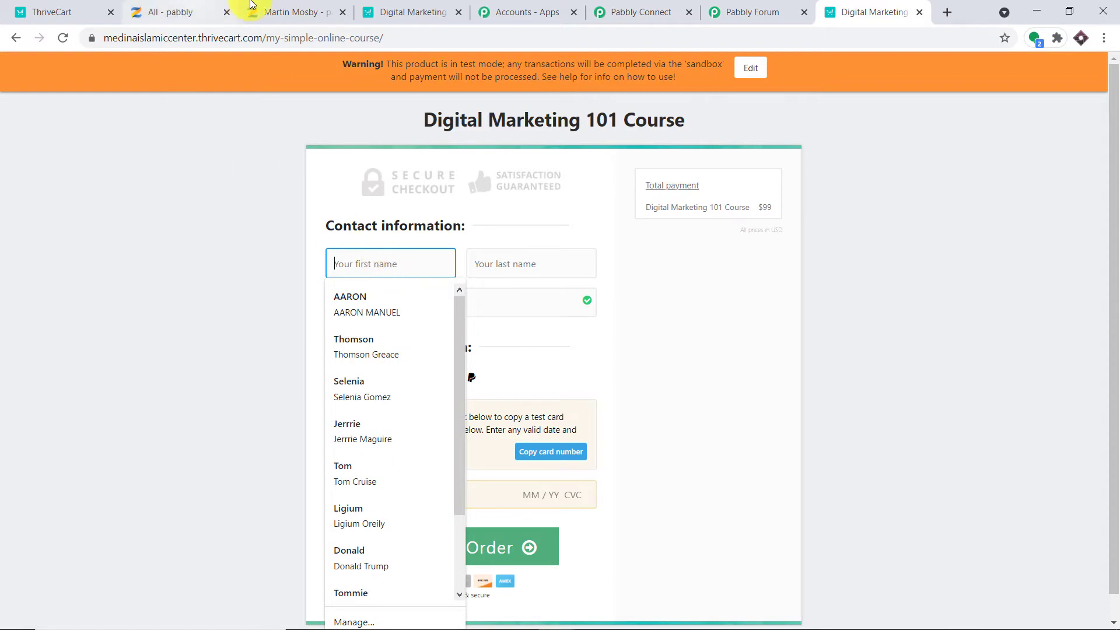
left_click(259, 13)
left_click(200, 7)
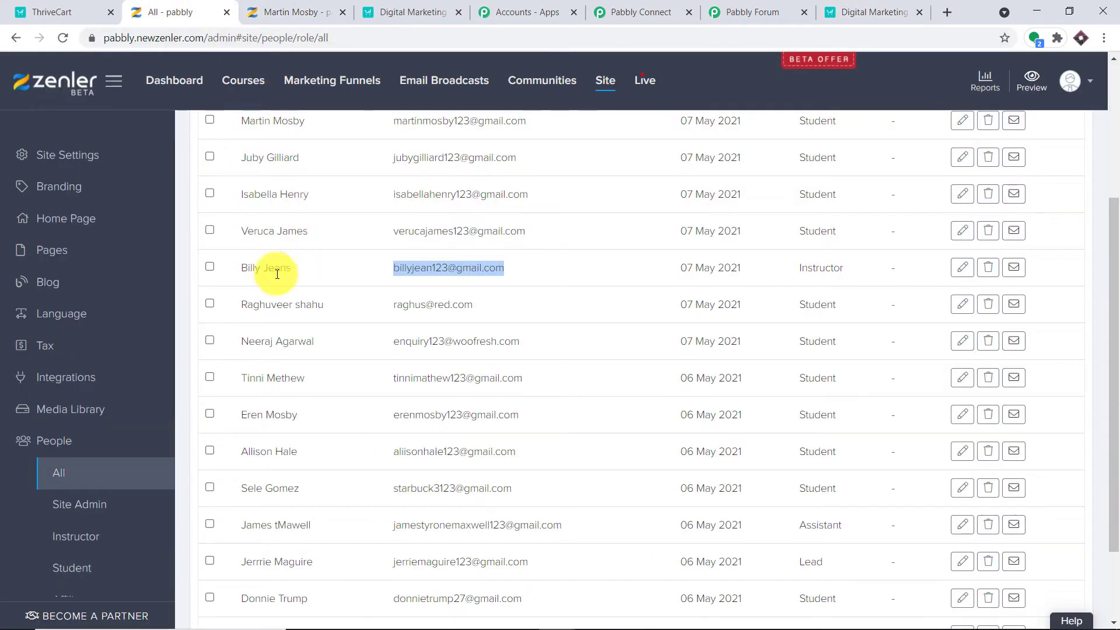
left_click(828, 13)
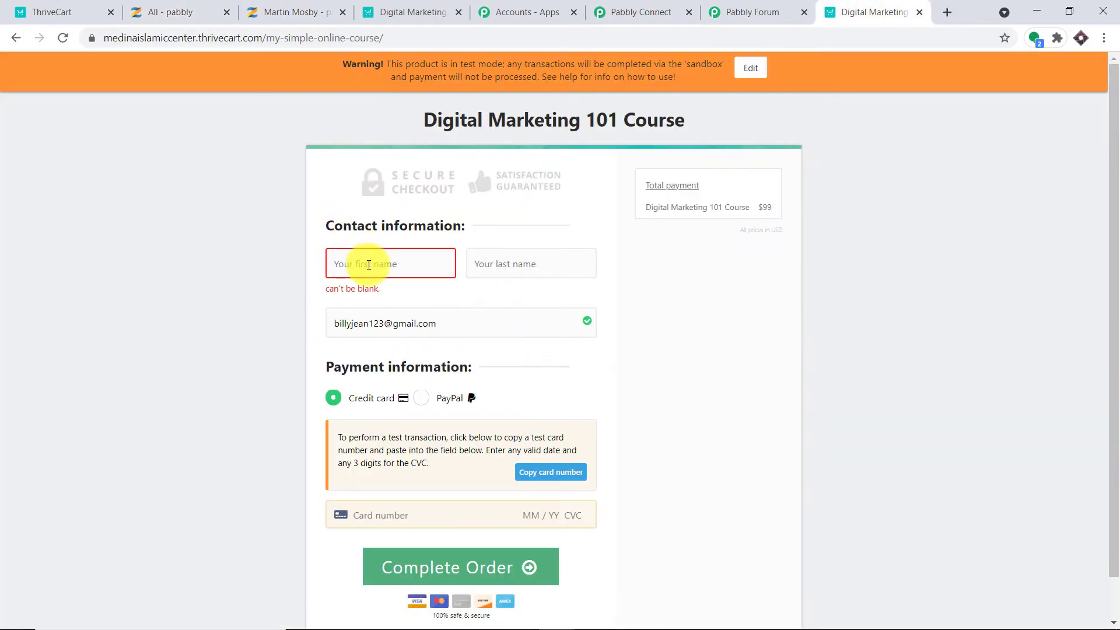
left_click(369, 264)
type("Billy")
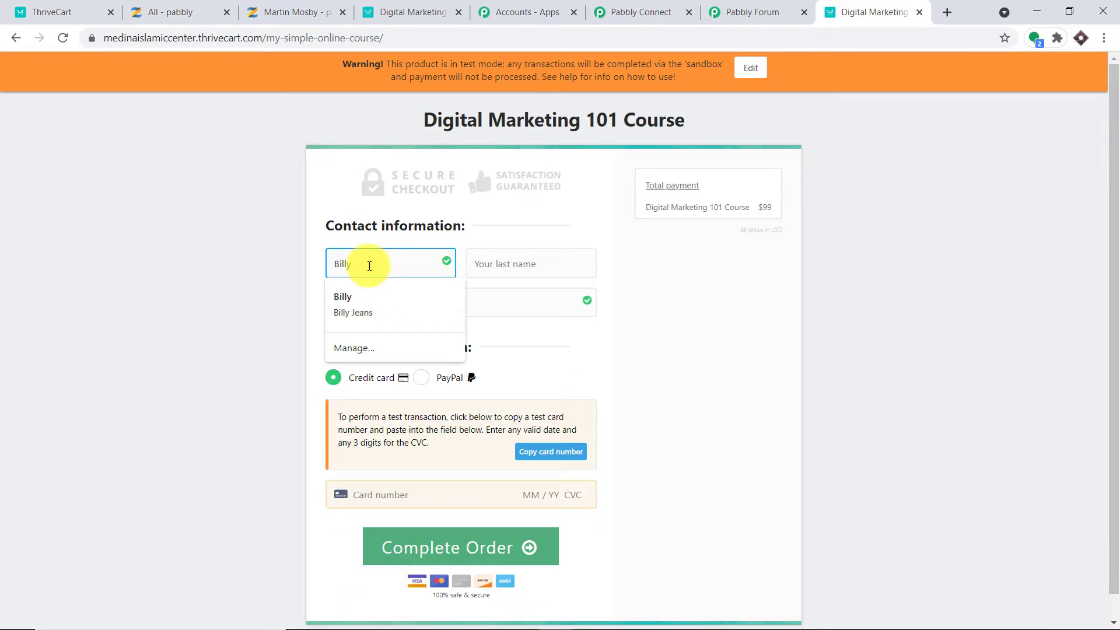
left_click(394, 304)
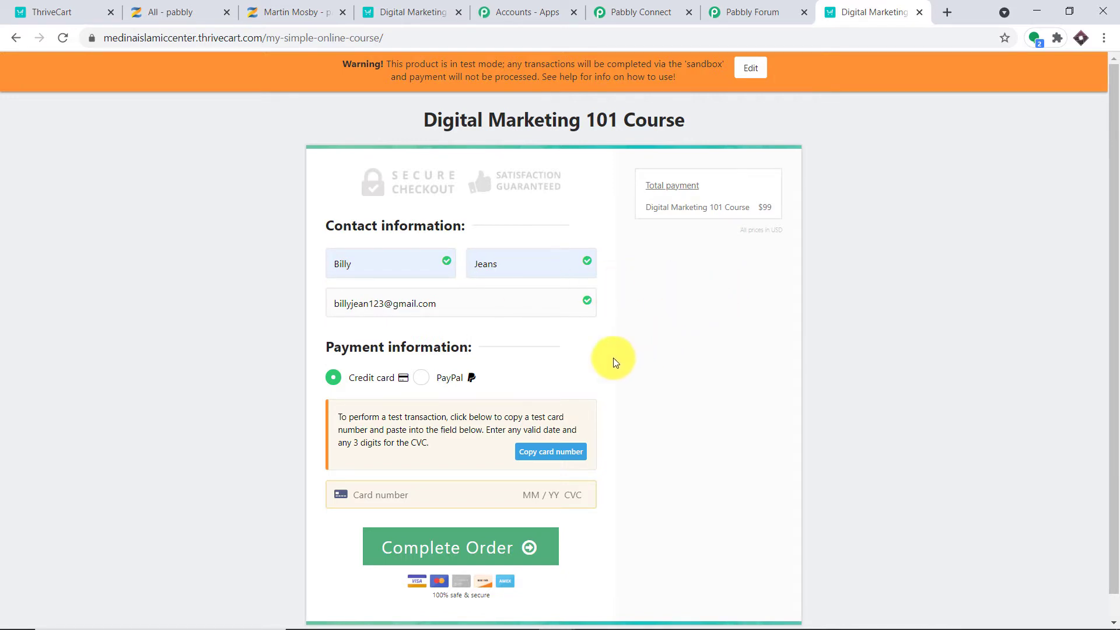
Pay with the saved test card and a security code to complete the $99 order.
left_click(394, 496)
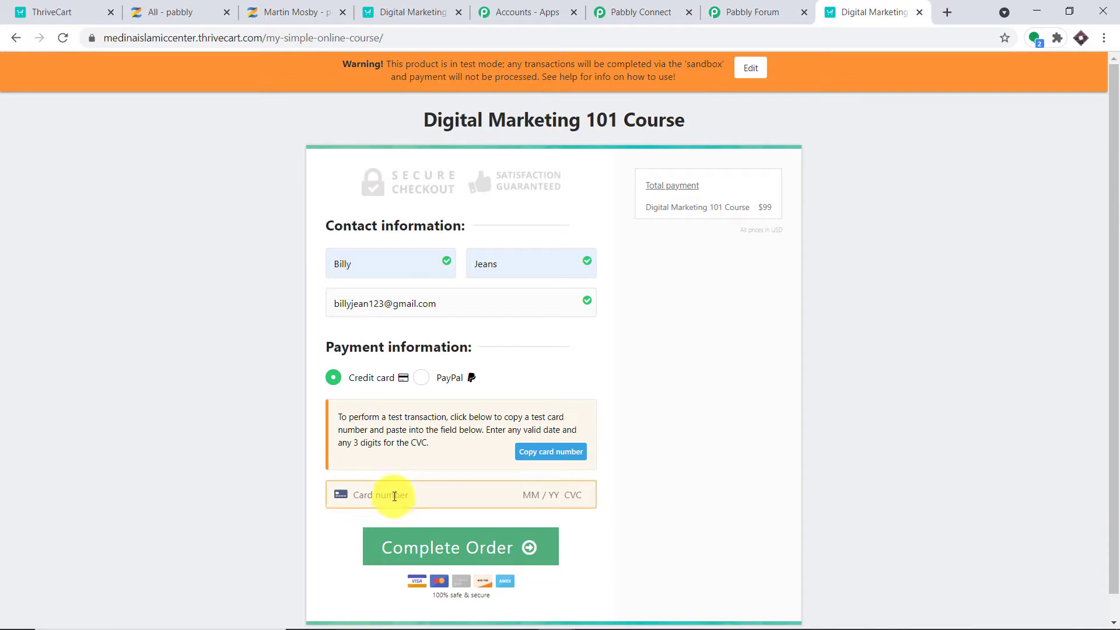
left_click(394, 495)
left_click(407, 523)
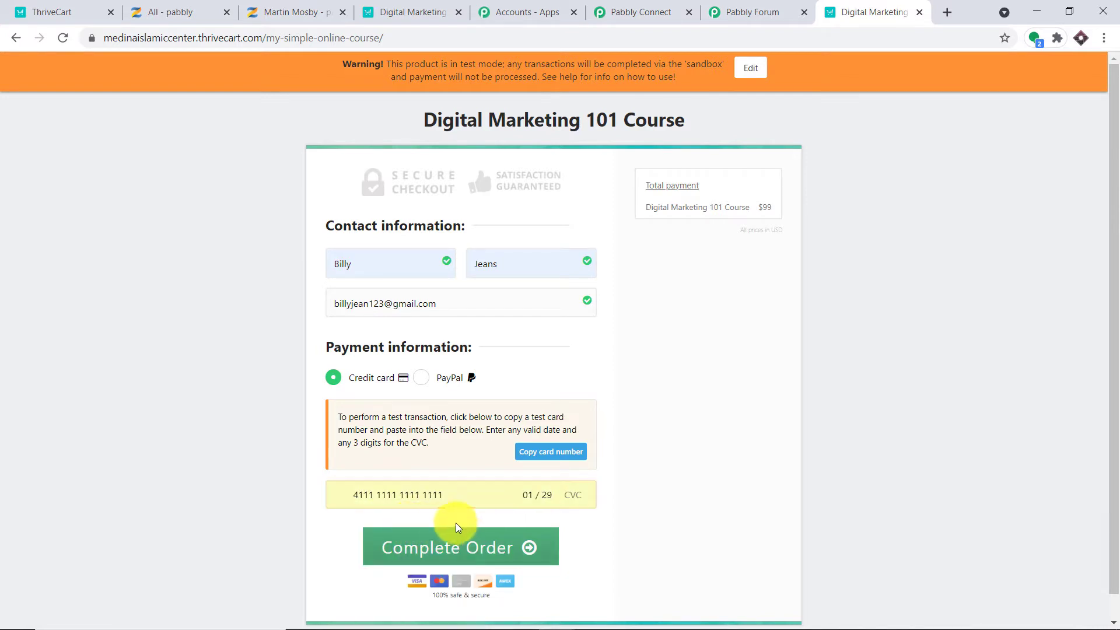
left_click(484, 553)
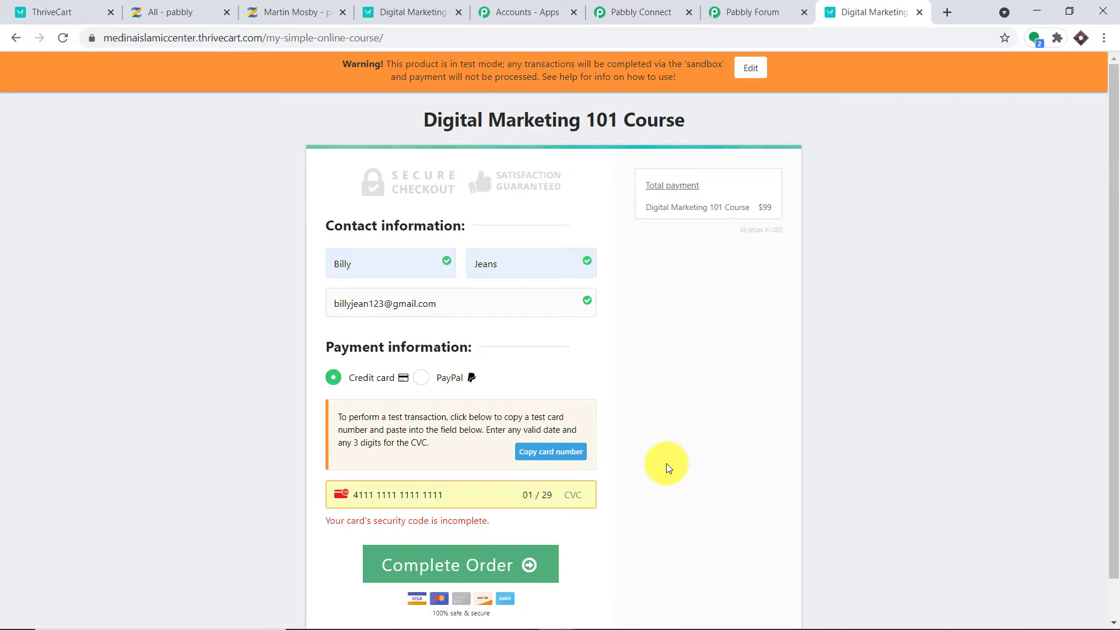
type("234")
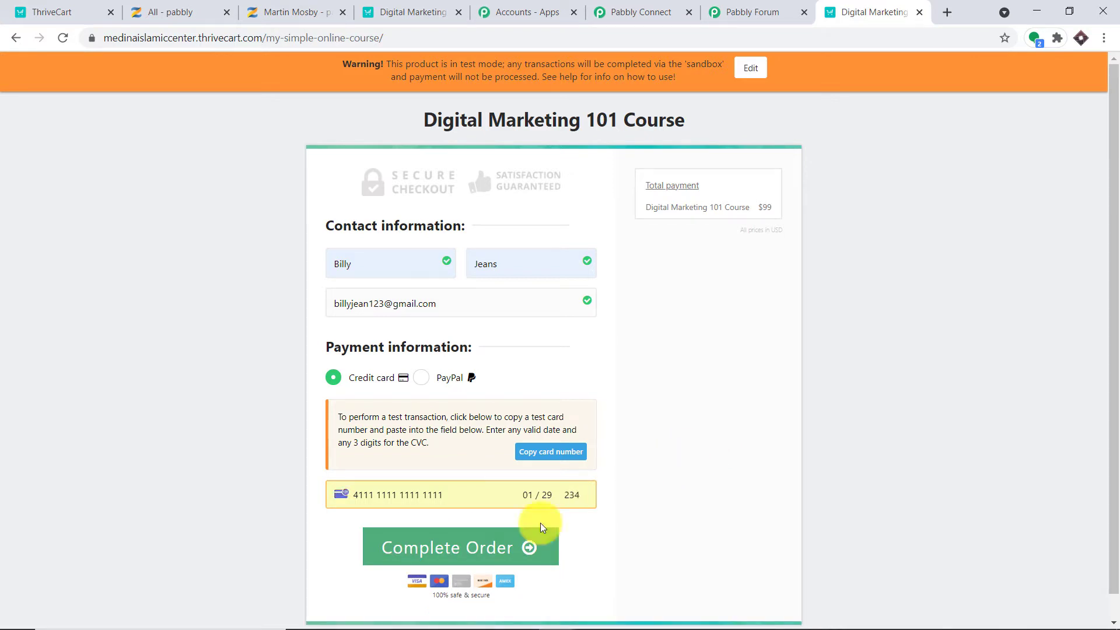
left_click(473, 551)
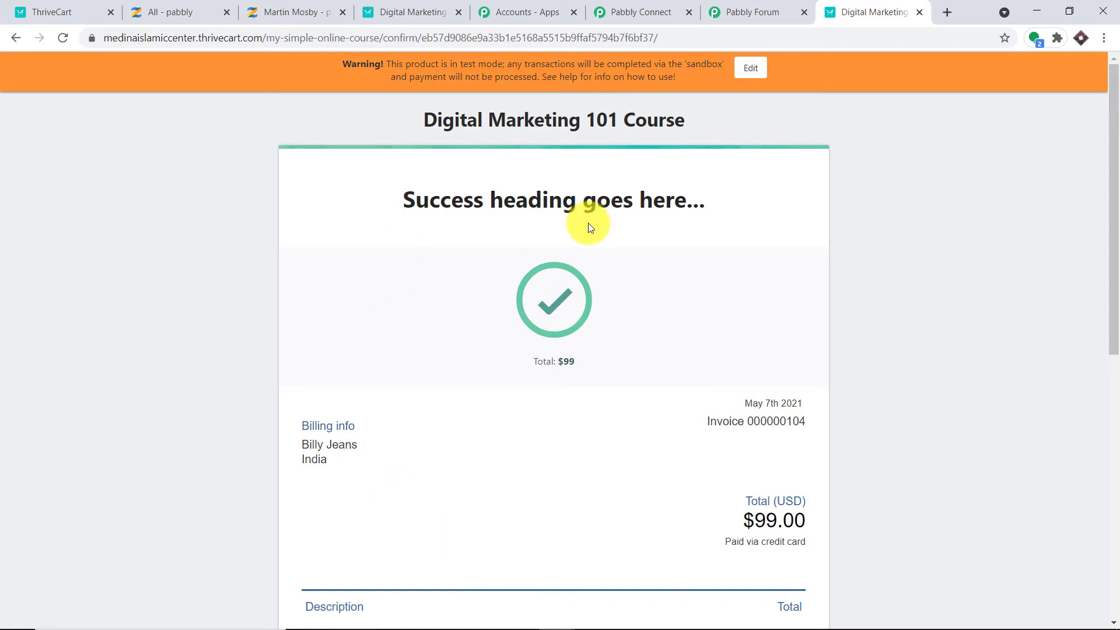
left_click(667, 6)
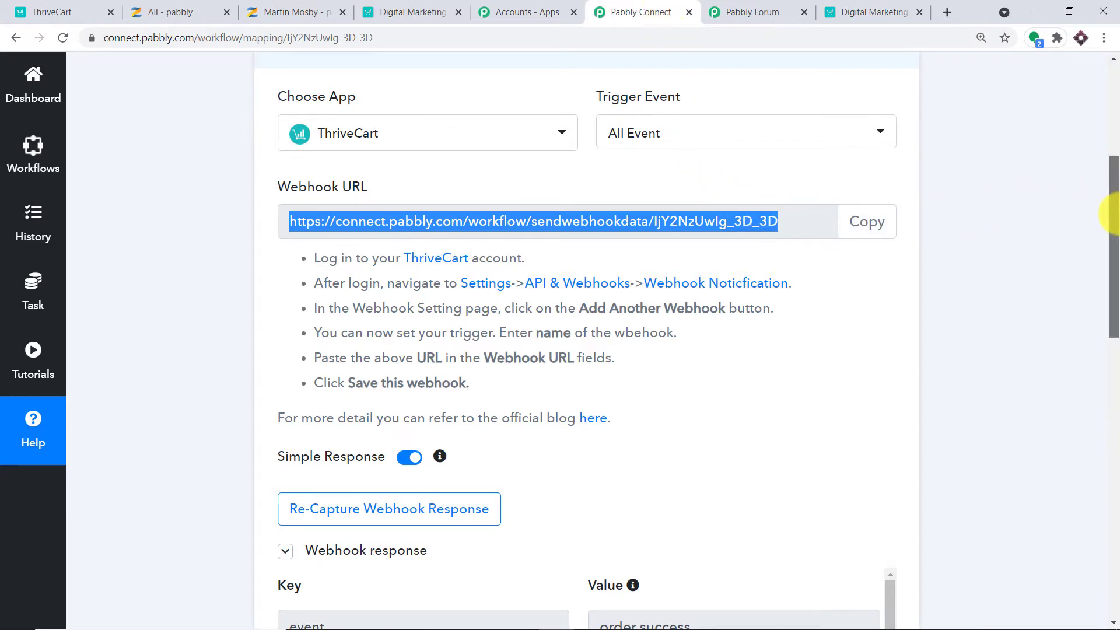
Scroll through the captured webhook's customer and order fields, marking the customer > email value.
left_click_drag(1112, 214, 1112, 379)
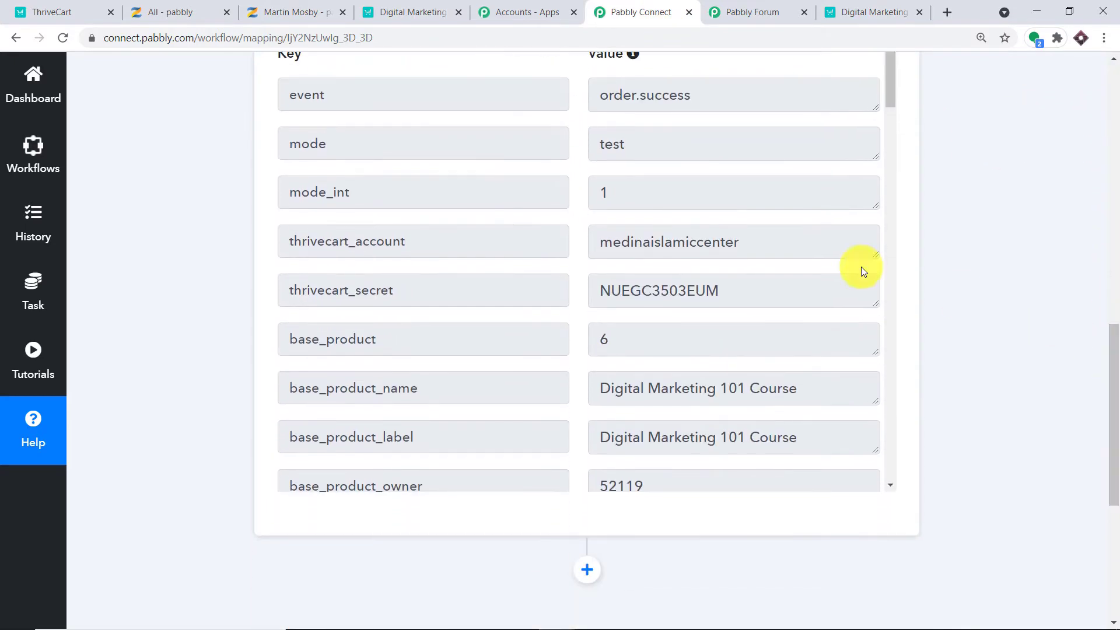
scroll(729, 178, "down", 8)
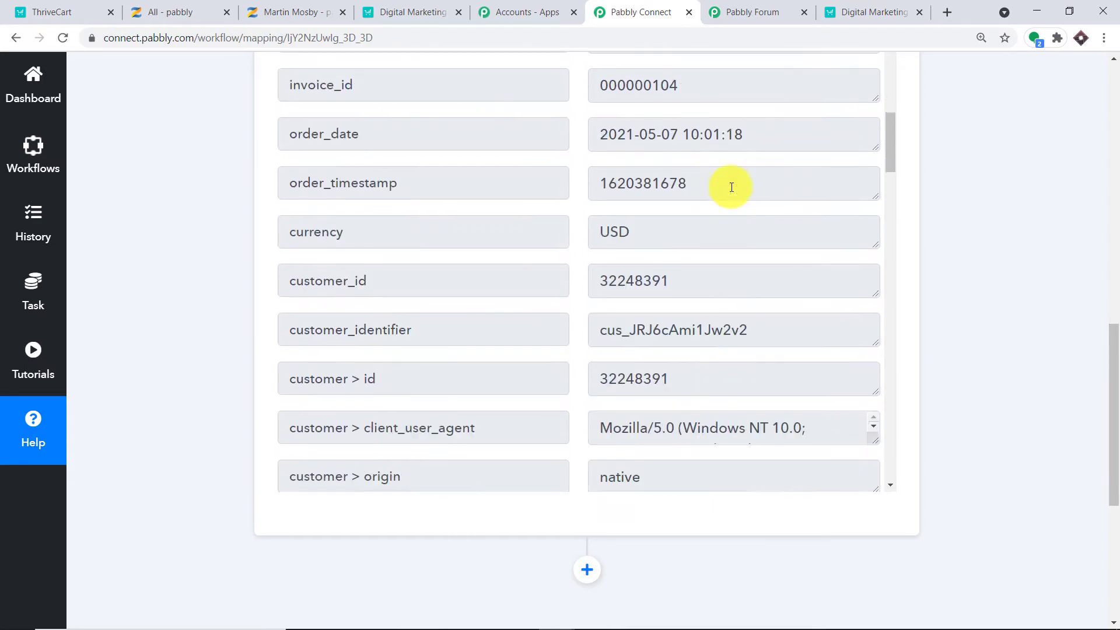
scroll(729, 190, "down", 8)
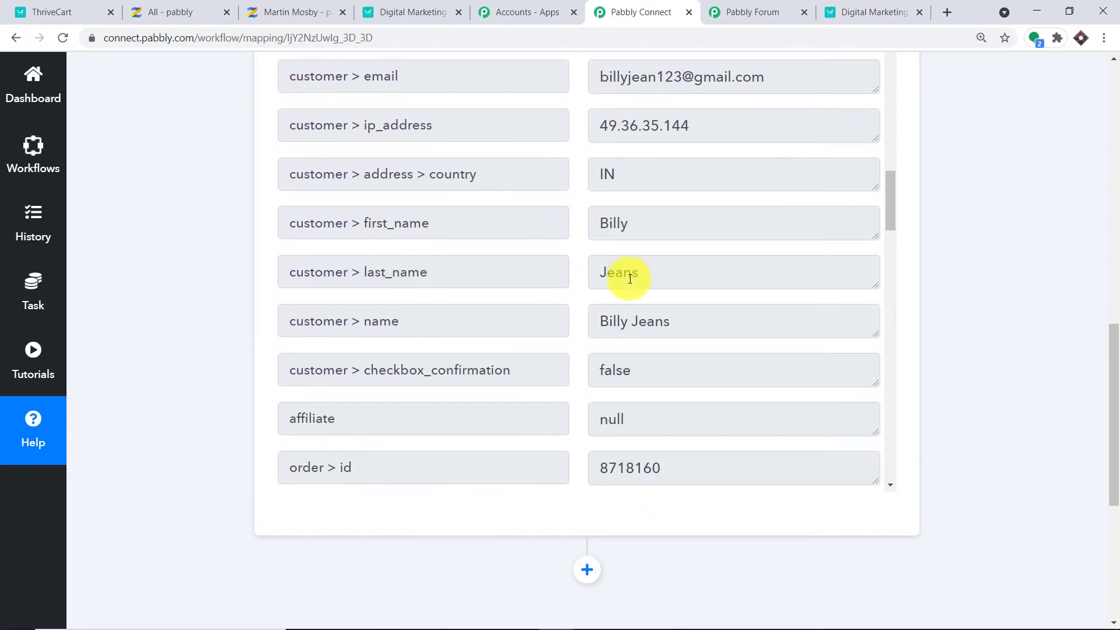
scroll(642, 271, "down", 3)
scroll(657, 229, "down", 2)
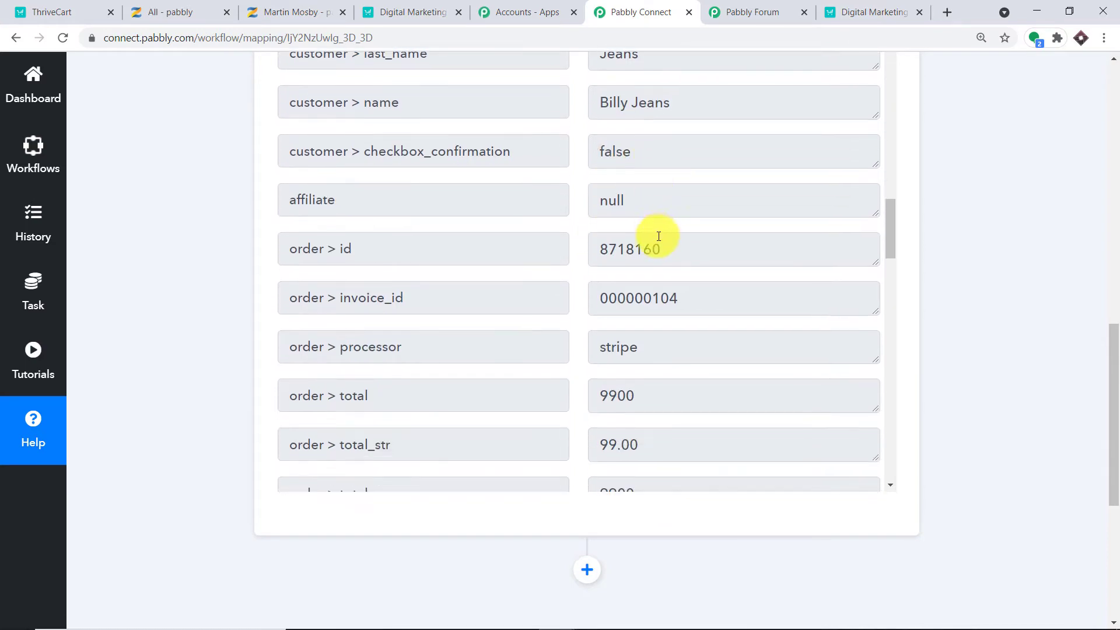
scroll(659, 237, "down", 15)
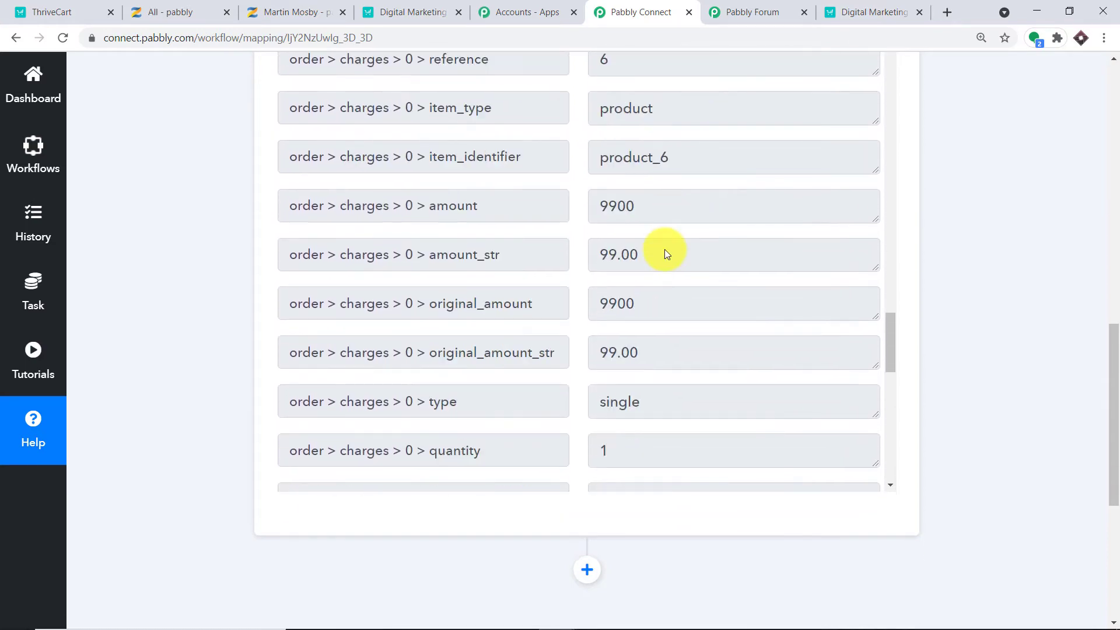
scroll(665, 252, "down", 10)
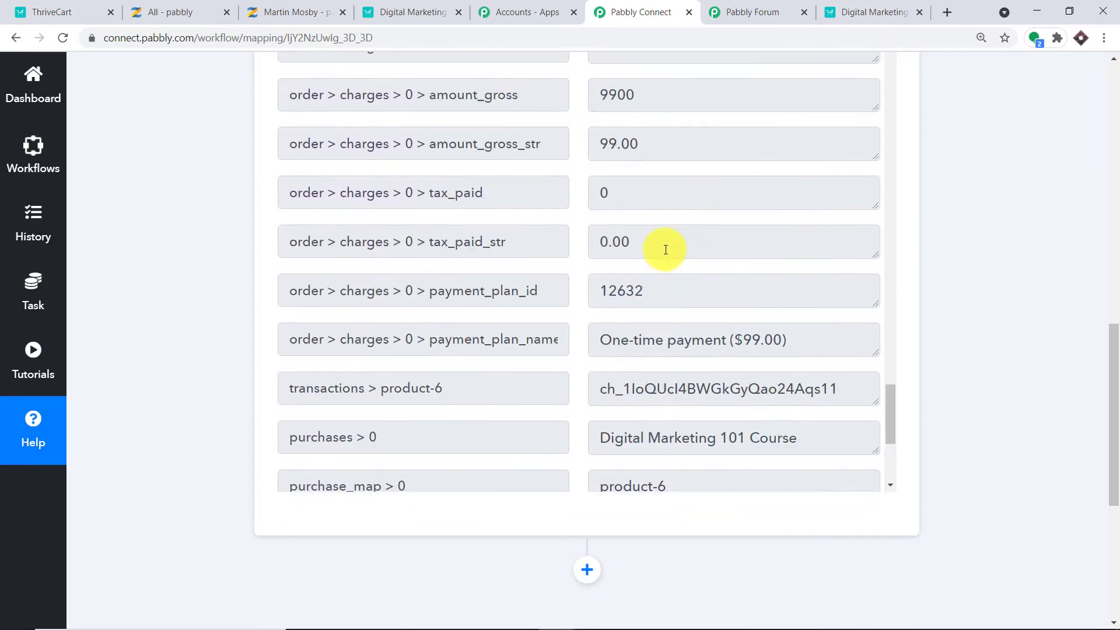
scroll(666, 250, "up", 20)
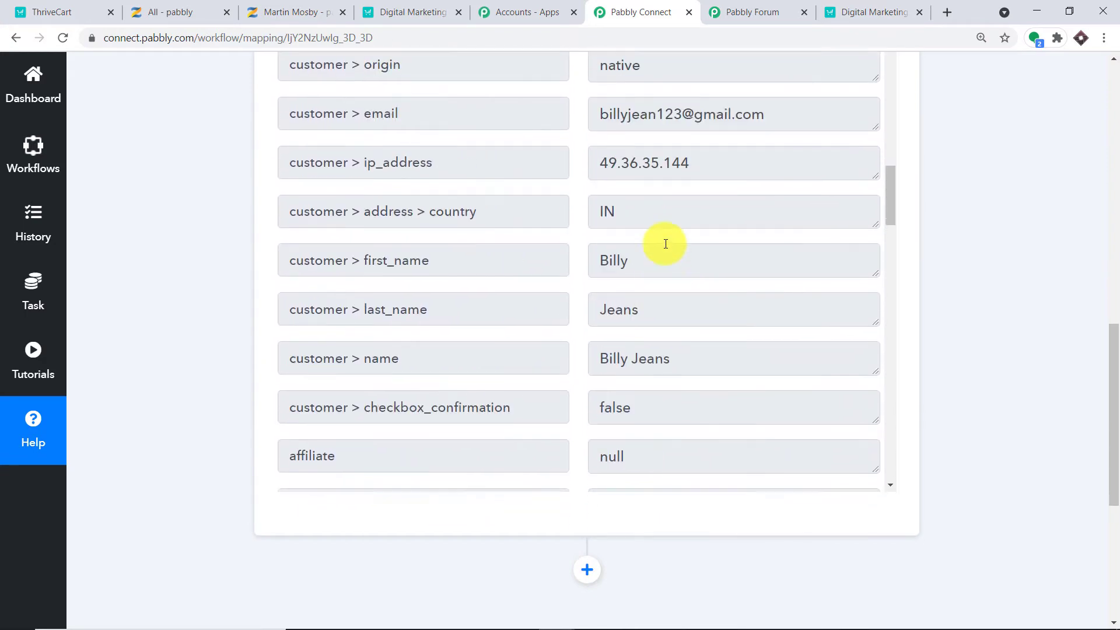
scroll(664, 245, "up", 5)
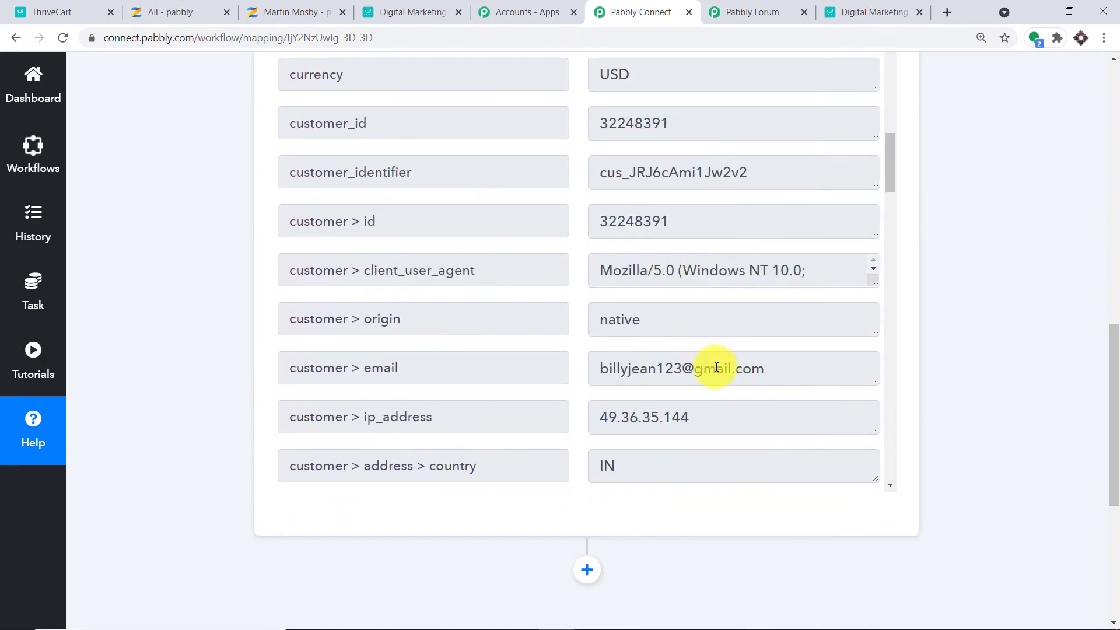
left_click_drag(764, 368, 610, 366)
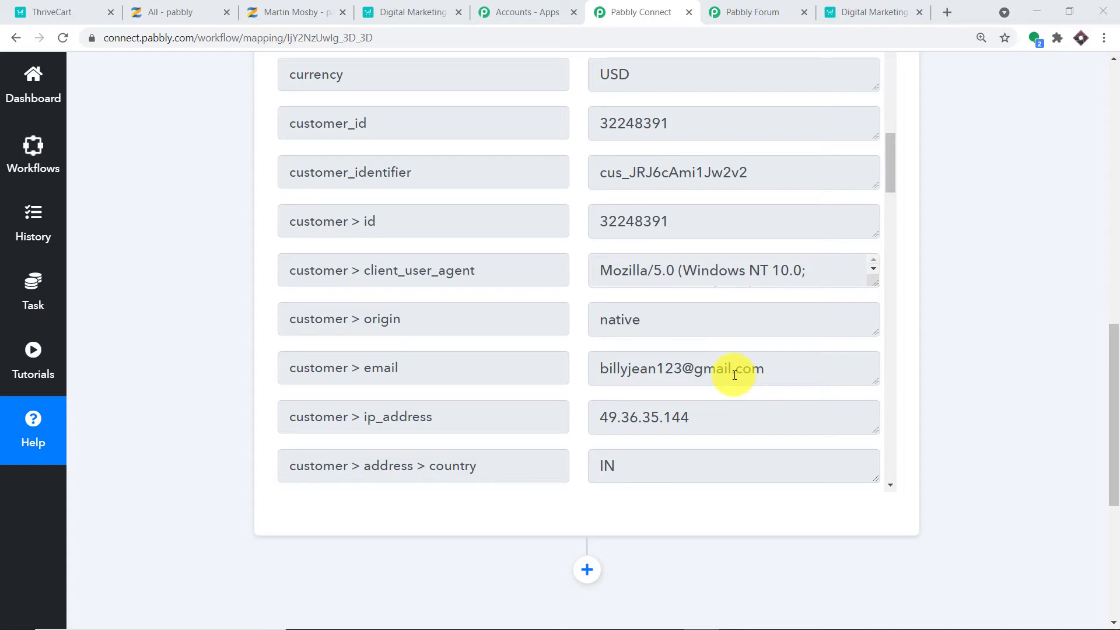
scroll(734, 375, "down", 5)
left_click_drag(1108, 379, 1117, 472)
Add a Zenler action step using the Search User event and start a new Zenler connection.
left_click(590, 284)
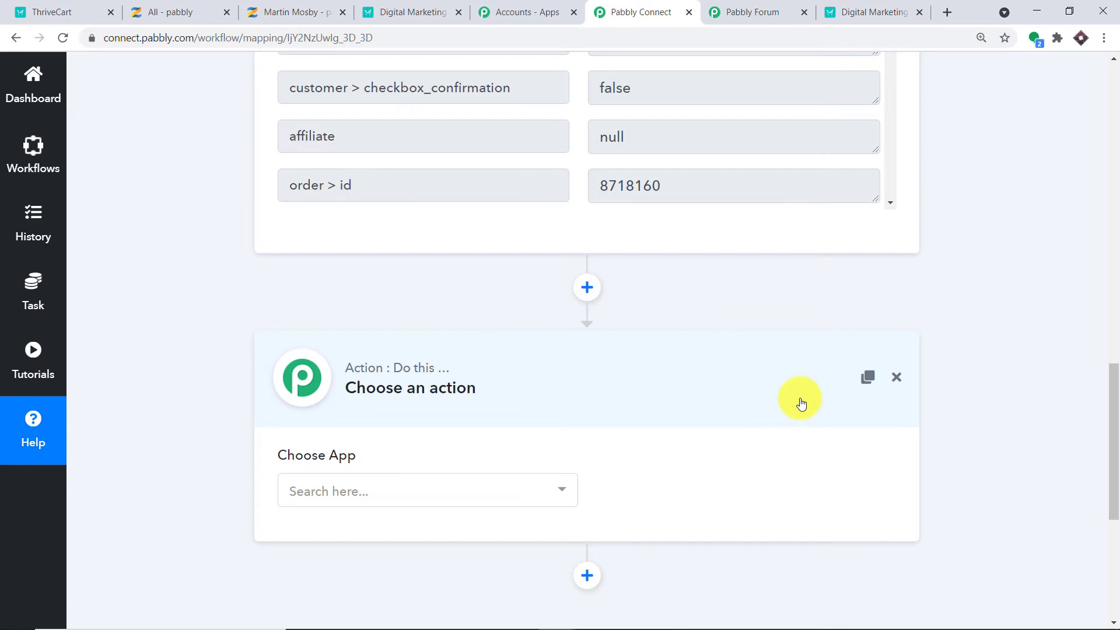
scroll(801, 402, "down", 1)
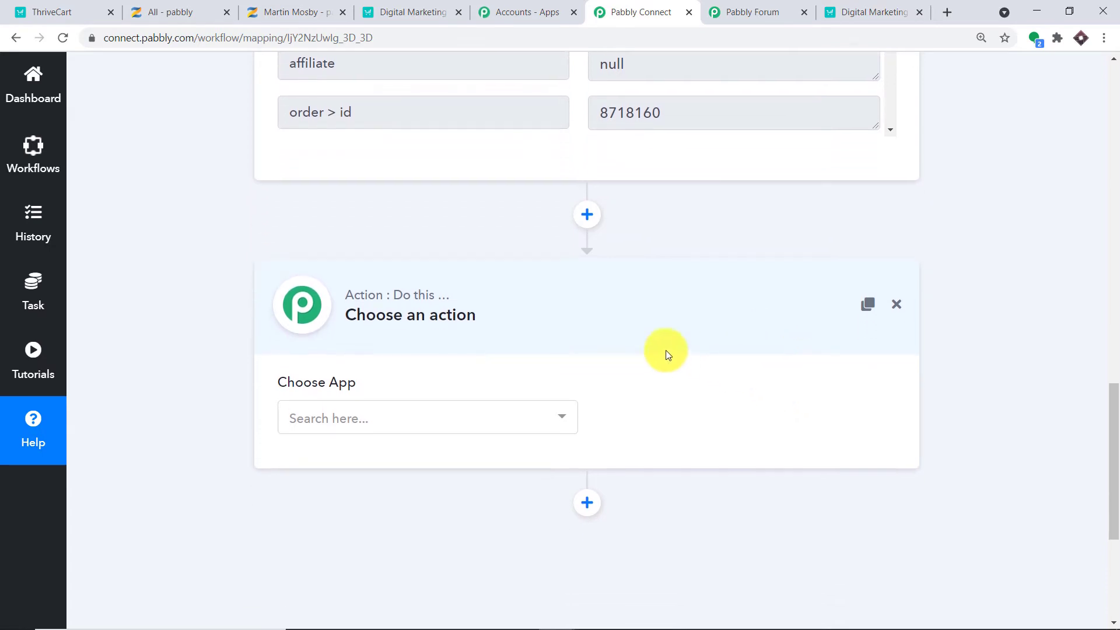
left_click(426, 419)
type("zenl")
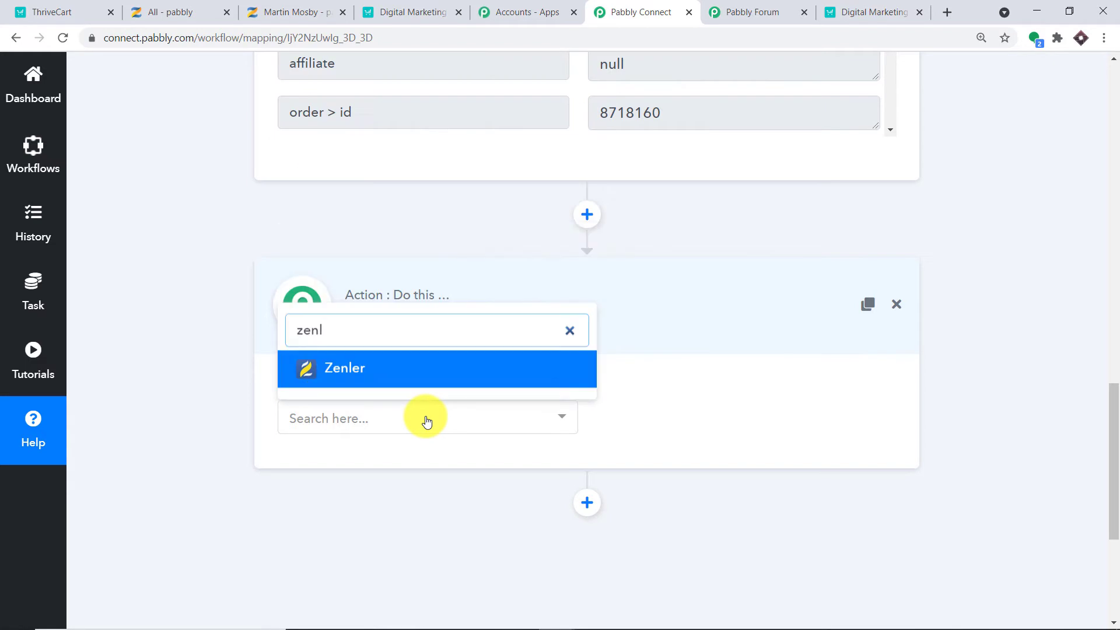
left_click(423, 367)
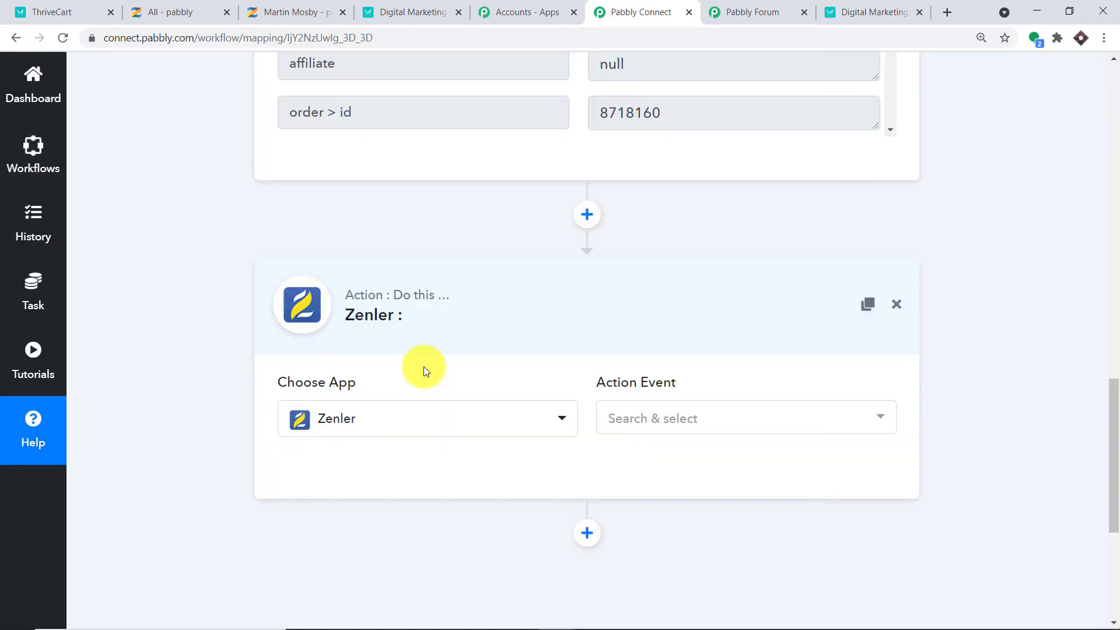
left_click(653, 415)
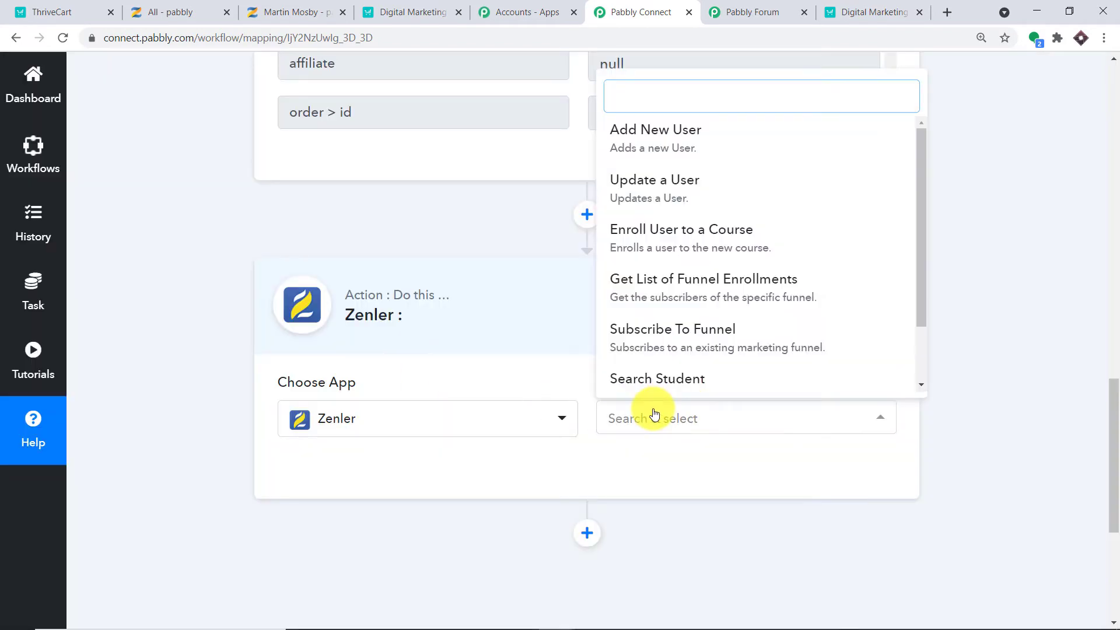
scroll(758, 239, "down", 2)
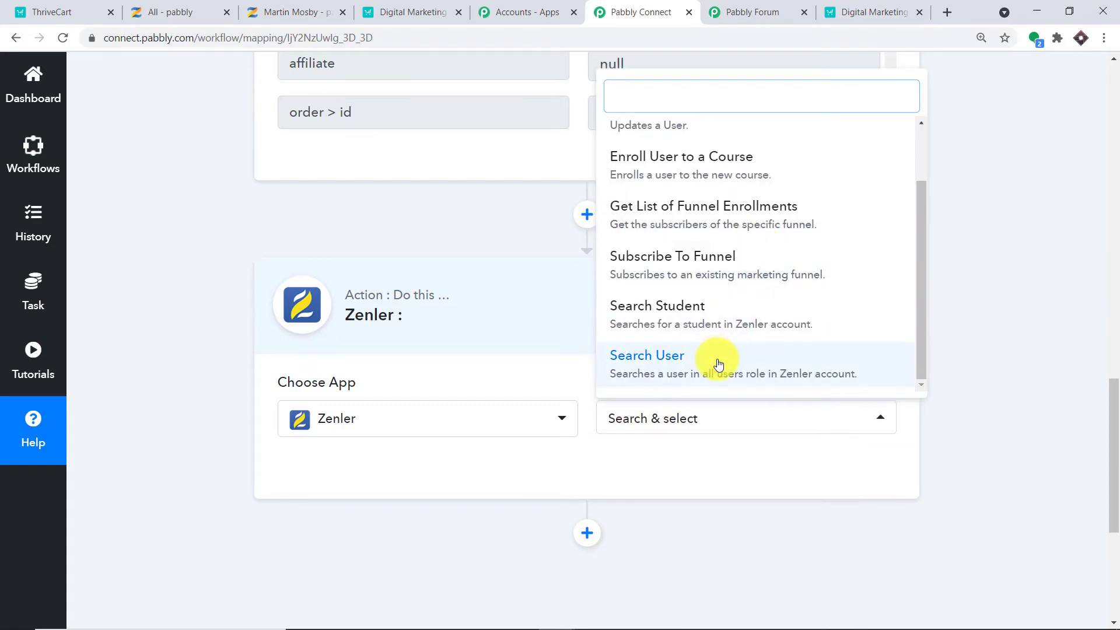
left_click(719, 364)
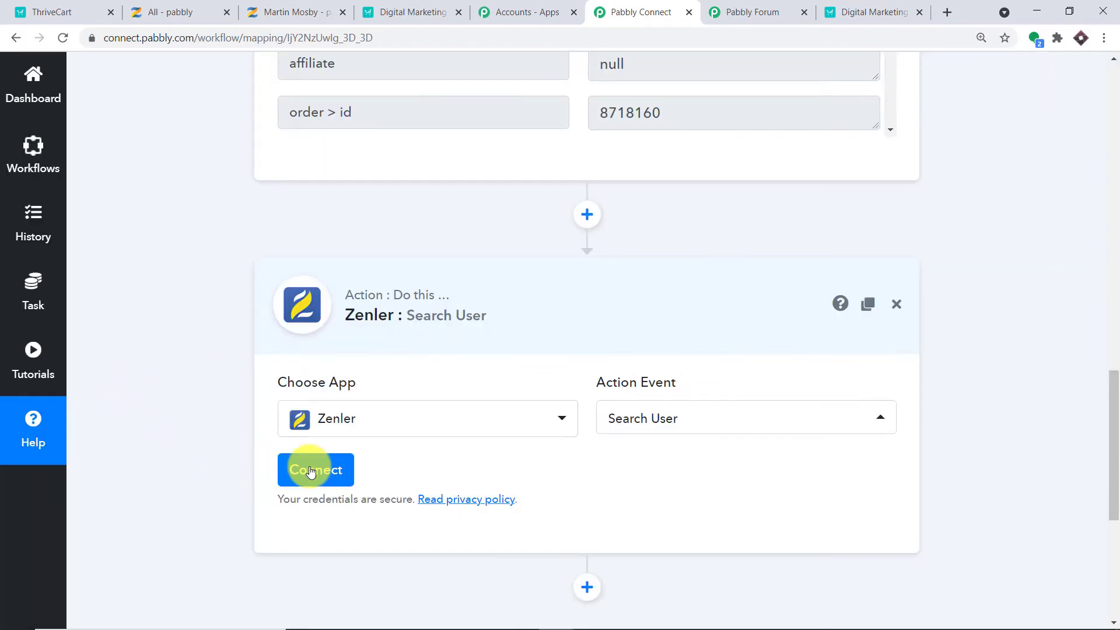
left_click(310, 472)
scroll(592, 318, "down", 3)
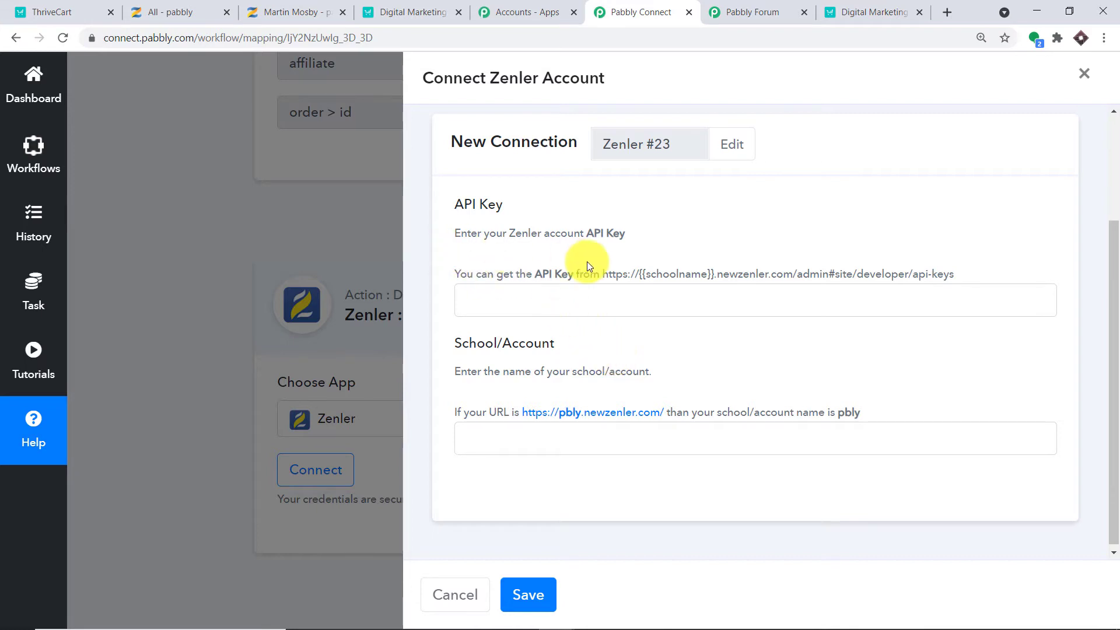
Copy the Zenler API key from its API page into the connection's API Key field.
left_click(291, 12)
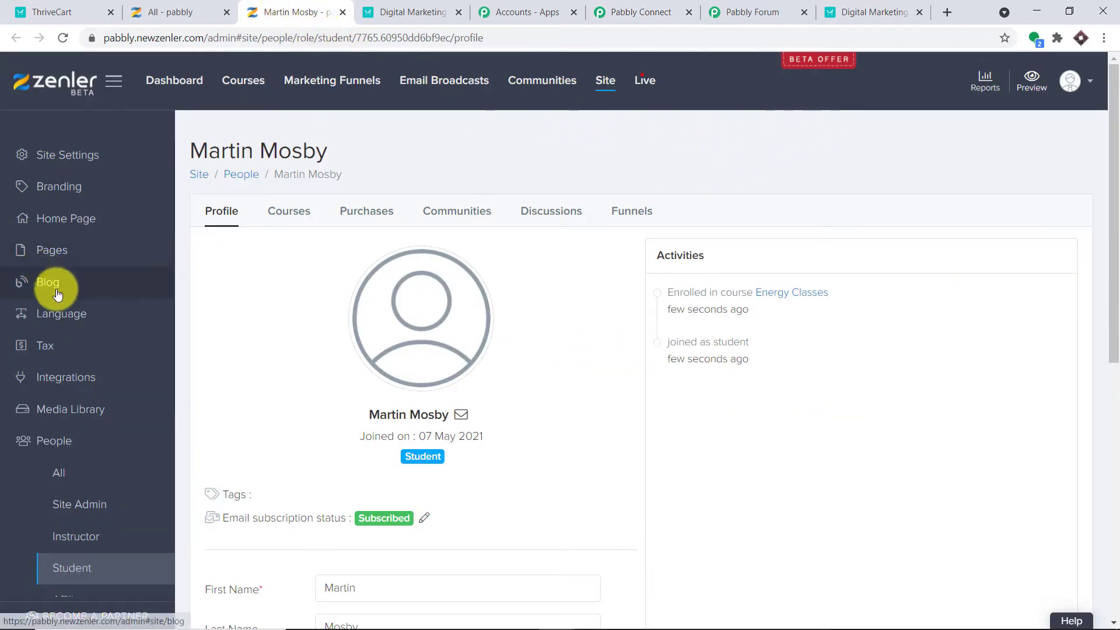
scroll(55, 285, "down", 5)
scroll(70, 320, "down", 3)
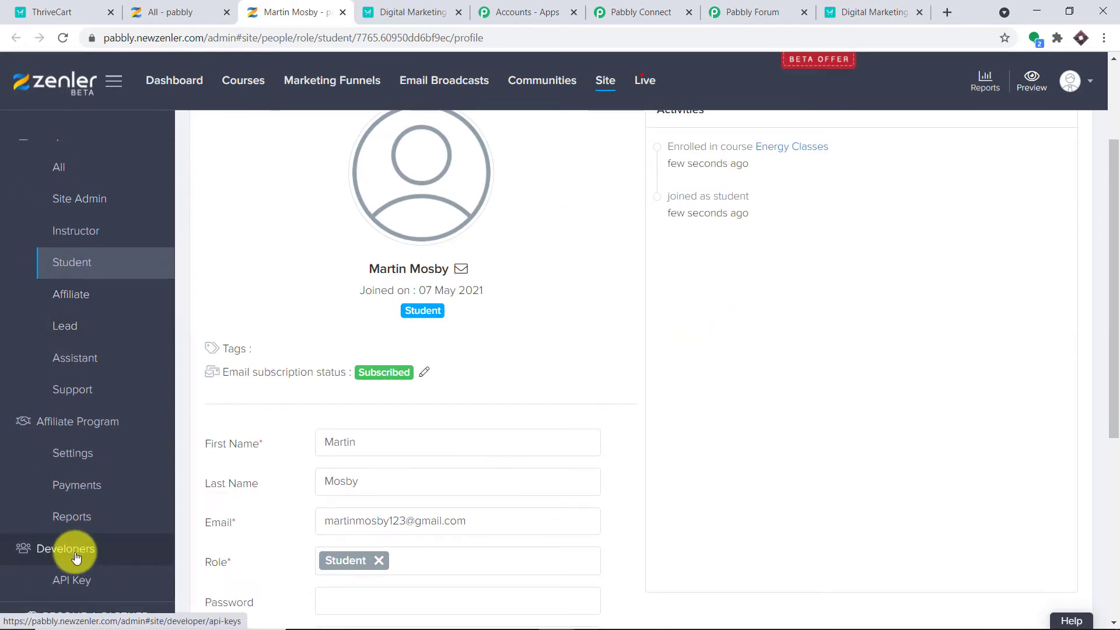
left_click(79, 580)
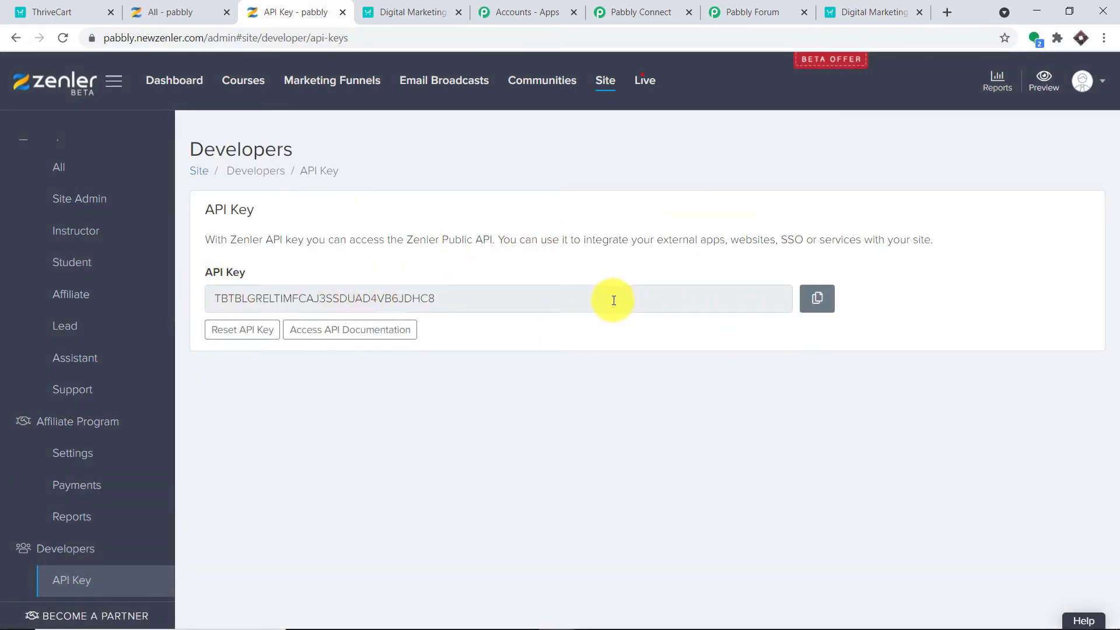
left_click_drag(614, 300, 99, 292)
right_click(286, 302)
left_click(295, 310)
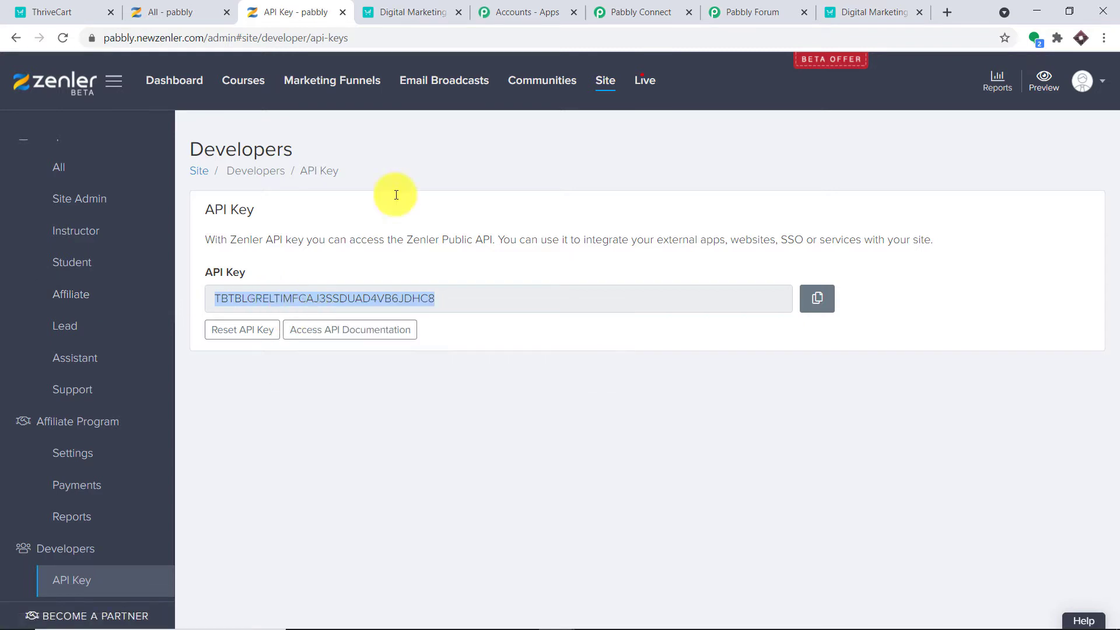
left_click(641, 12)
left_click(503, 297)
right_click(503, 298)
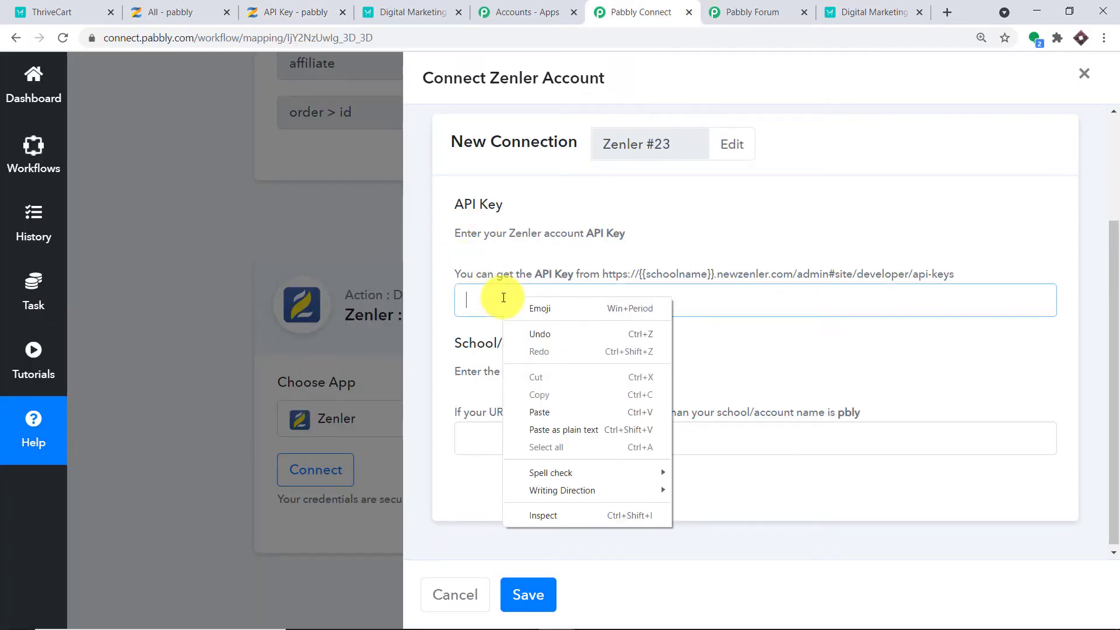
left_click(558, 411)
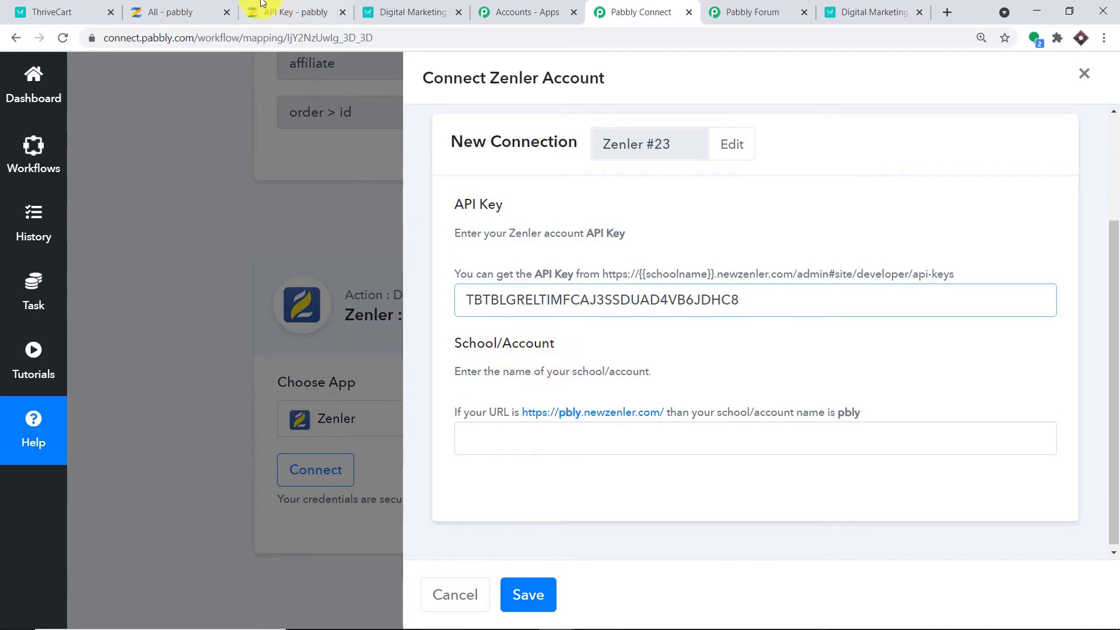
Paste the school name 'pabbly' into School/Account and save the Zenler connection.
left_click(181, 12)
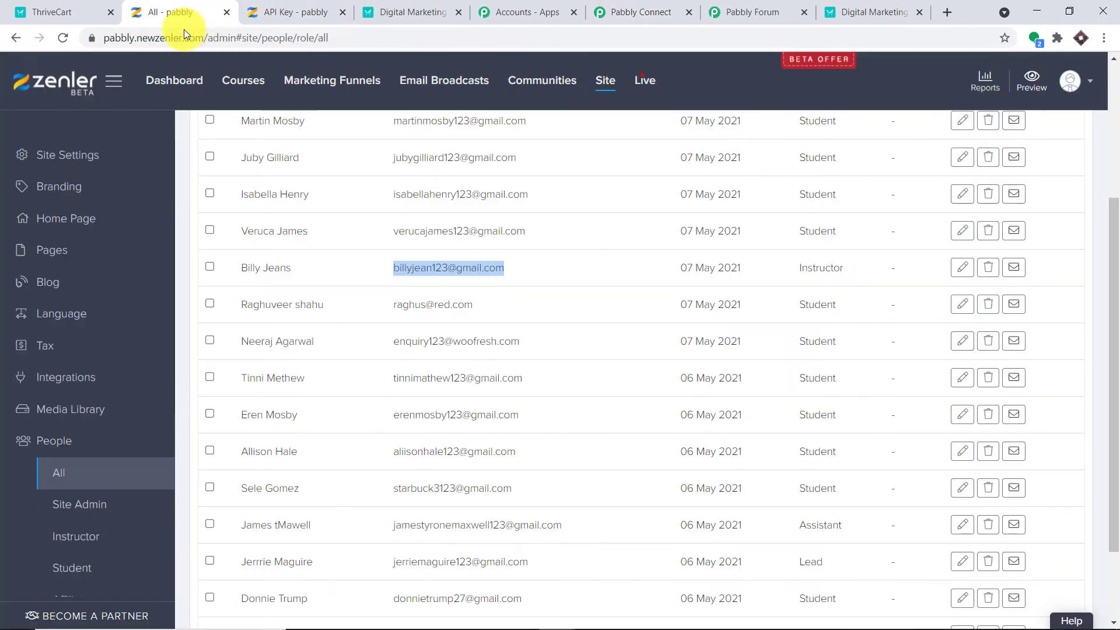
left_click_drag(135, 37, 98, 41)
right_click(144, 39)
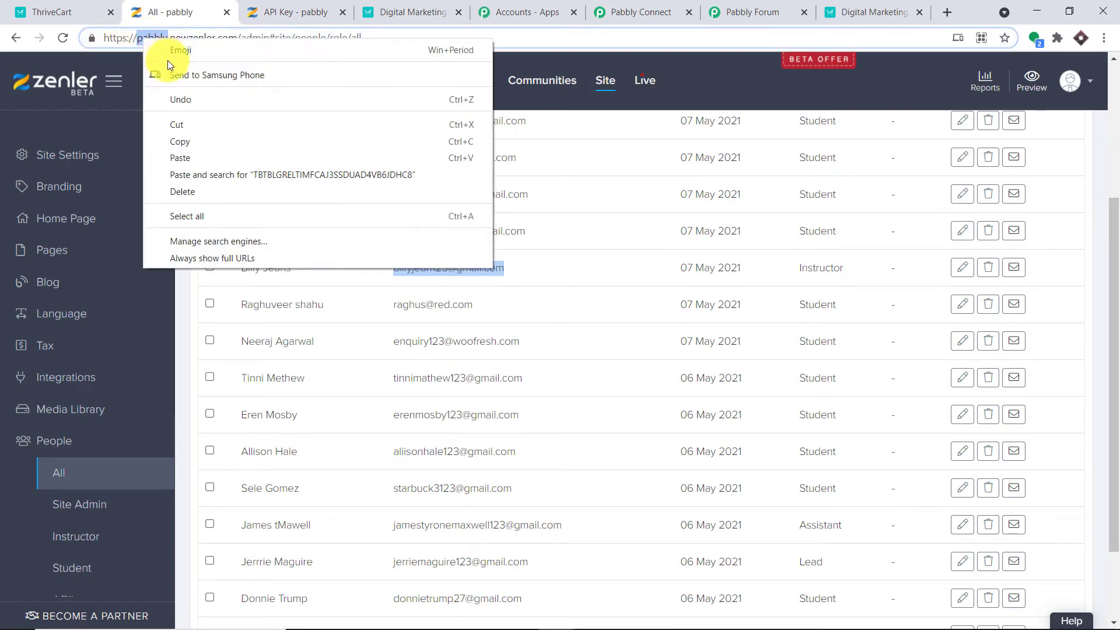
left_click(205, 142)
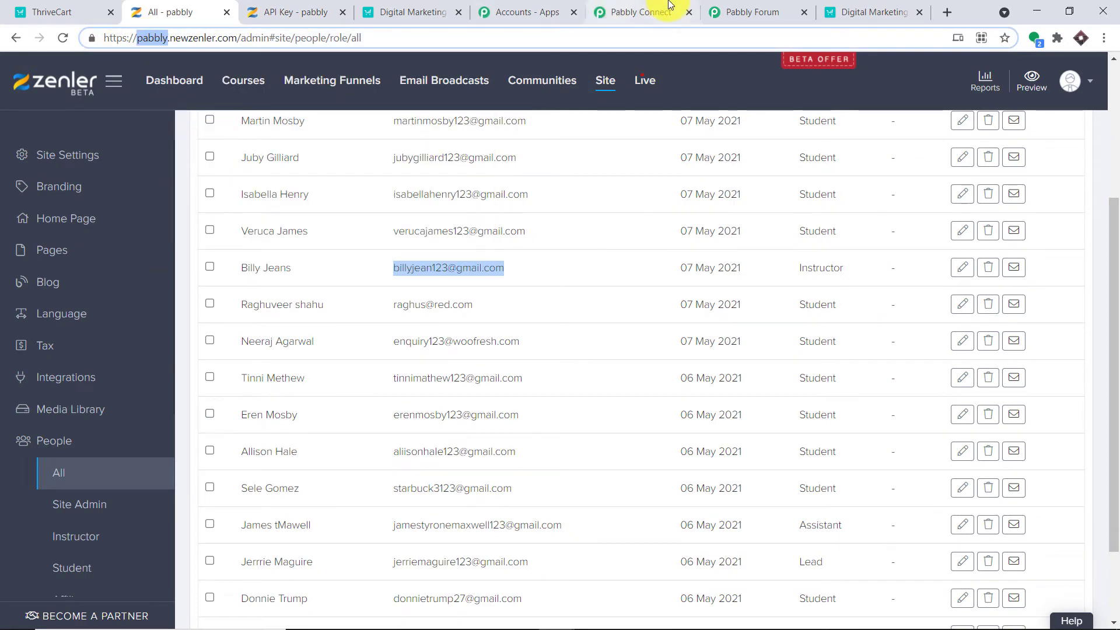
left_click(642, 11)
left_click(474, 436)
right_click(475, 435)
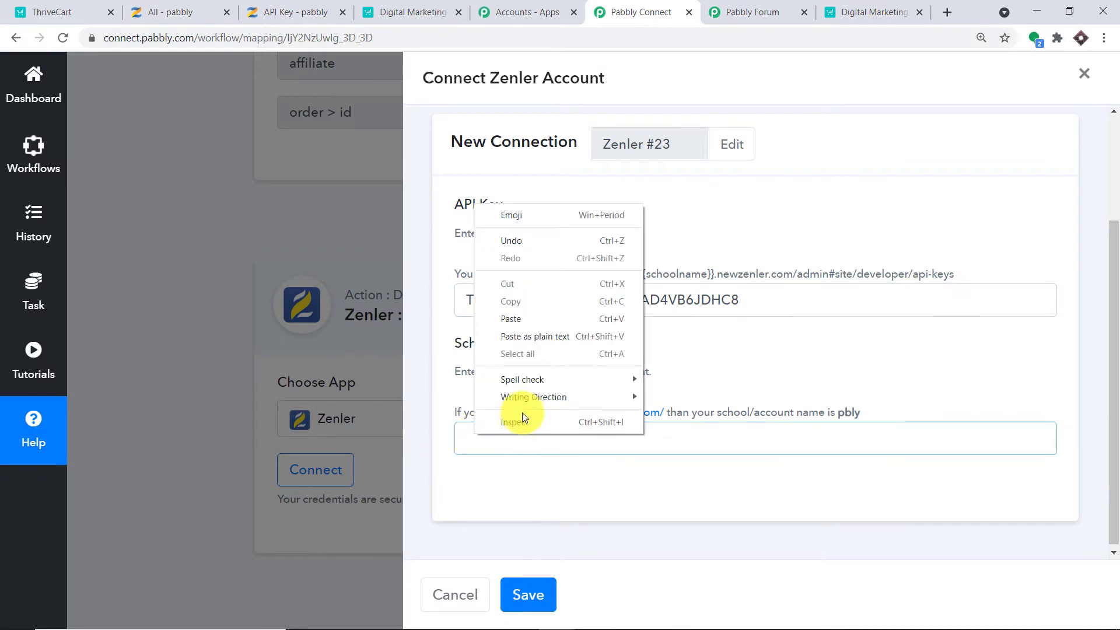
left_click(545, 320)
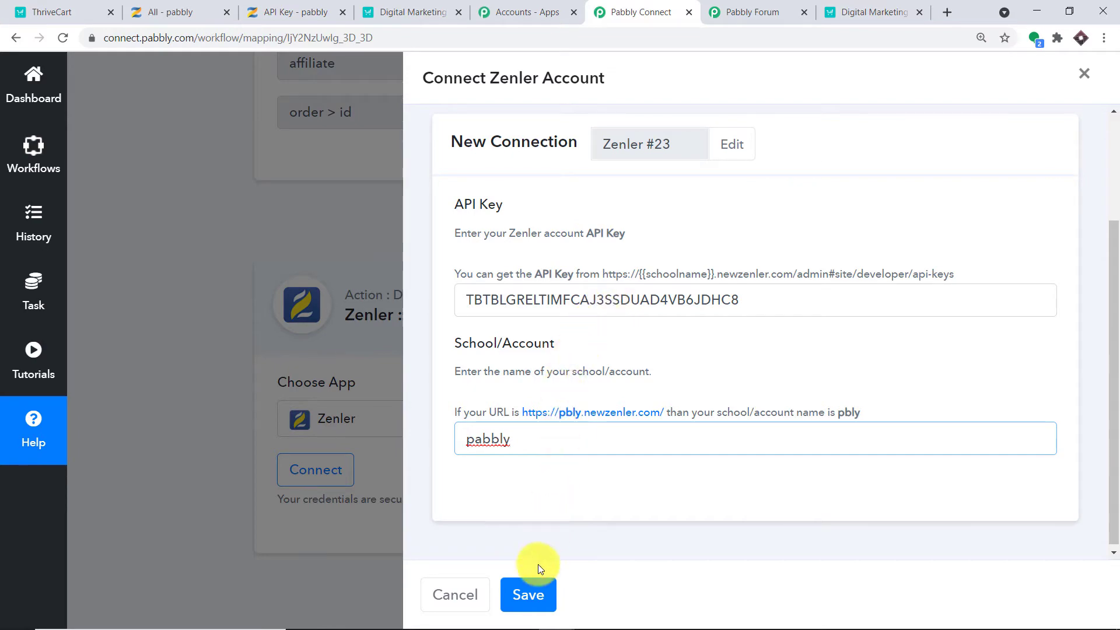
left_click(530, 598)
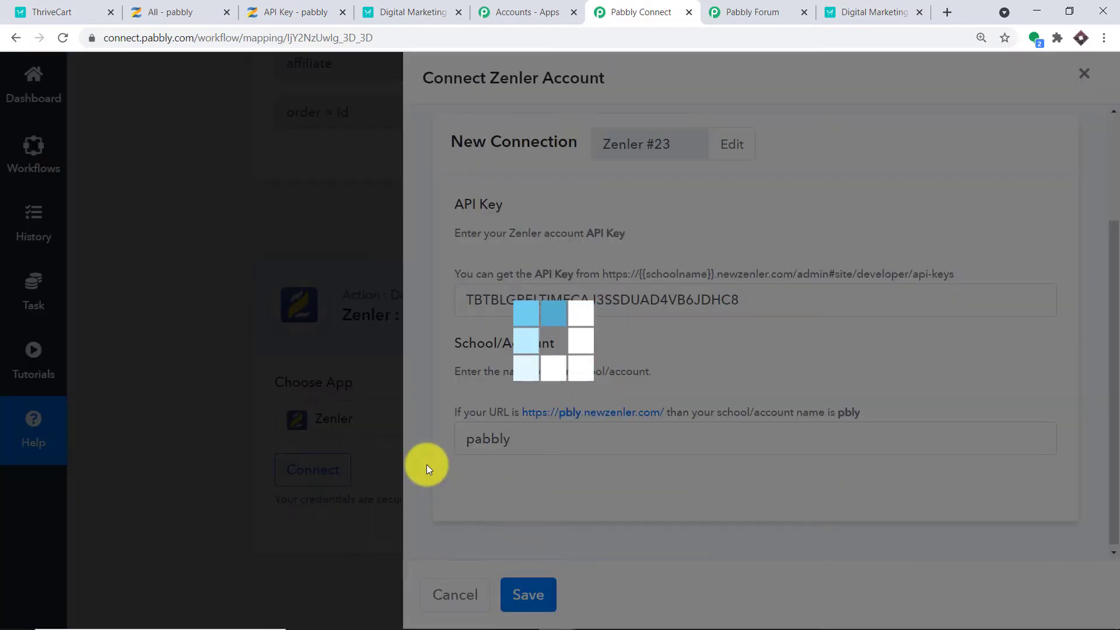
Locate the customer email value in the captured ThriveCart webhook response.
scroll(596, 376, "down", 2)
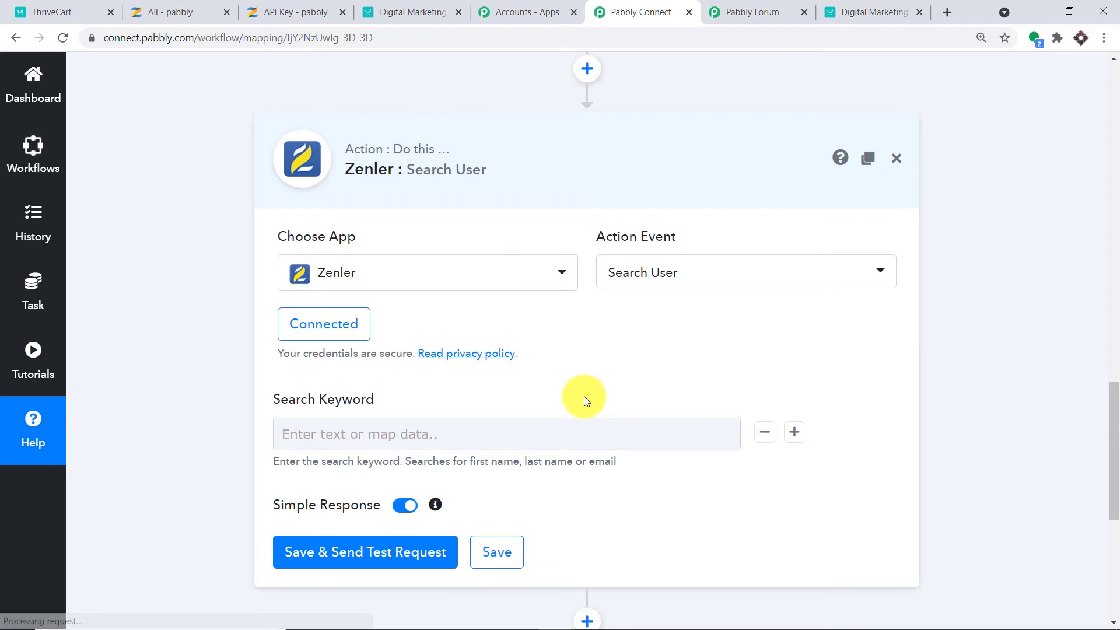
scroll(583, 397, "down", 1)
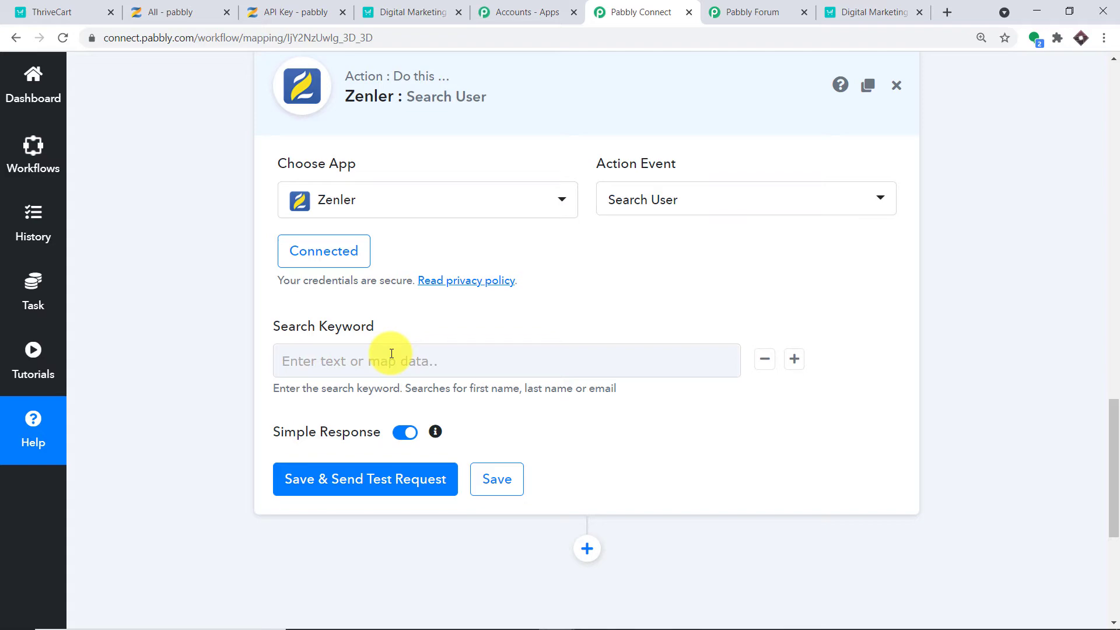
scroll(390, 353, "up", 10)
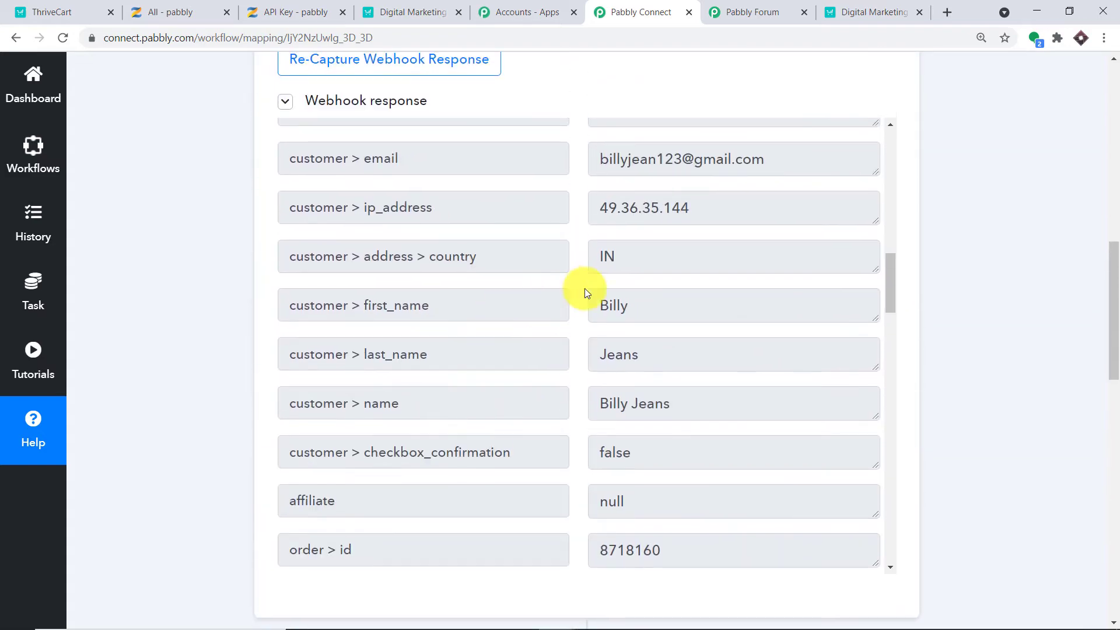
left_click_drag(762, 171, 588, 170)
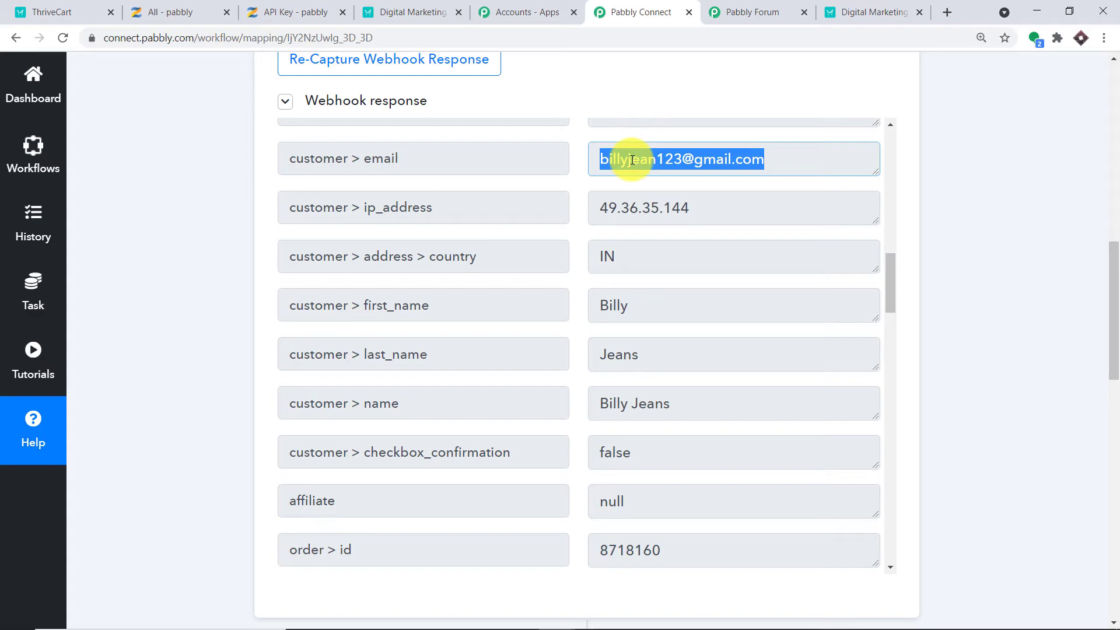
left_click_drag(1111, 262, 1117, 447)
Map ThriveCart: All Event customer > email into the Search Keyword field.
left_click(295, 334)
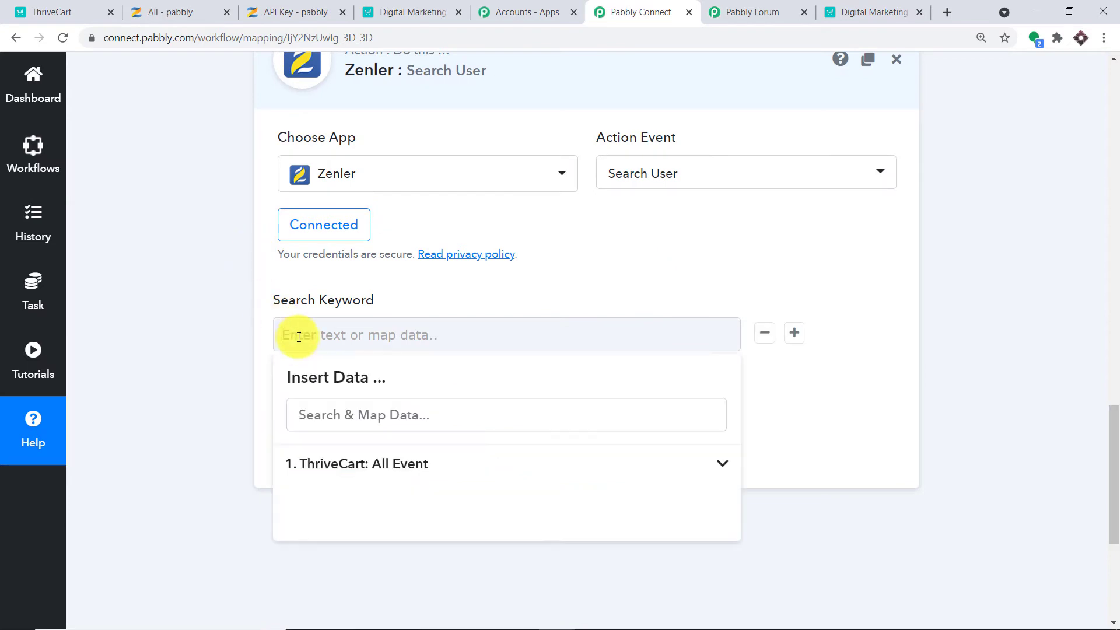
left_click(344, 454)
scroll(482, 475, "down", 5)
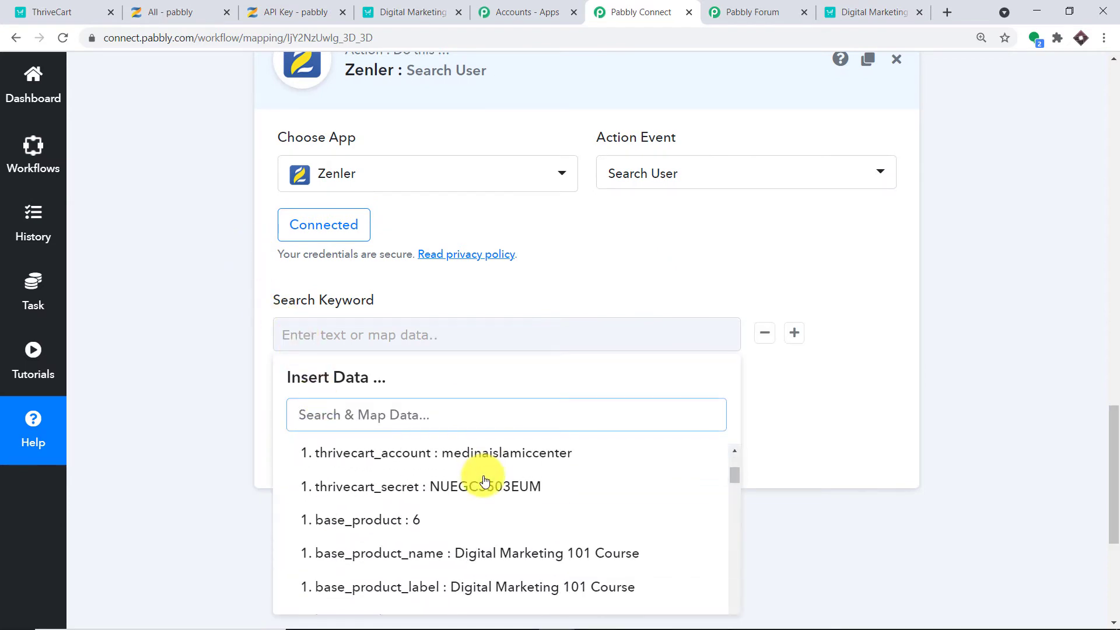
scroll(495, 499, "down", 7)
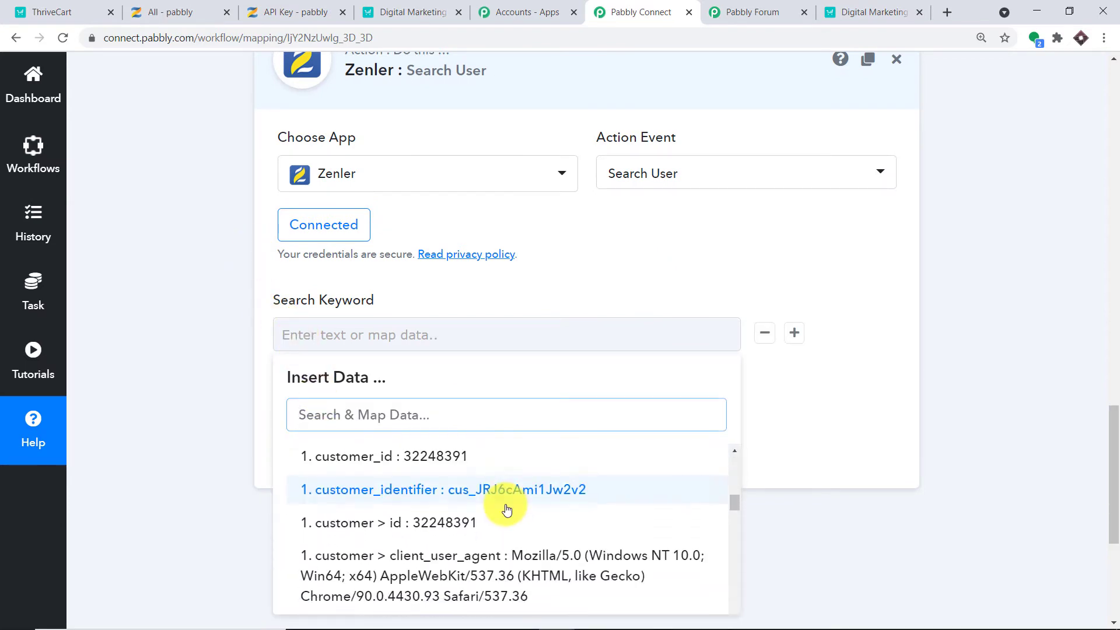
scroll(507, 509, "down", 1)
left_click(512, 516)
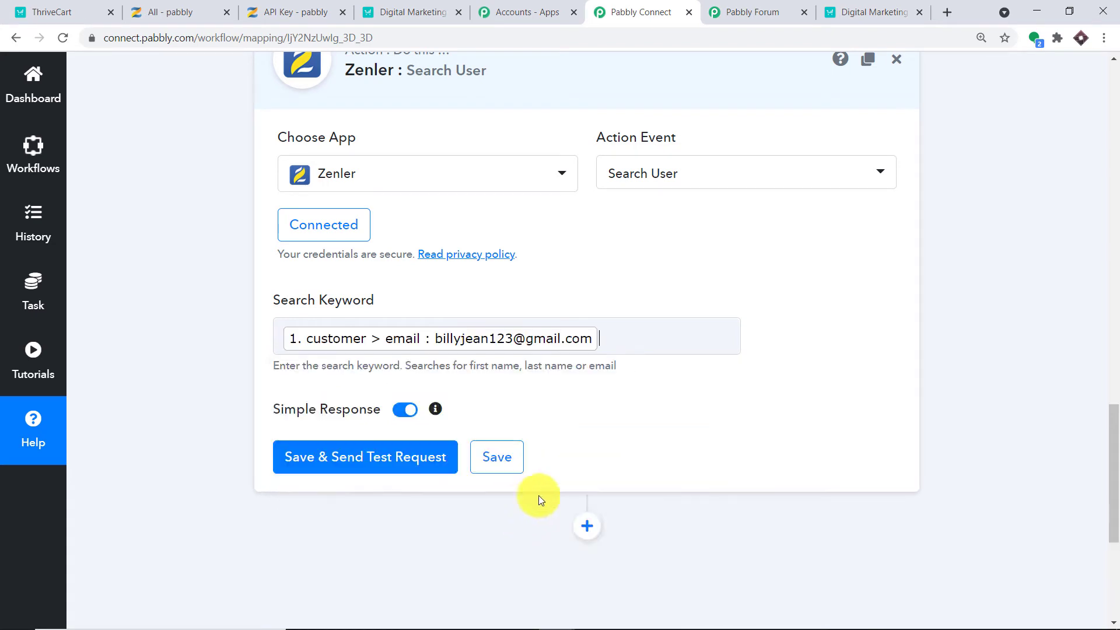
left_click(875, 324)
scroll(824, 332, "down", 1)
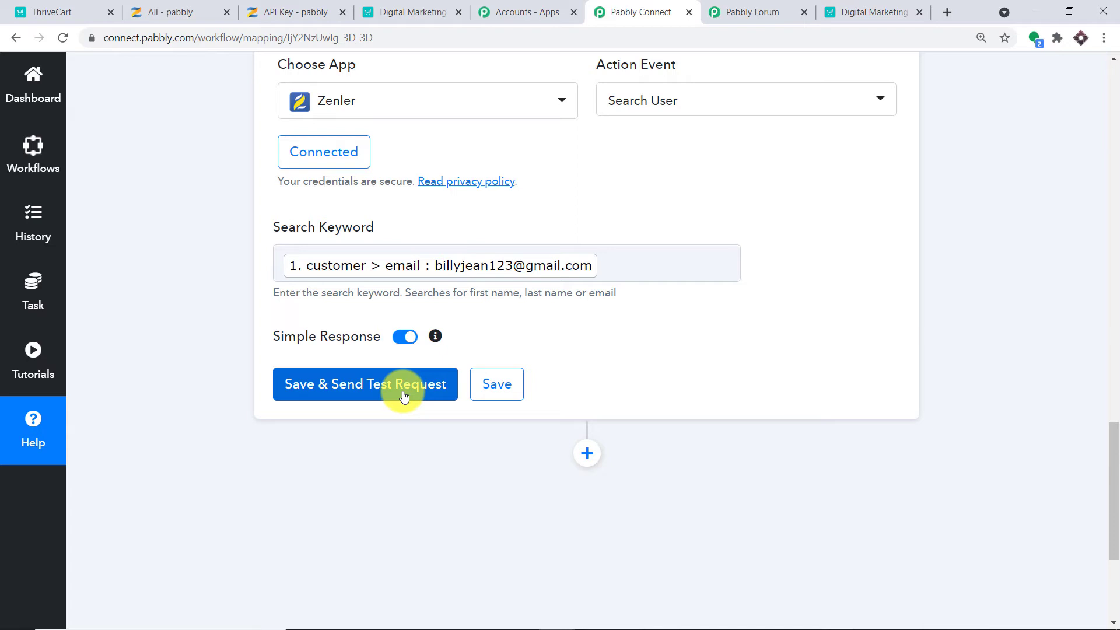
Save and test Search User, reviewing the returned user's id, first_name and email fields.
left_click(403, 396)
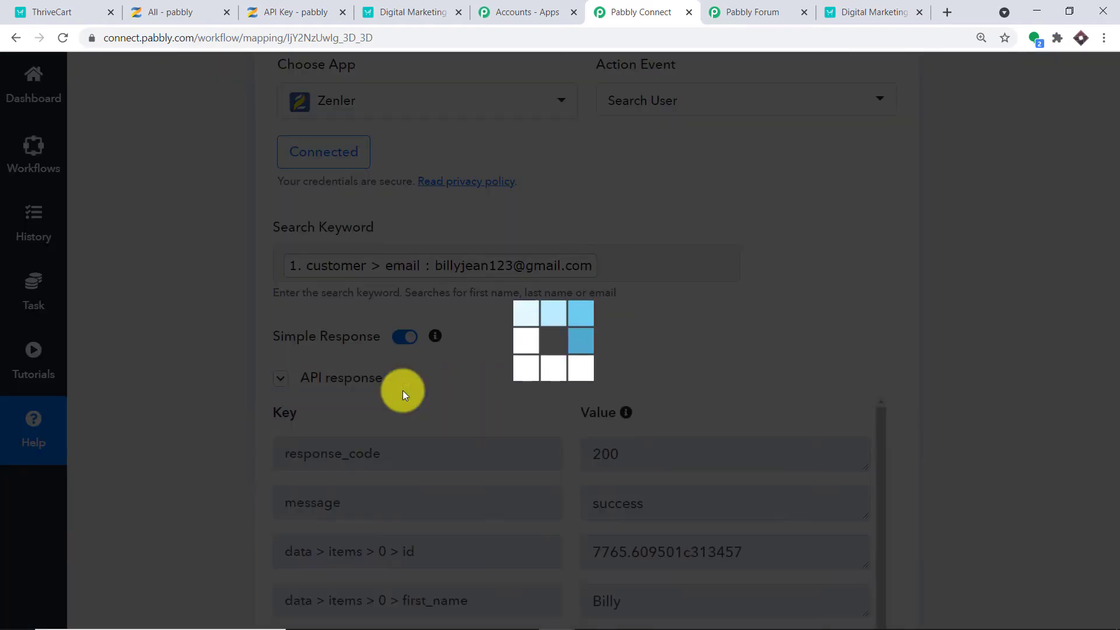
scroll(600, 362, "down", 5)
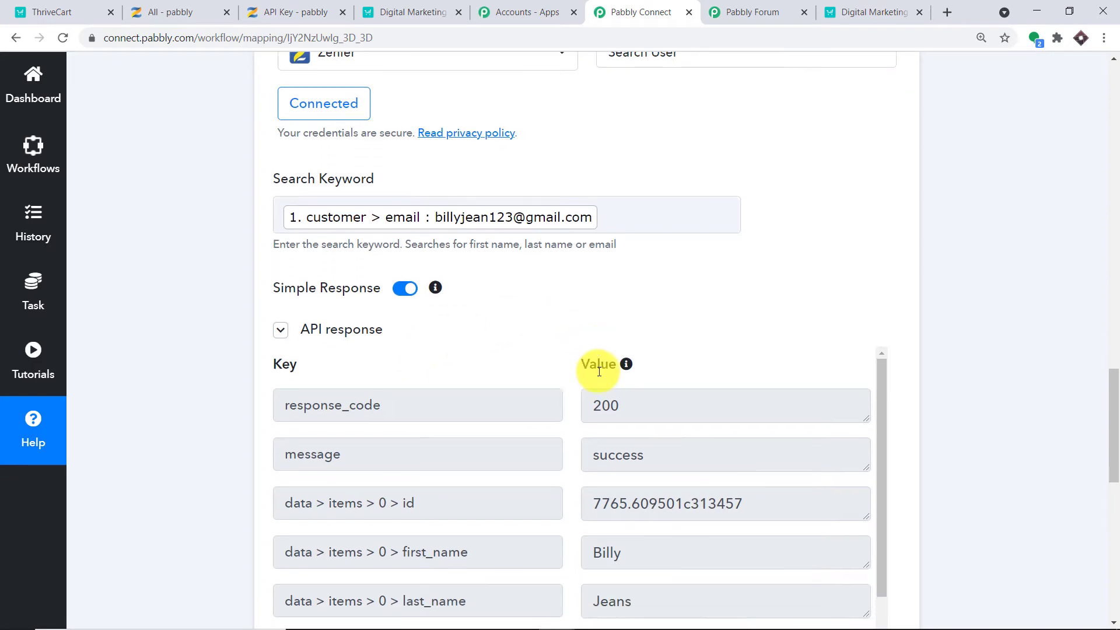
left_click_drag(754, 335, 593, 322)
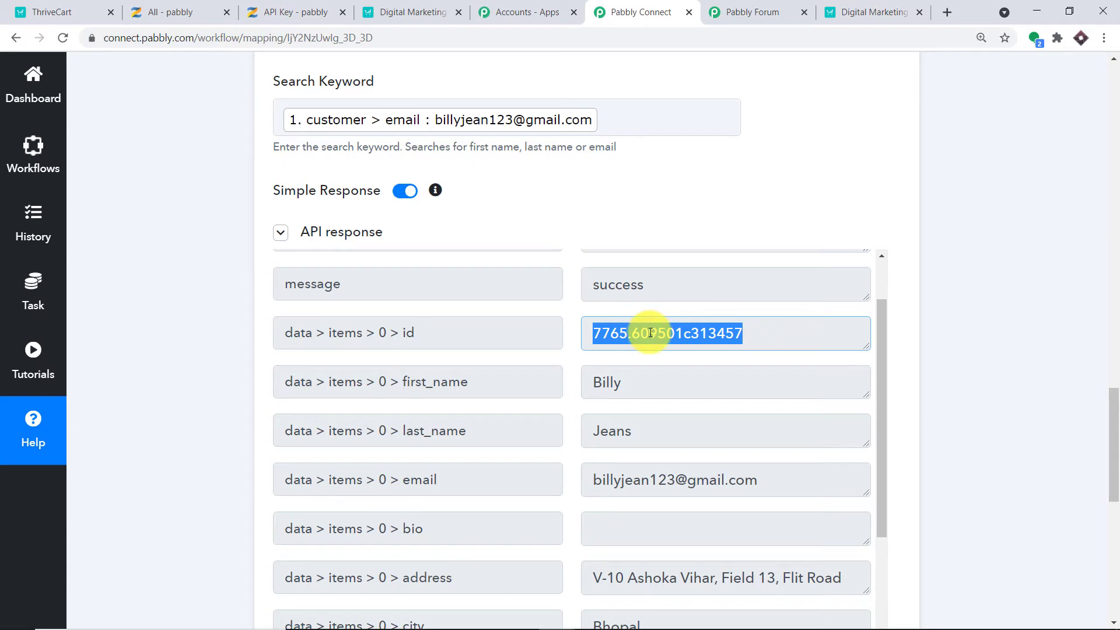
scroll(645, 333, "down", 1)
left_click(465, 311)
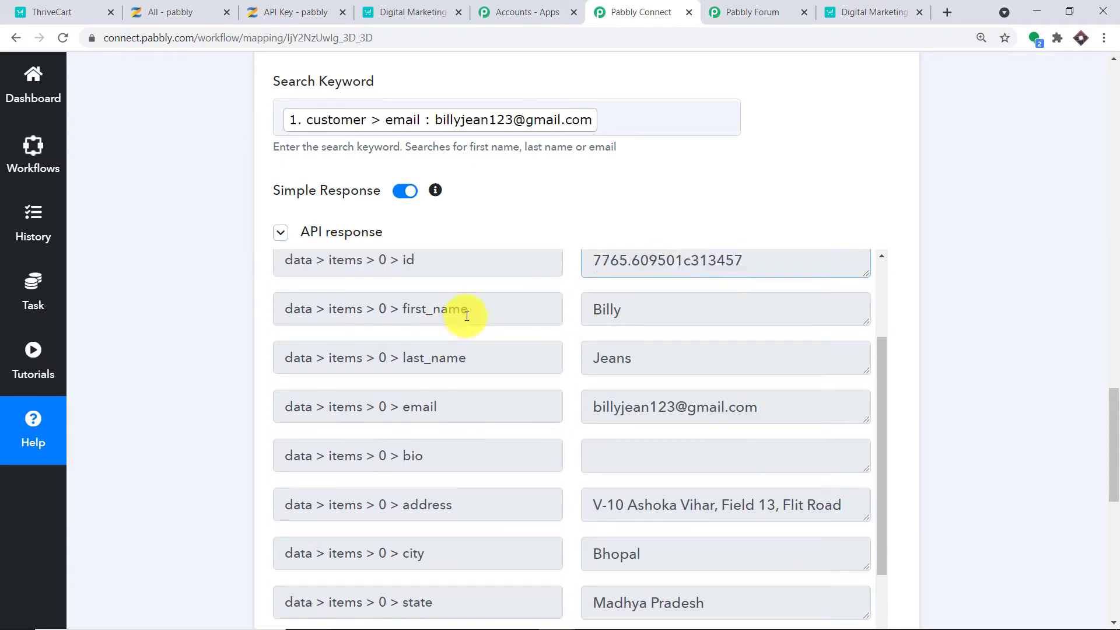
double_click(614, 320)
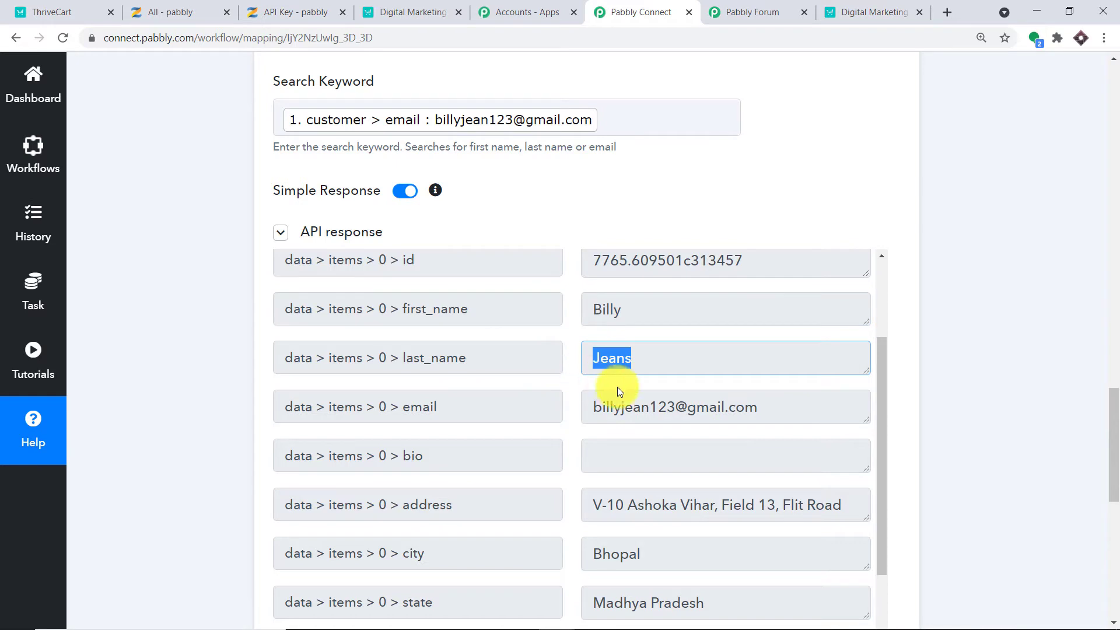
left_click_drag(757, 406, 580, 412)
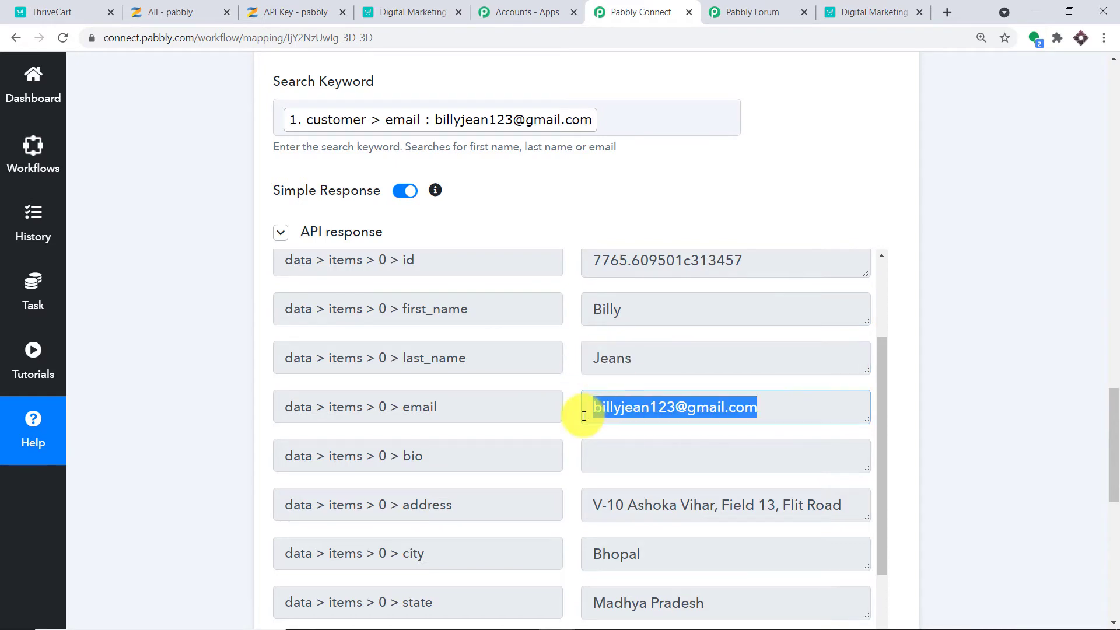
scroll(702, 383, "down", 1)
scroll(702, 386, "down", 1)
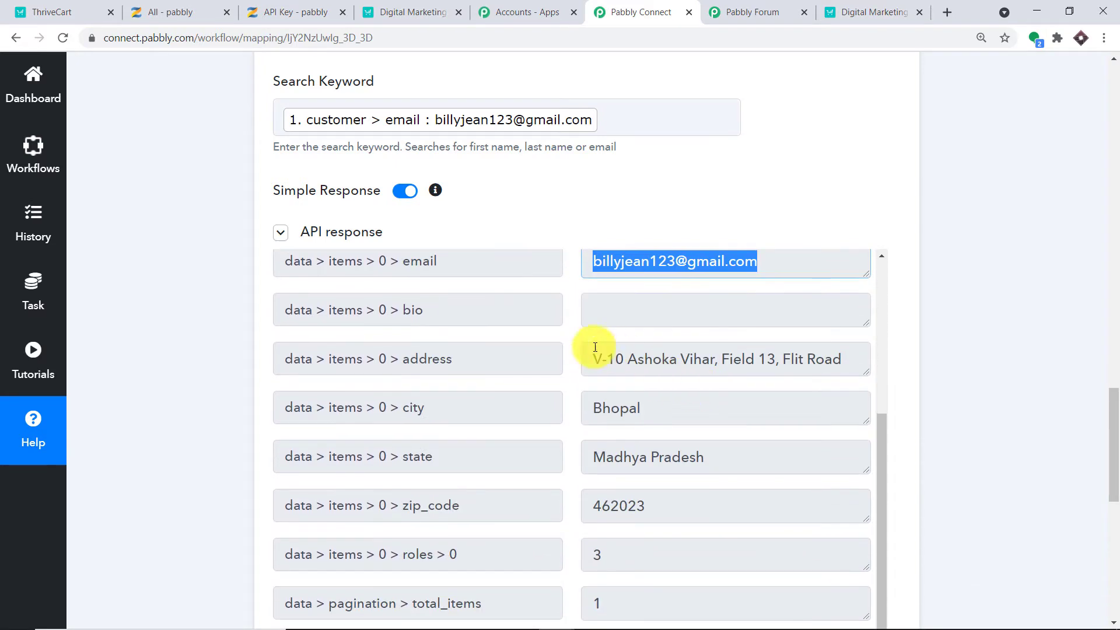
scroll(649, 525, "down", 1)
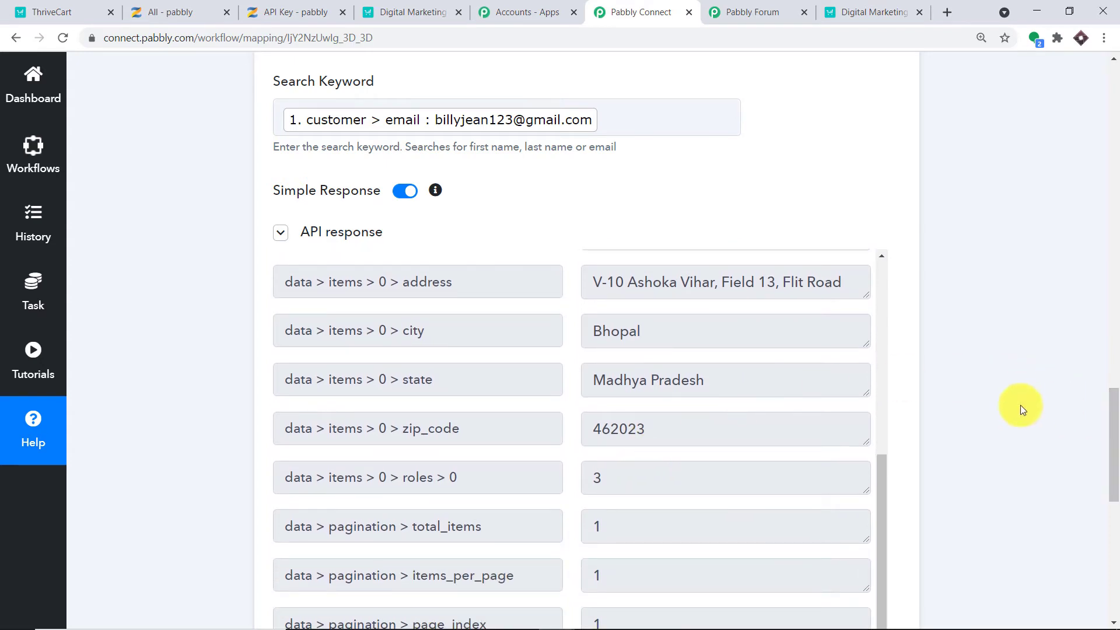
scroll(832, 401, "up", 5)
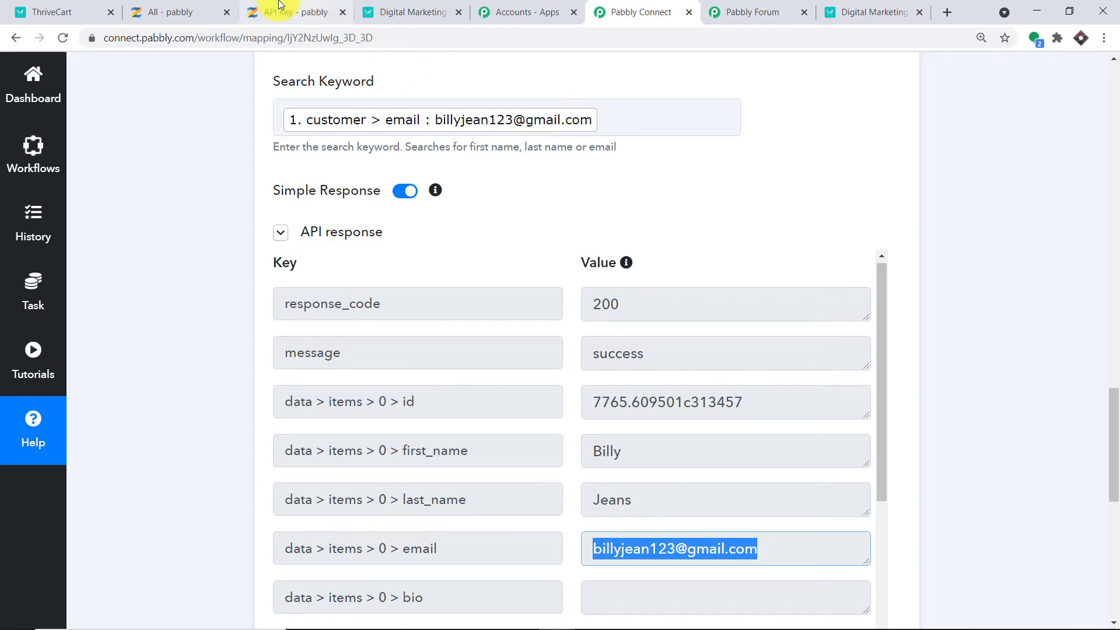
left_click(216, 12)
Search Zenler's people for the test customer's email, see 0 results, and copy that email.
scroll(607, 387, "up", 4)
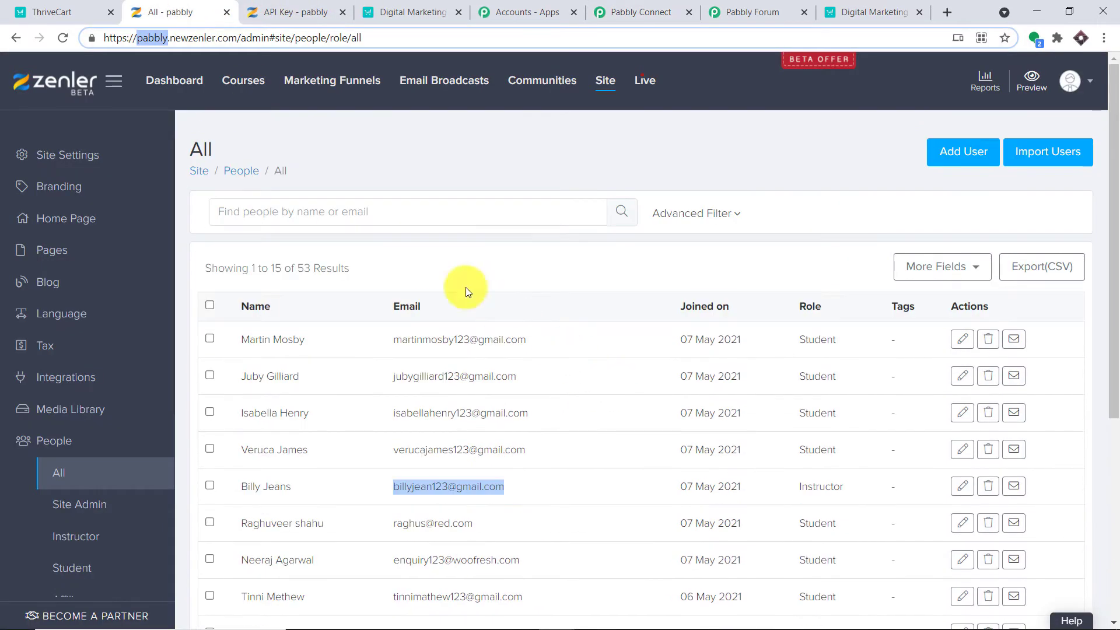
left_click(510, 151)
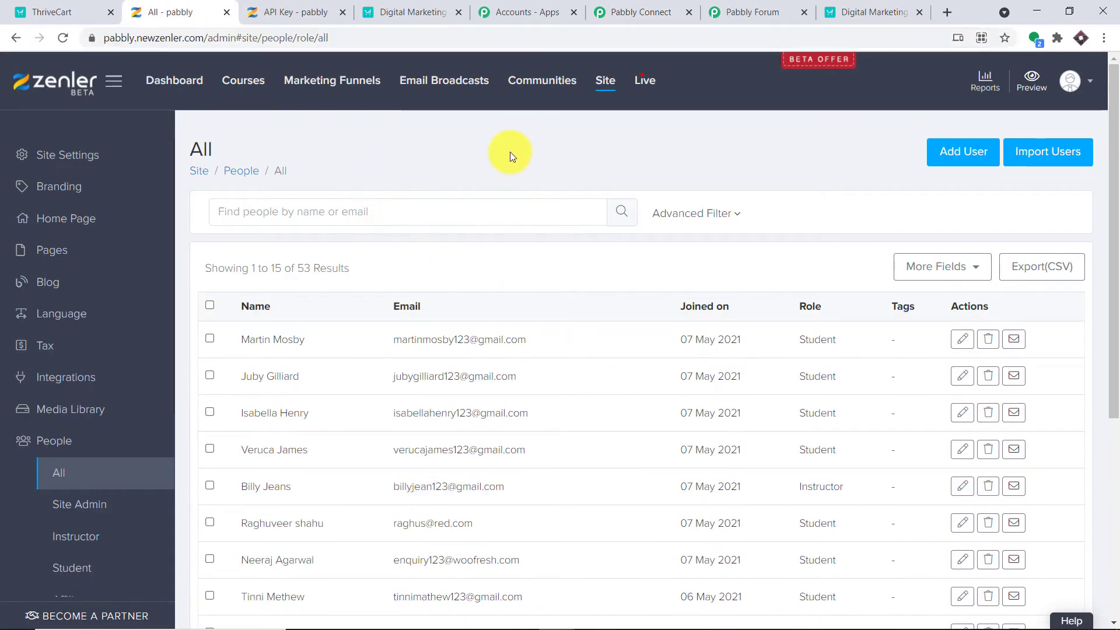
left_click(491, 210)
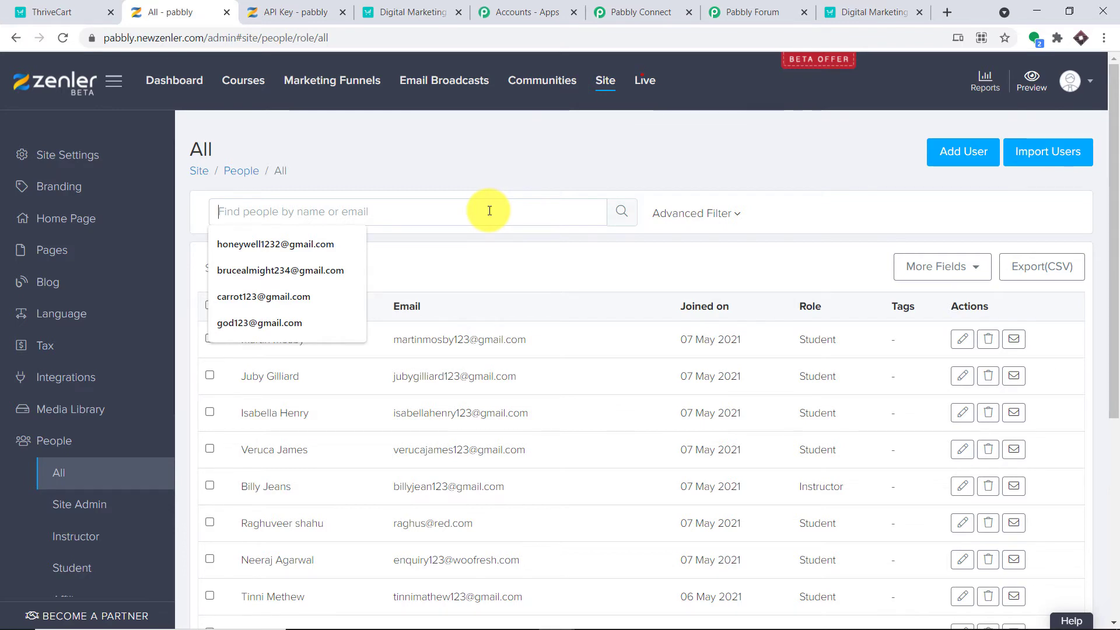
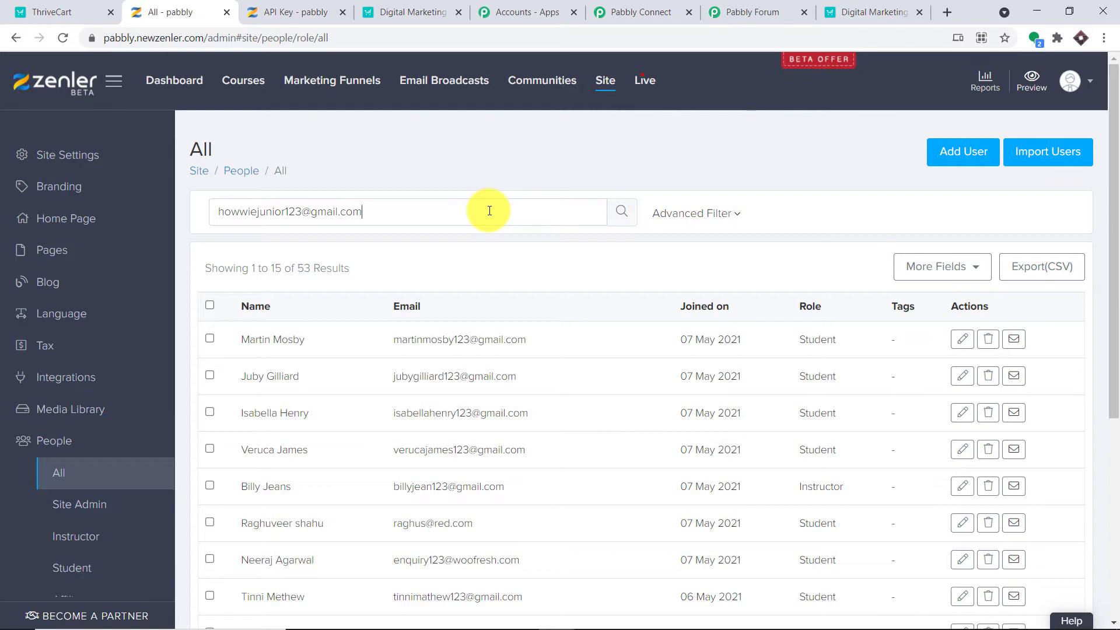
key("Return")
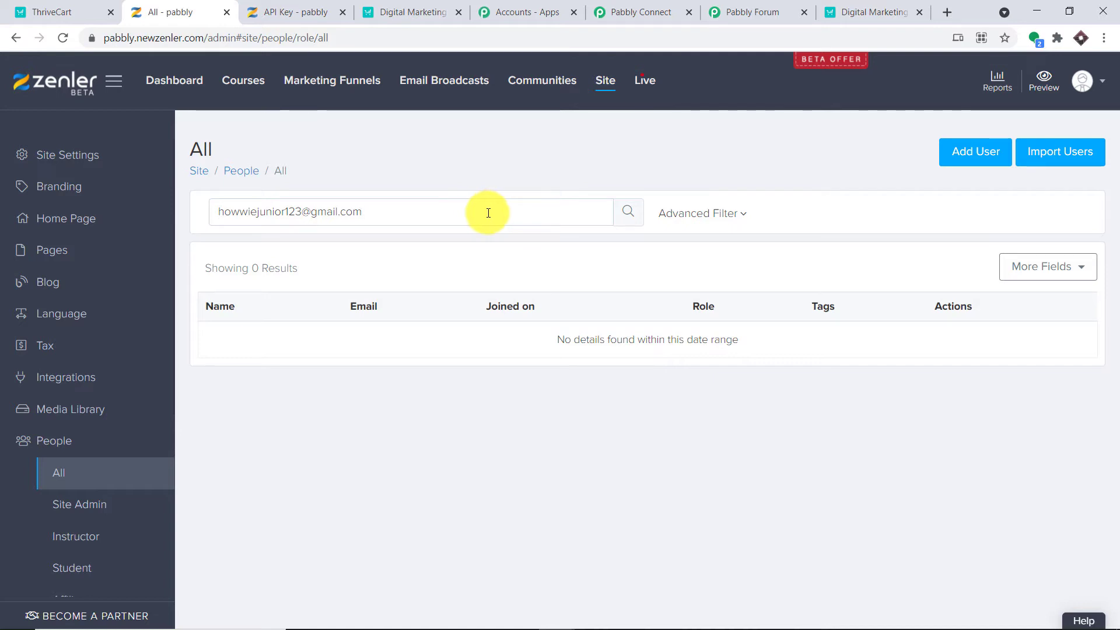
left_click_drag(410, 212, 219, 211)
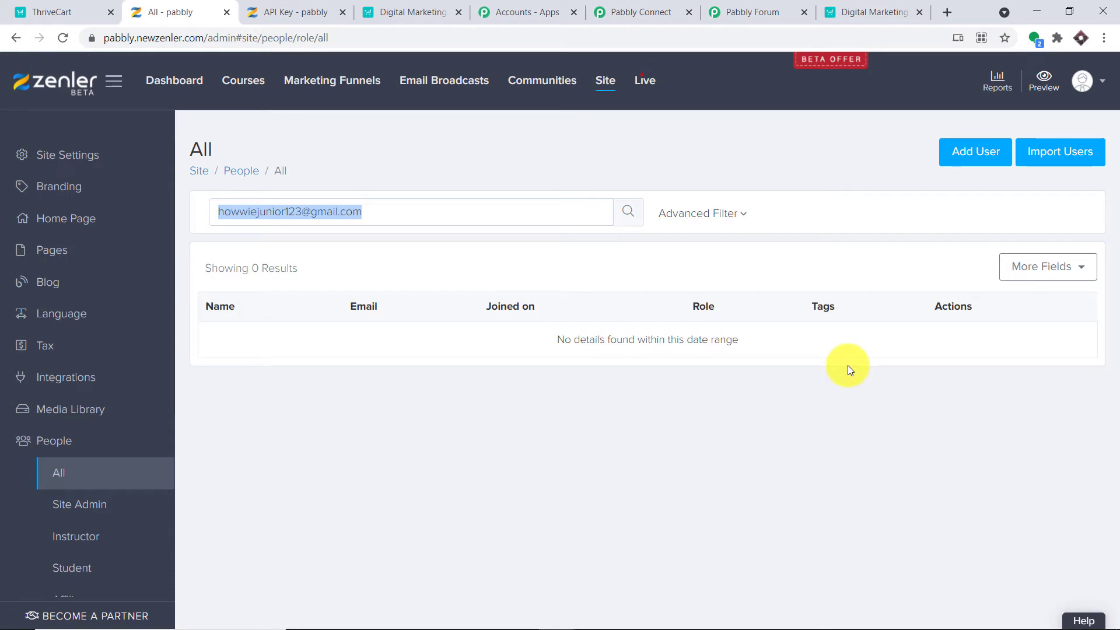
right_click(333, 213)
left_click(372, 264)
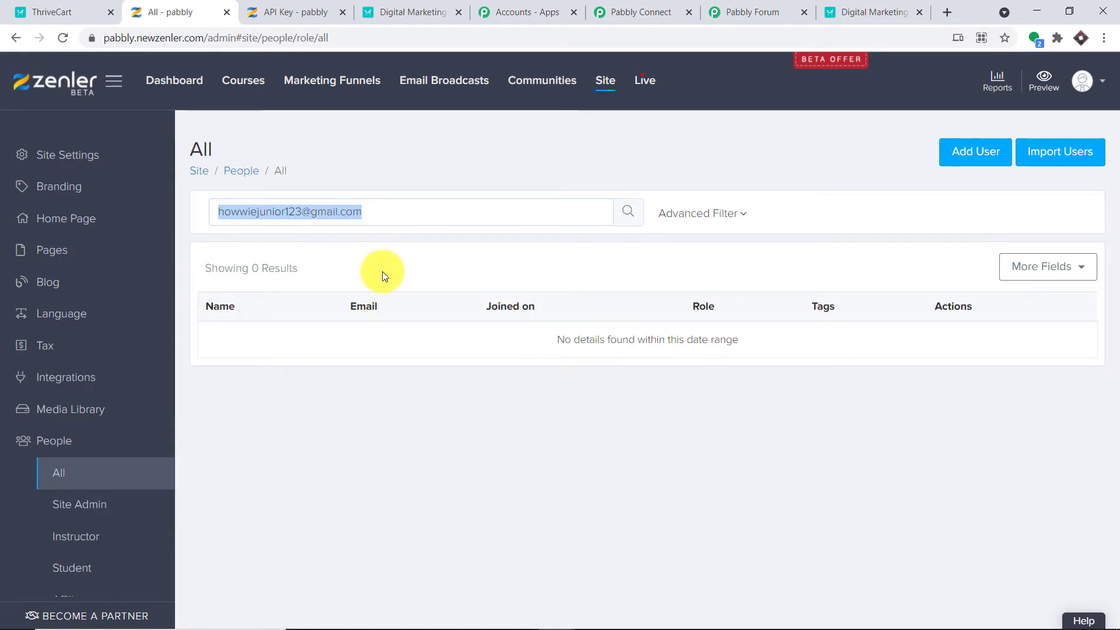
left_click(639, 11)
scroll(621, 251, "up", 3)
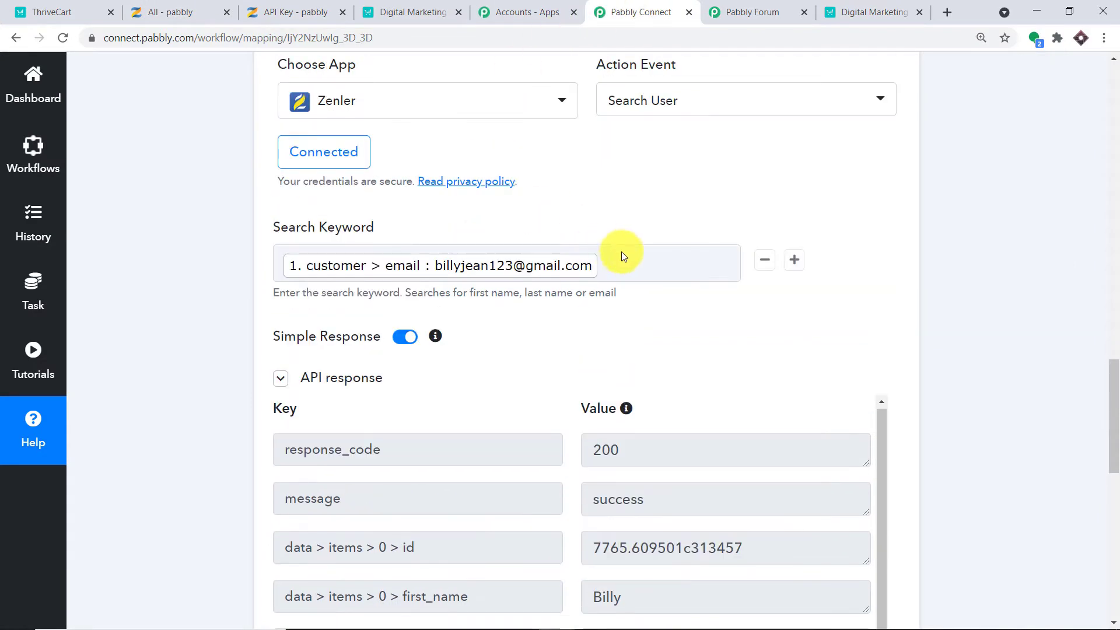
Replace the mapped customer email in Search Keyword with the pasted unregistered test email.
left_click(622, 269)
key("BackSpace")
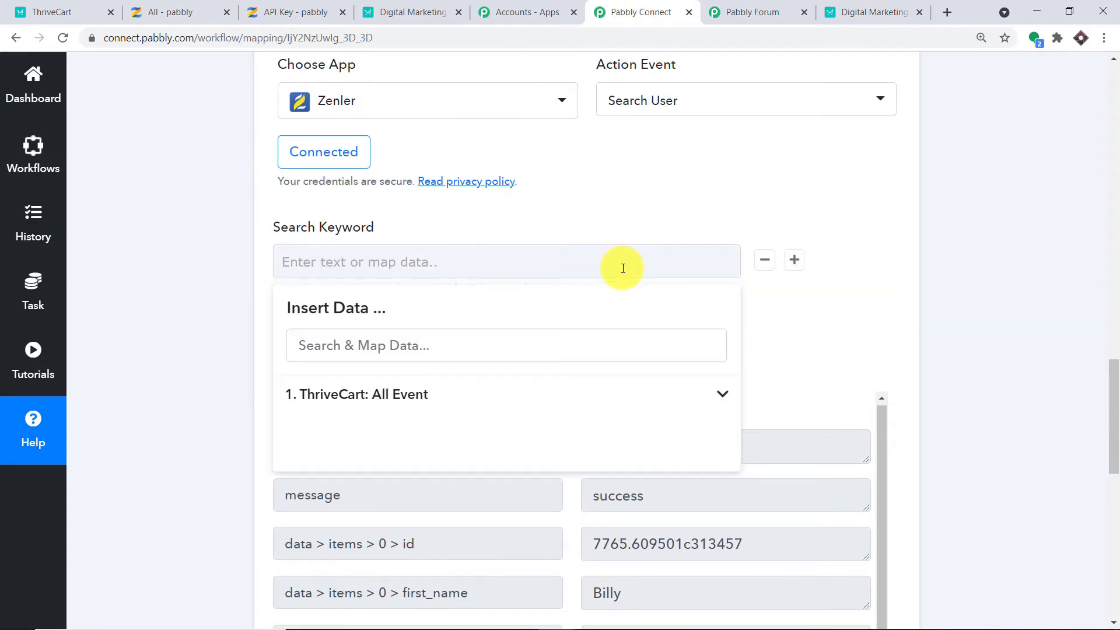
key("ctrl+v")
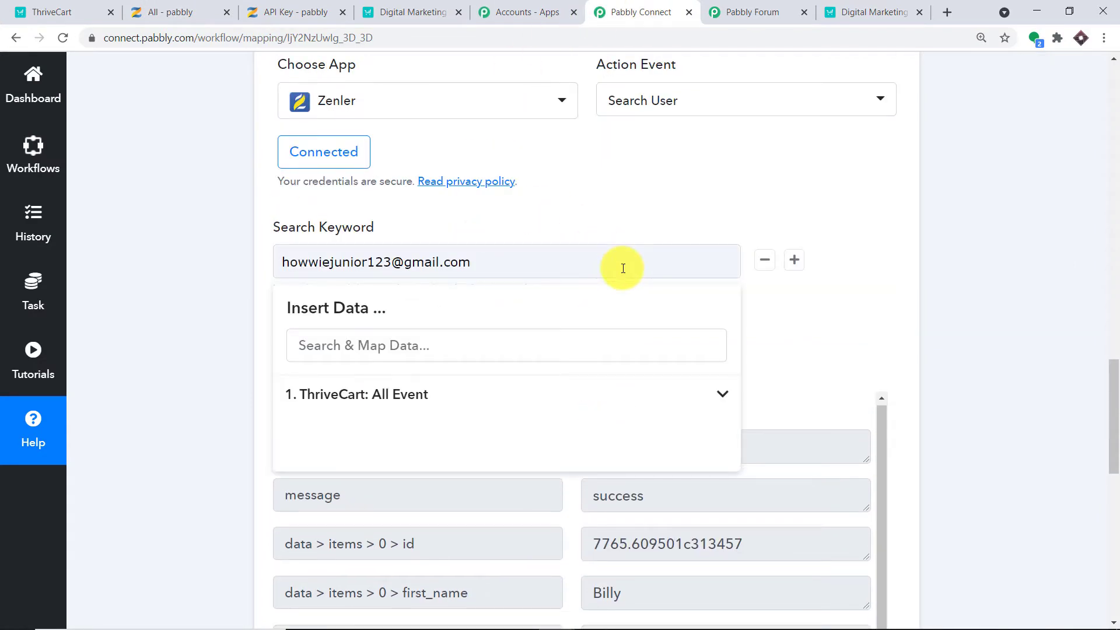
left_click(791, 152)
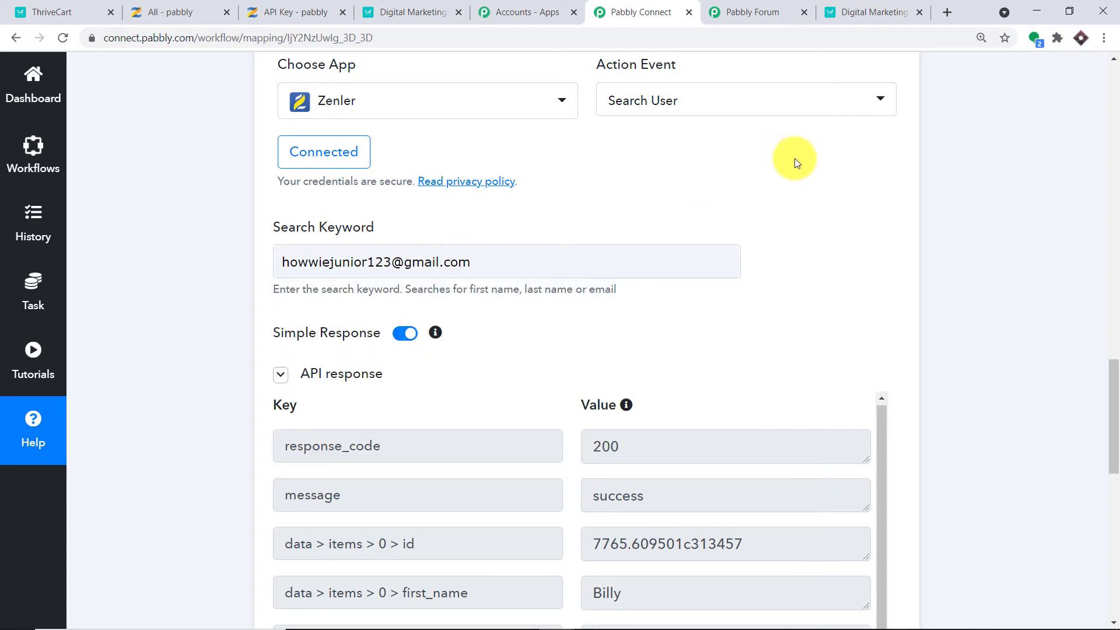
Save and rerun the Search User test, confirming the response shows total_items 0.
scroll(811, 263, "down", 1)
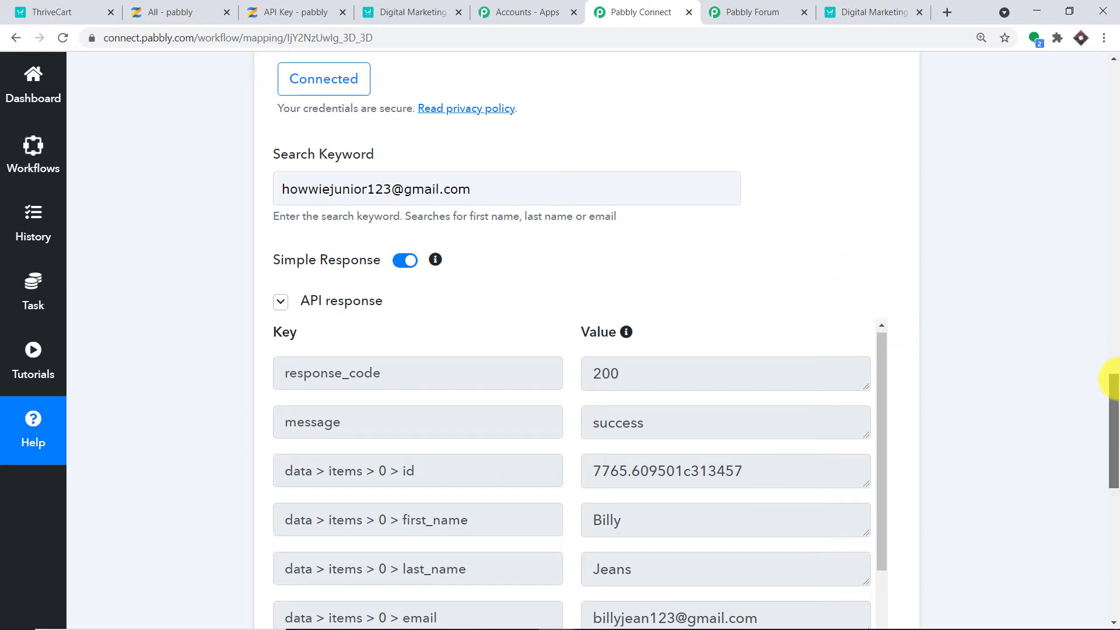
left_click_drag(1112, 375, 1115, 430)
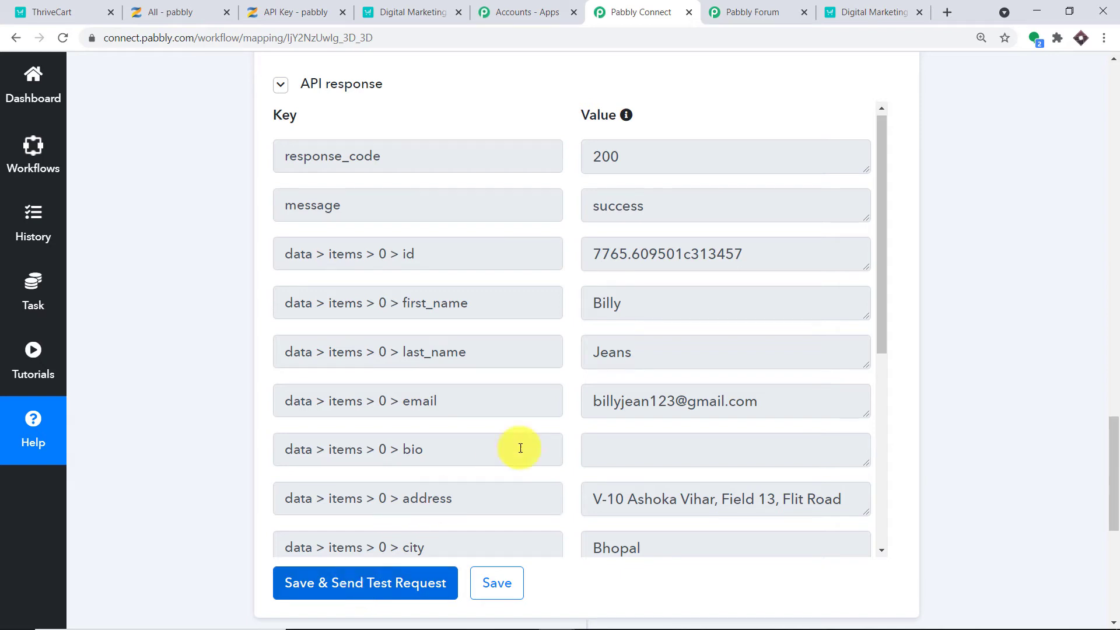
left_click_drag(748, 256, 564, 253)
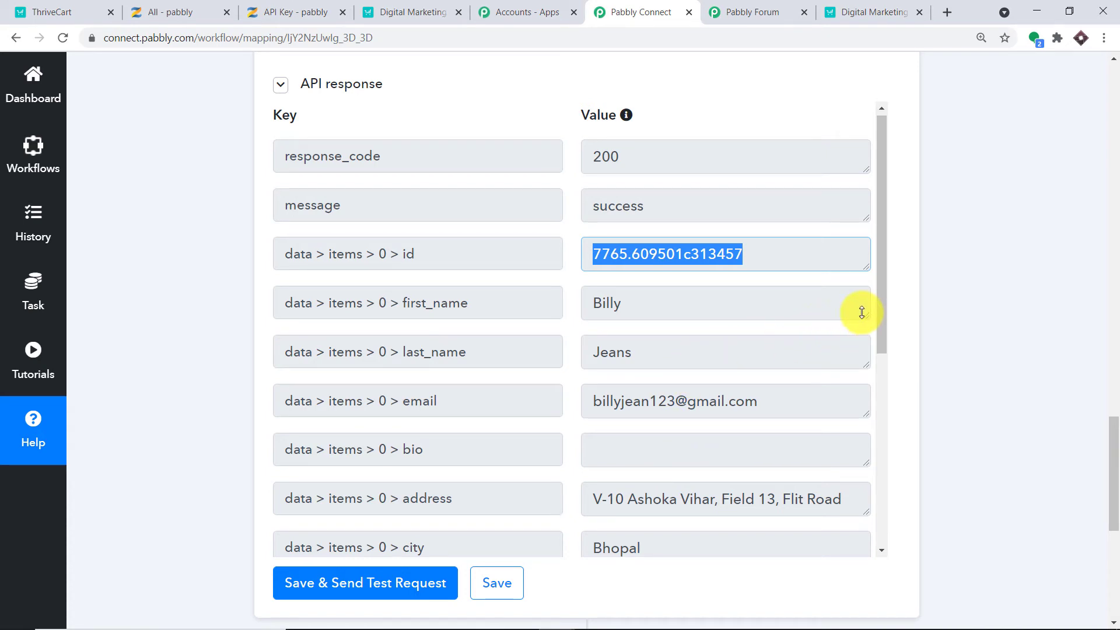
scroll(810, 310, "down", 3)
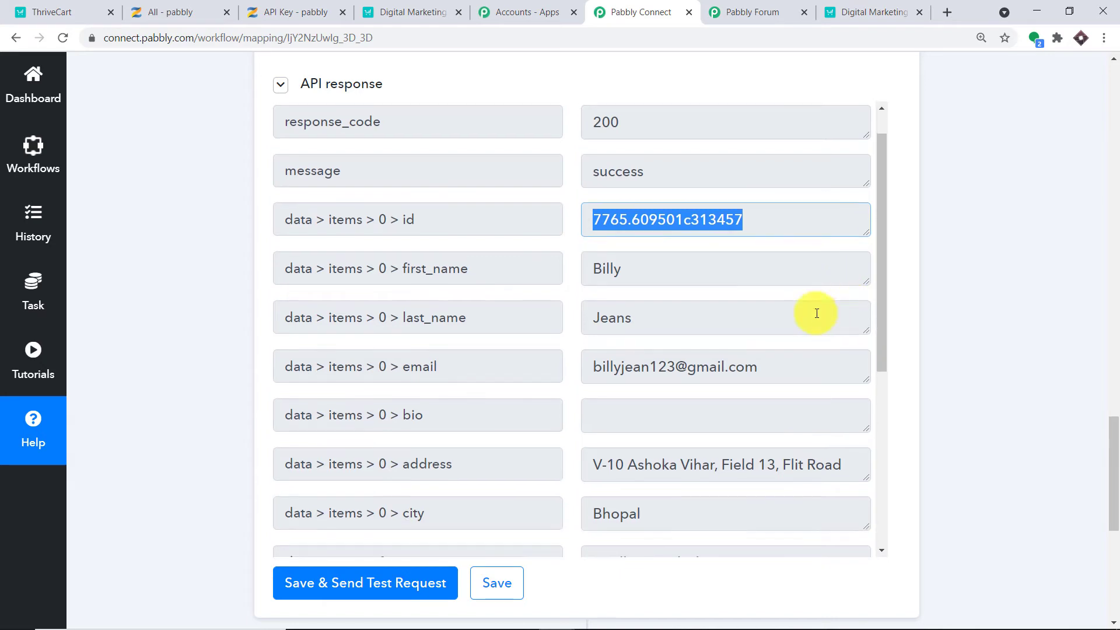
left_click(388, 586)
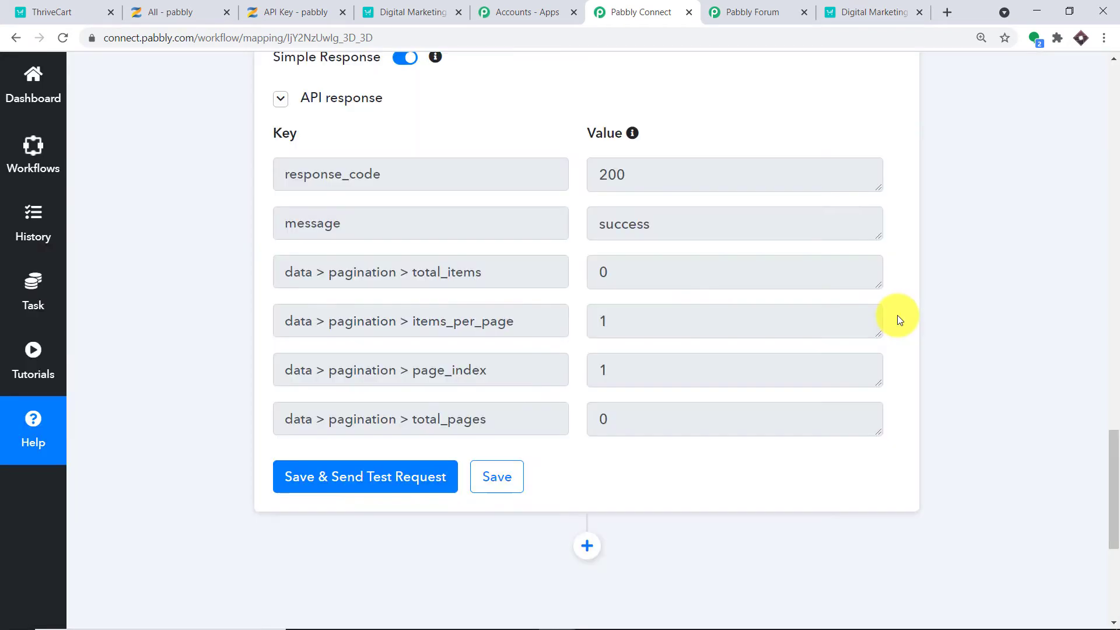
scroll(897, 315, "up", 5)
scroll(846, 292, "down", 3)
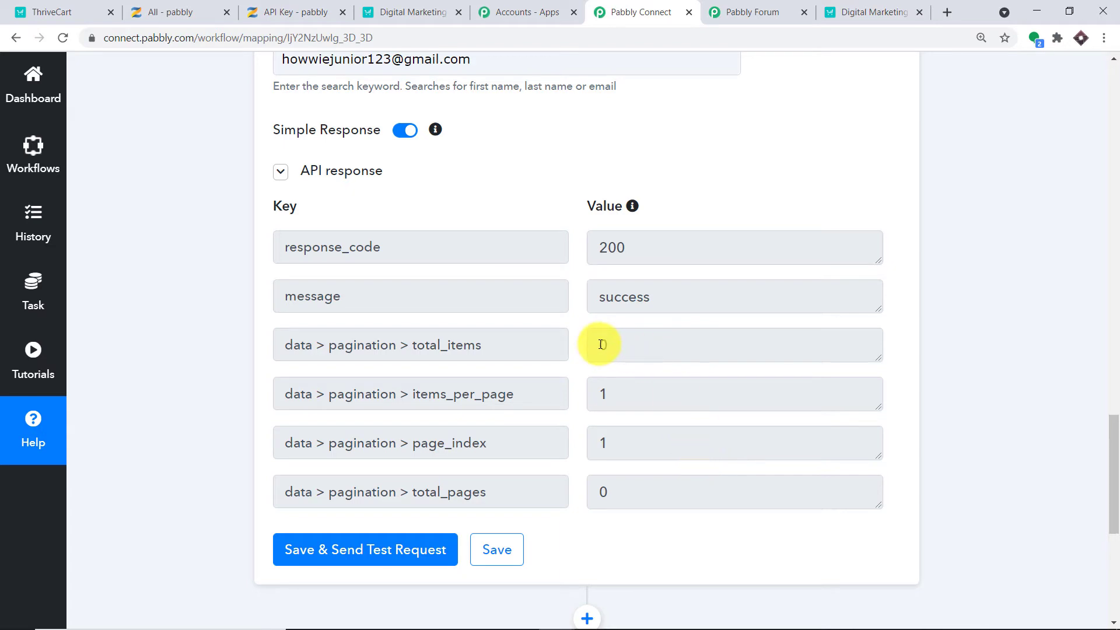
scroll(589, 347, "up", 4)
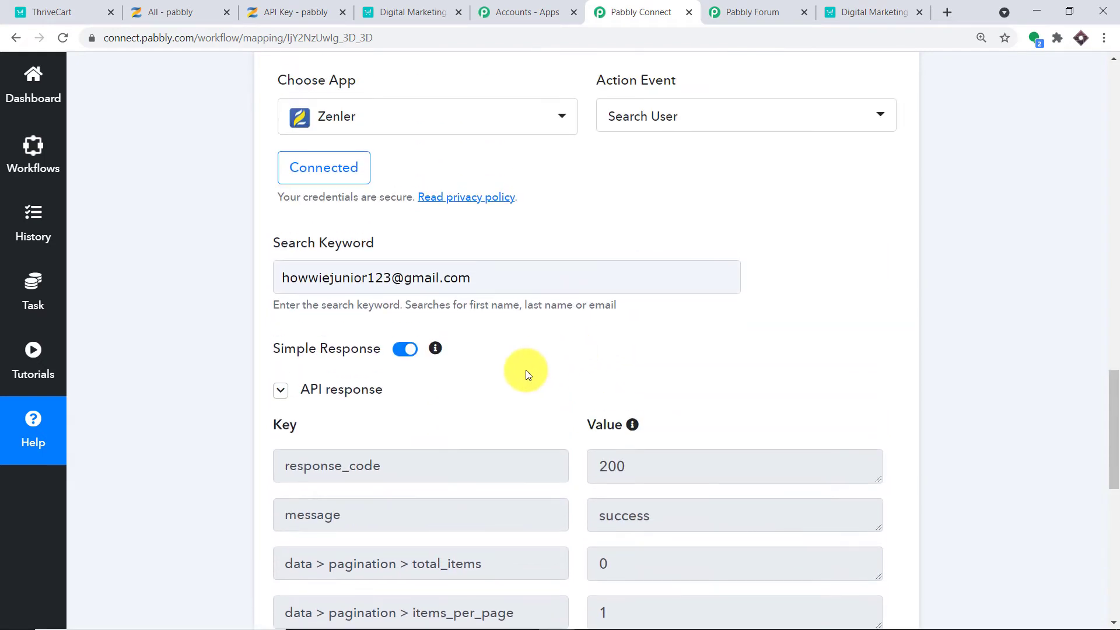
In Zenler's people search, replace the previous email with a second test email and search.
left_click(279, 7)
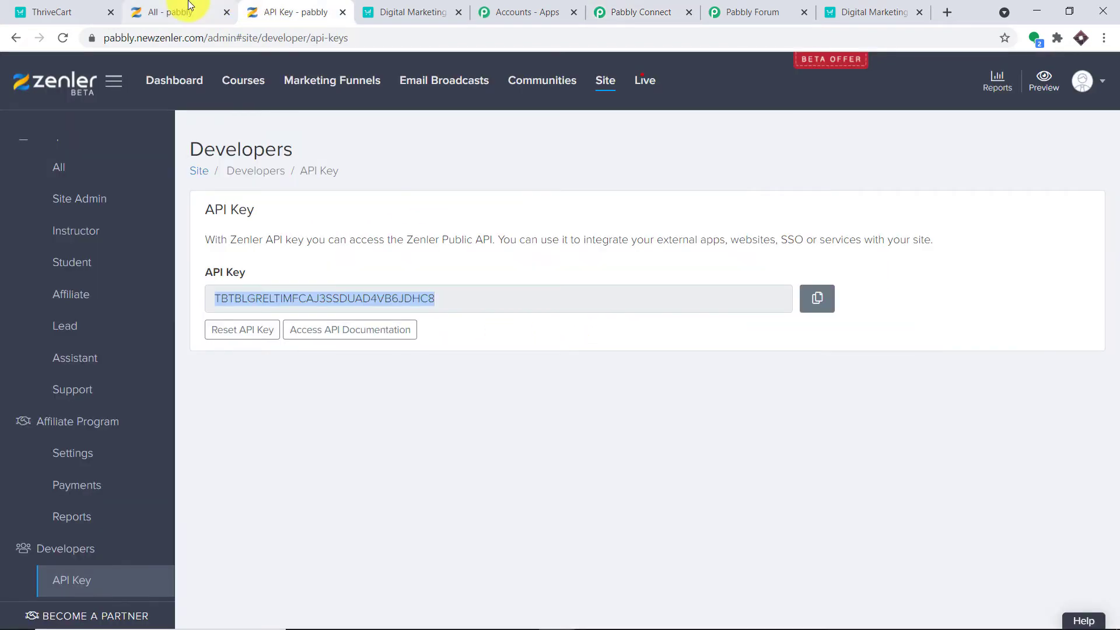
left_click(189, 7)
left_click(367, 212)
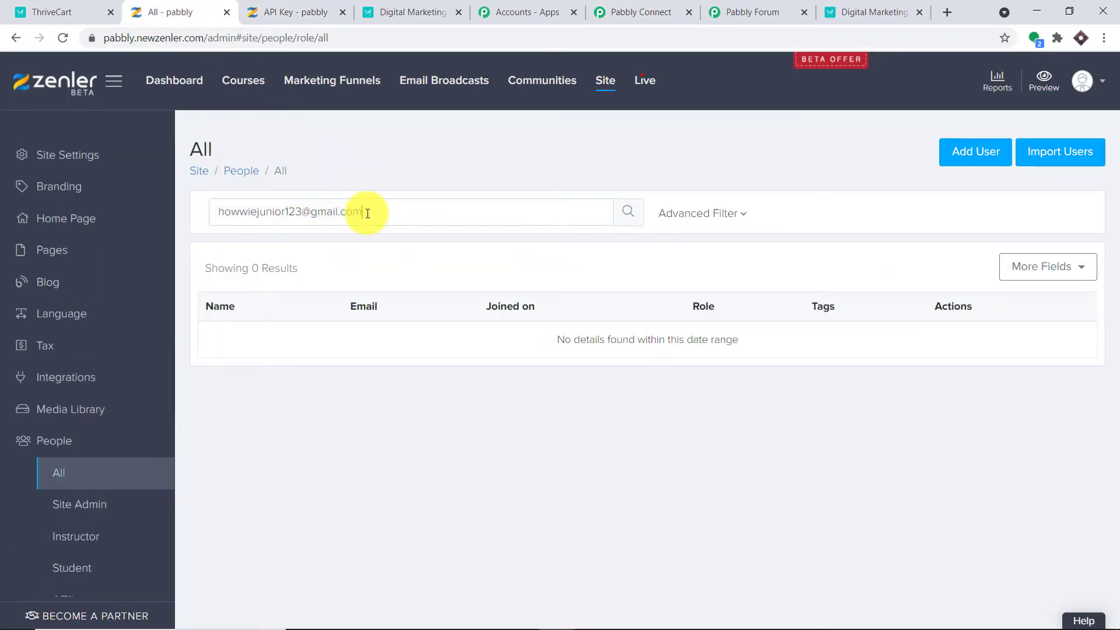
key("ctrl+a")
key("BackSpace")
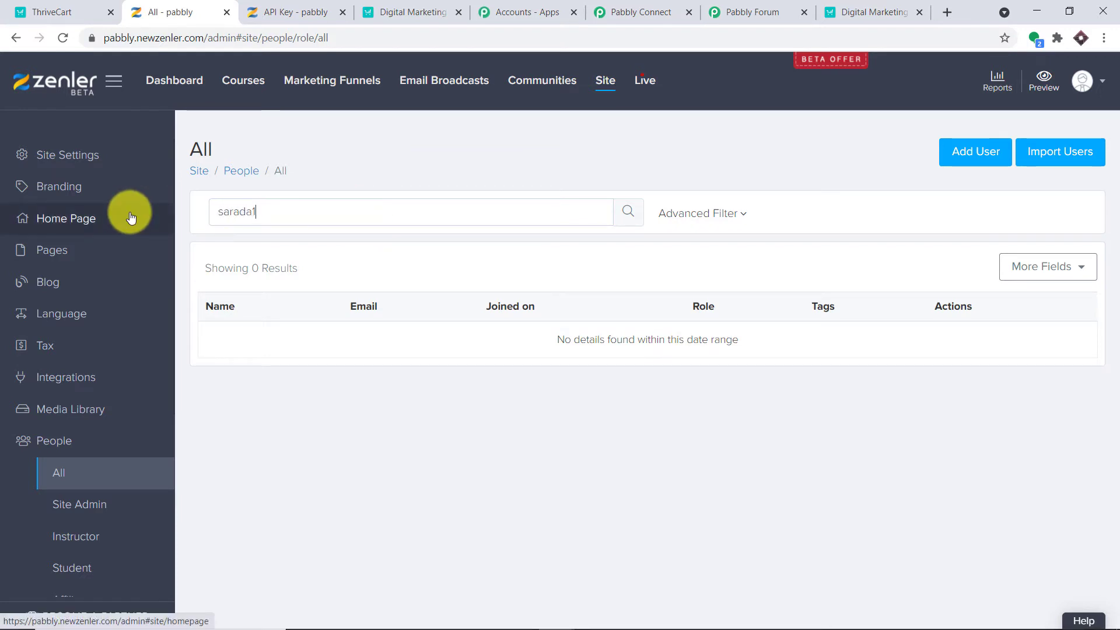
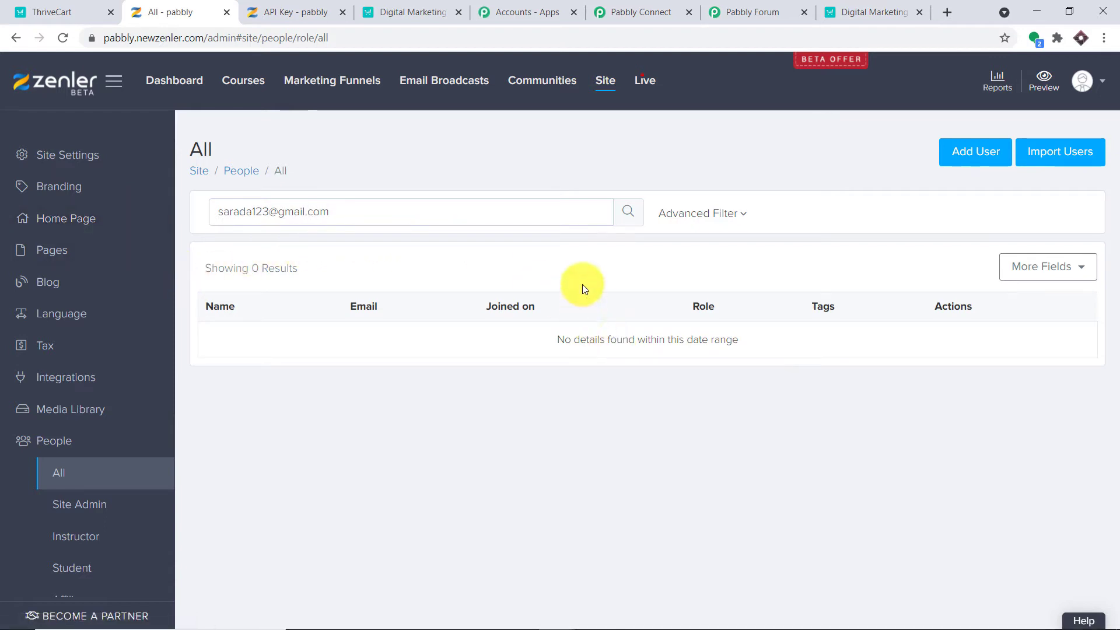
left_click(628, 217)
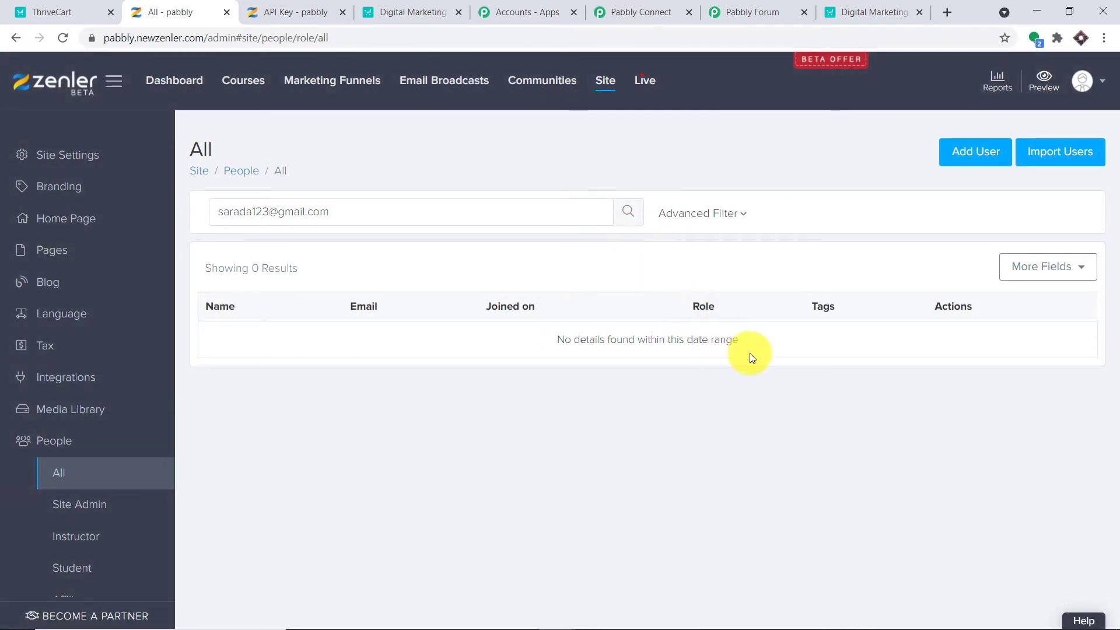
Copy the second test email from the search box and return to Pabbly Connect.
left_click_drag(332, 212, 219, 211)
right_click(224, 213)
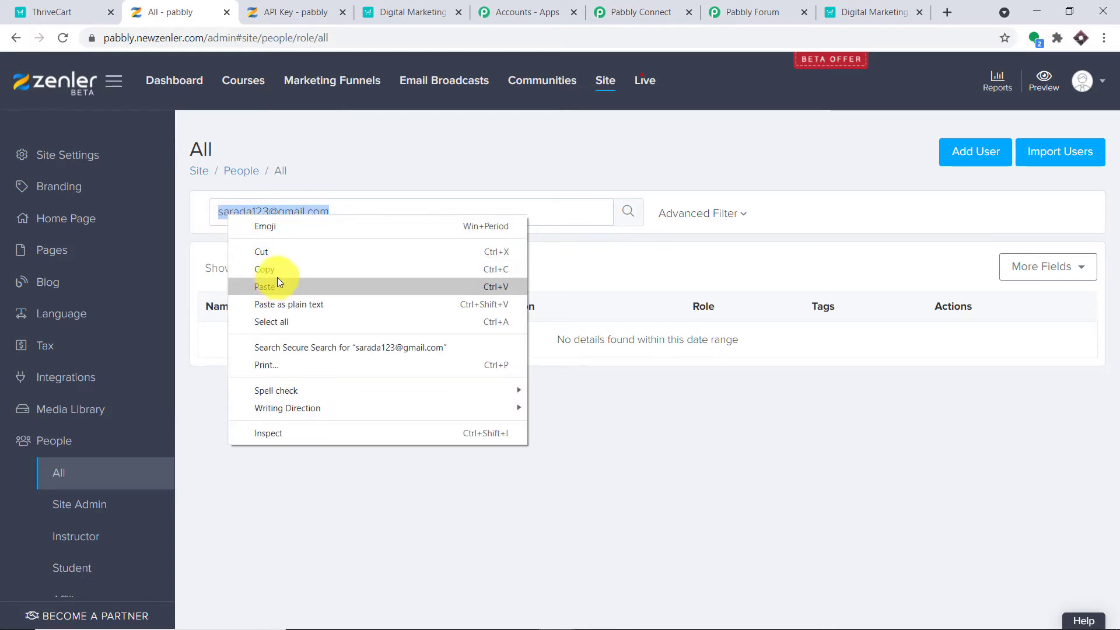
left_click(273, 270)
left_click(640, 12)
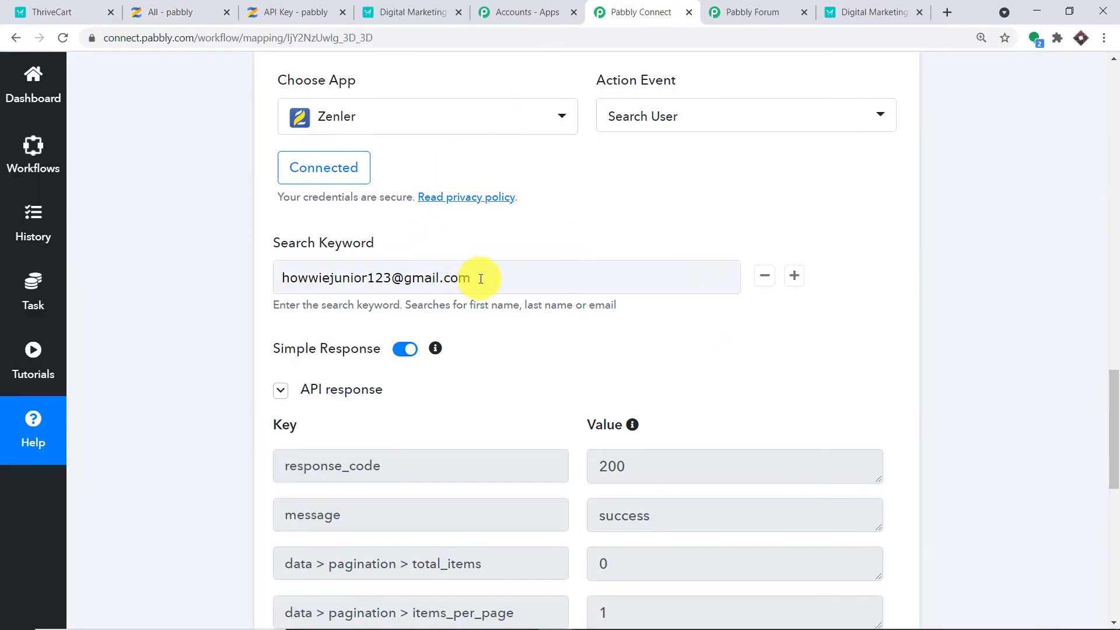
Replace the Search Keyword with the pasted second test email and retest, getting total_items 0.
left_click_drag(475, 277, 194, 278)
key("BackSpace")
key("ctrl+v")
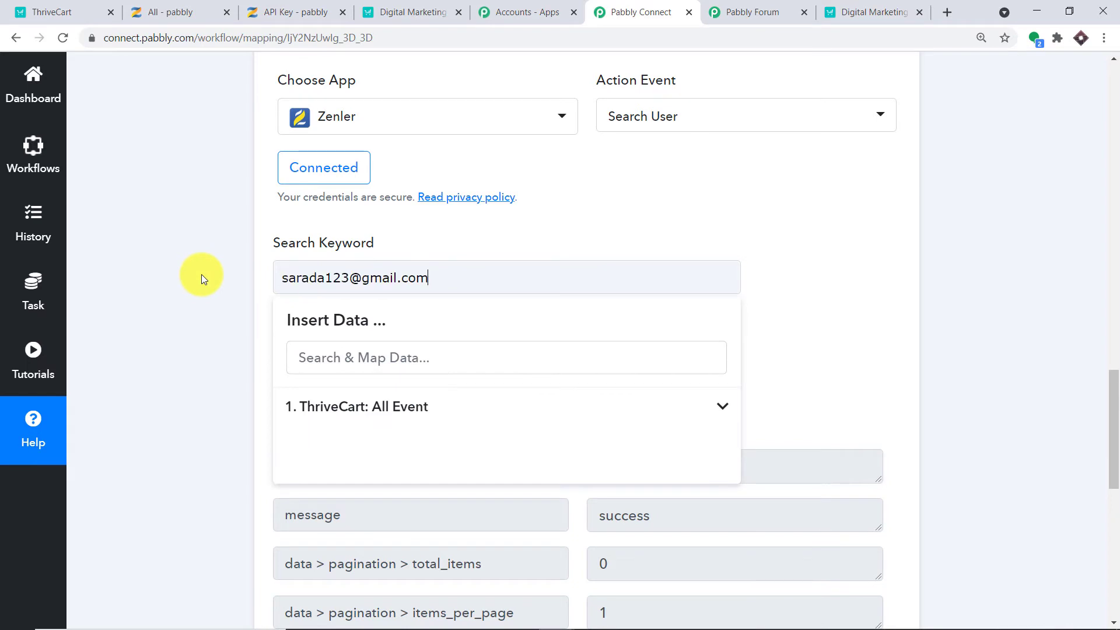
left_click(979, 159)
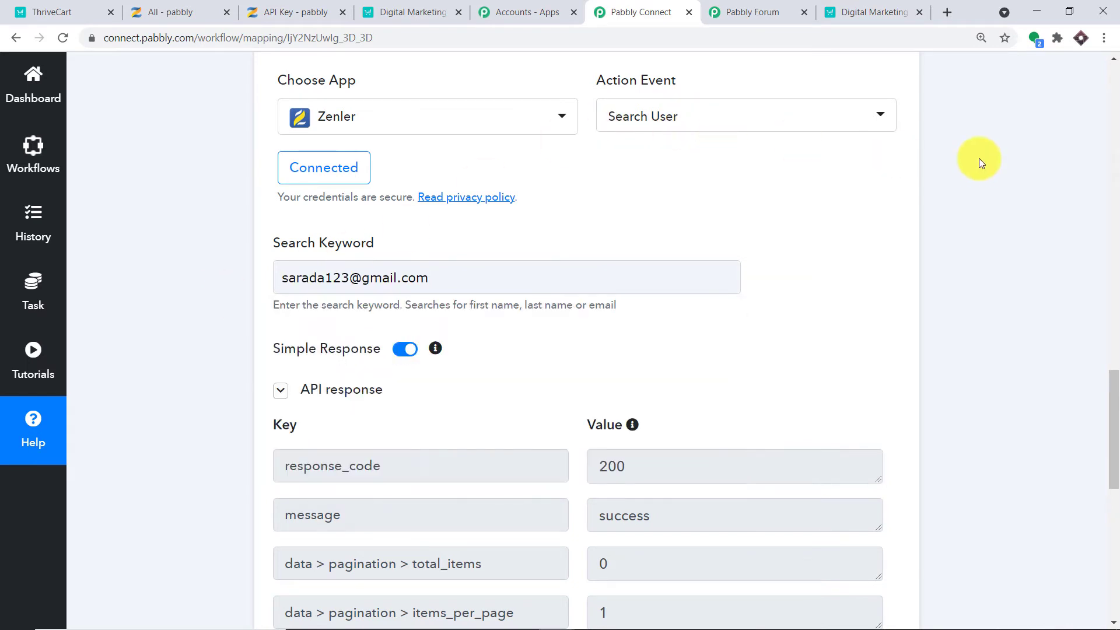
scroll(968, 155, "down", 4)
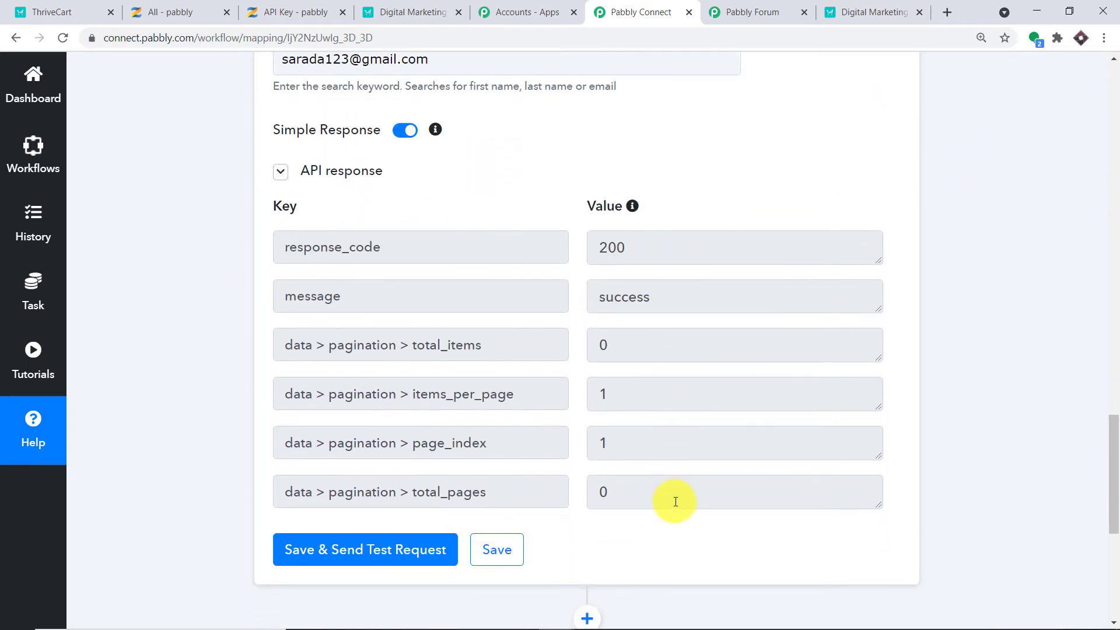
left_click(405, 563)
scroll(747, 305, "up", 1)
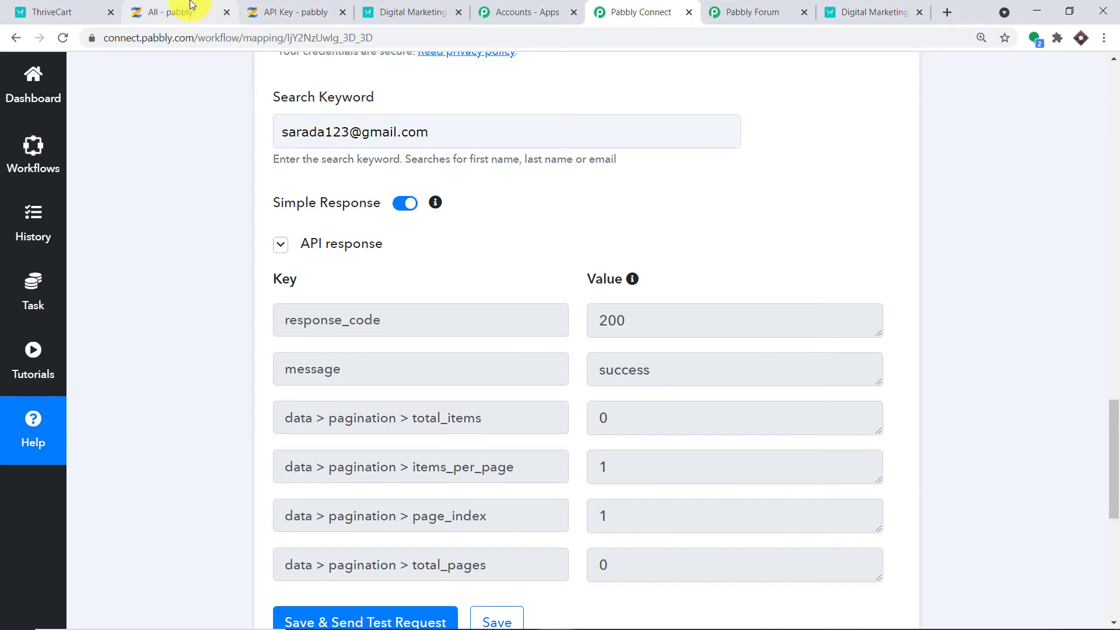
left_click(175, 11)
Clear the Zenler people search and reload so all 53 users are listed.
left_click(233, 172)
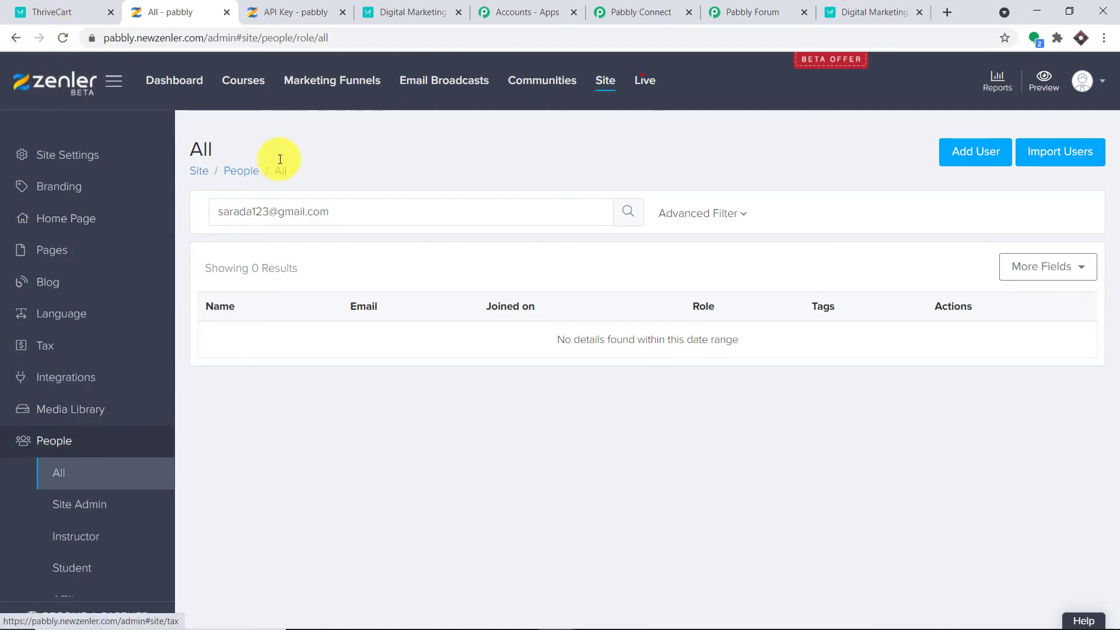
key("ctrl+a")
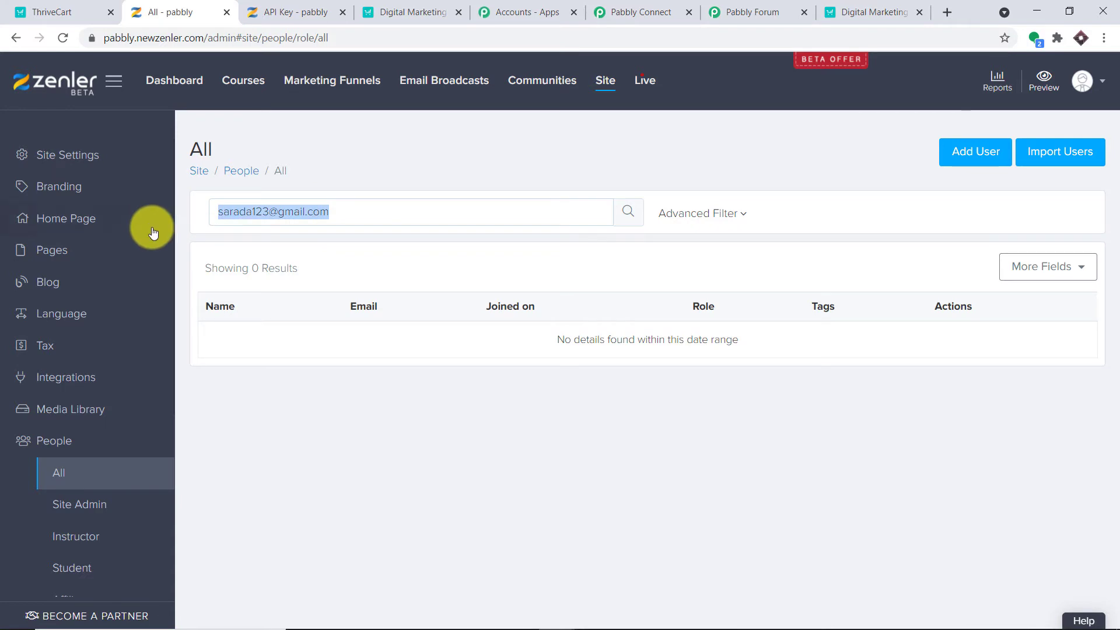
key("BackSpace")
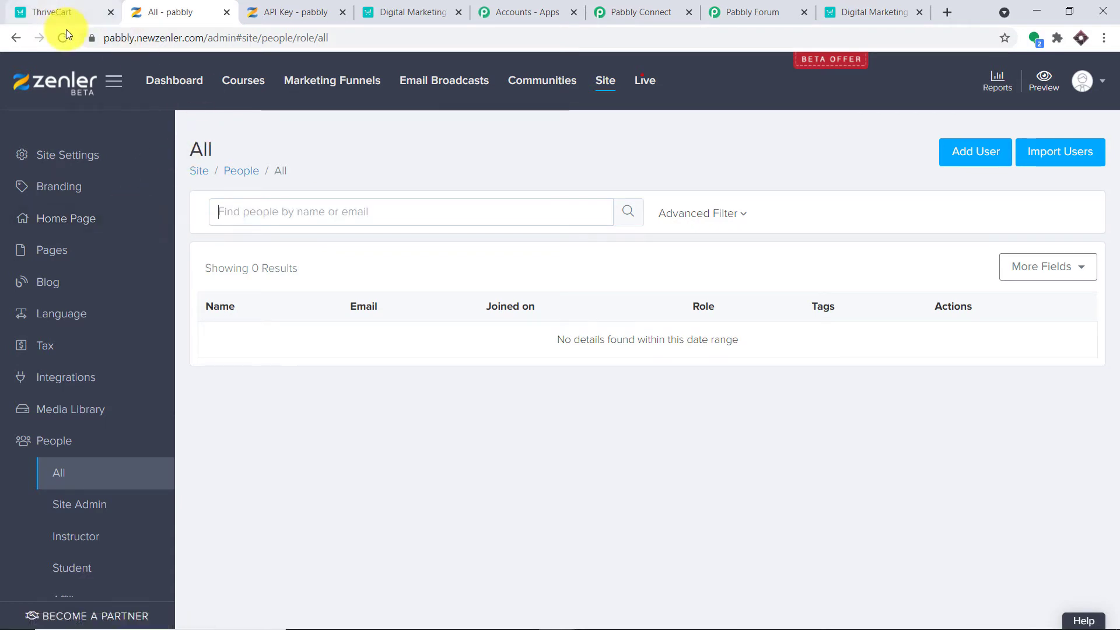
left_click(52, 44)
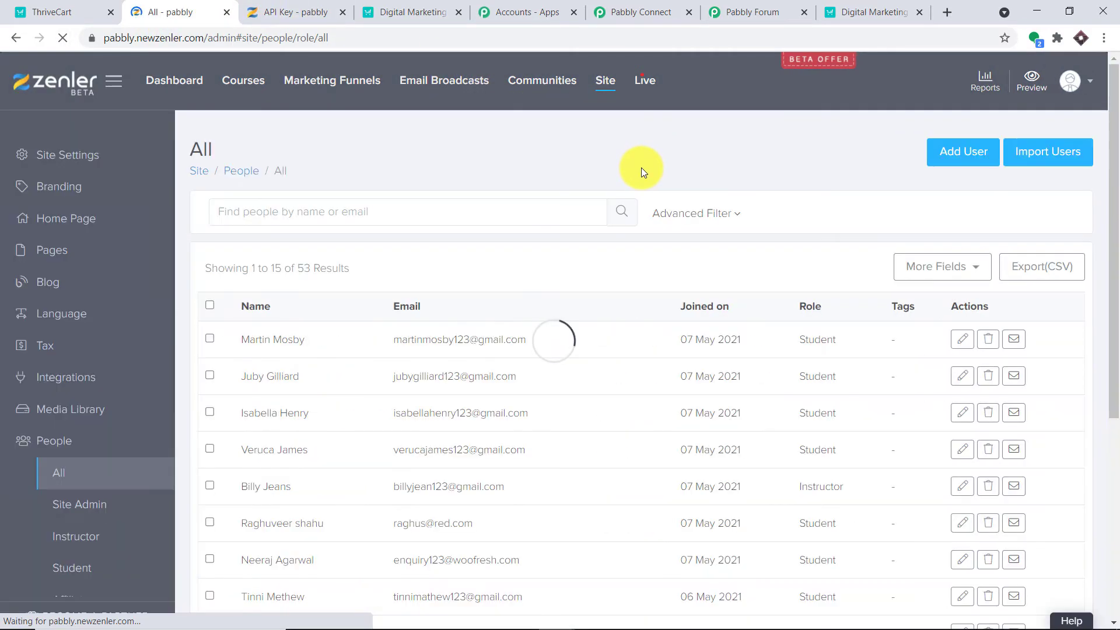
Copy an existing student's email address from the People list.
scroll(506, 262, "down", 2)
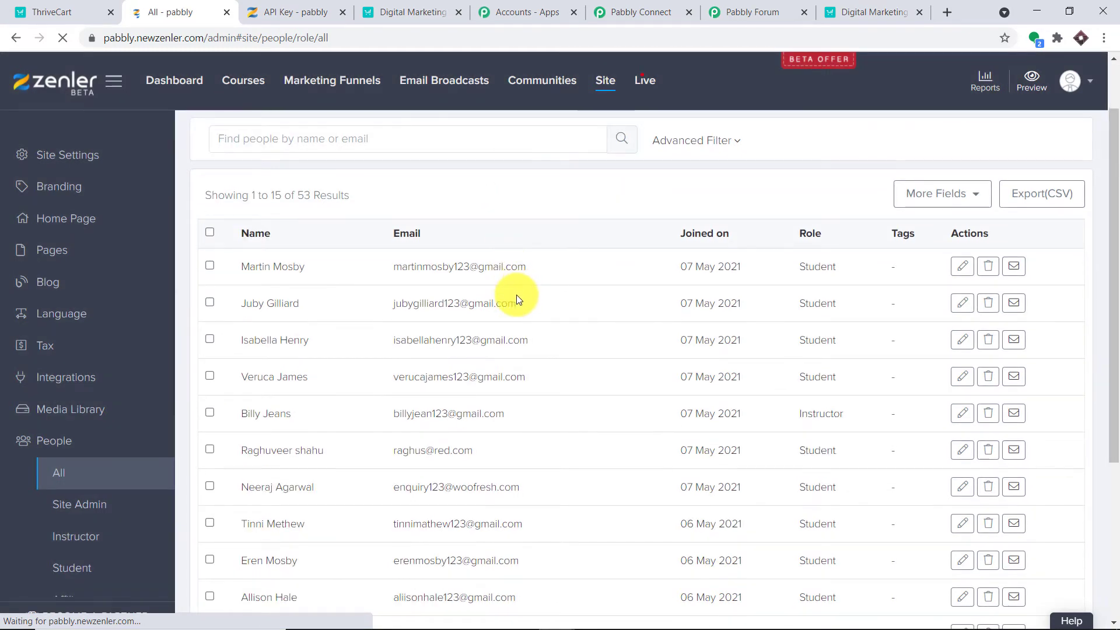
scroll(513, 295, "down", 1)
scroll(490, 384, "down", 1)
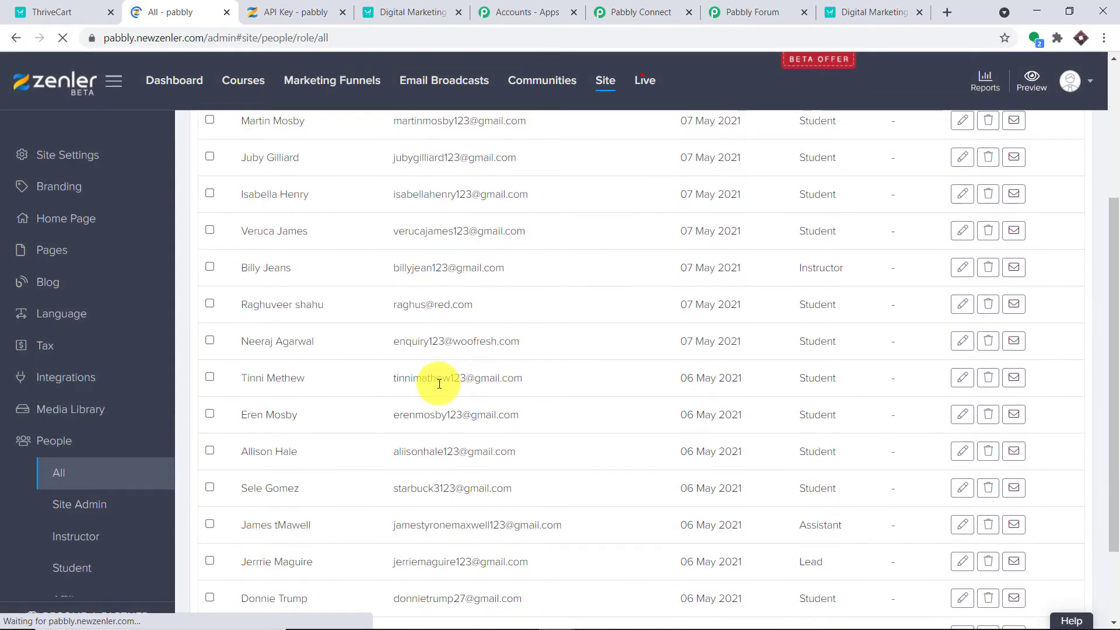
left_click_drag(527, 381, 392, 382)
key("ctrl+c")
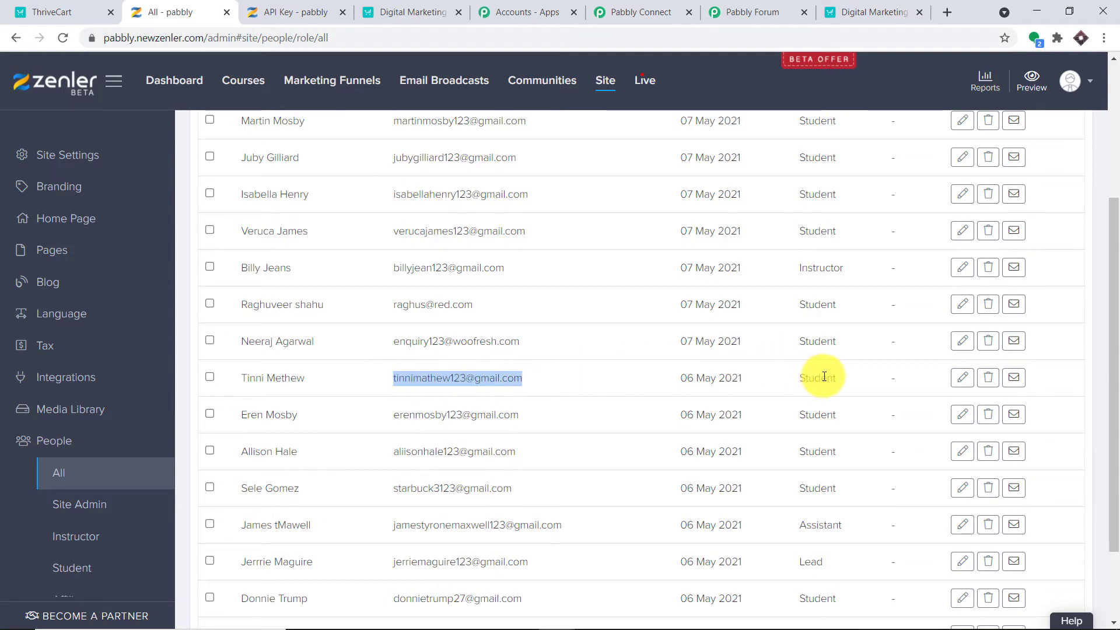
scroll(711, 323, "down", 1)
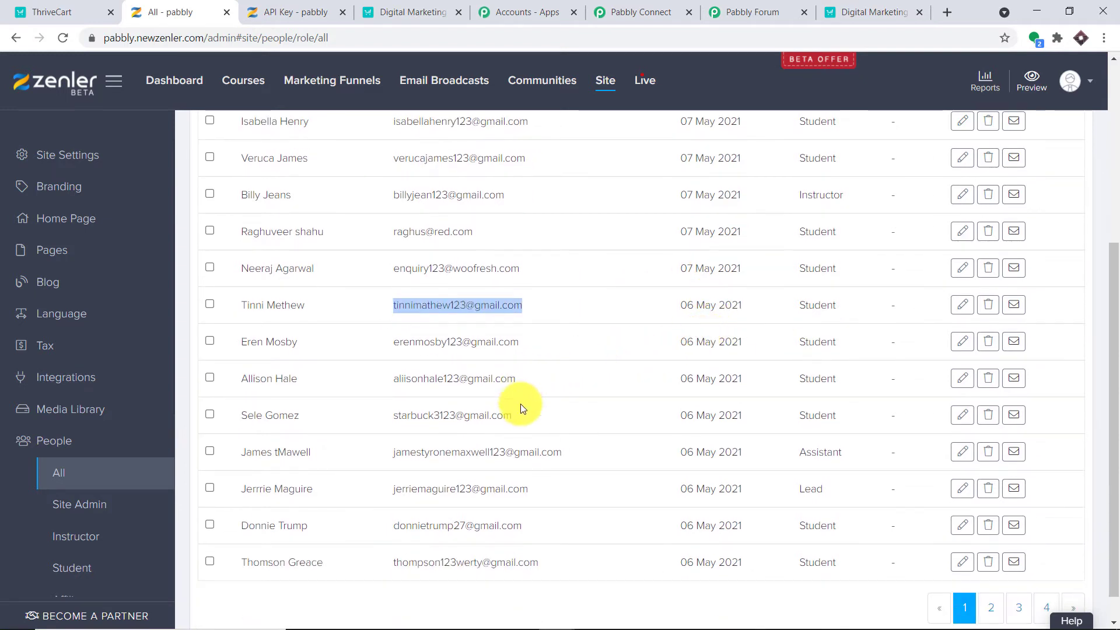
right_click(445, 299)
left_click(502, 309)
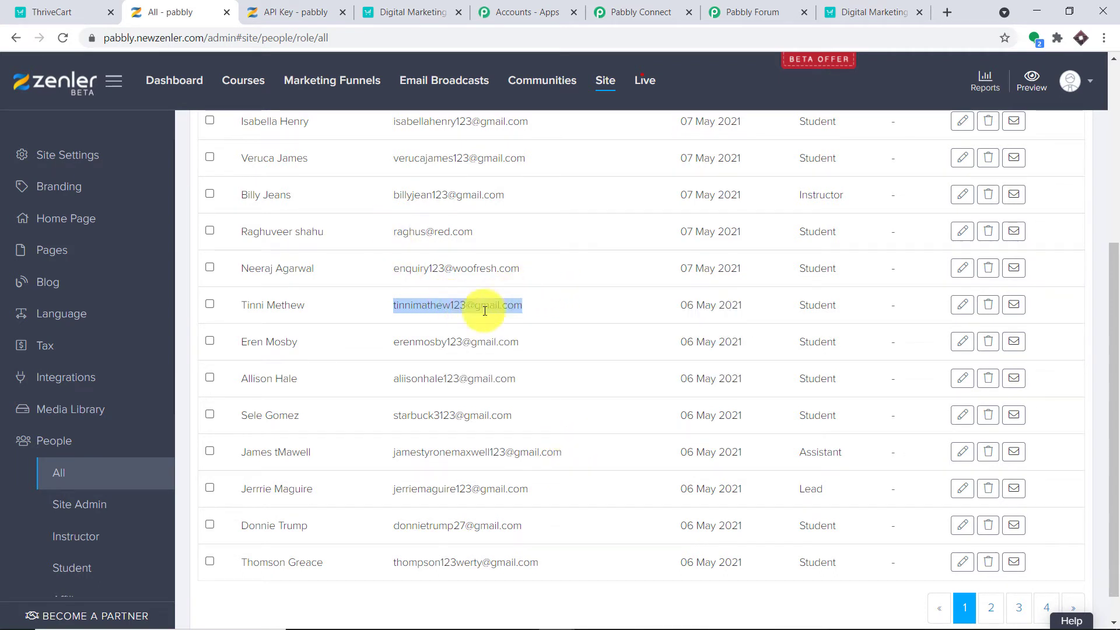
scroll(513, 327, "up", 1)
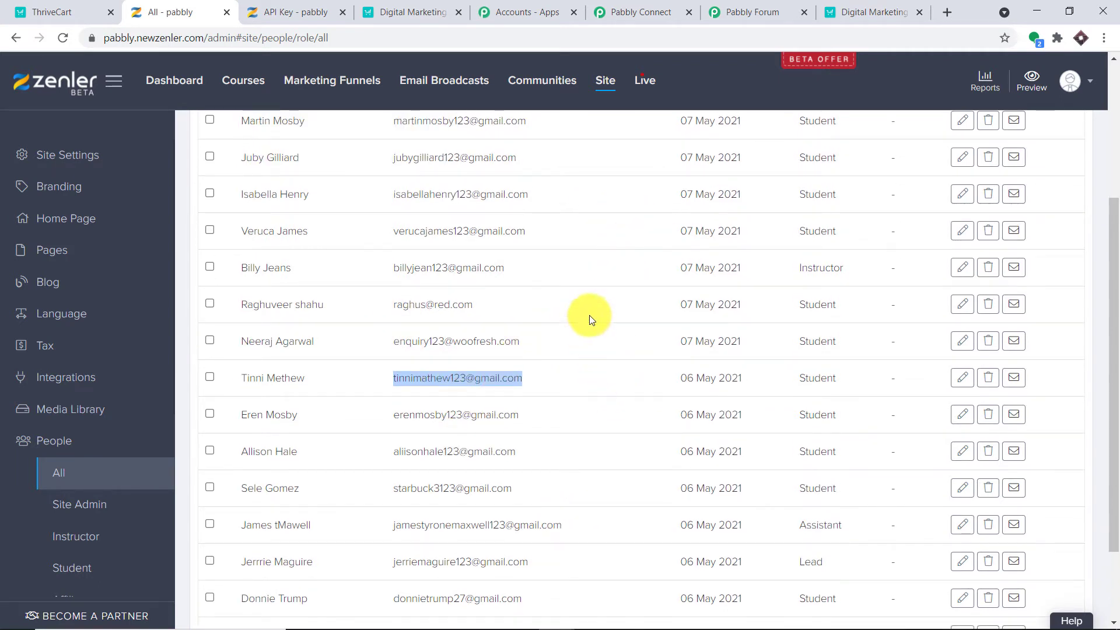
In Pabbly Connect, replace the Search Keyword with the copied student email.
left_click(672, 7)
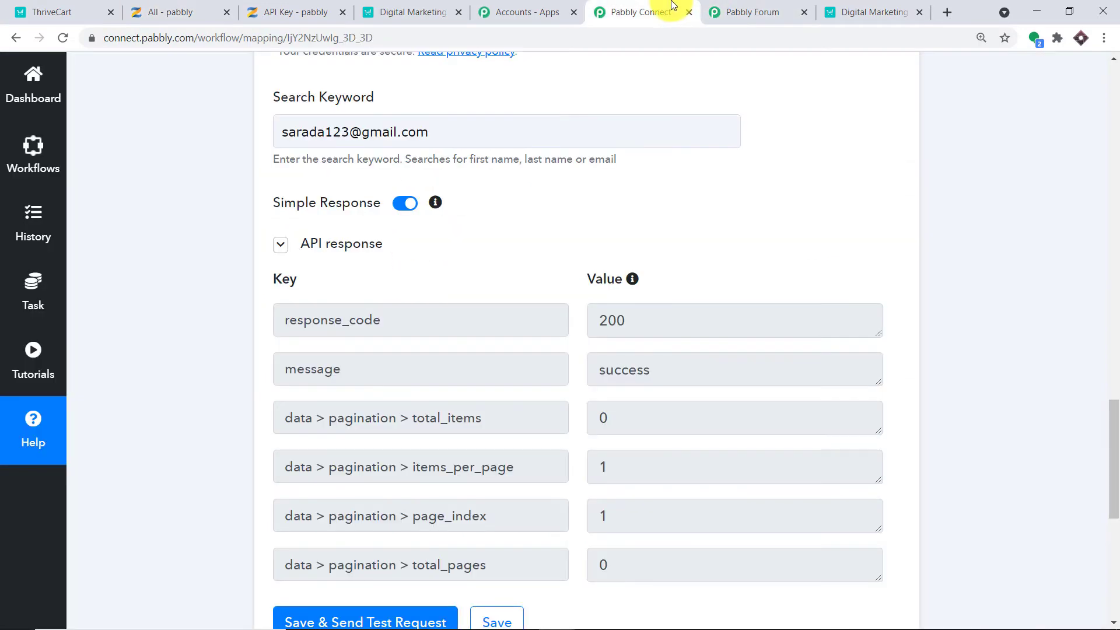
left_click_drag(440, 131, 219, 122)
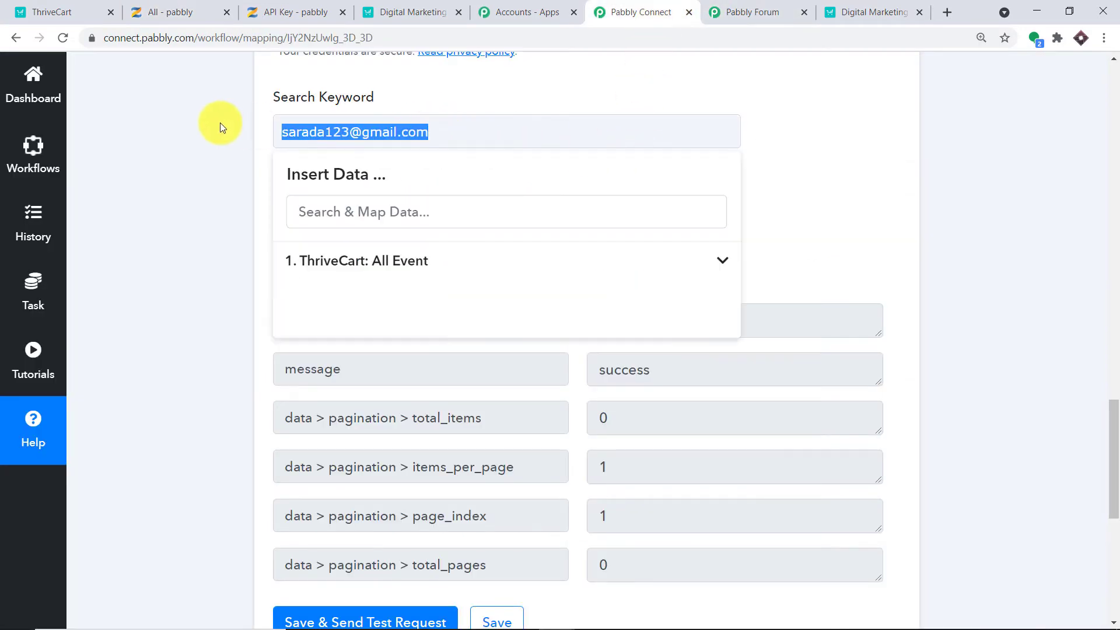
key("BackSpace")
key("ctrl+v")
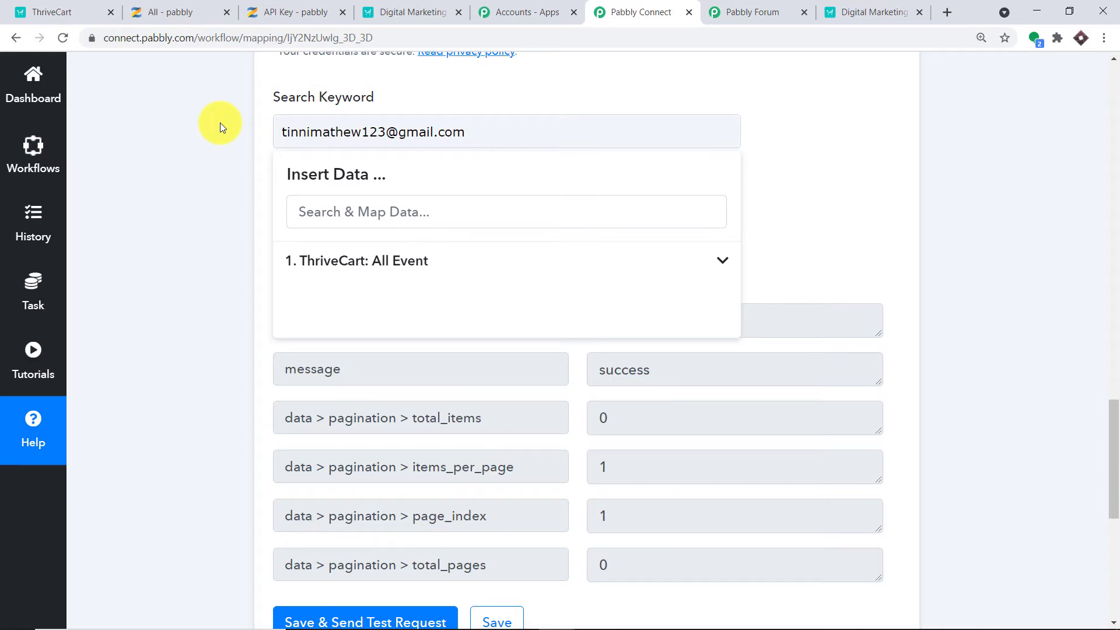
left_click(912, 137)
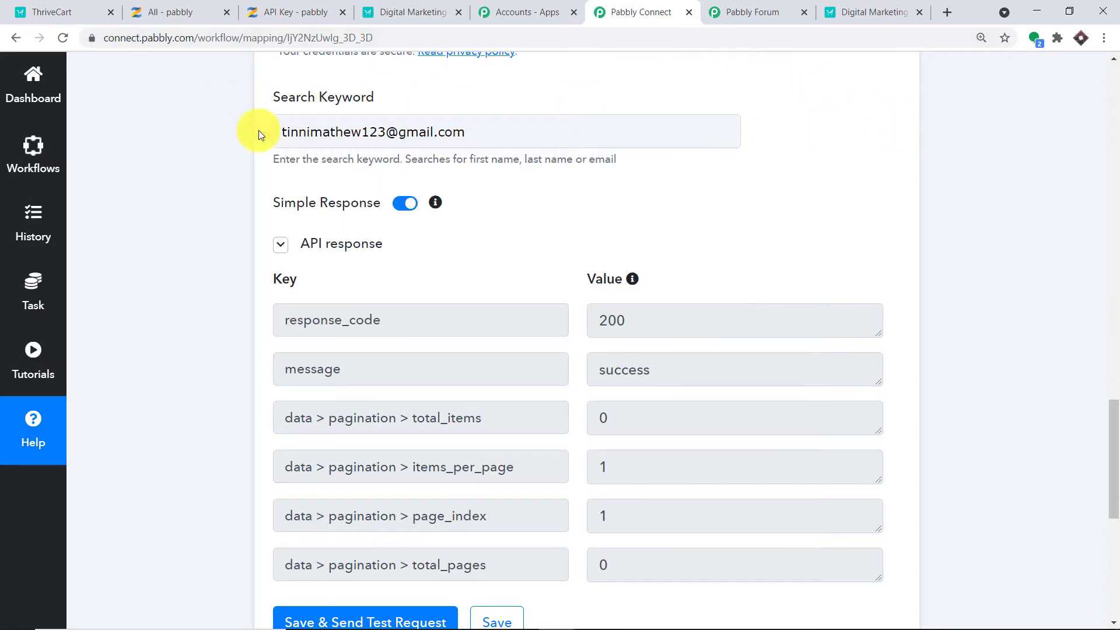
Save and rerun the Search User test, returning the student's id, name and email.
scroll(606, 145, "down", 1)
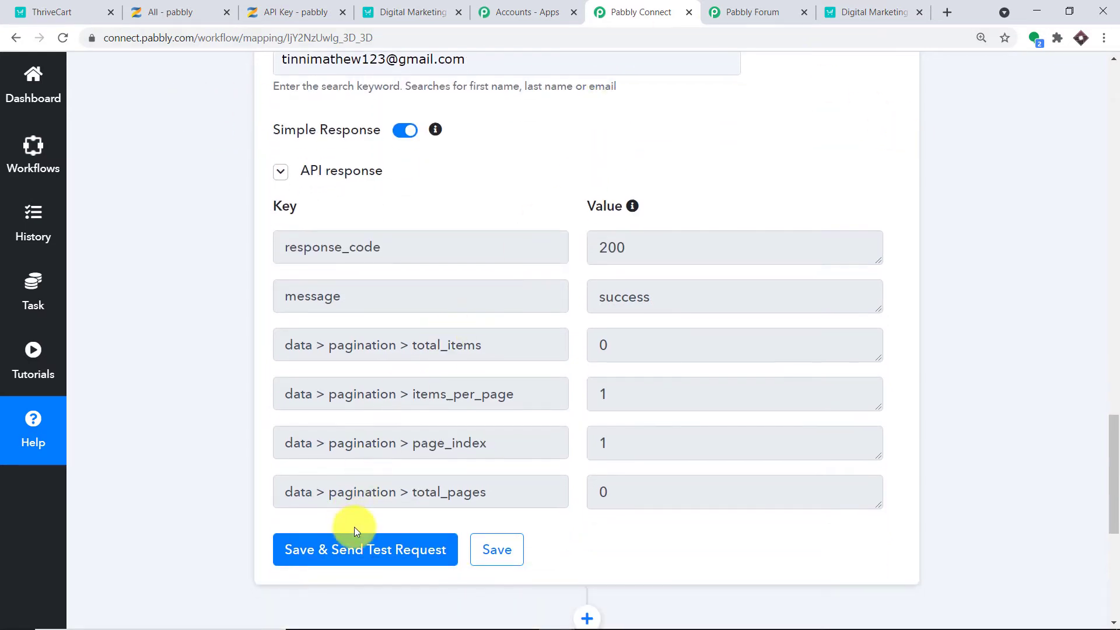
left_click(347, 559)
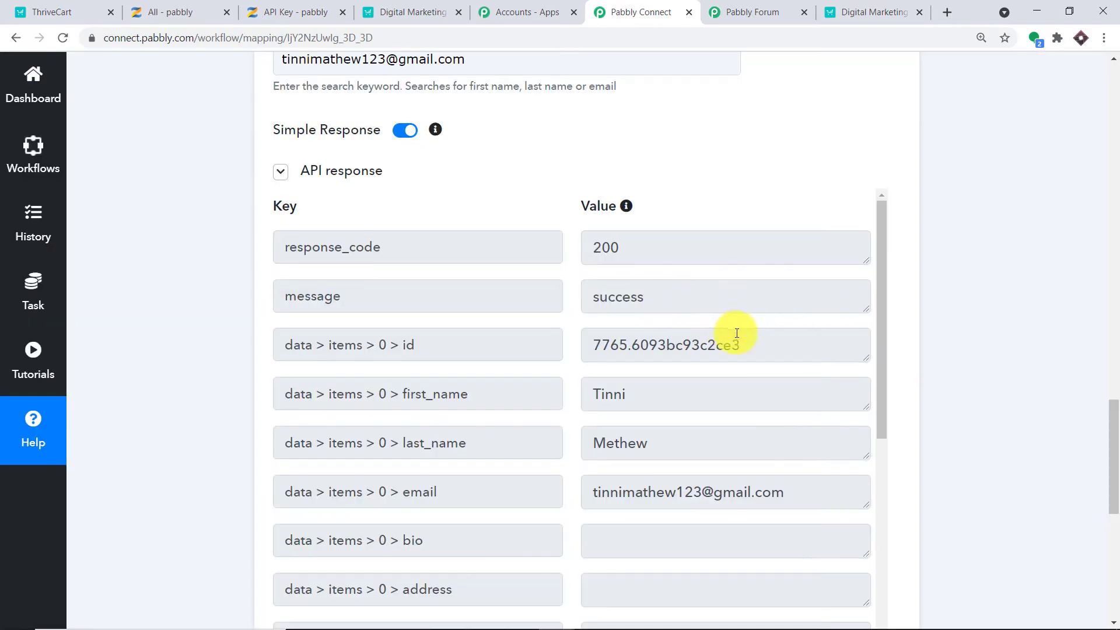
left_click_drag(745, 344, 601, 360)
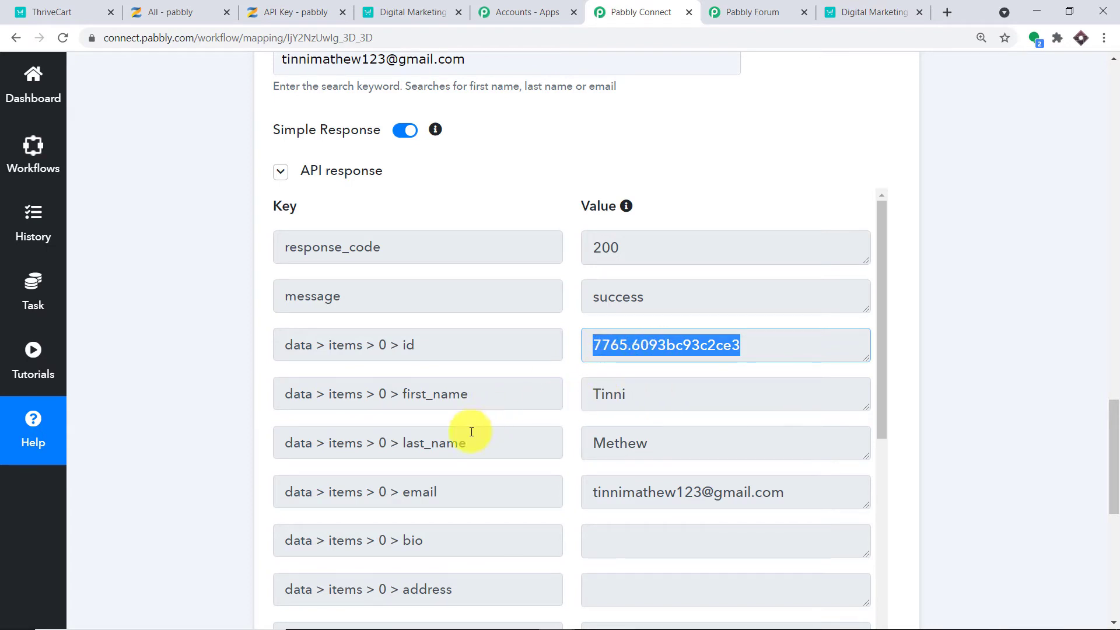
scroll(700, 403, "down", 3)
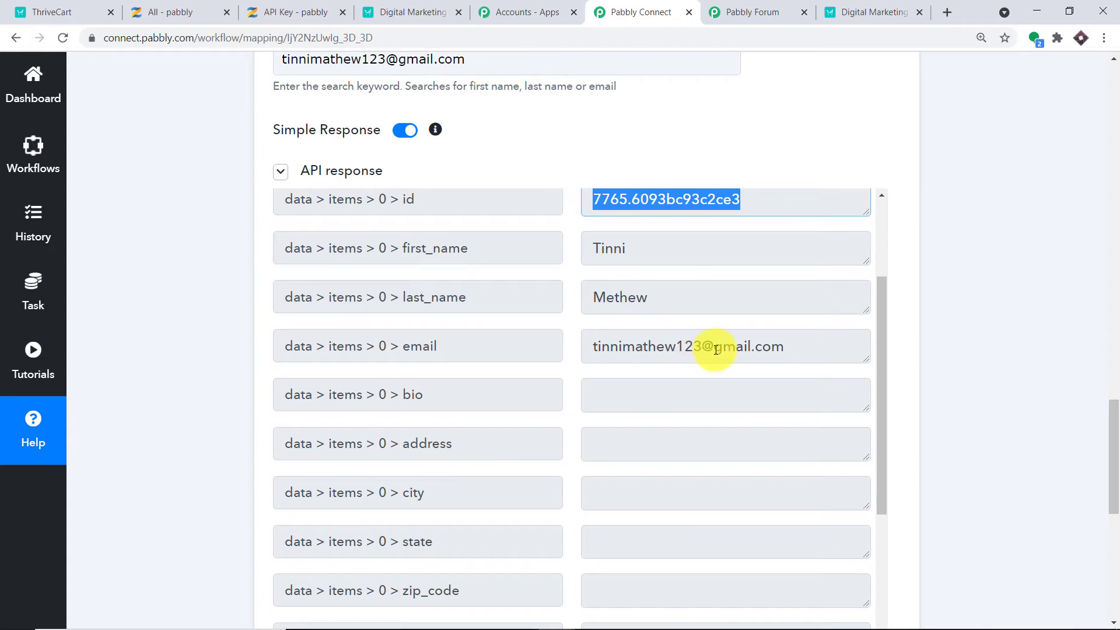
scroll(750, 343, "up", 3)
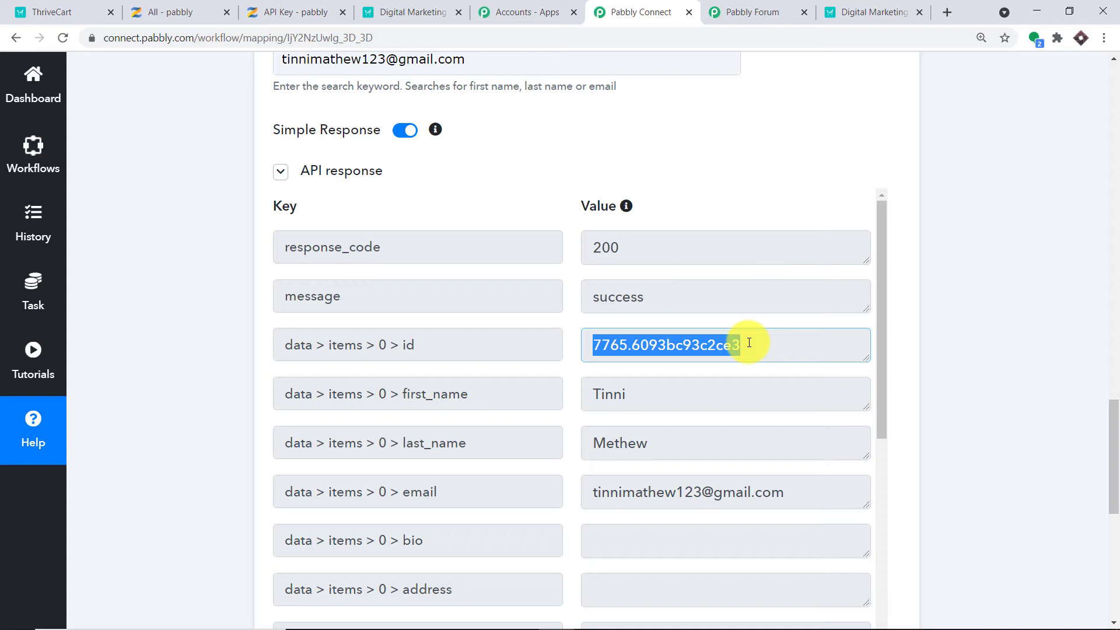
scroll(724, 342, "up", 4)
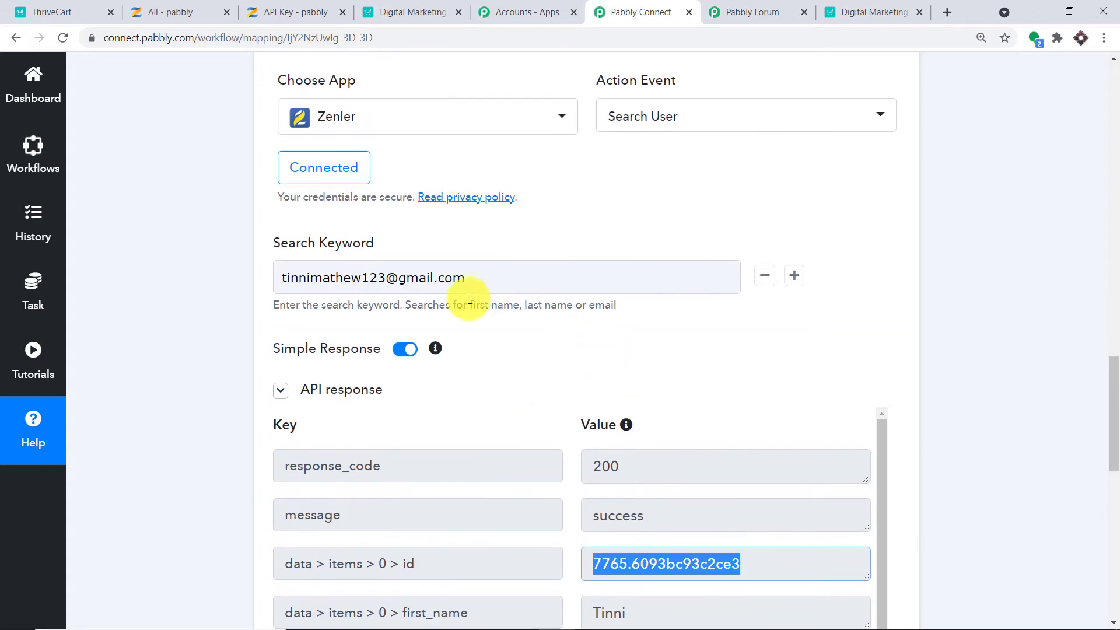
Replace the hardcoded Search Keyword with the mapped ThriveCart: All Event customer > email field.
left_click(470, 278)
left_click_drag(470, 278, 242, 282)
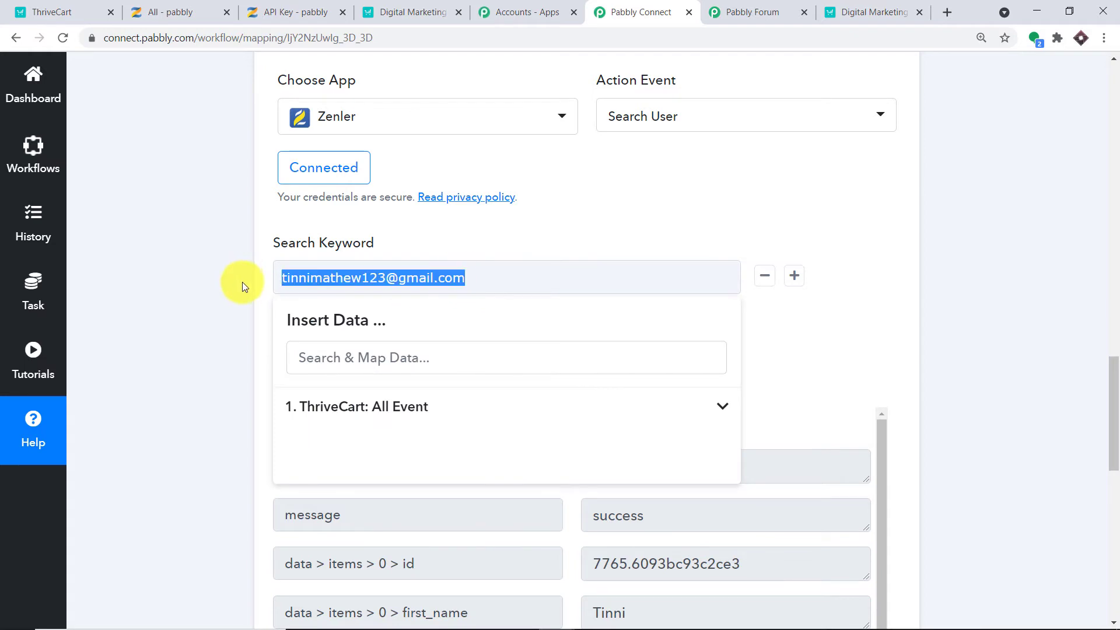
key("BackSpace")
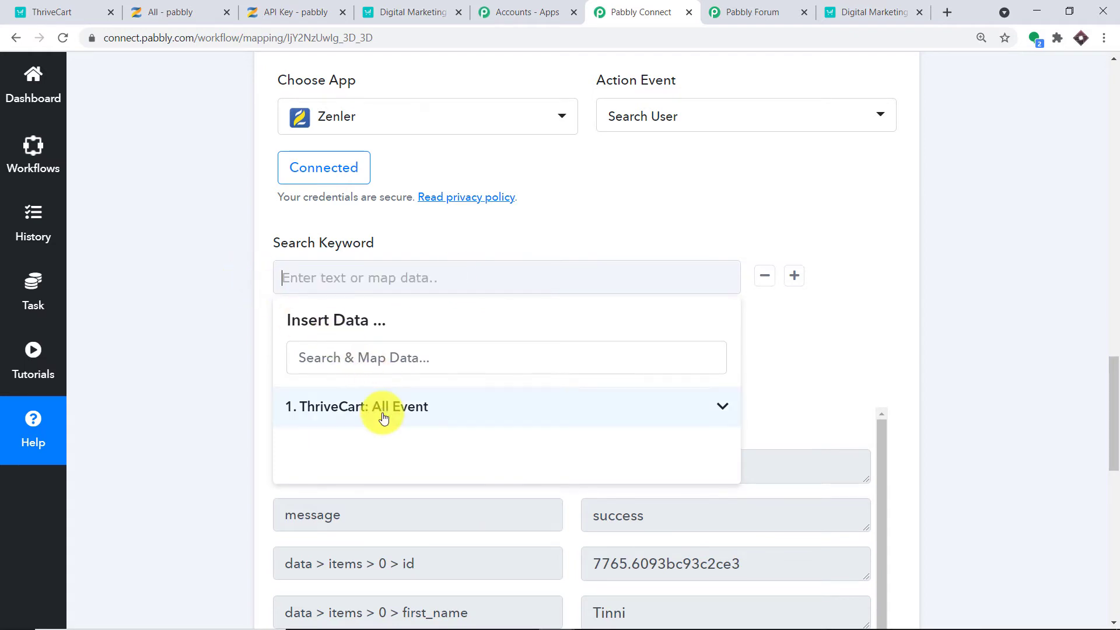
left_click(382, 406)
scroll(458, 451, "down", 1)
scroll(457, 450, "down", 7)
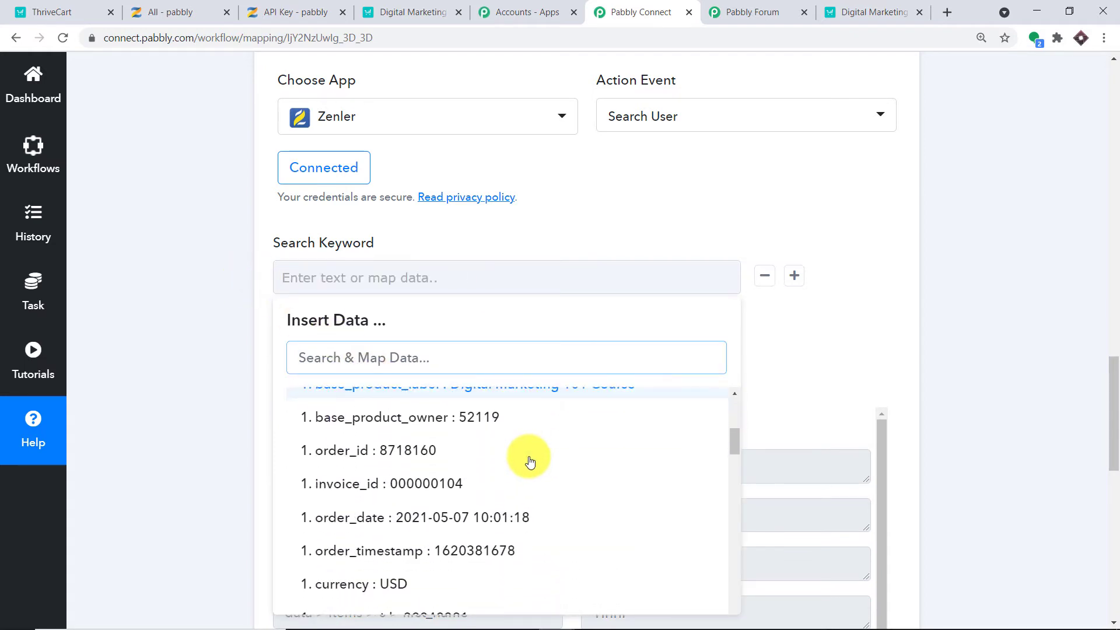
scroll(530, 463, "down", 2)
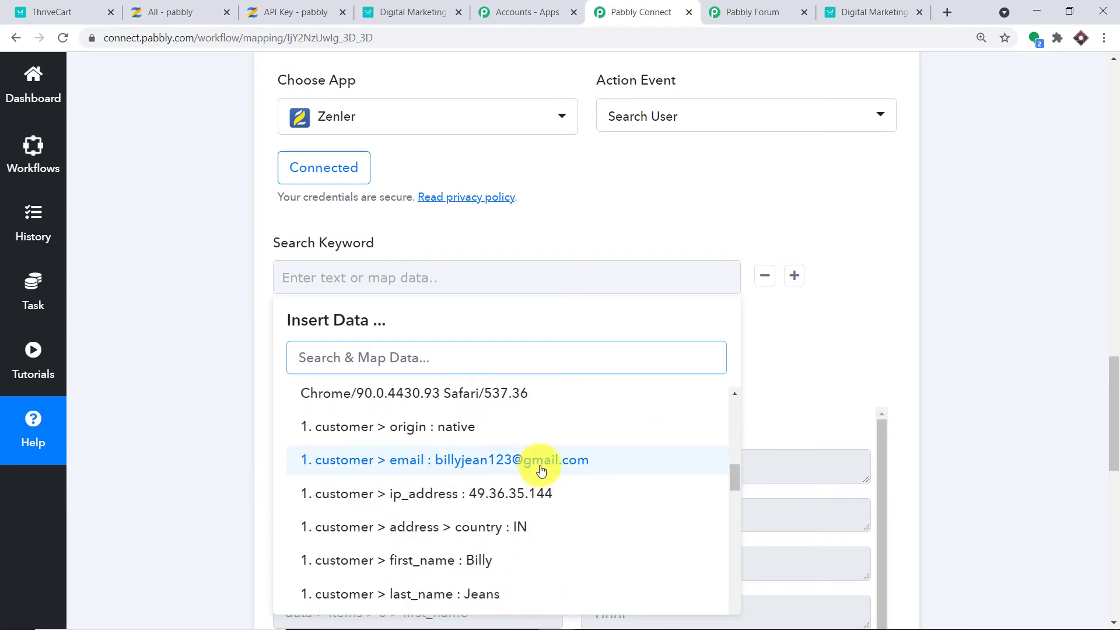
left_click(530, 390)
left_click(918, 212)
Save and retest, getting the student's Zenler id, name, email, address and city.
scroll(924, 216, "down", 1)
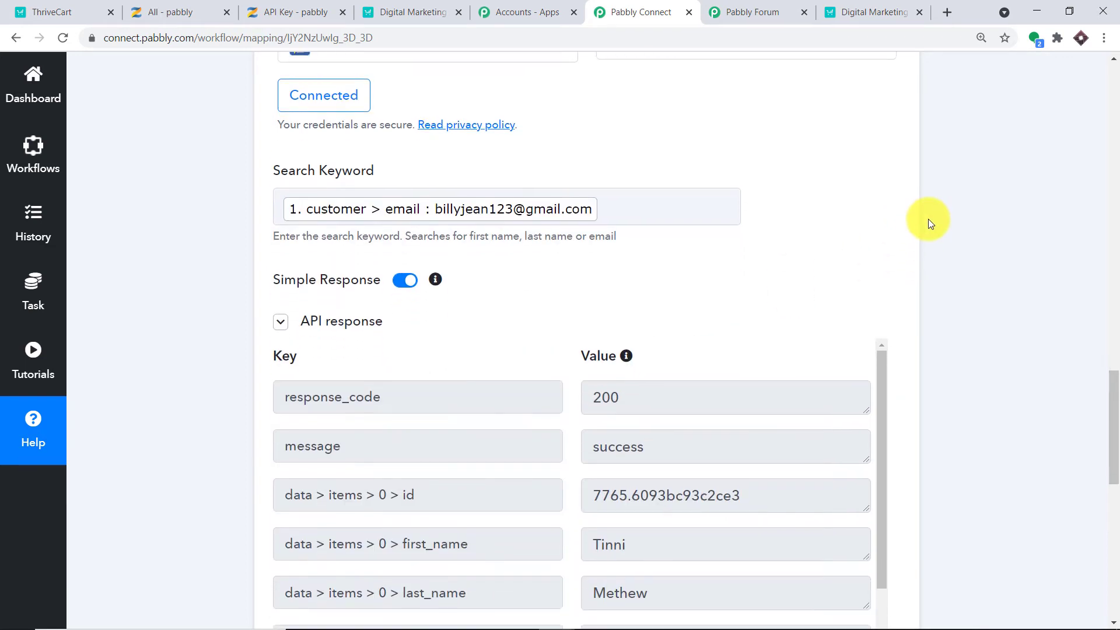
scroll(907, 249, "down", 6)
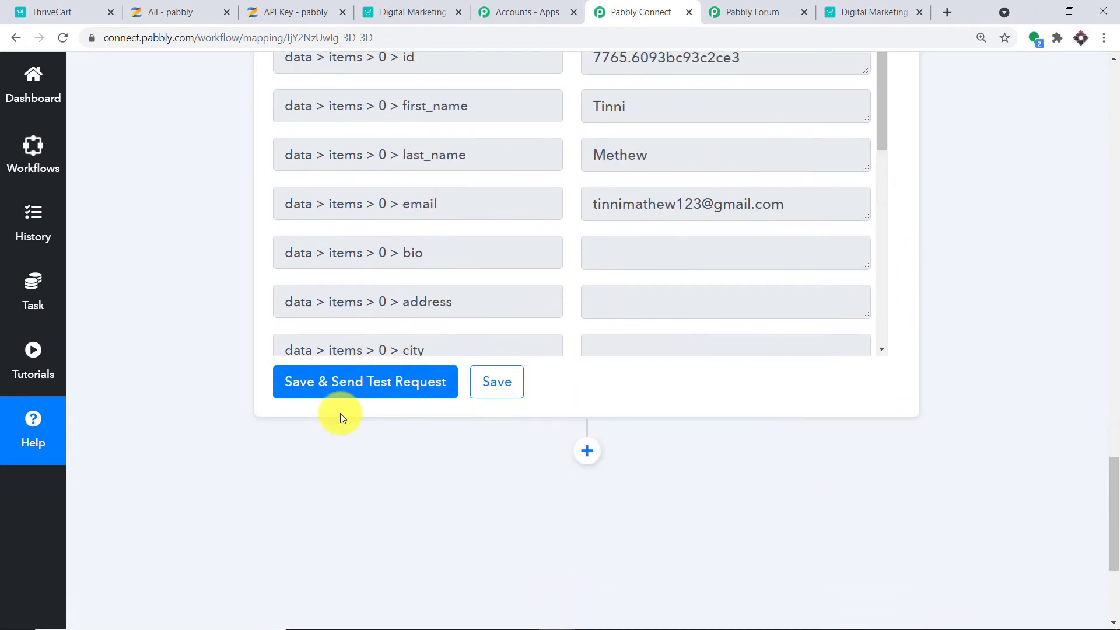
left_click(349, 379)
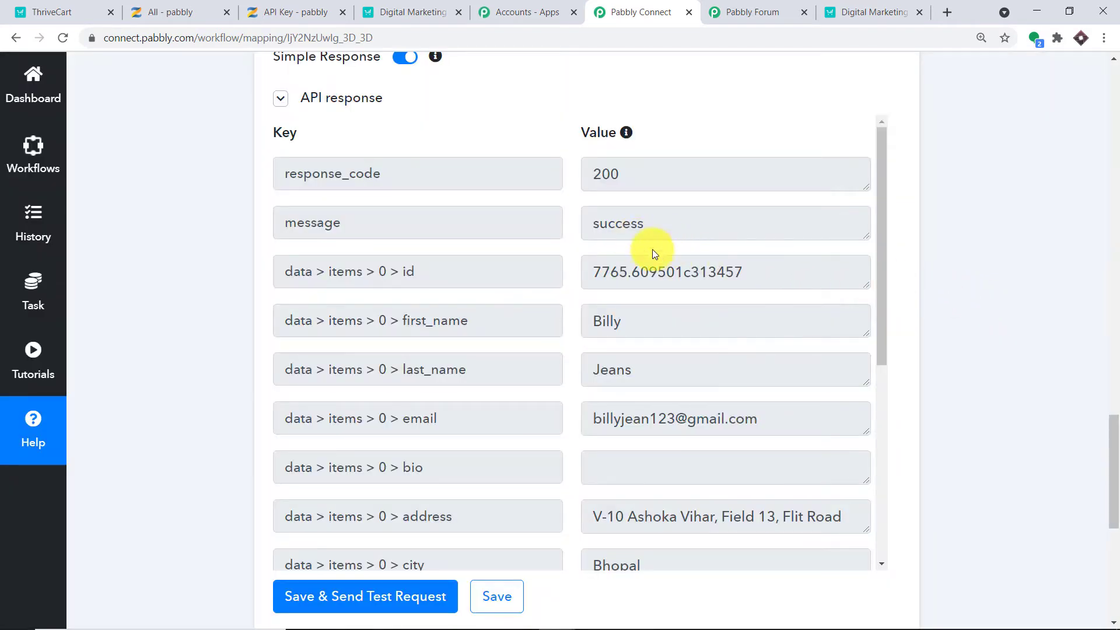
left_click_drag(744, 273, 569, 278)
left_click_drag(627, 322, 467, 337)
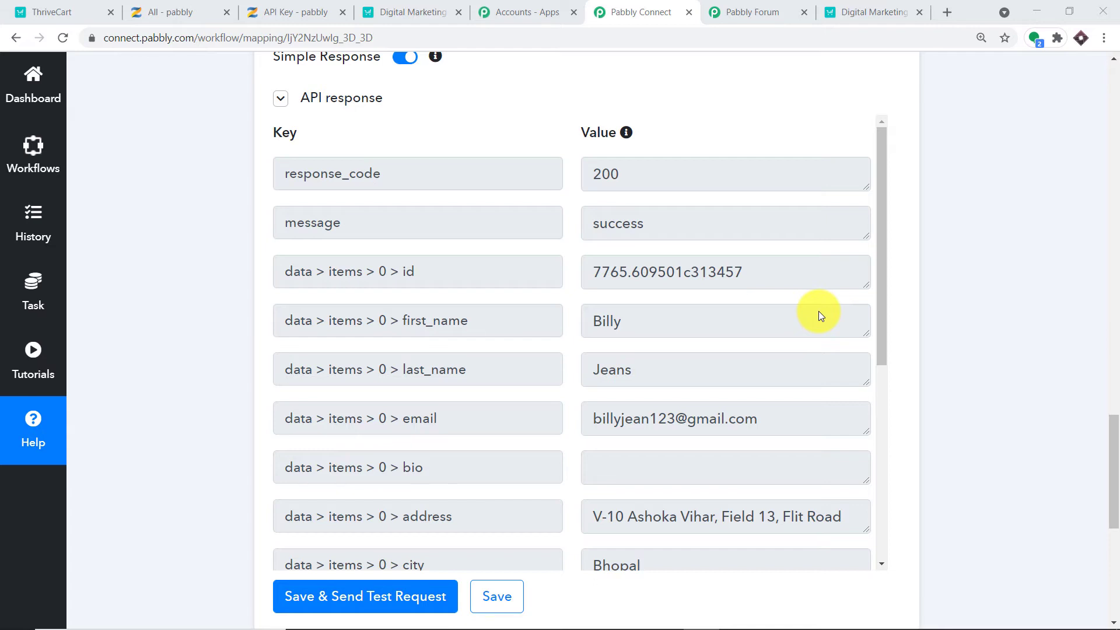
Add an action step after the Zenler search and make it Router by Pabbly, searching 'rou'.
scroll(1112, 462, "down", 6)
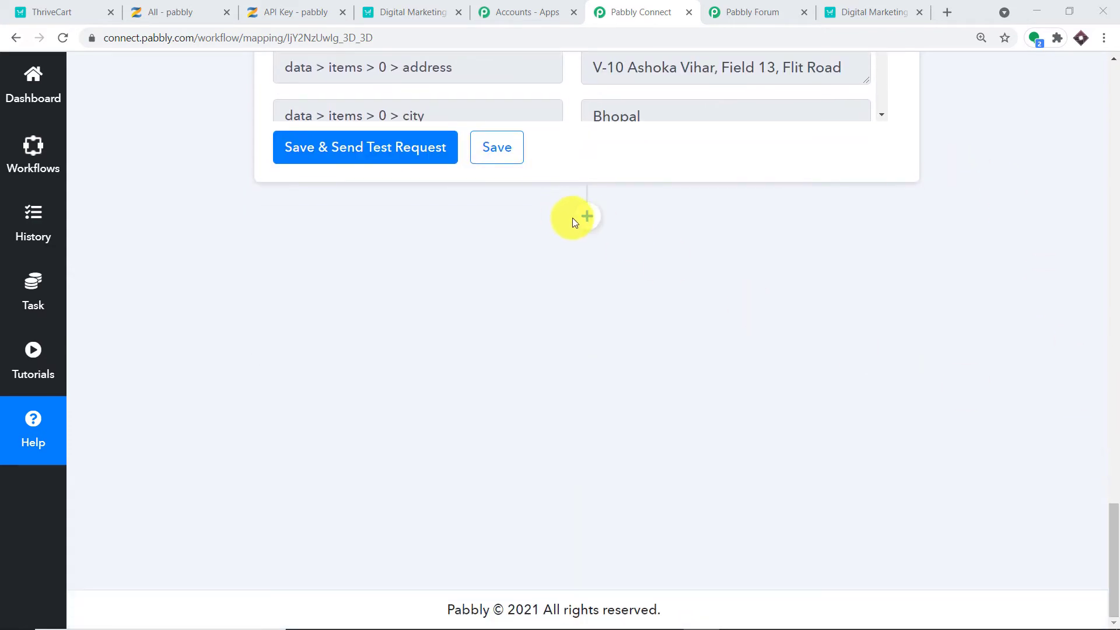
left_click(585, 217)
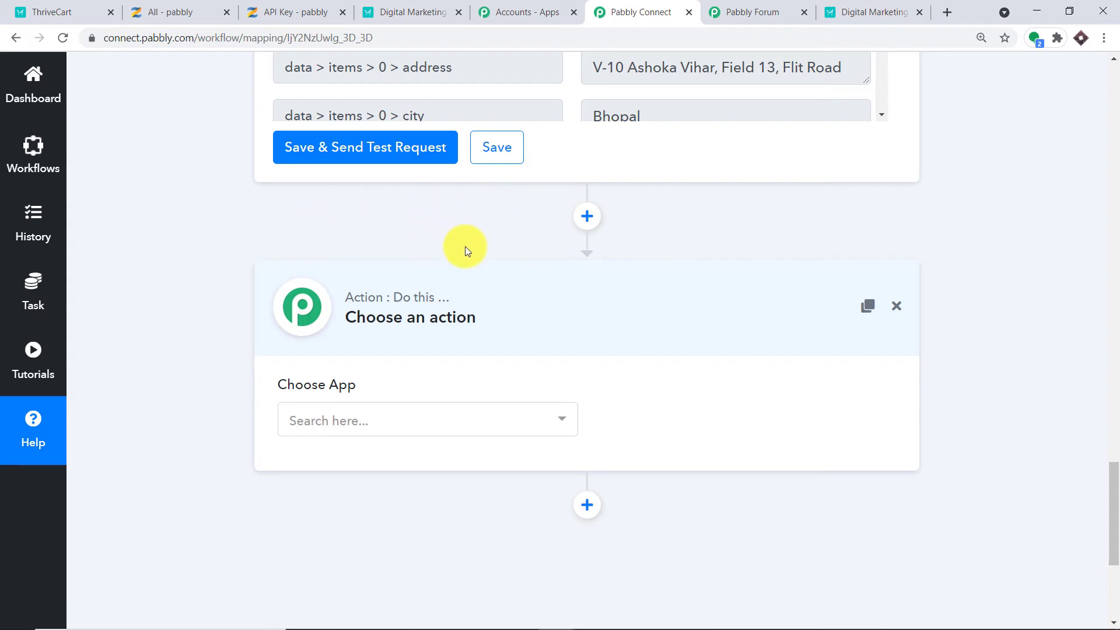
left_click(443, 420)
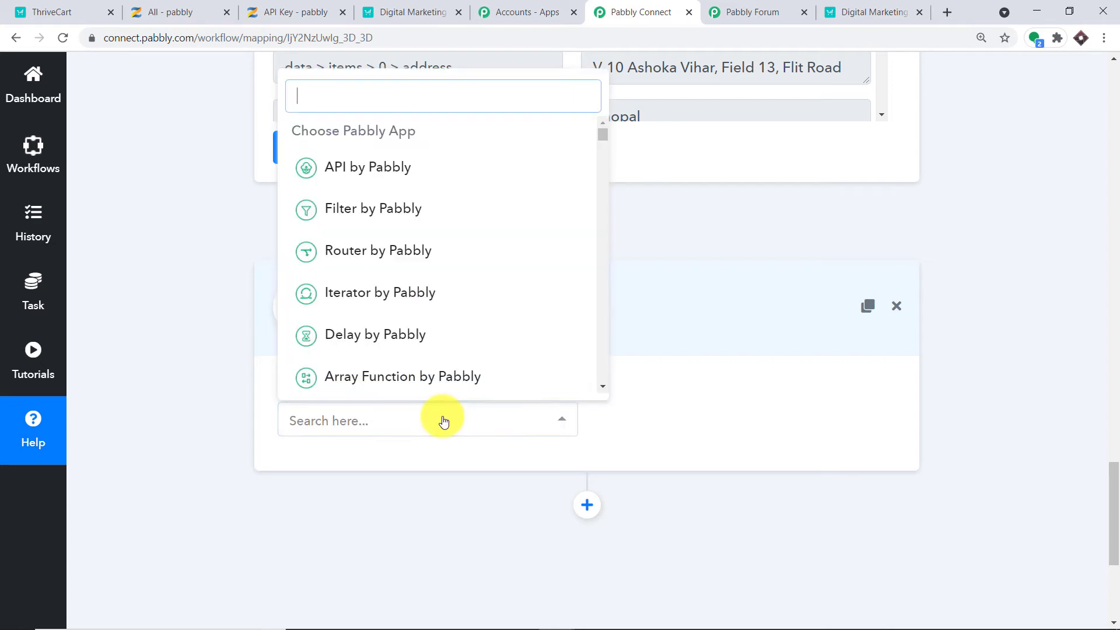
type("rou")
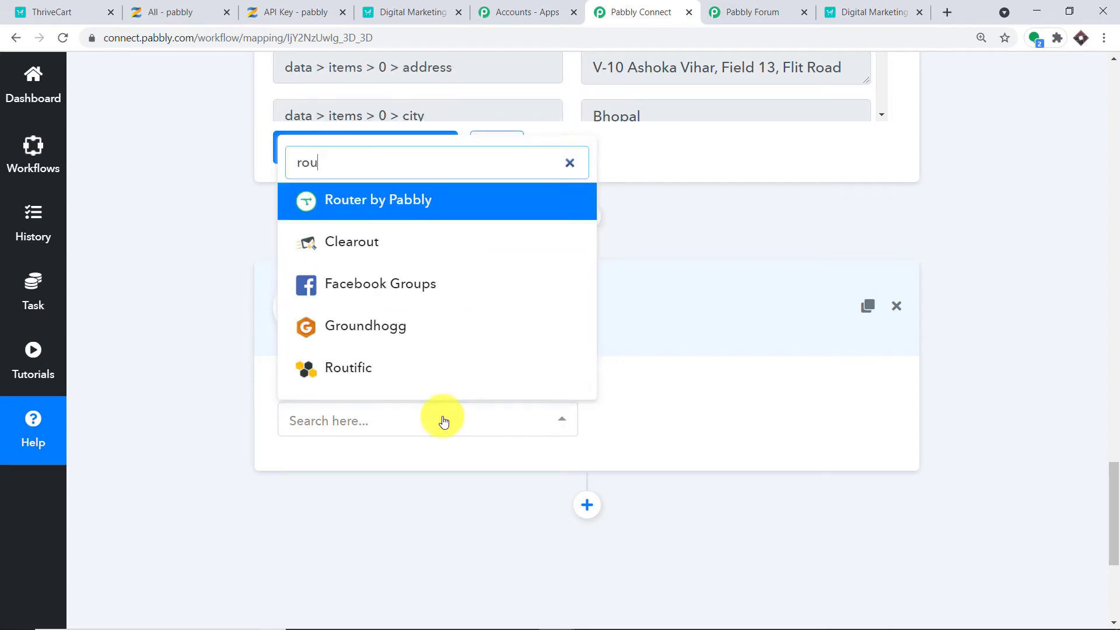
left_click(477, 212)
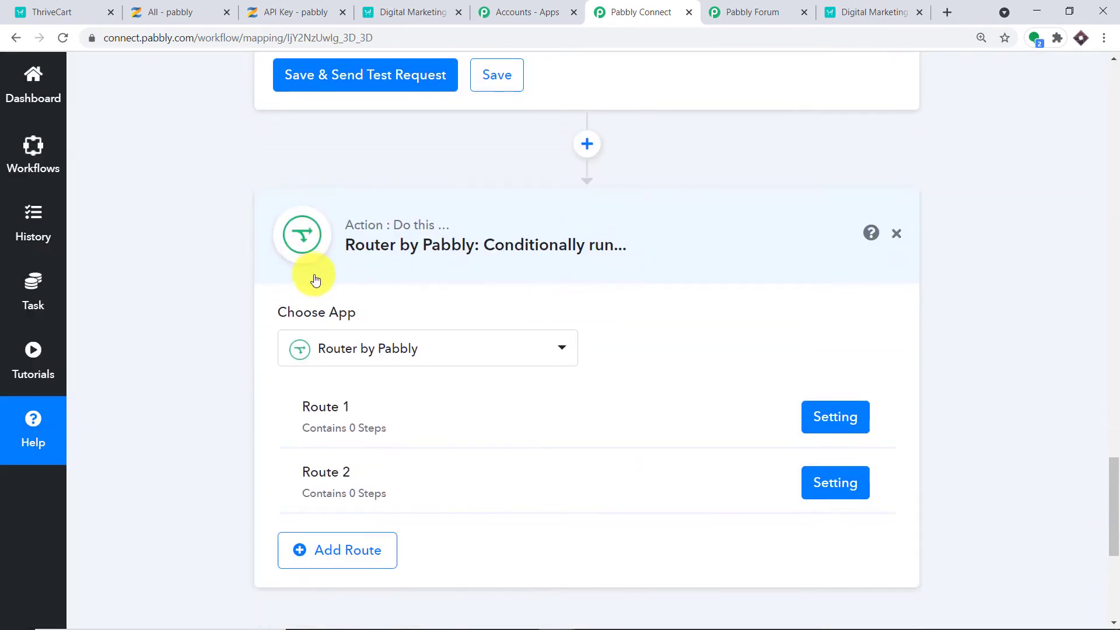
scroll(289, 286, "down", 1)
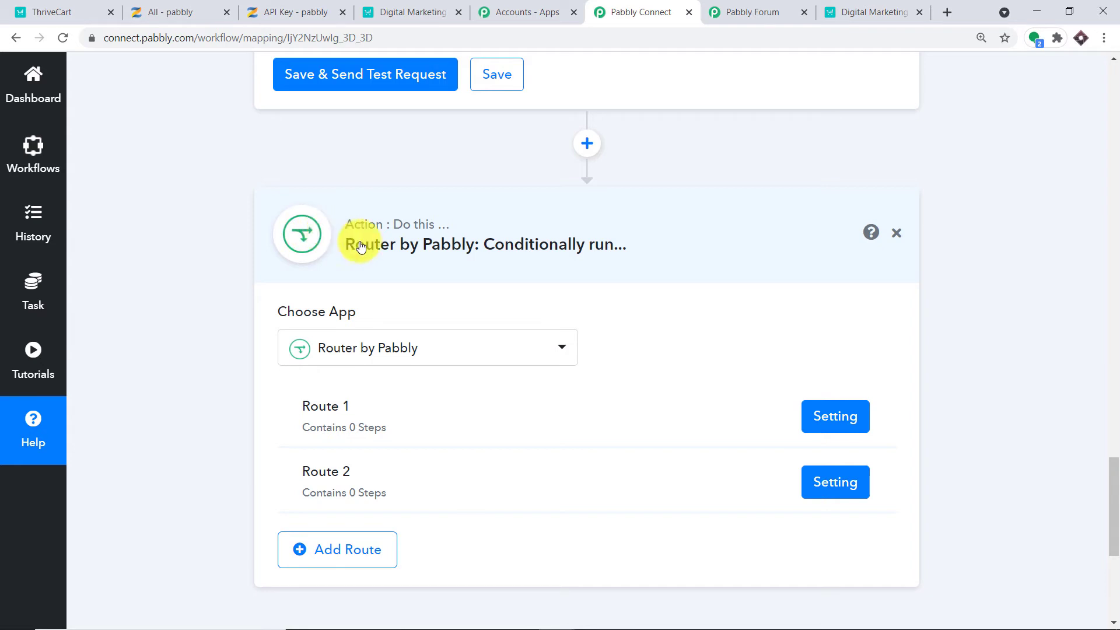
Rename Route 1 to USER IS PRESENT.
left_click(891, 417)
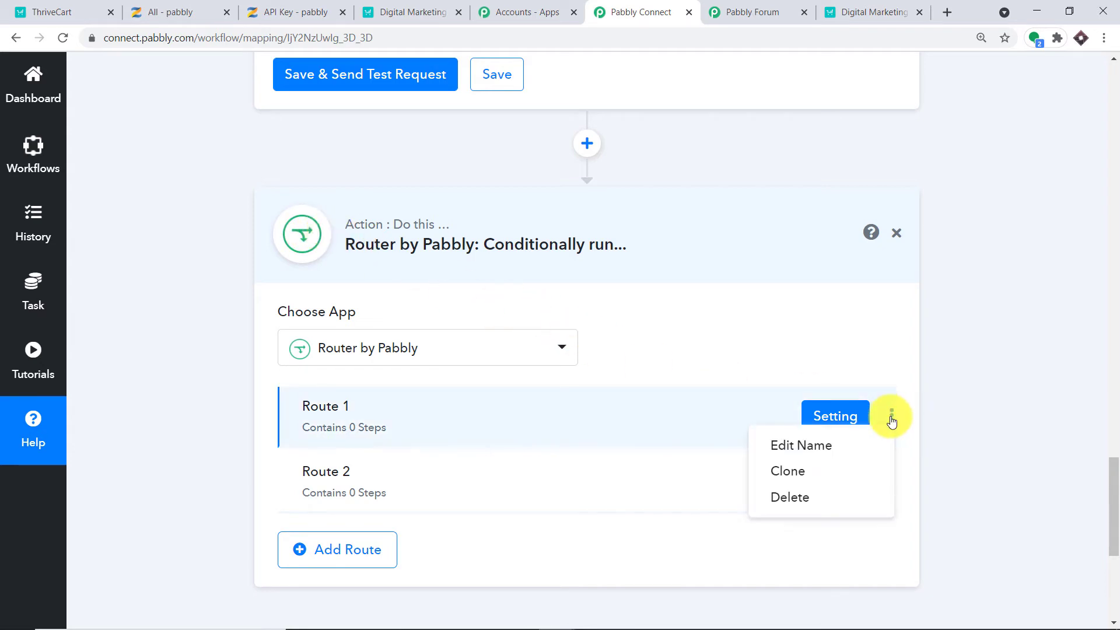
left_click(846, 448)
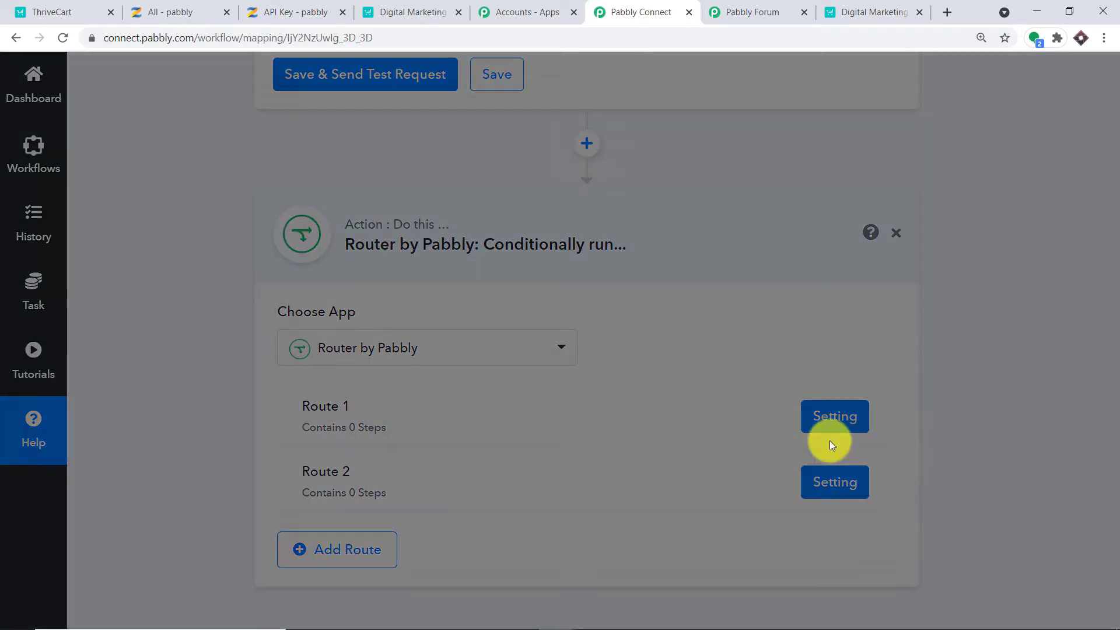
key("BackSpace")
key("BackSpace")
key("BackSpace")
key("BackSpace")
key("BackSpace")
key("BackSpace")
key("BackSpace")
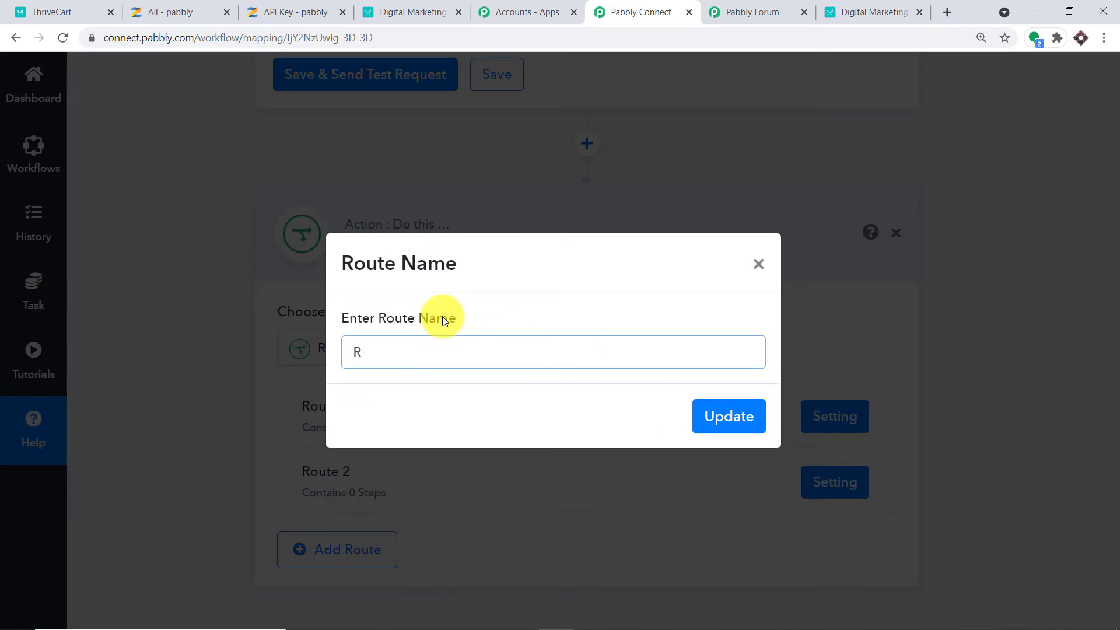
type("USER EXIST")
key("BackSpace")
key("BackSpace")
key("BackSpace")
key("BackSpace")
key("BackSpace")
key("BackSpace")
type("IS PRESENT")
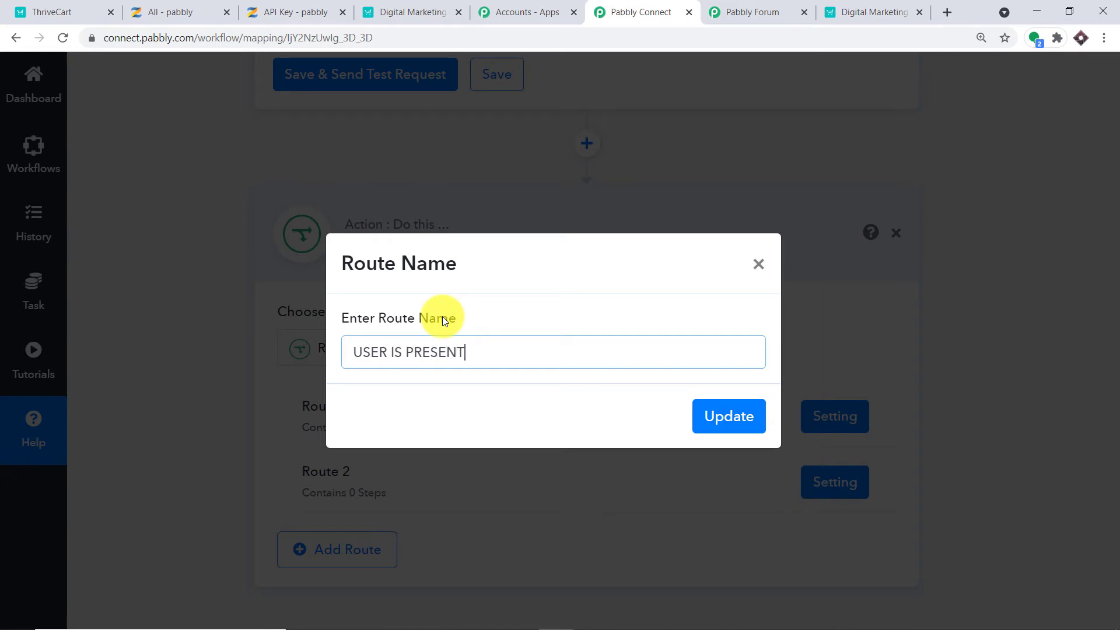
left_click(736, 417)
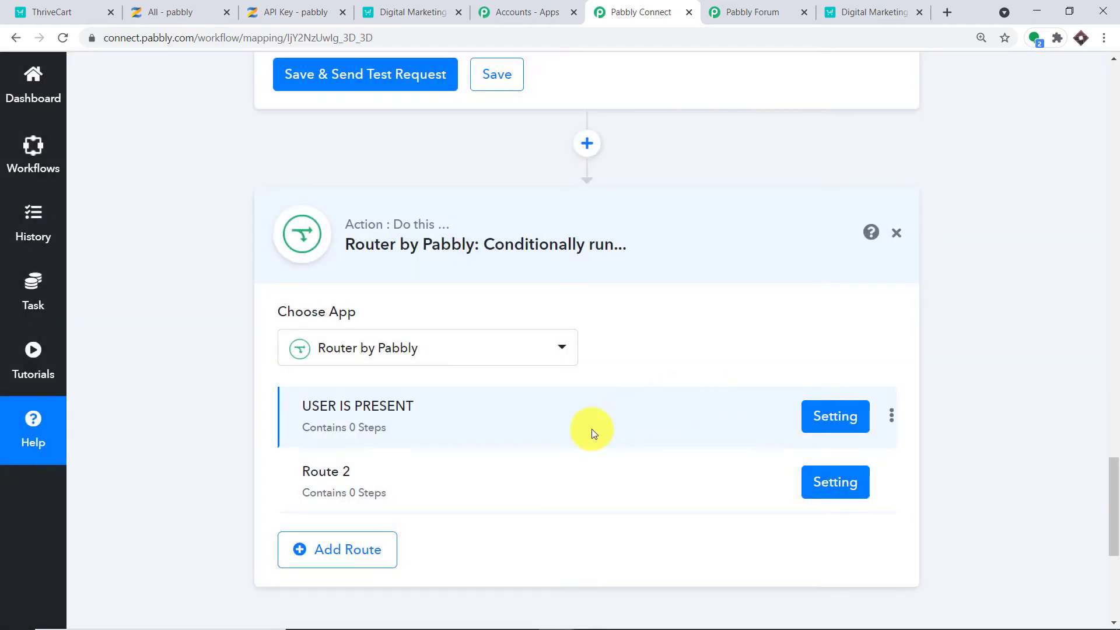
Rename Route 2 to USER IS NOT PRESENT.
left_click(891, 483)
left_click(834, 510)
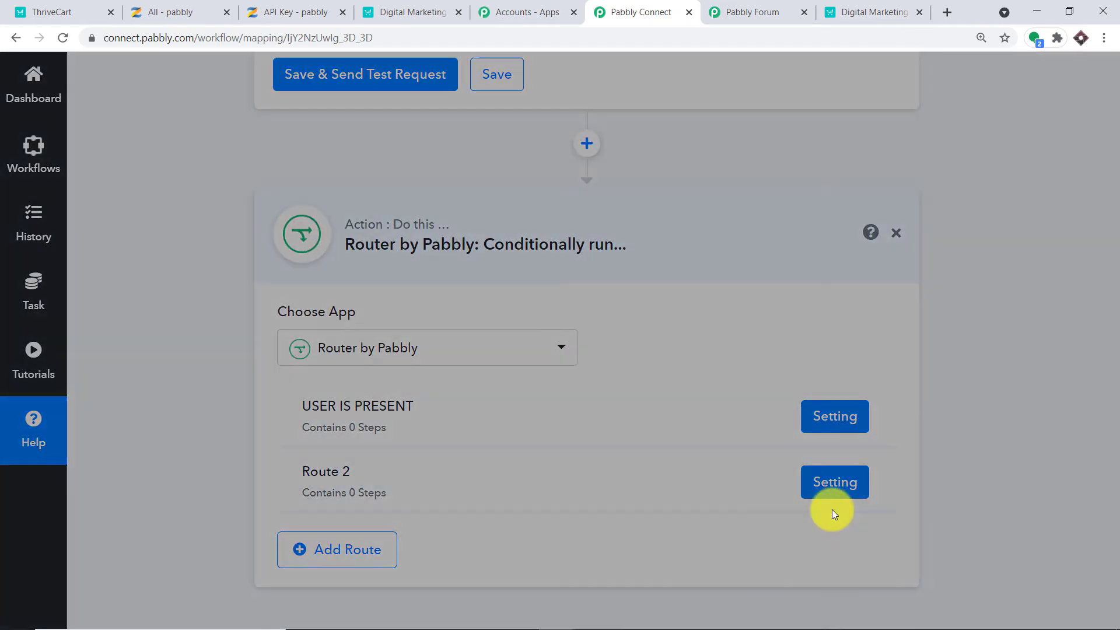
key("BackSpace")
key("BackSpace")
key("BackSpace")
key("BackSpace")
key("BackSpace")
key("BackSpace")
key("BackSpace")
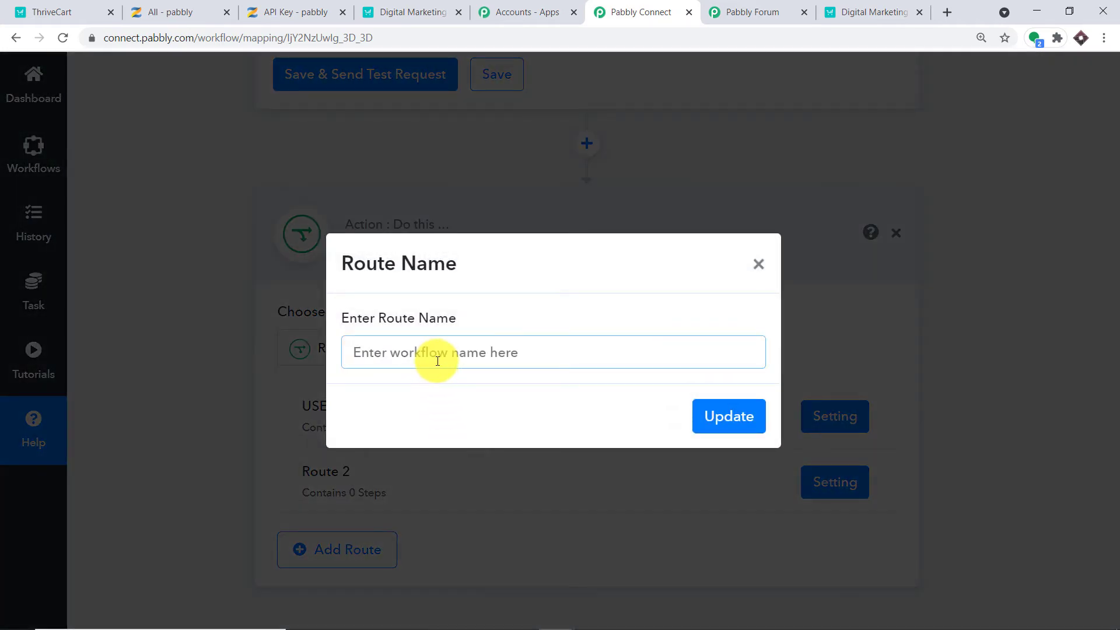
type("USER IS ")
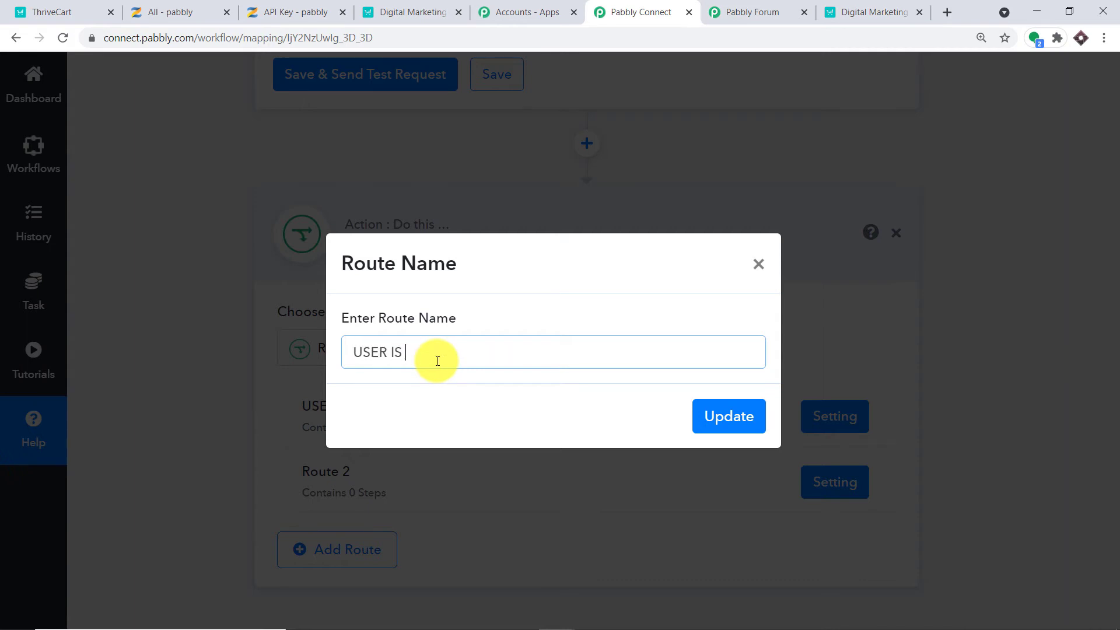
type("NOT PRESENT")
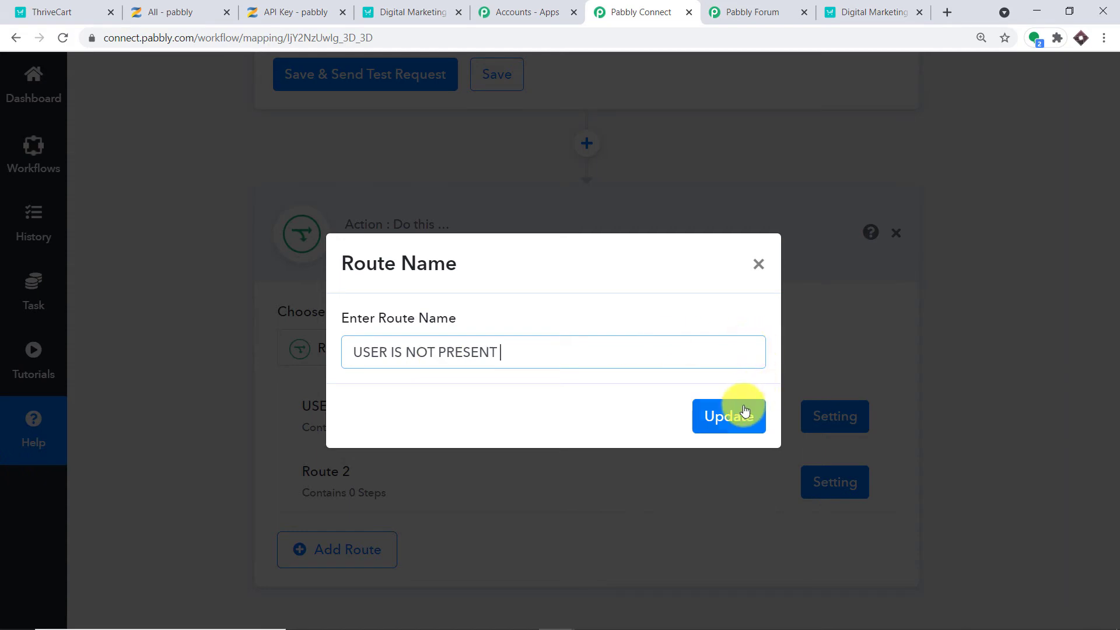
left_click(729, 417)
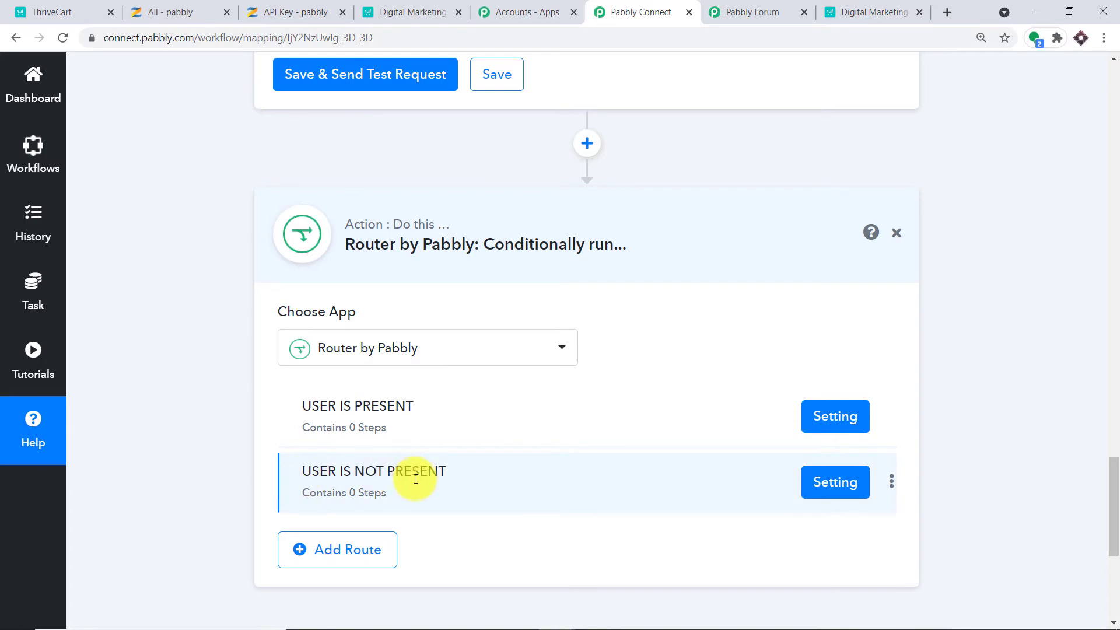
scroll(815, 314, "up", 10)
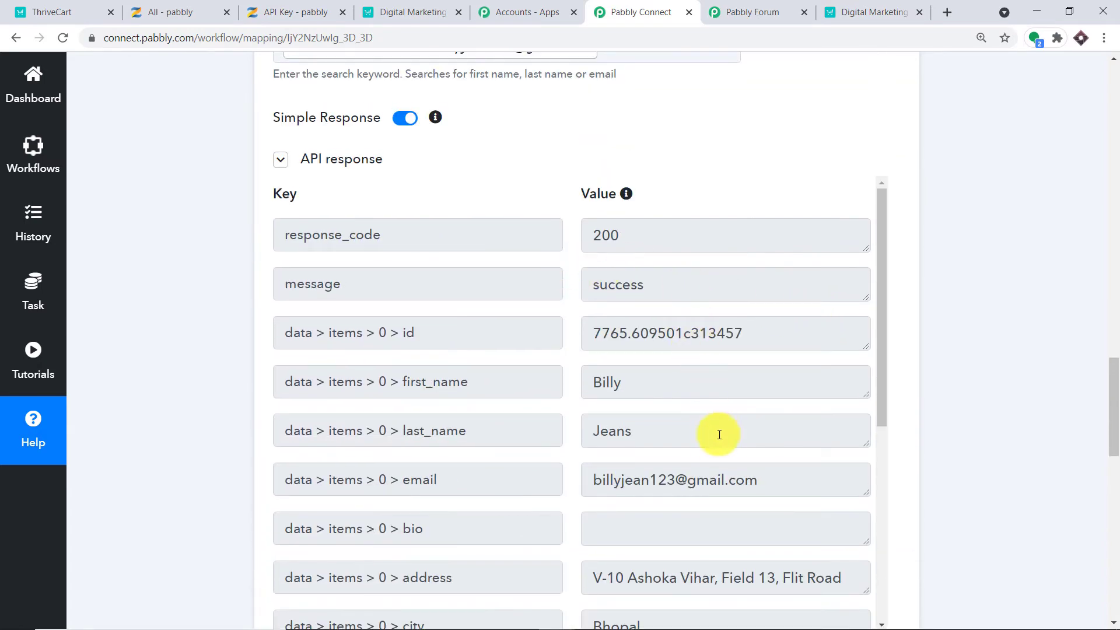
scroll(719, 435, "down", 2)
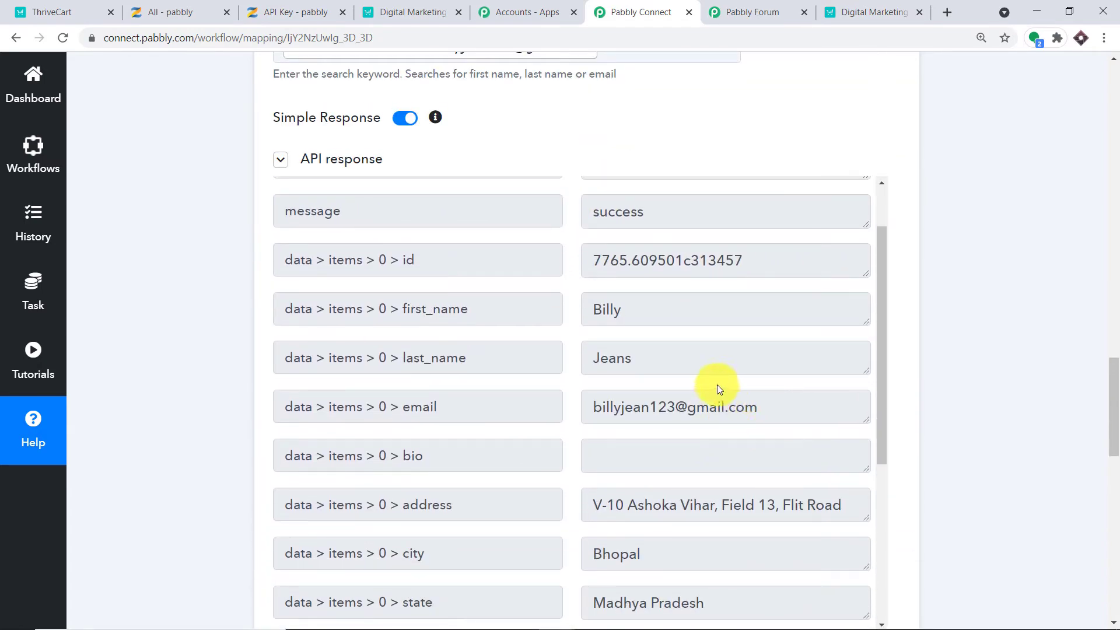
left_click_drag(1115, 395, 1116, 540)
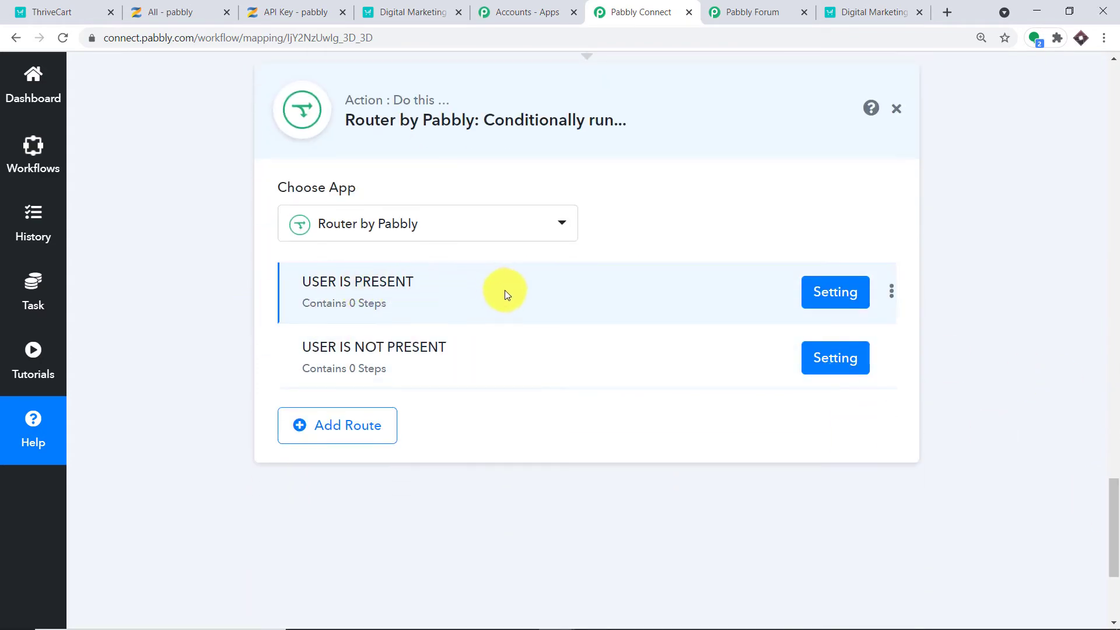
Set the USER IS PRESENT filter to Zenler: Search User data > items > 0 > id Is Exist.
left_click(826, 290)
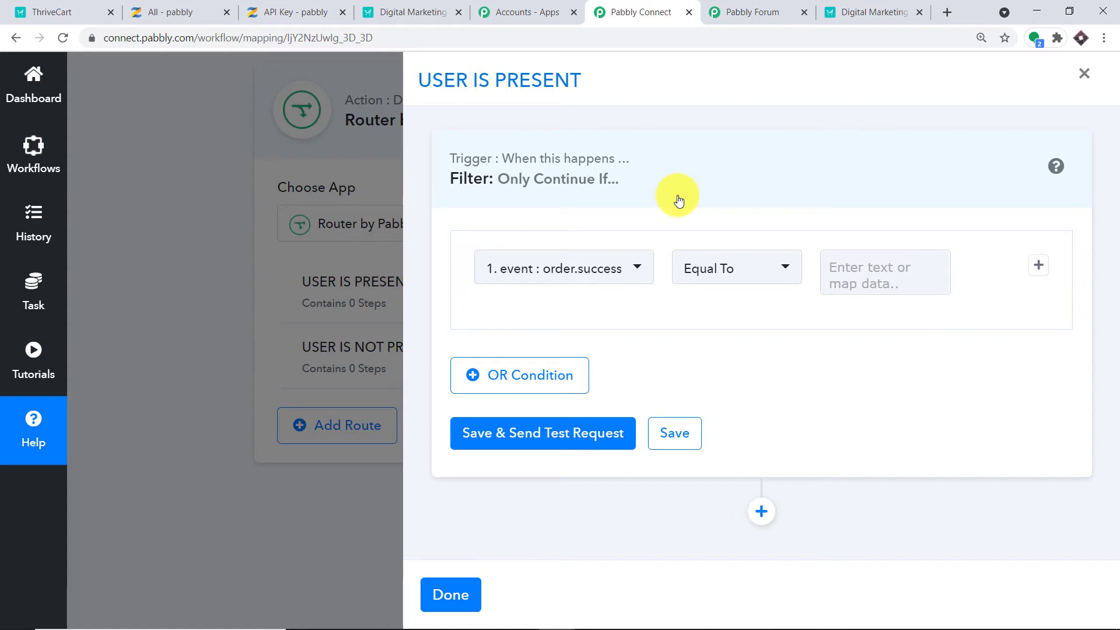
left_click(576, 273)
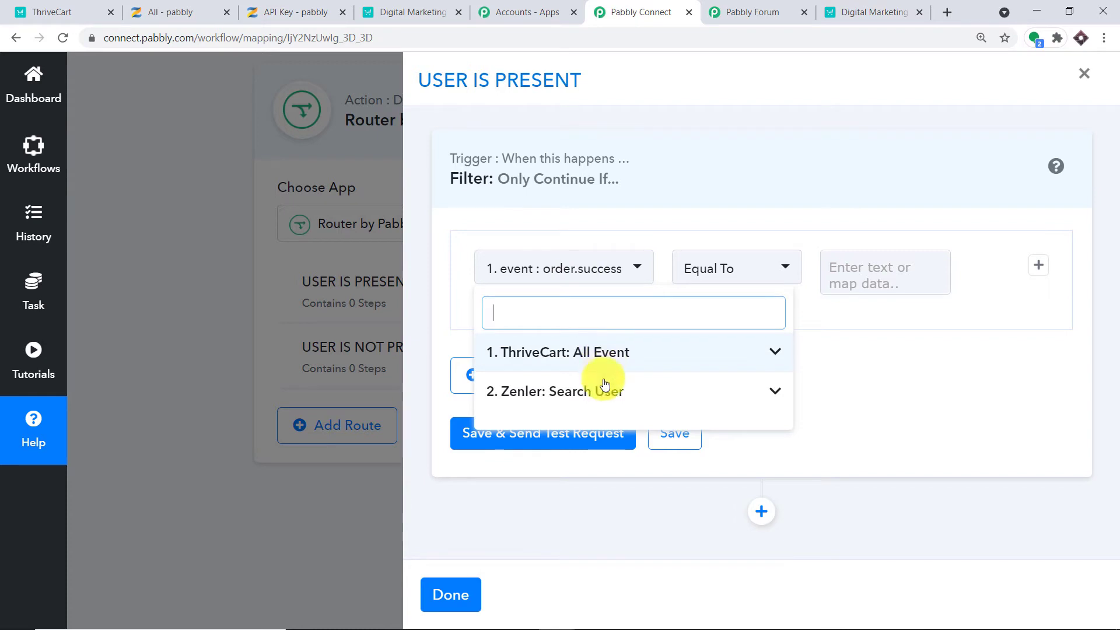
left_click(604, 391)
scroll(630, 428, "down", 1)
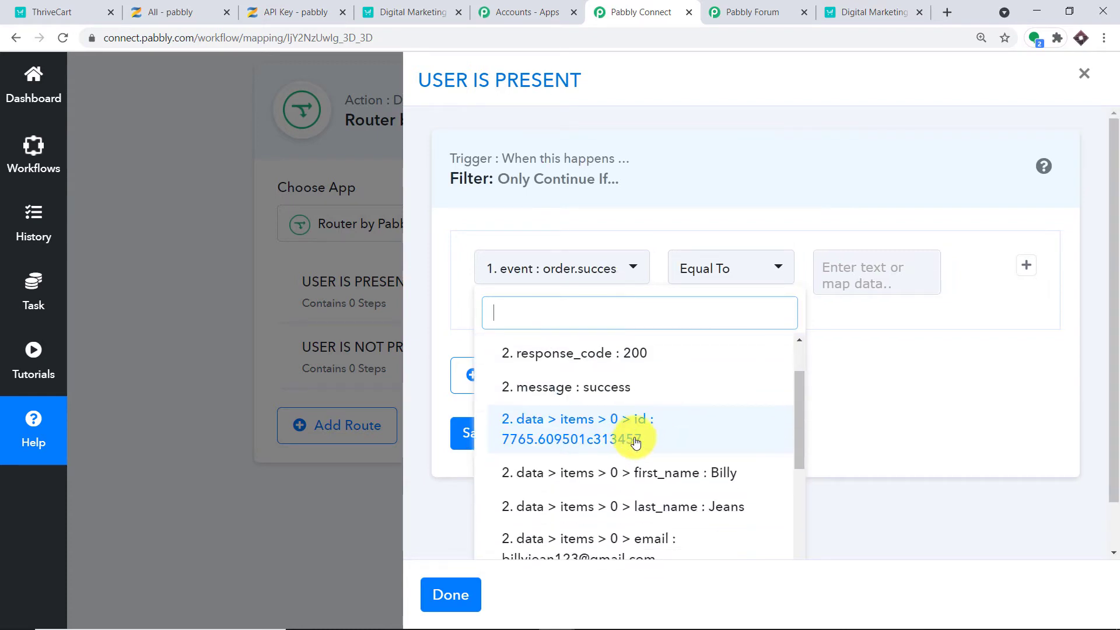
left_click(632, 442)
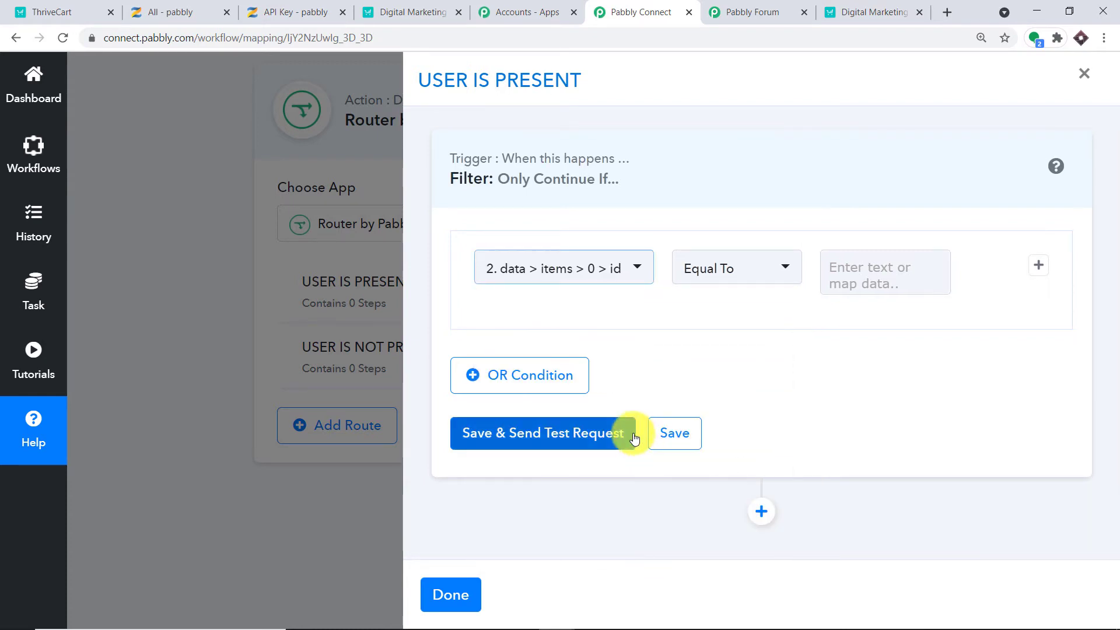
left_click(612, 278)
scroll(630, 281, "up", 5)
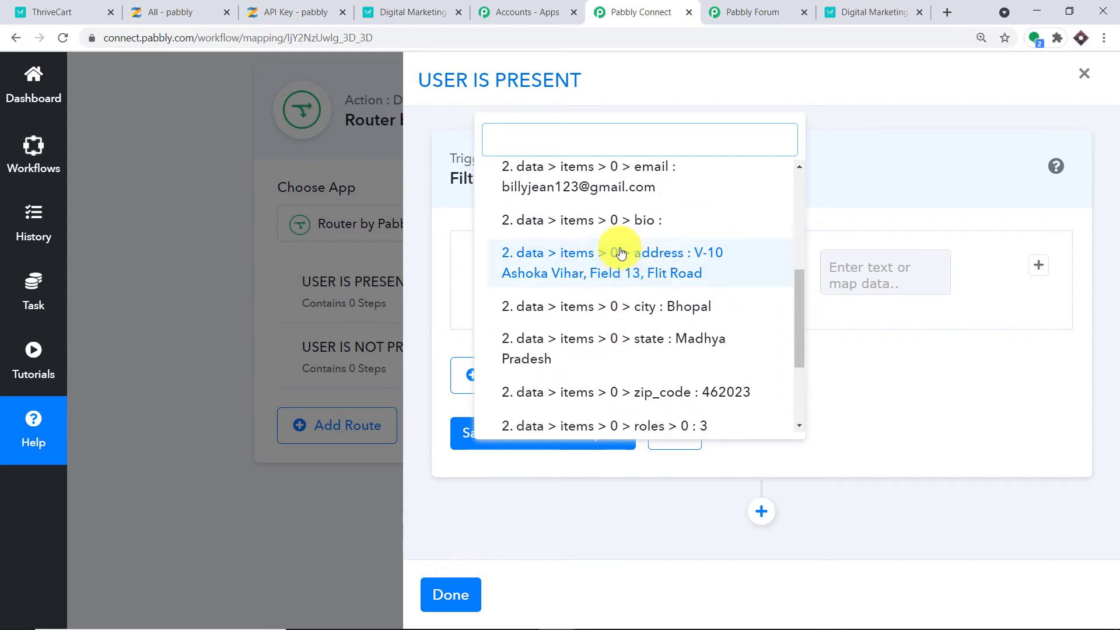
scroll(621, 248, "up", 1)
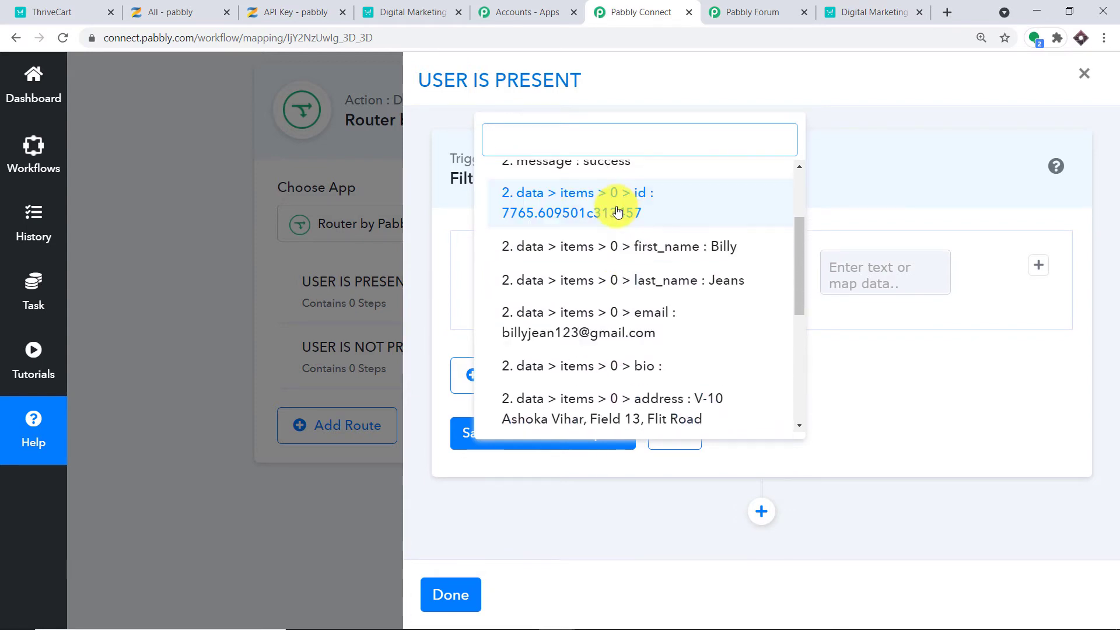
left_click(744, 190)
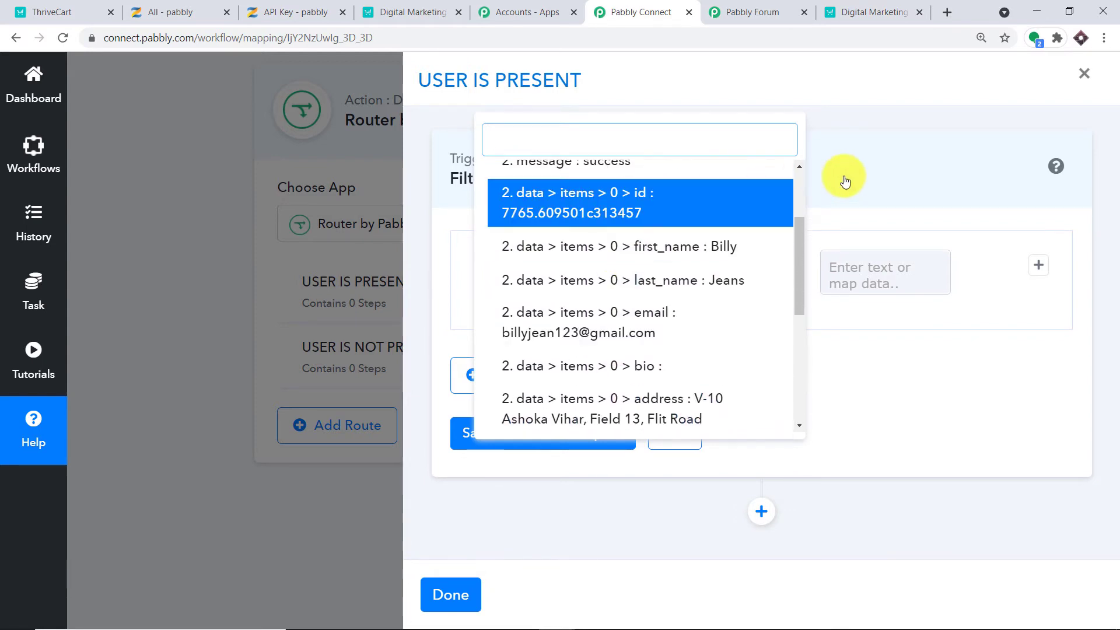
left_click(736, 267)
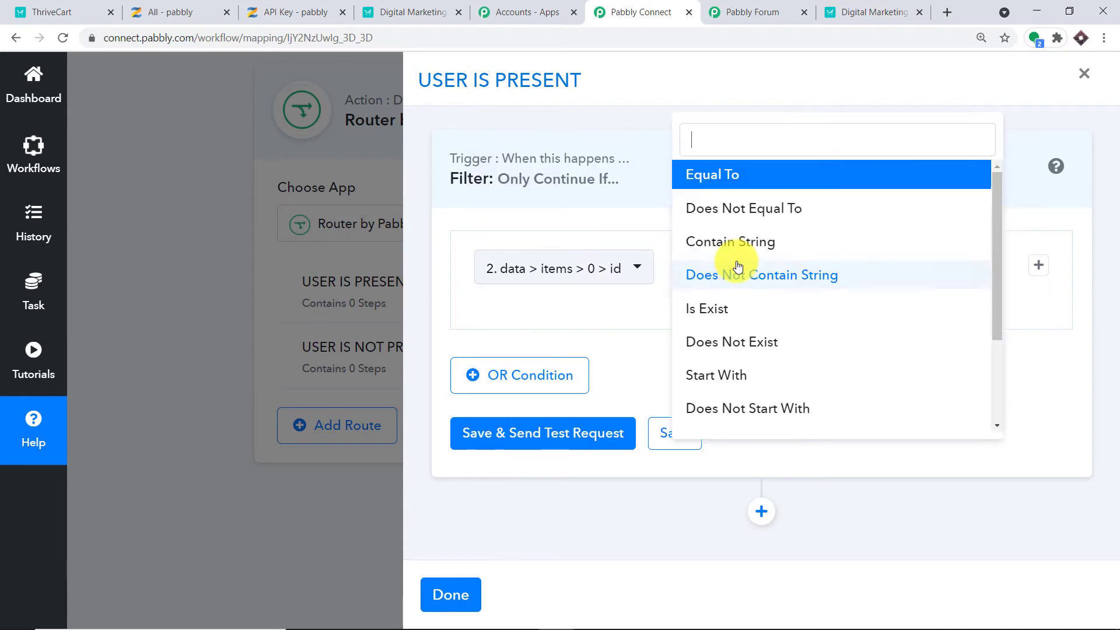
left_click(745, 306)
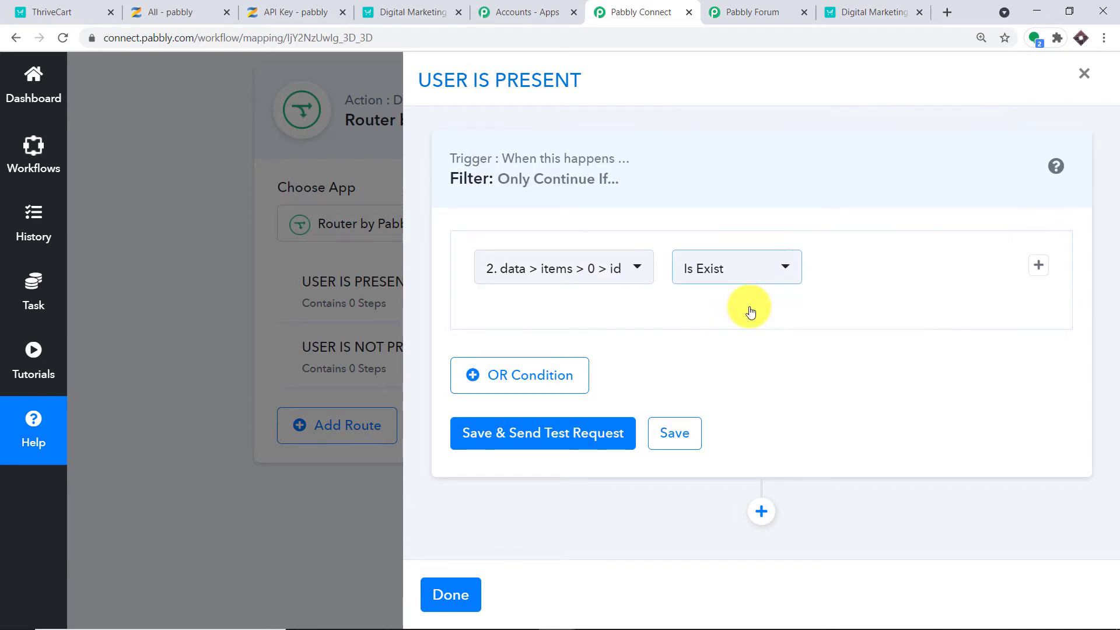
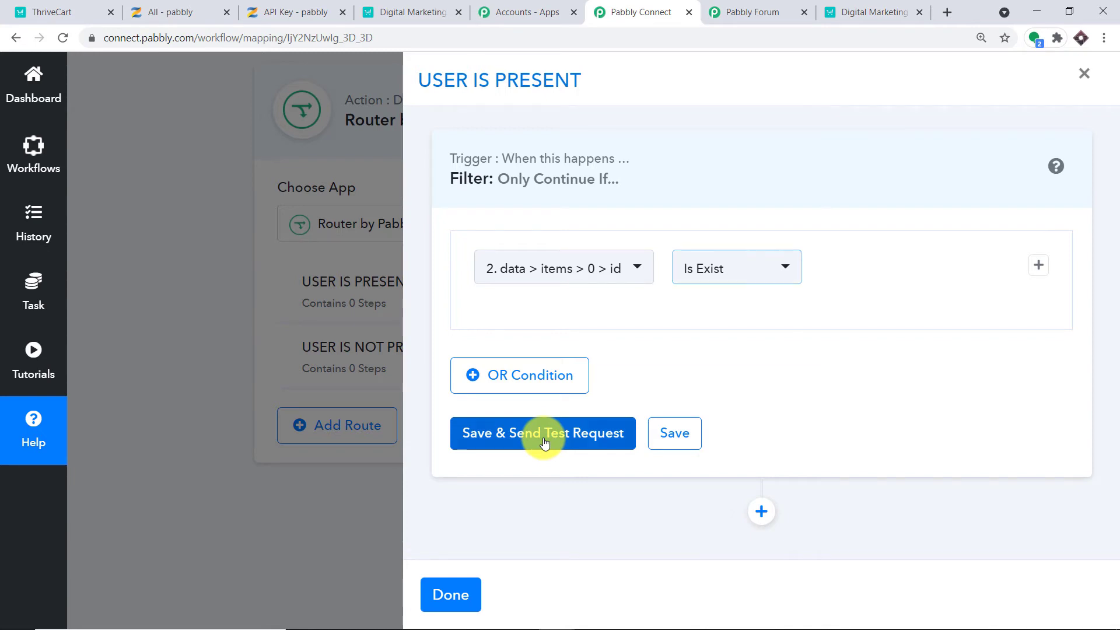
Save the USER IS PRESENT filter and test it, confirming the condition is true.
left_click(544, 442)
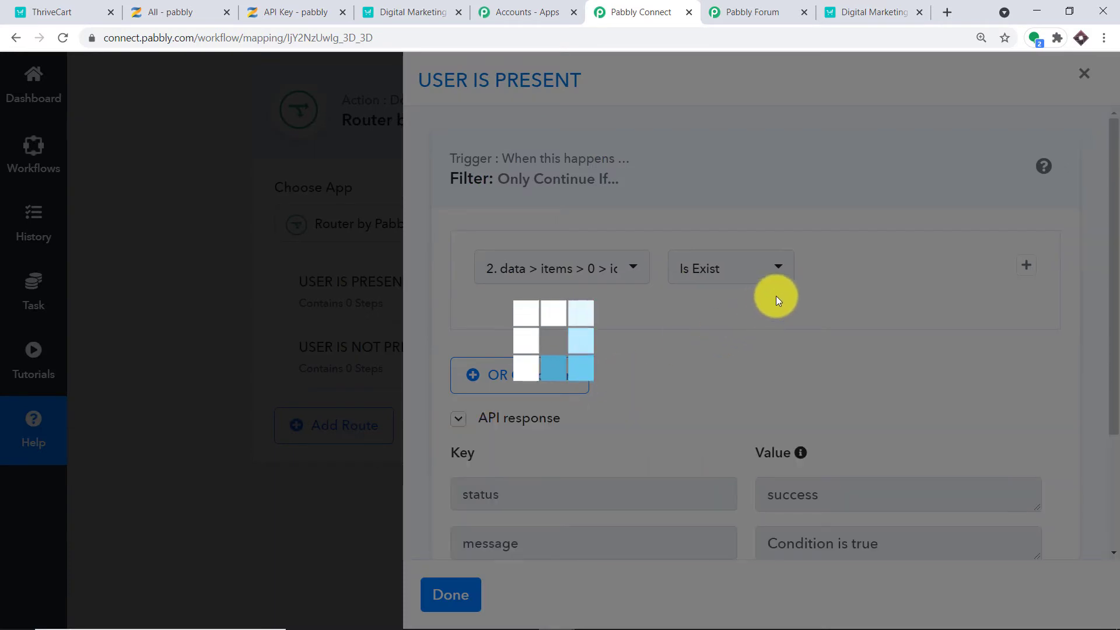
scroll(813, 302, "down", 3)
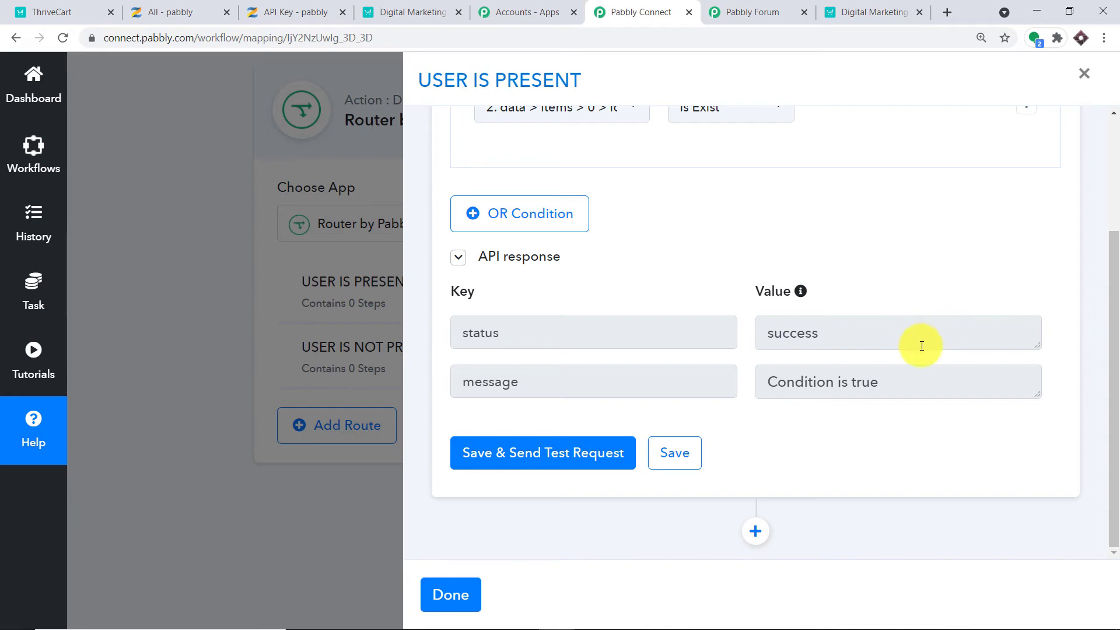
scroll(927, 339, "up", 2)
scroll(913, 344, "down", 2)
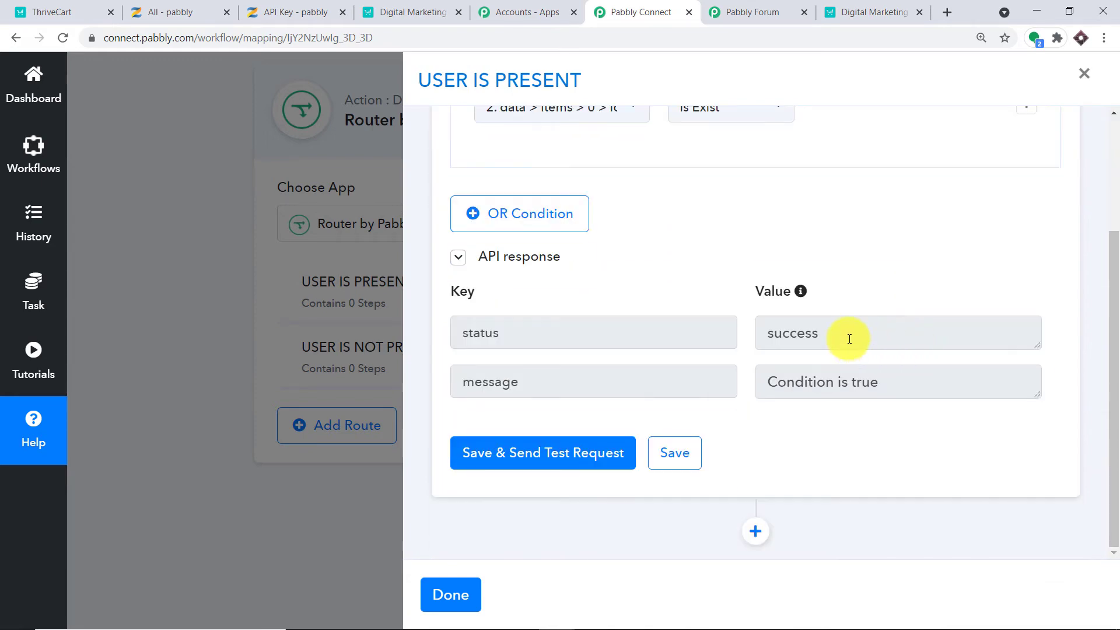
left_click(170, 12)
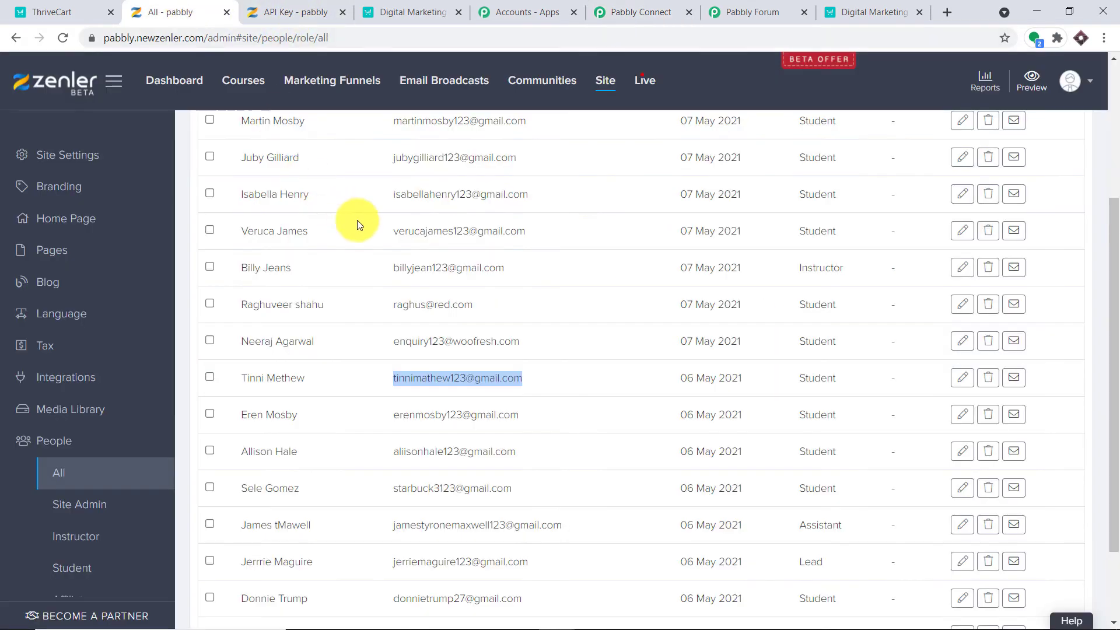
scroll(404, 265, "up", 4)
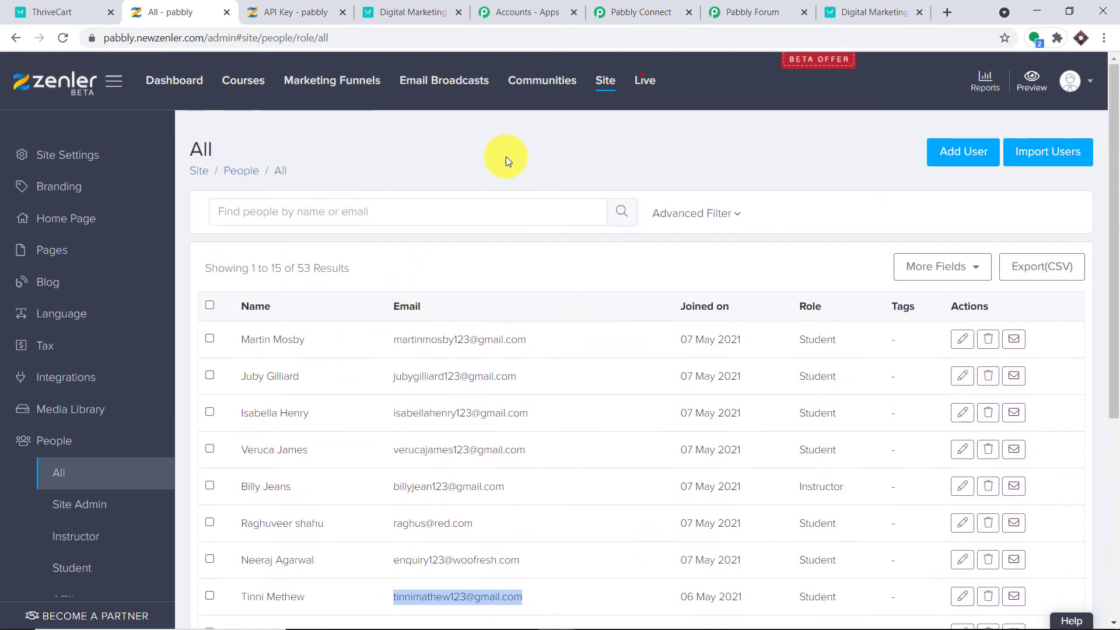
left_click(553, 176)
scroll(522, 210, "down", 5)
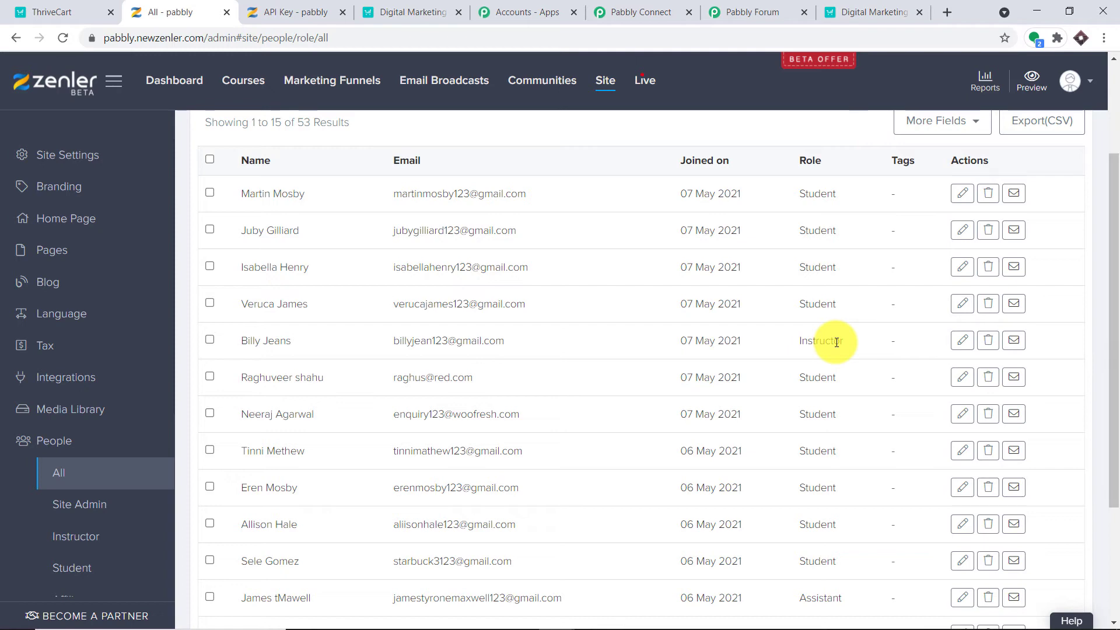
left_click(761, 6)
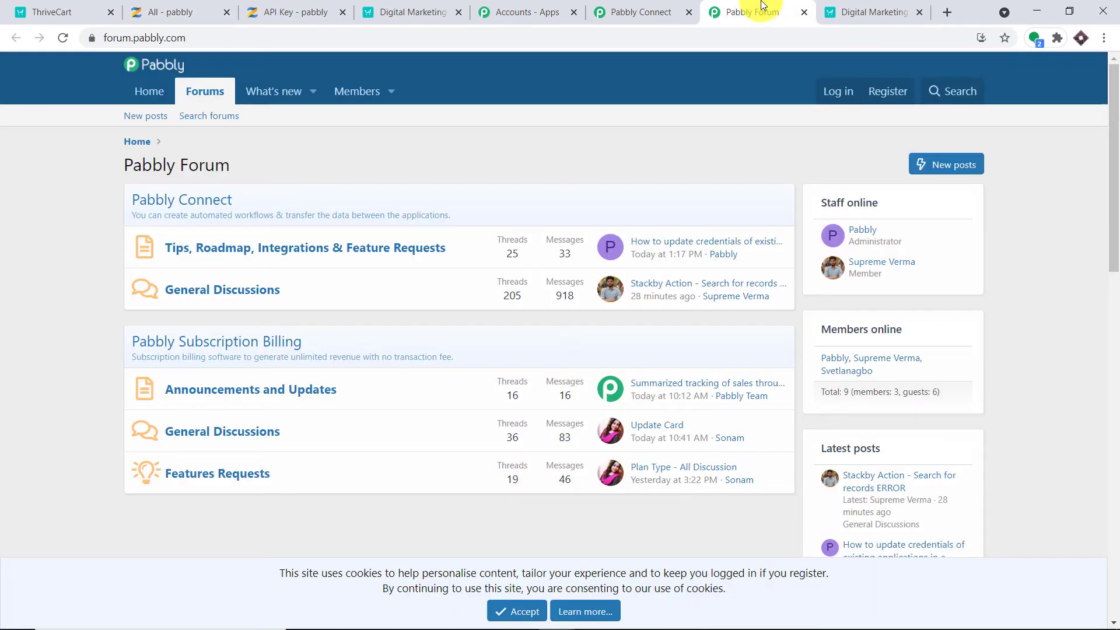
left_click(654, 11)
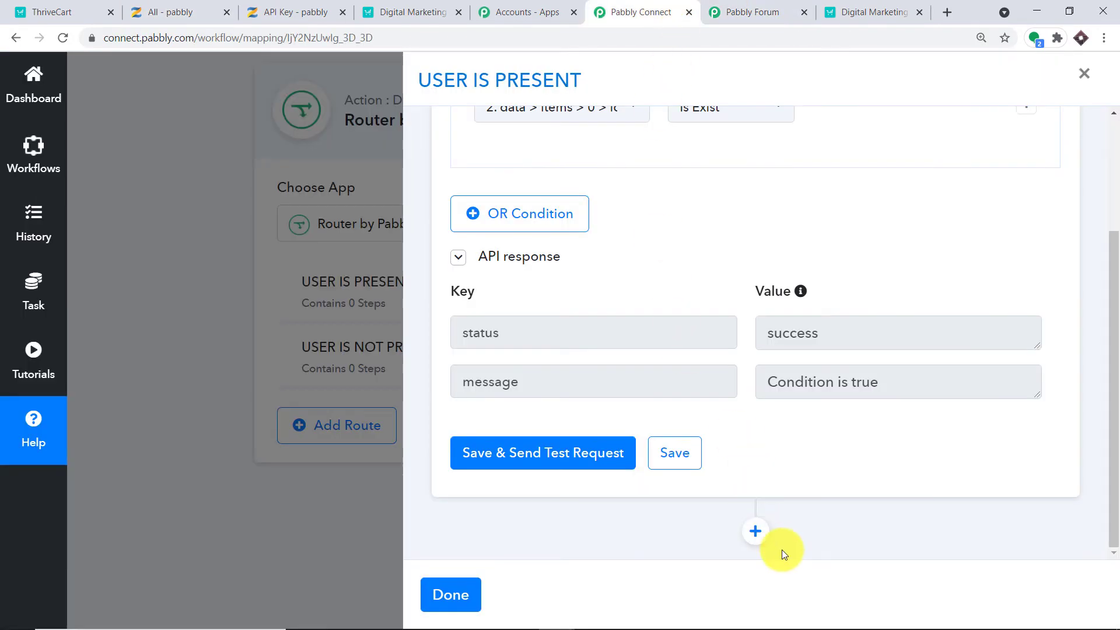
Add a Zenler step below the filter with the Update a User action event.
left_click(756, 530)
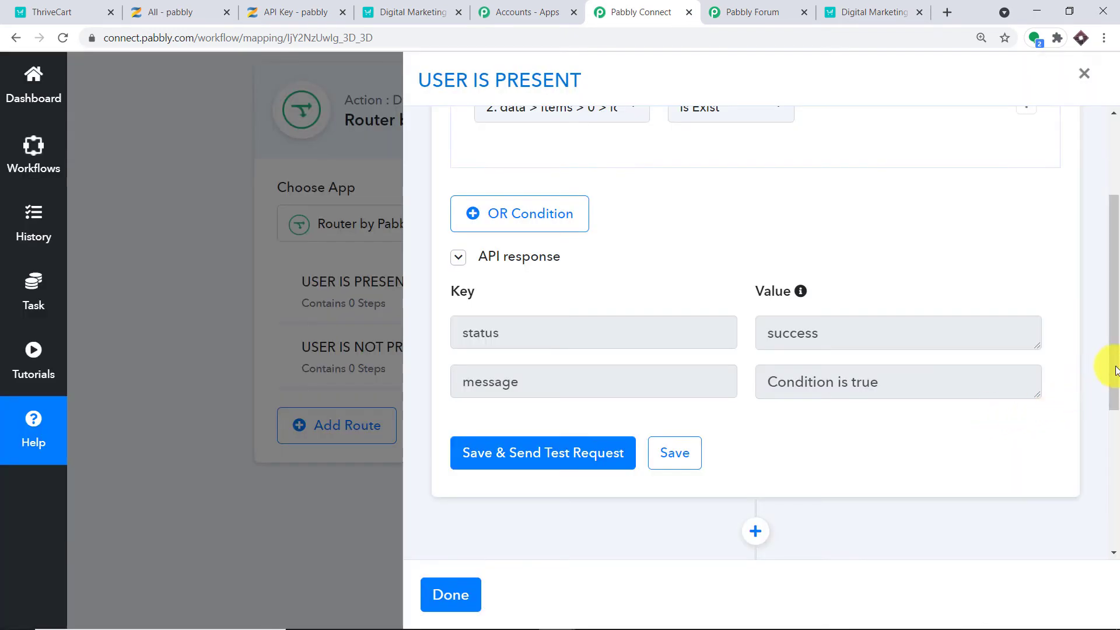
scroll(1114, 408, "down", 1)
left_click_drag(1114, 443, 1112, 545)
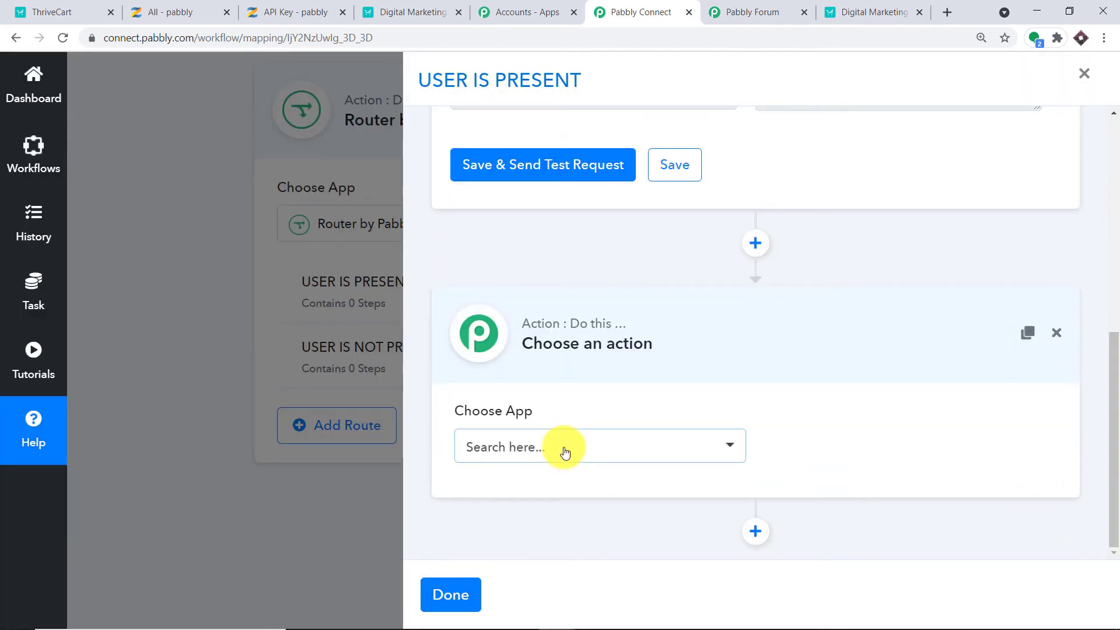
left_click(563, 449)
type("ZEN")
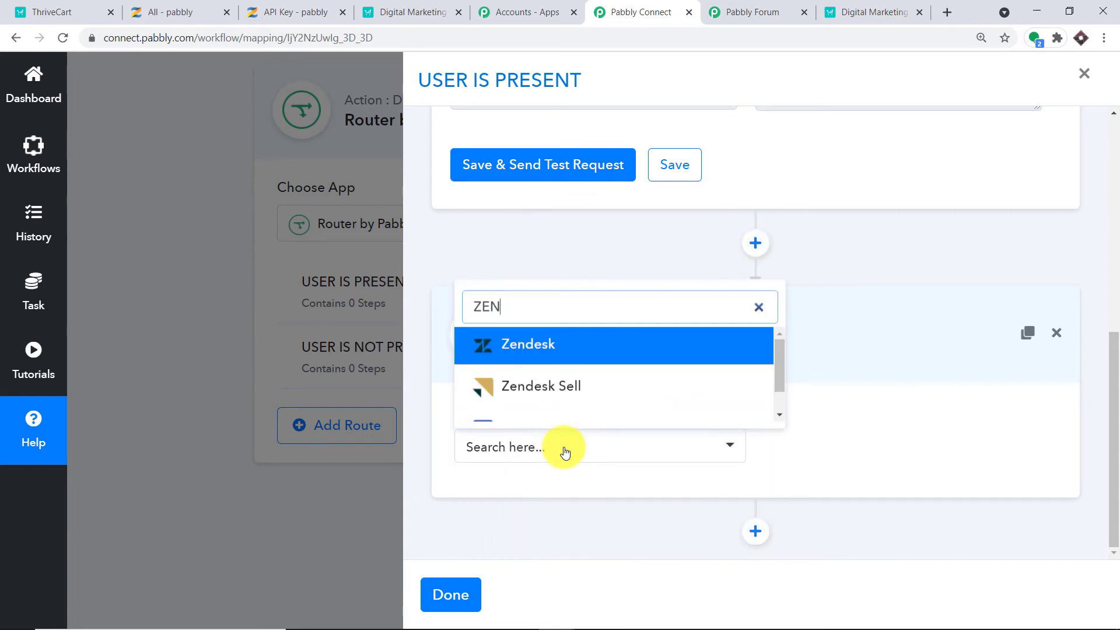
type("LER")
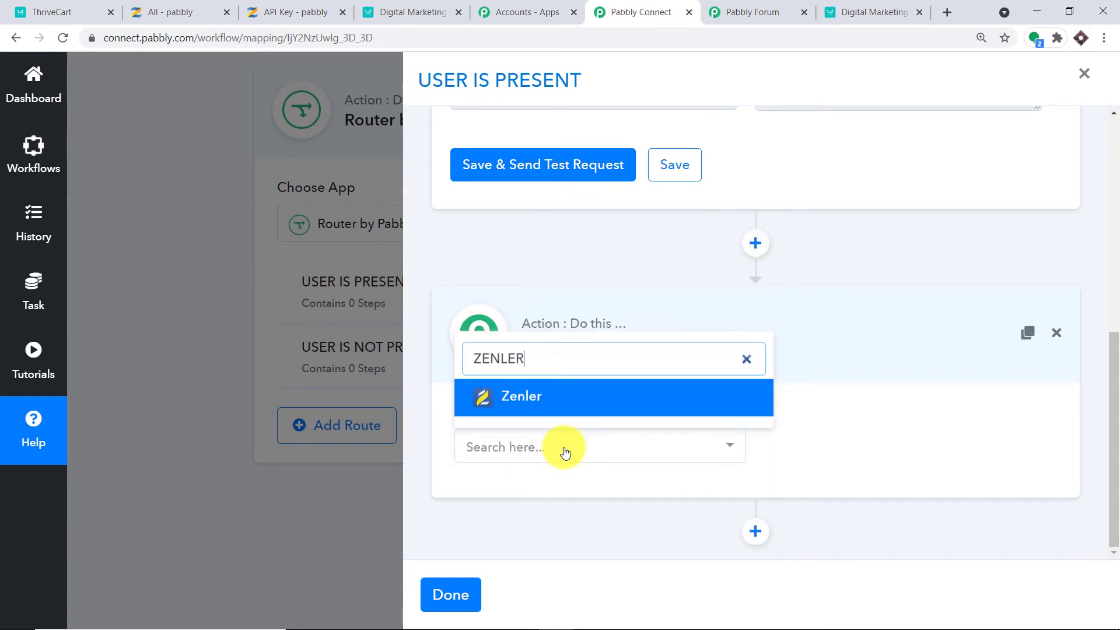
left_click(586, 400)
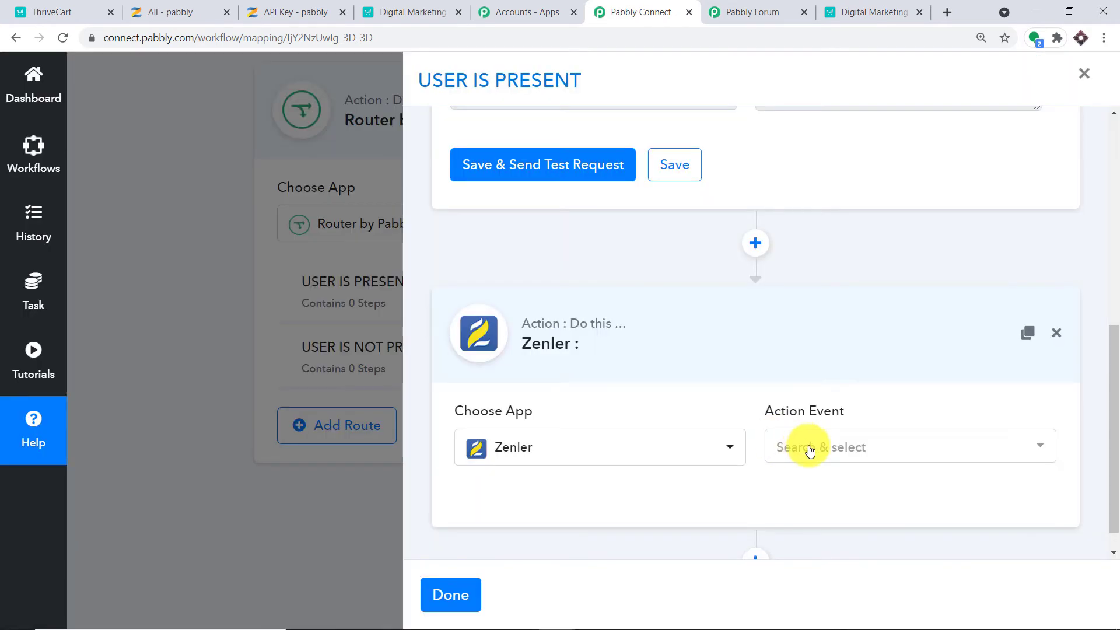
left_click(809, 449)
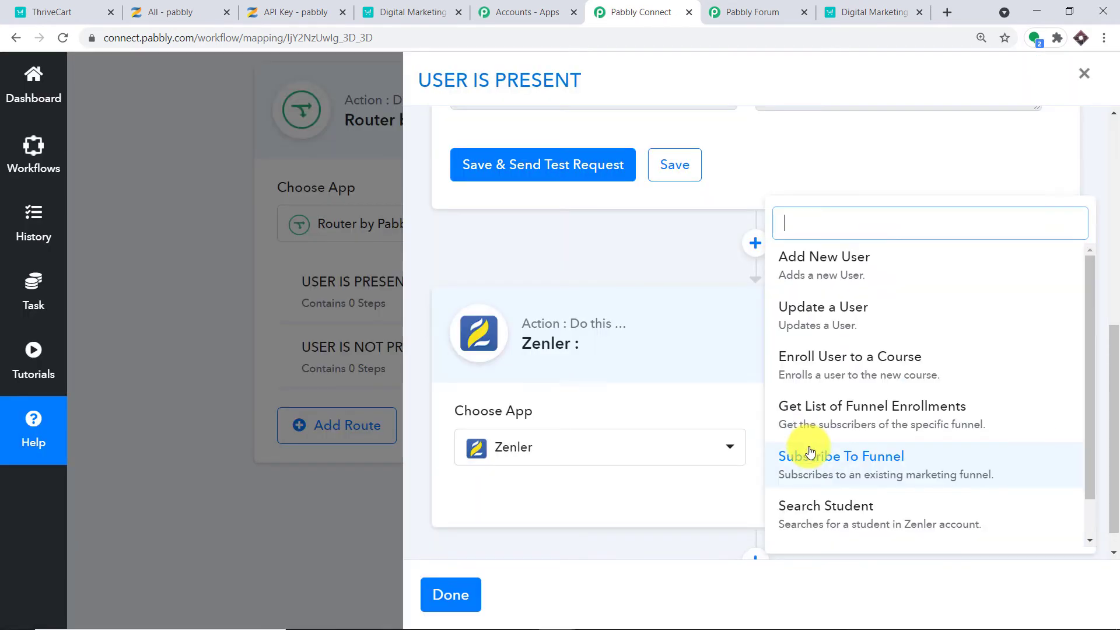
left_click(826, 320)
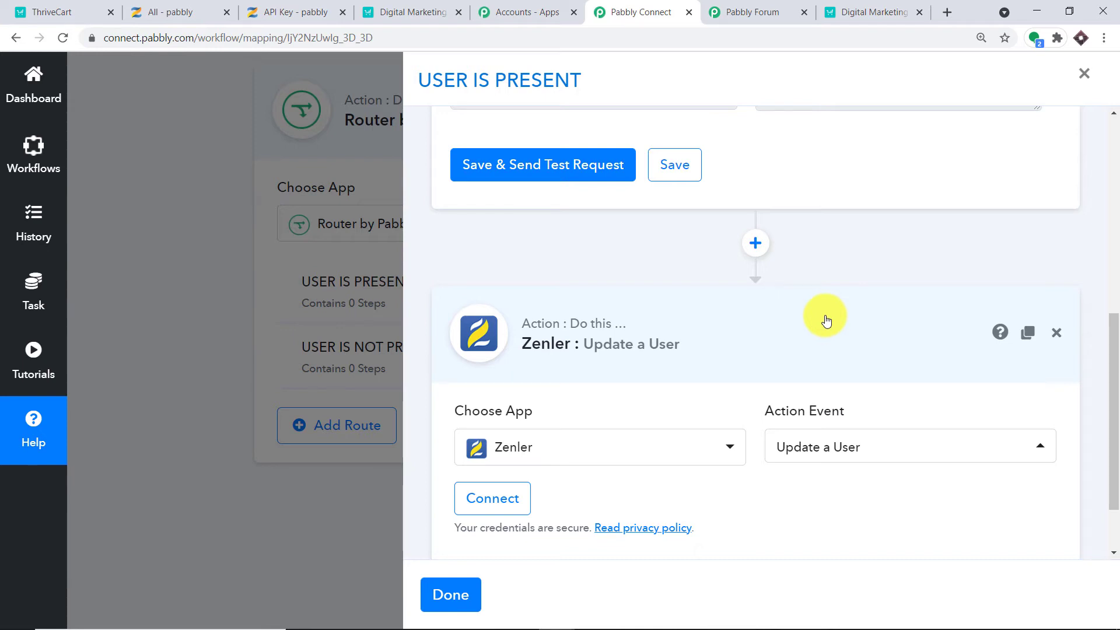
scroll(825, 323, "down", 2)
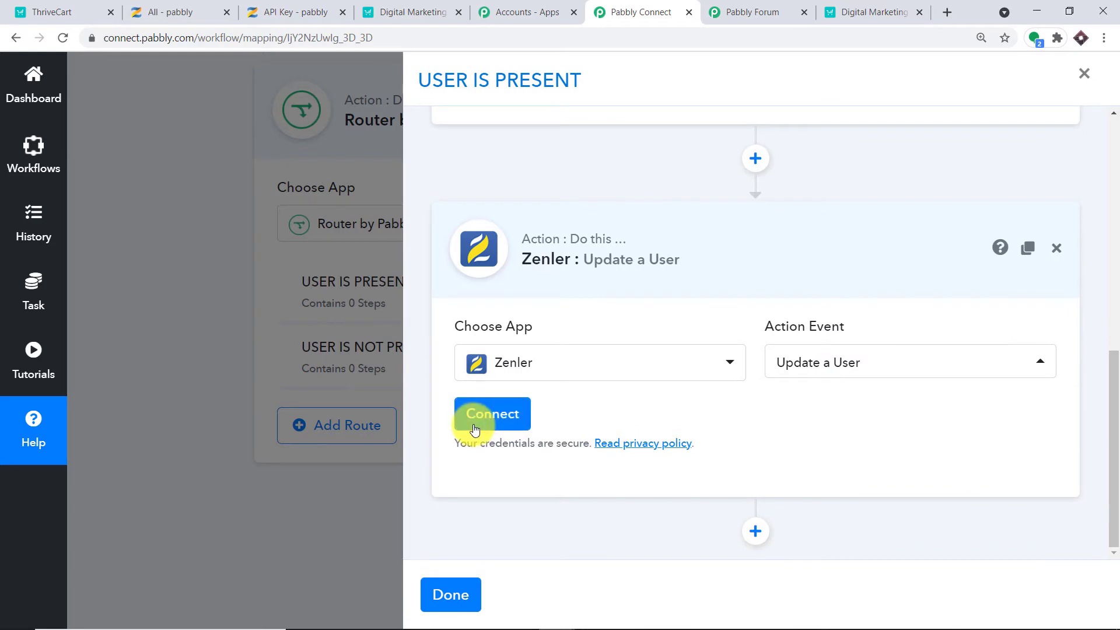
Connect the Update a User step through the existing Zenler #23 connection.
left_click(474, 424)
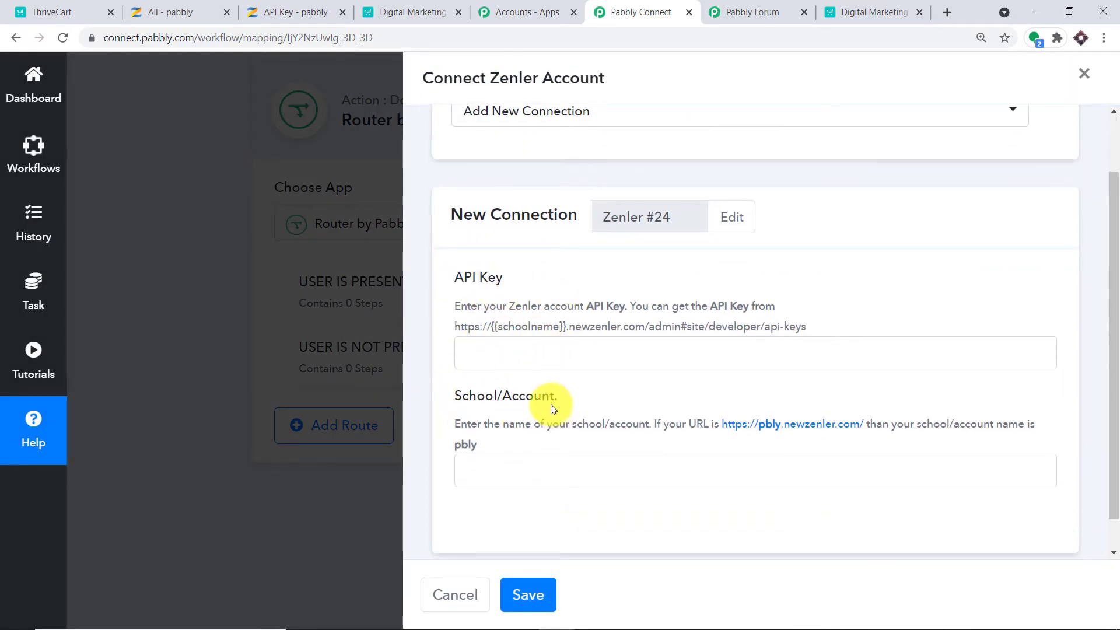
scroll(542, 216, "up", 2)
left_click(543, 200)
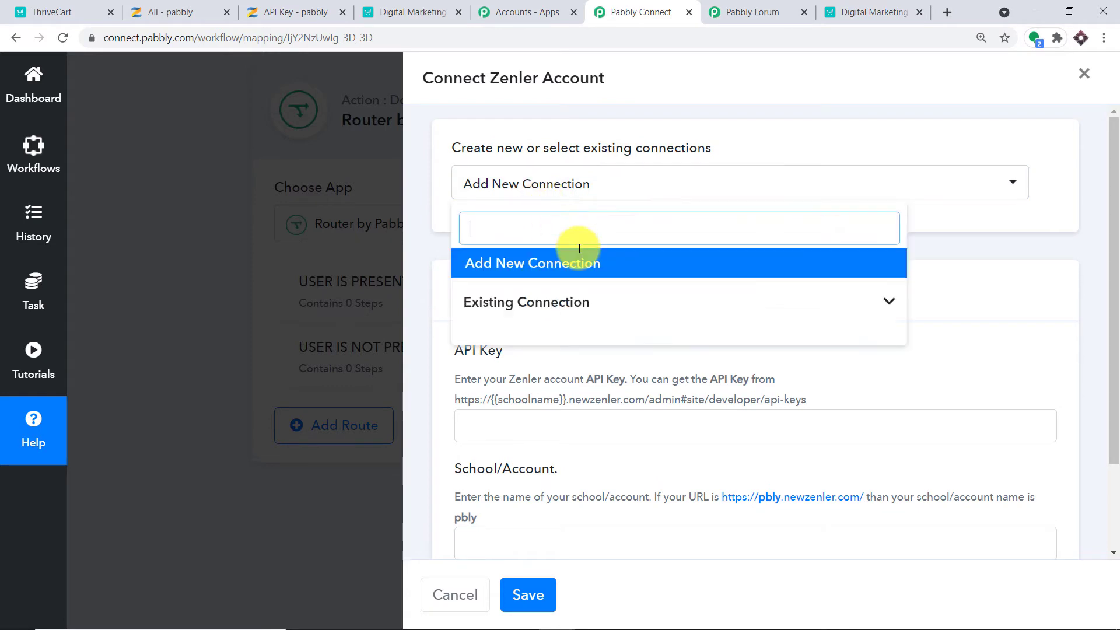
left_click(580, 317)
scroll(742, 470, "down", 5)
scroll(768, 458, "down", 5)
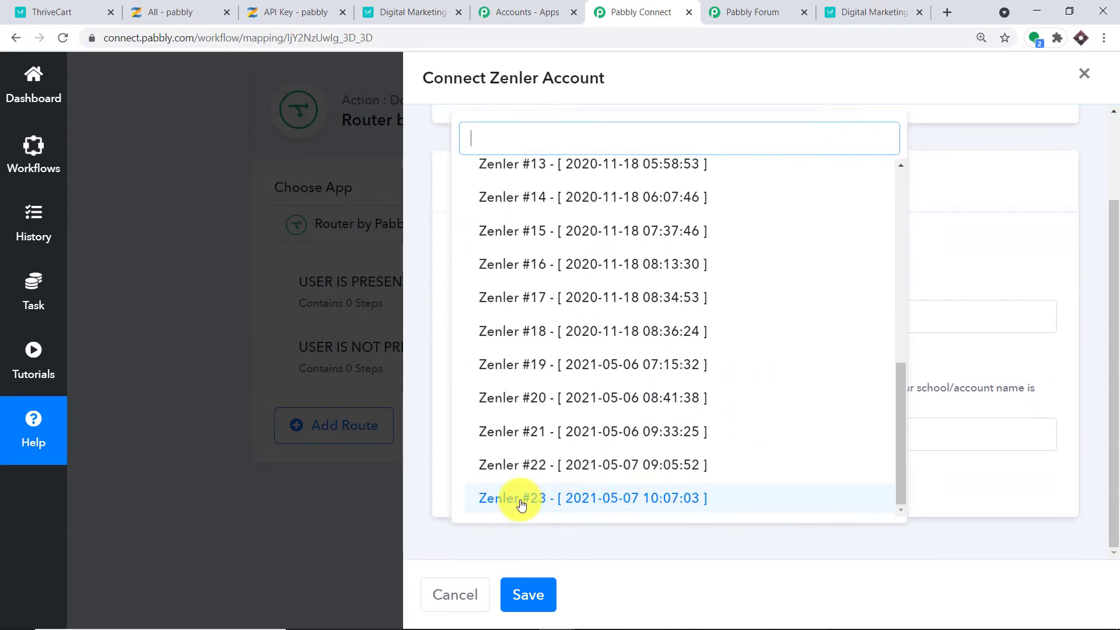
left_click(521, 503)
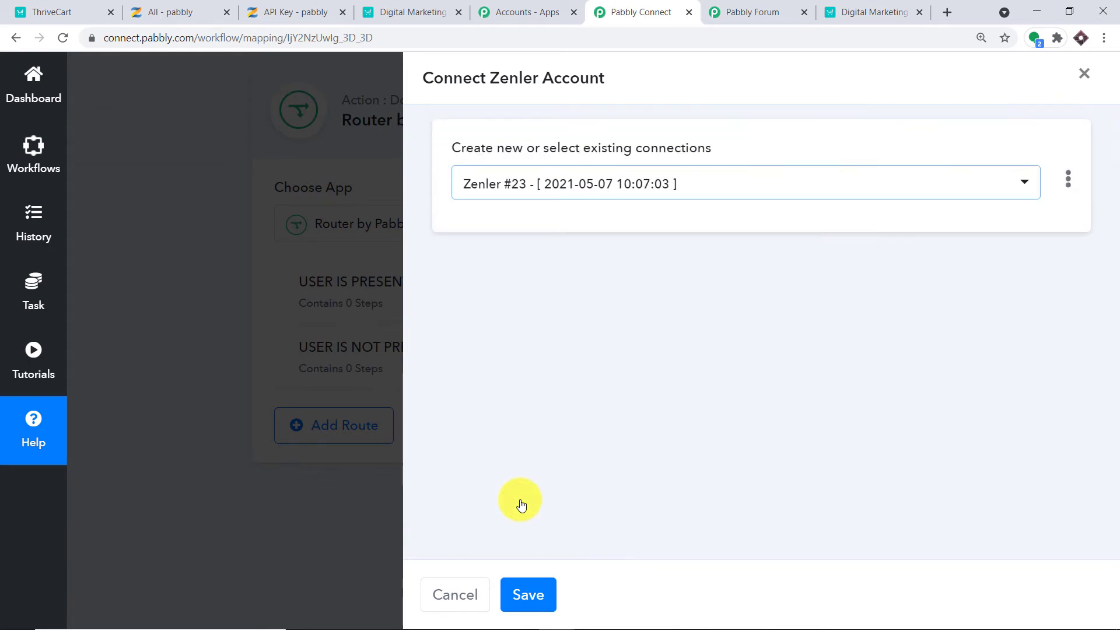
left_click(530, 594)
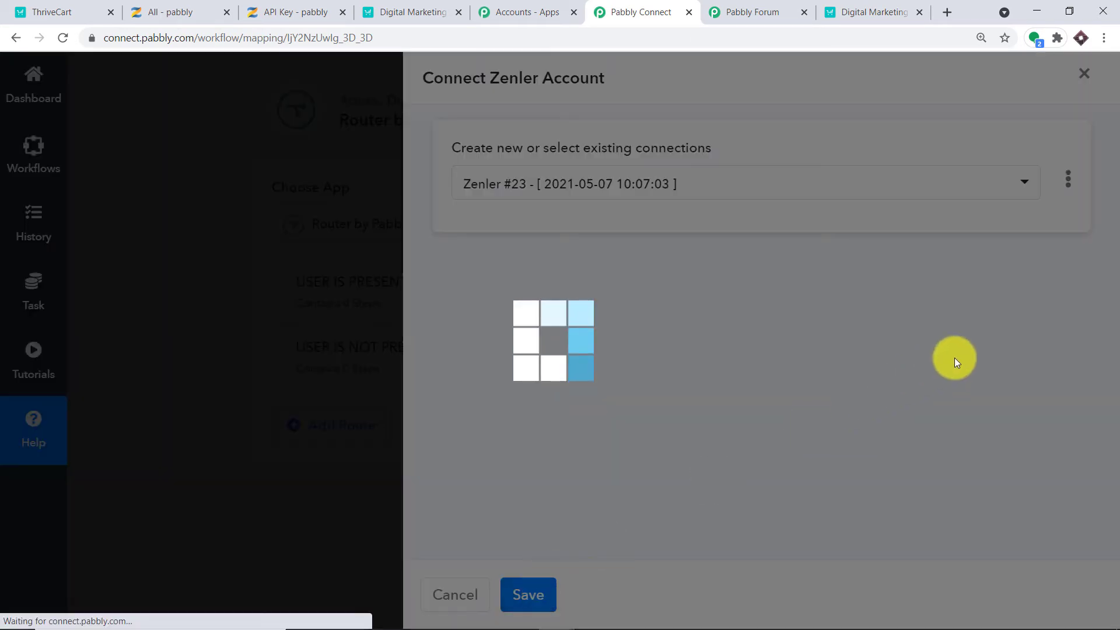
scroll(645, 325, "down", 4)
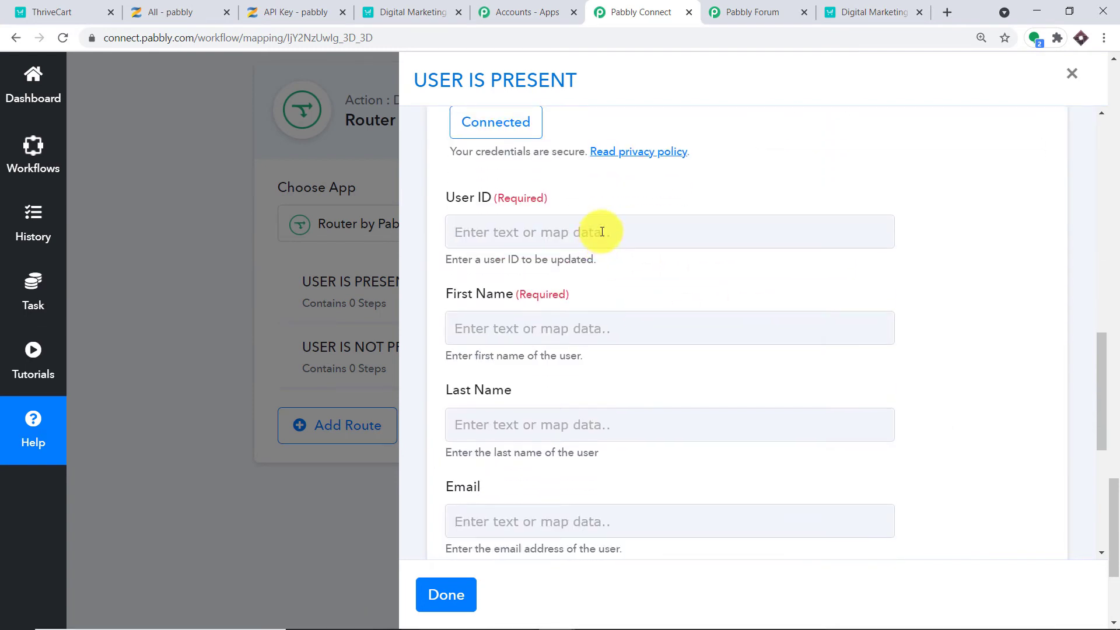
Map the found user's id into User ID and first_name into First Name.
left_click(602, 232)
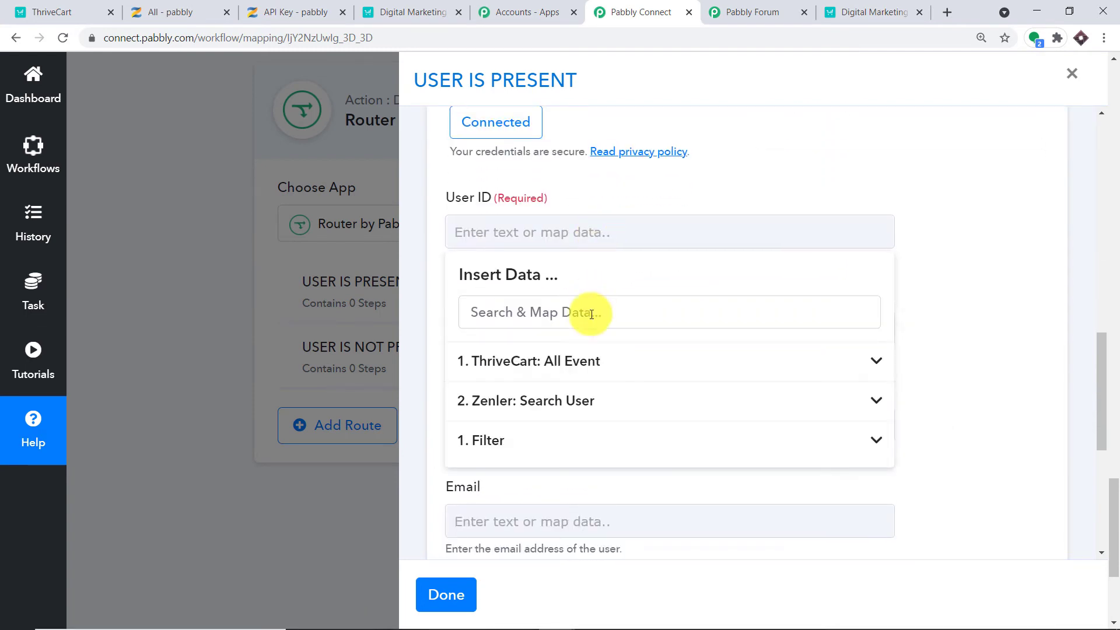
left_click(591, 417)
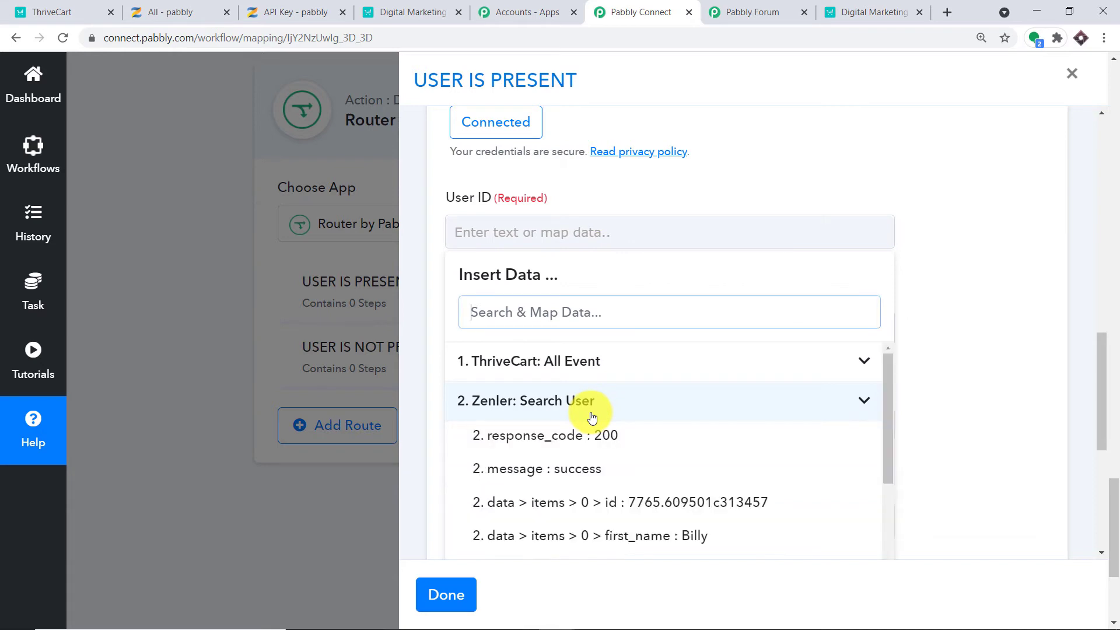
left_click(621, 506)
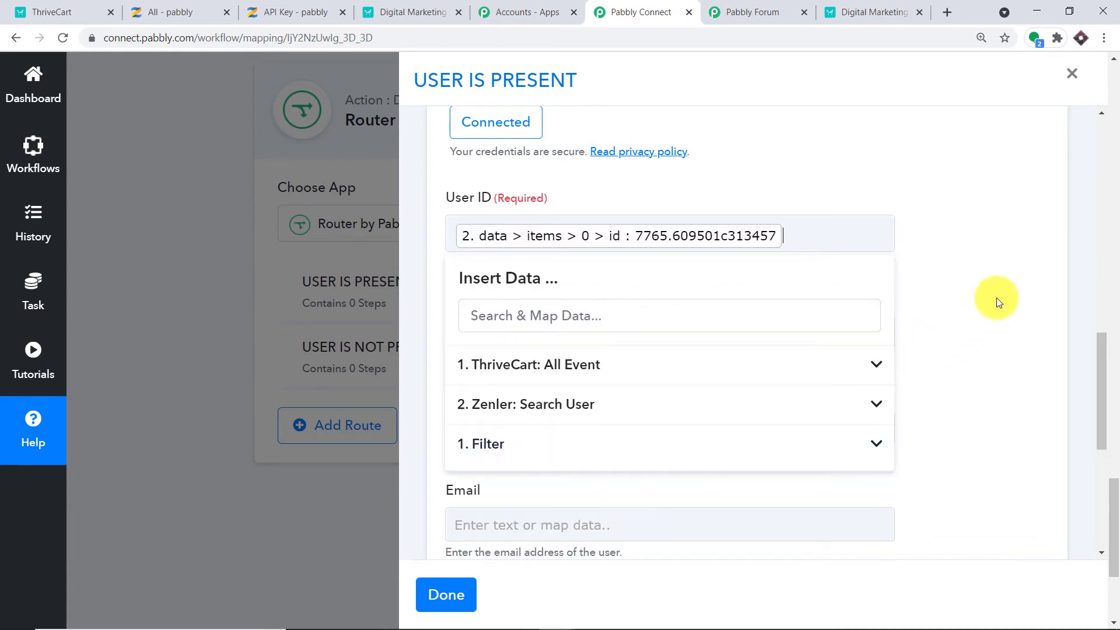
left_click(994, 297)
scroll(783, 316, "down", 3)
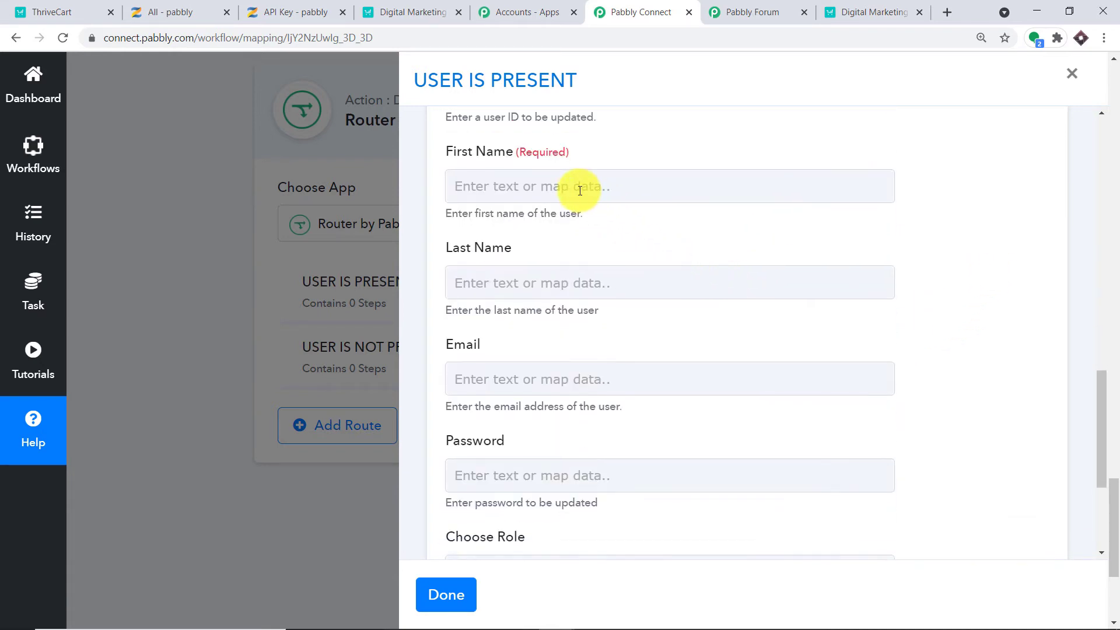
left_click(579, 191)
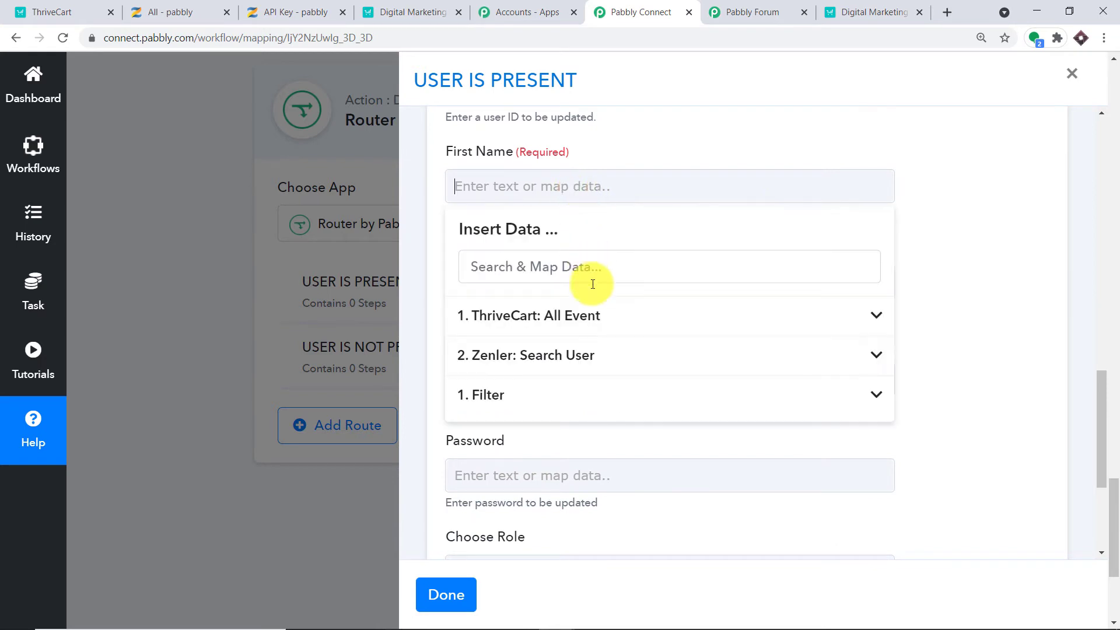
left_click(599, 363)
scroll(655, 390, "down", 3)
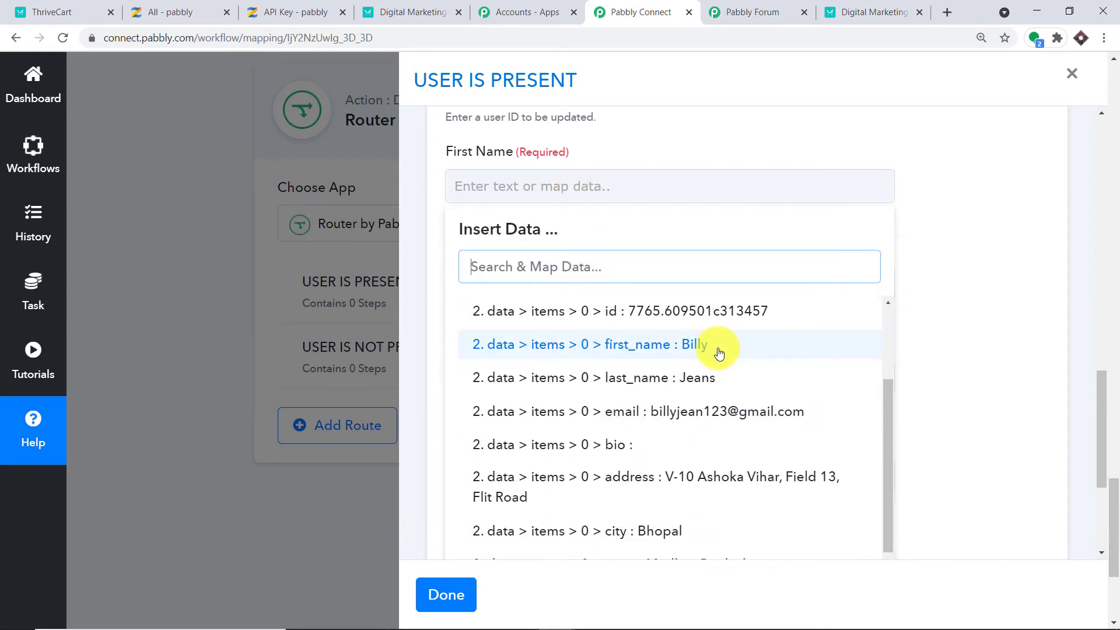
left_click(718, 353)
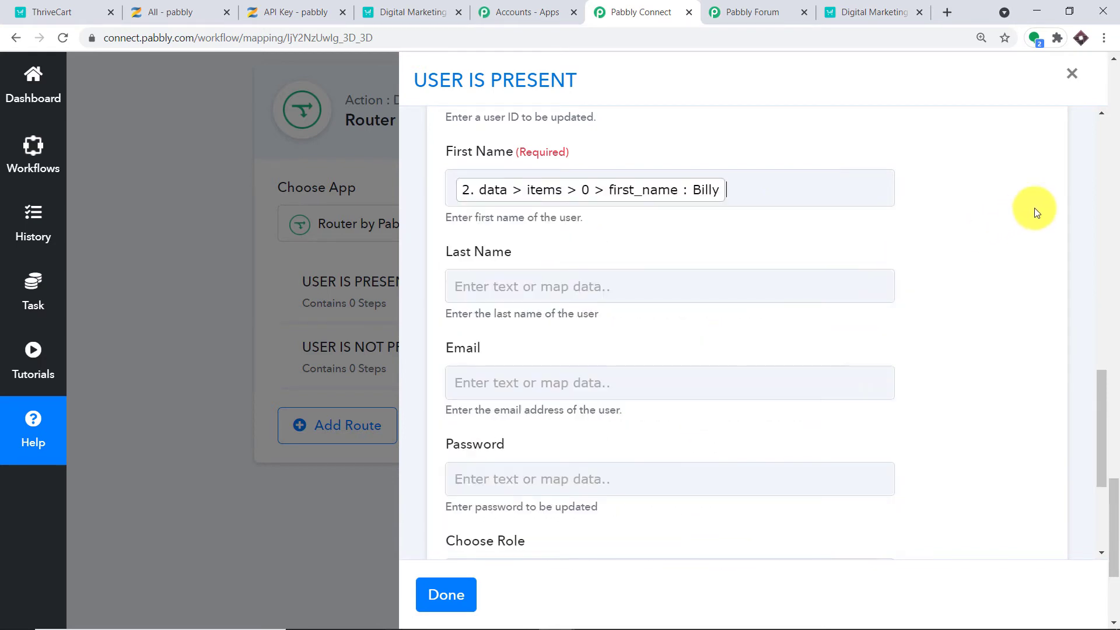
Map the found user's last name into Last Name and email into Email.
left_click(787, 285)
left_click(606, 455)
scroll(727, 470, "down", 3)
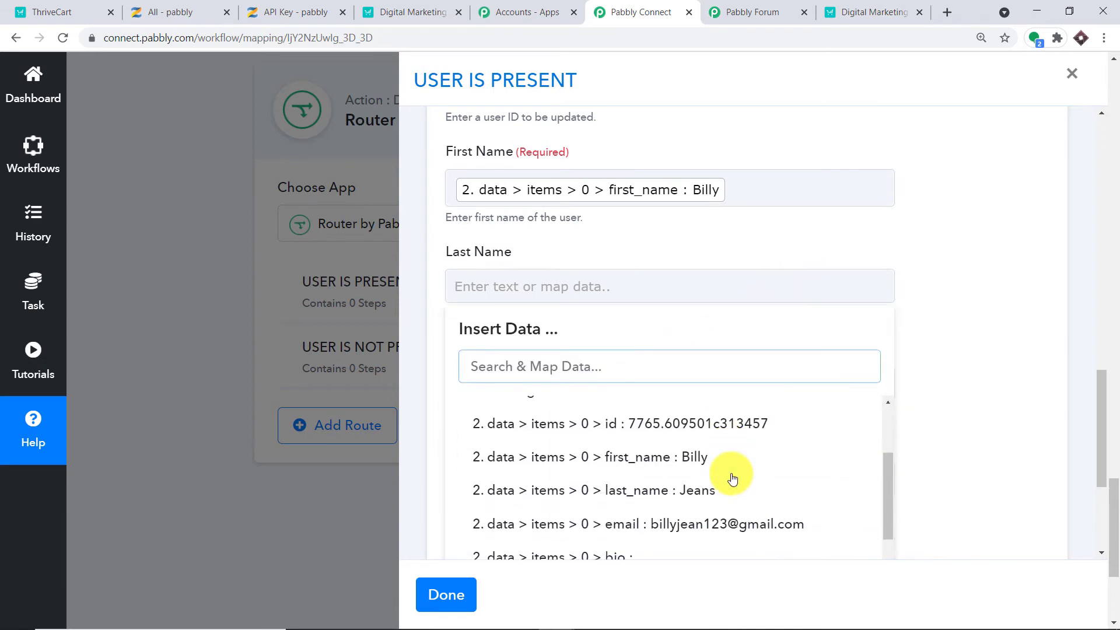
left_click(727, 415)
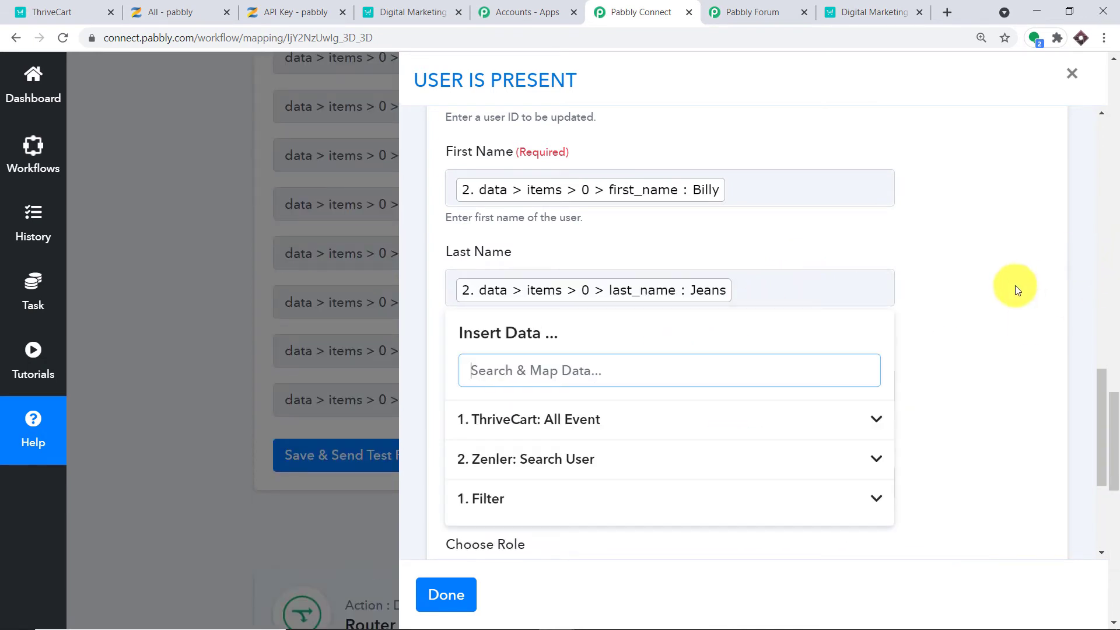
scroll(681, 294, "down", 1)
scroll(679, 289, "down", 1)
left_click(620, 250)
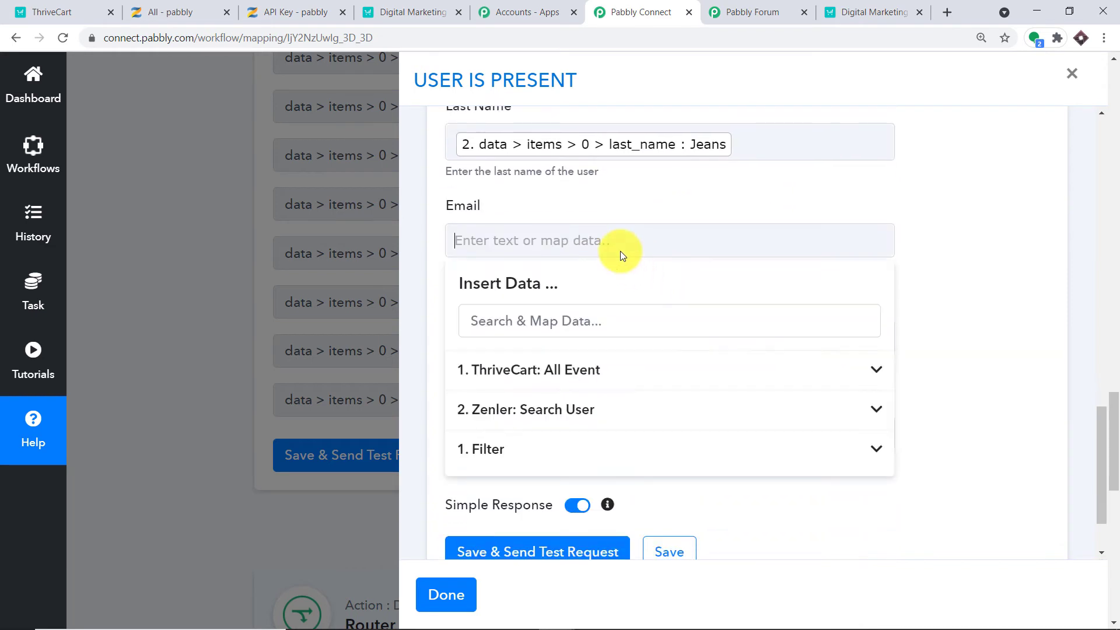
left_click(623, 419)
scroll(714, 433, "down", 3)
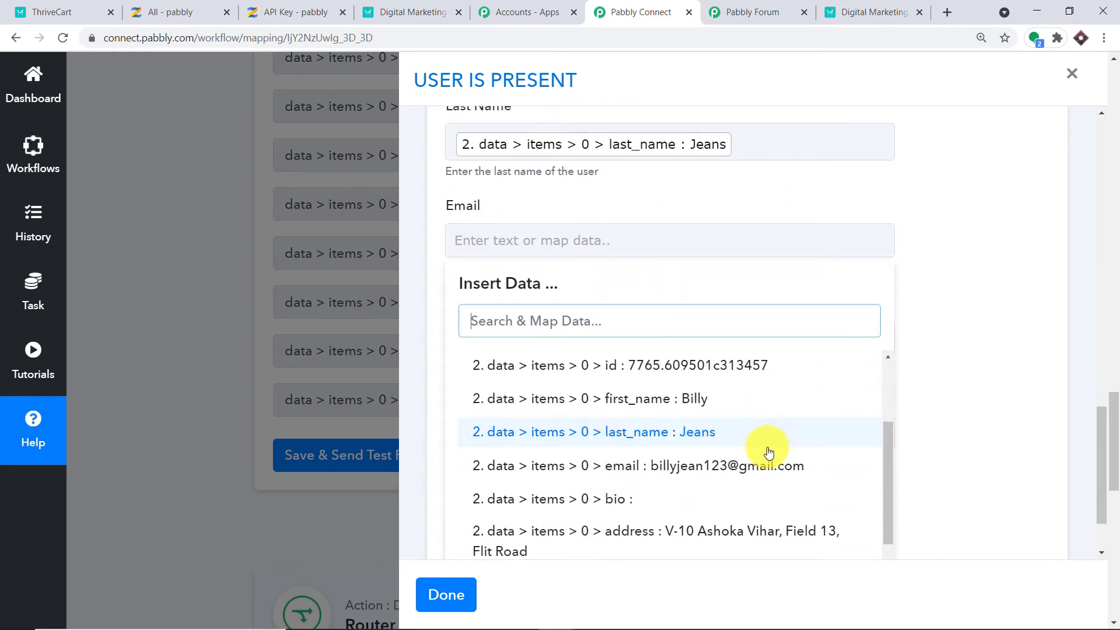
left_click(761, 465)
left_click(1028, 263)
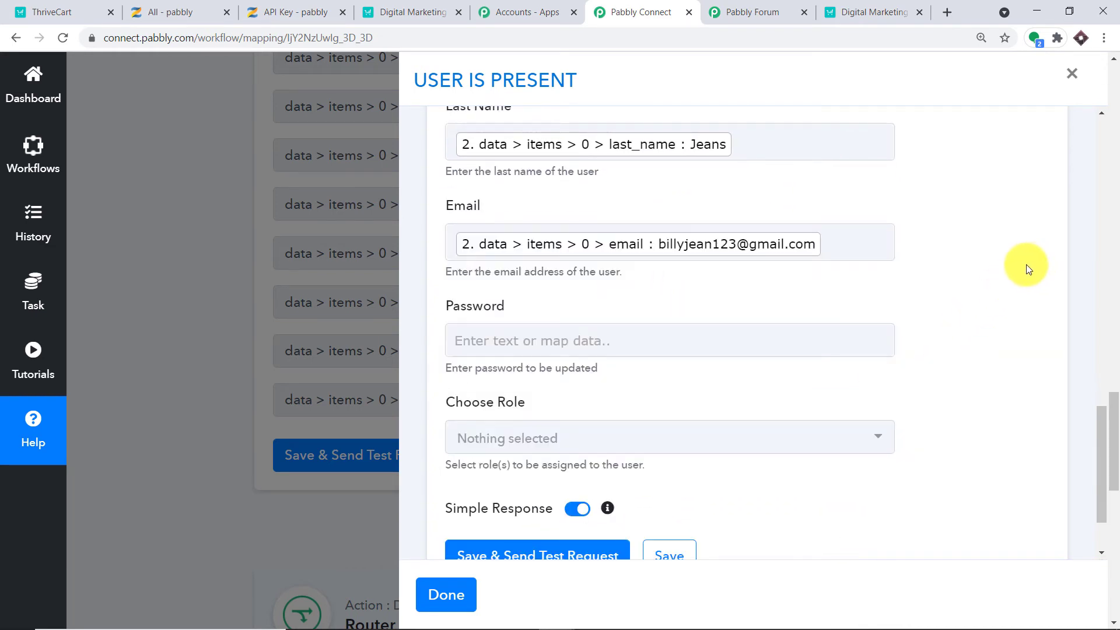
Assign the Student role and send a test request for the update step.
left_click(699, 436)
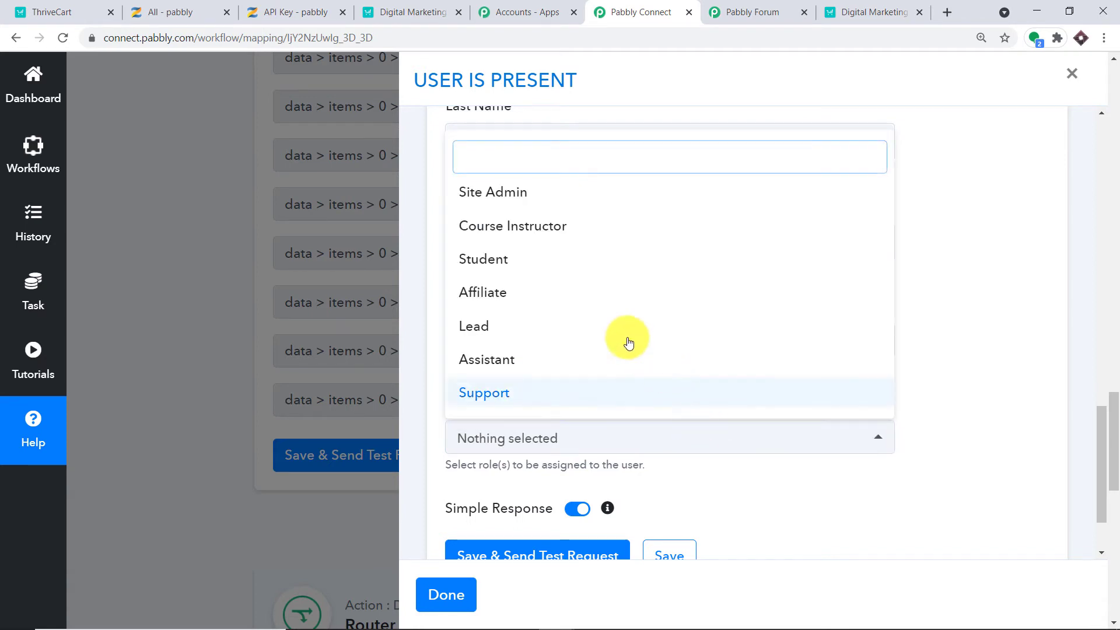
left_click(575, 261)
left_click(1028, 184)
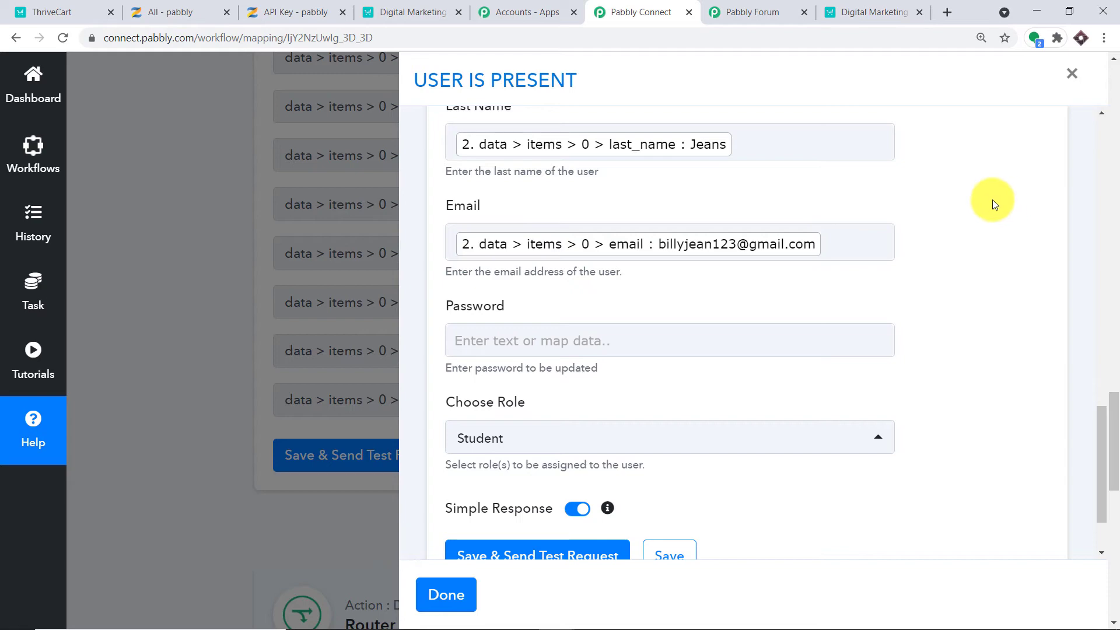
scroll(1006, 264, "up", 8)
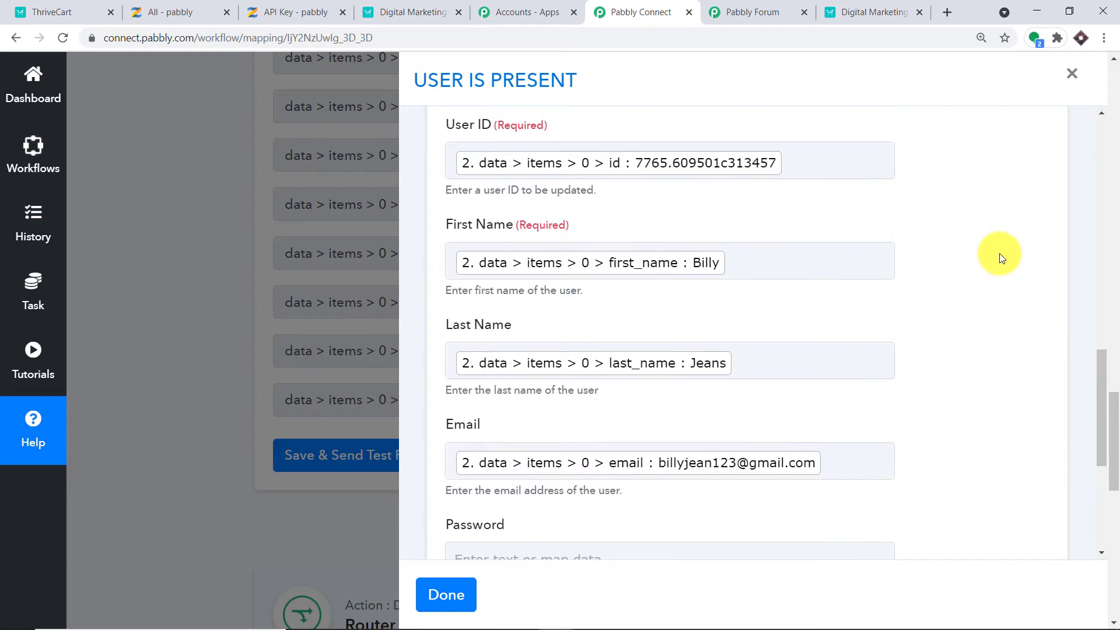
scroll(937, 333, "down", 9)
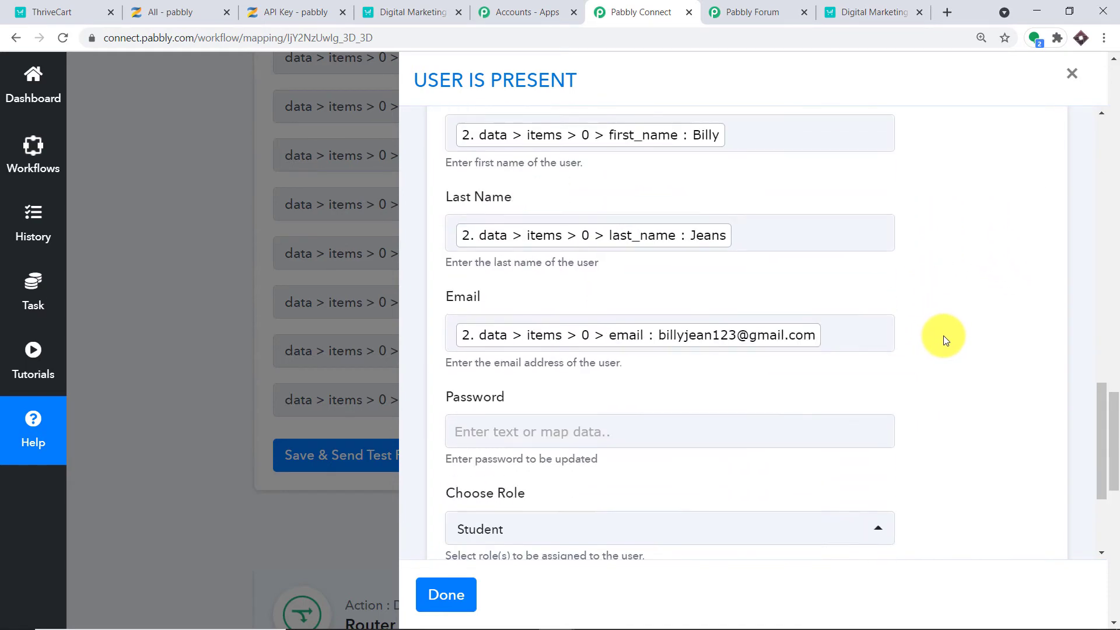
left_click(611, 462)
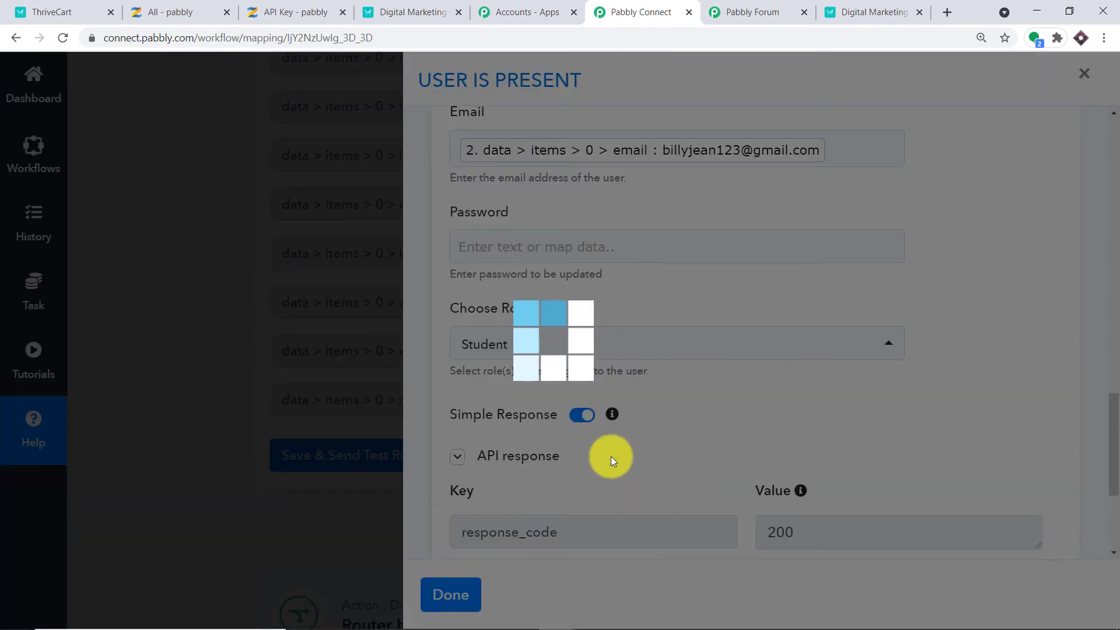
Confirm the update test succeeded, add a new action step, and search apps for ZENL.
scroll(717, 367, "down", 4)
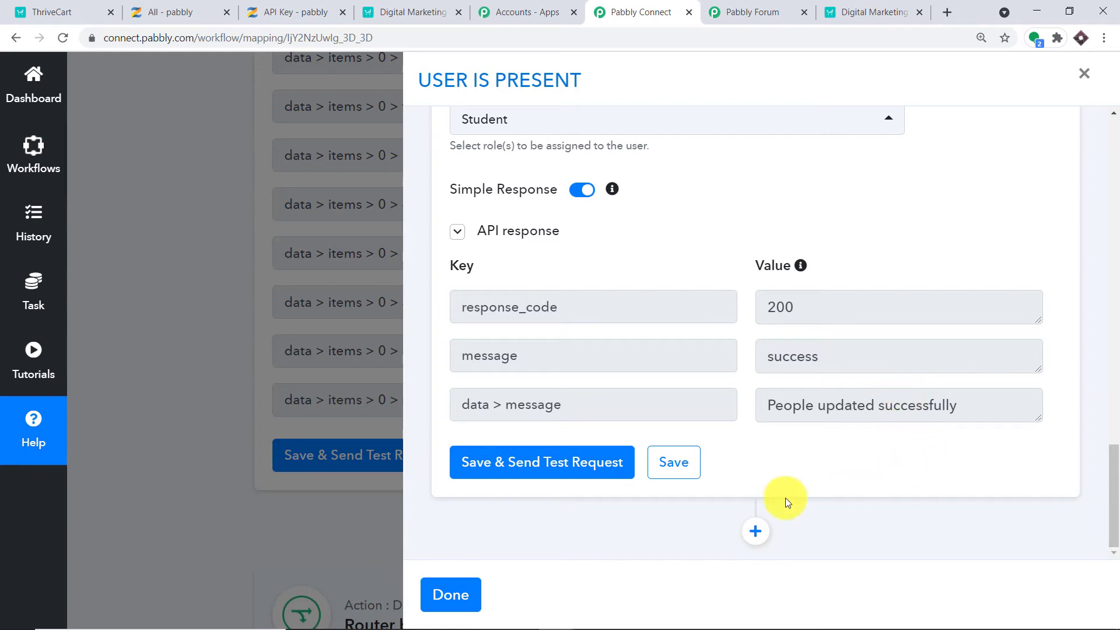
left_click(754, 531)
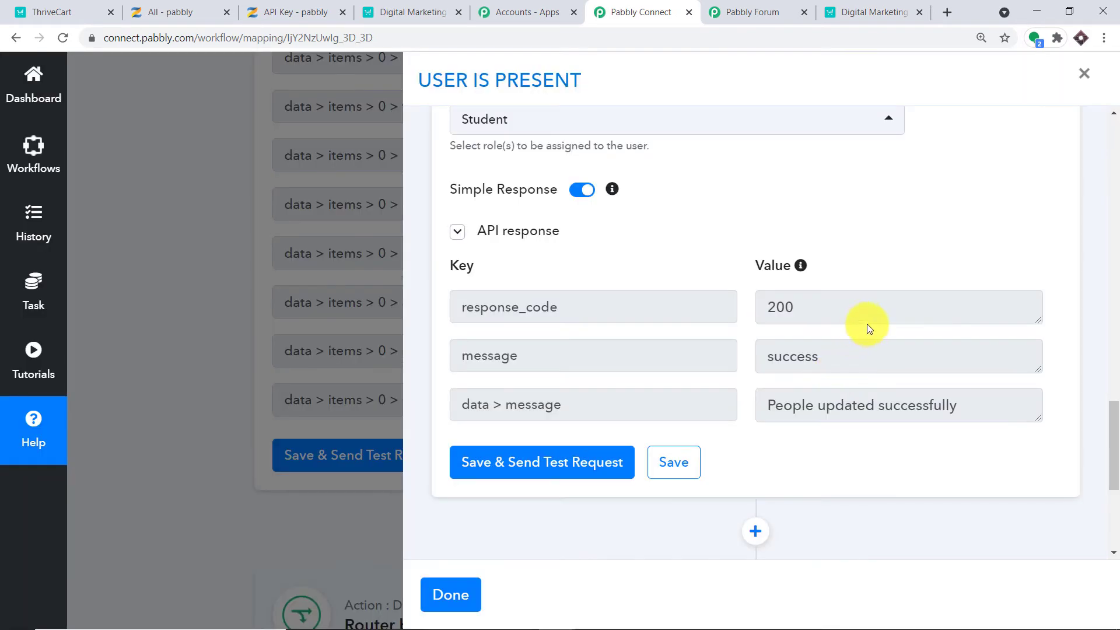
scroll(1092, 425, "down", 4)
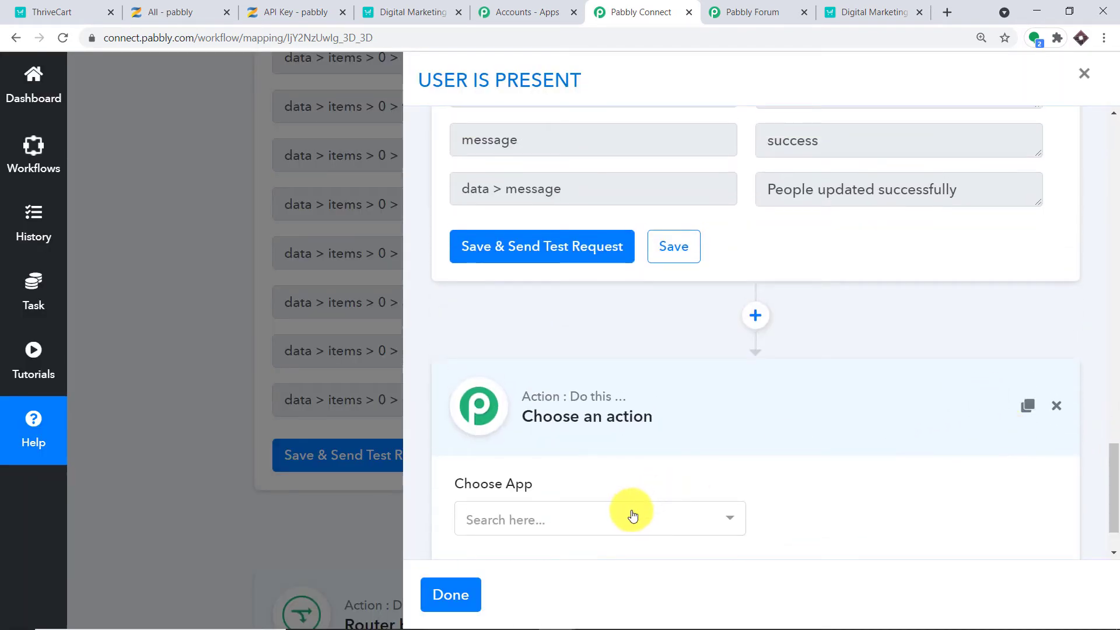
scroll(633, 516, "down", 1)
left_click(604, 454)
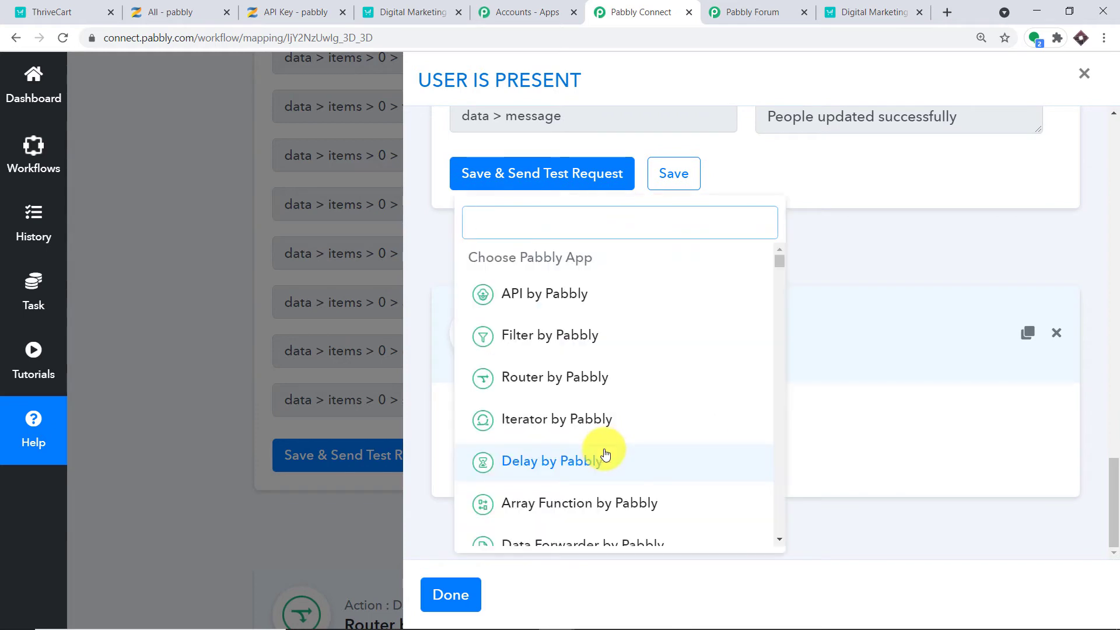
type("ZENLER")
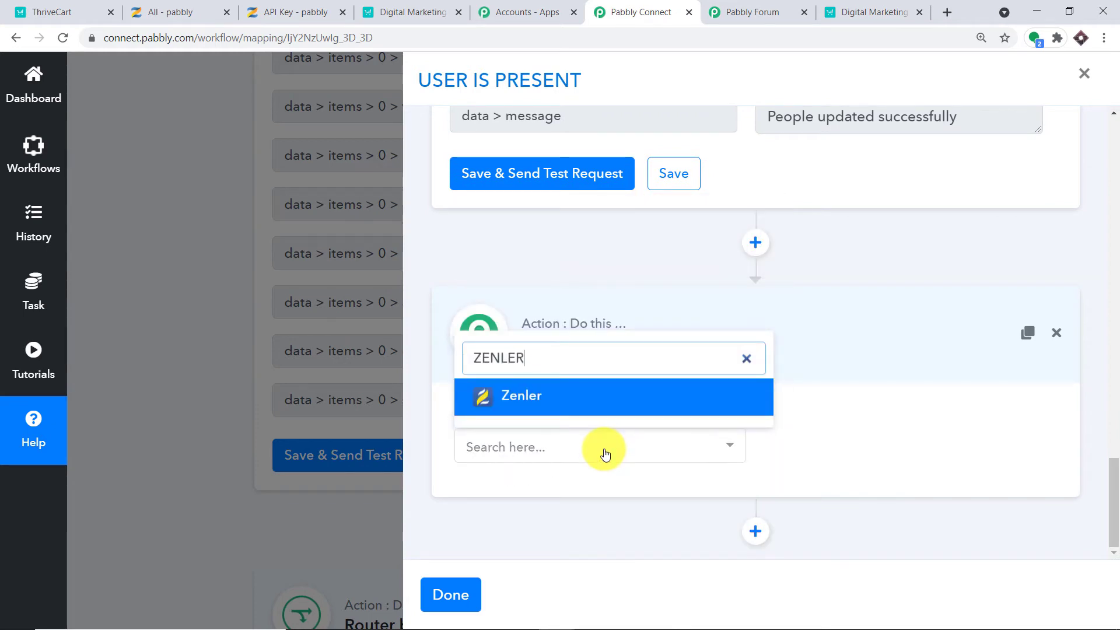
Make the new step a Zenler Enroll User to a Course action.
left_click(569, 401)
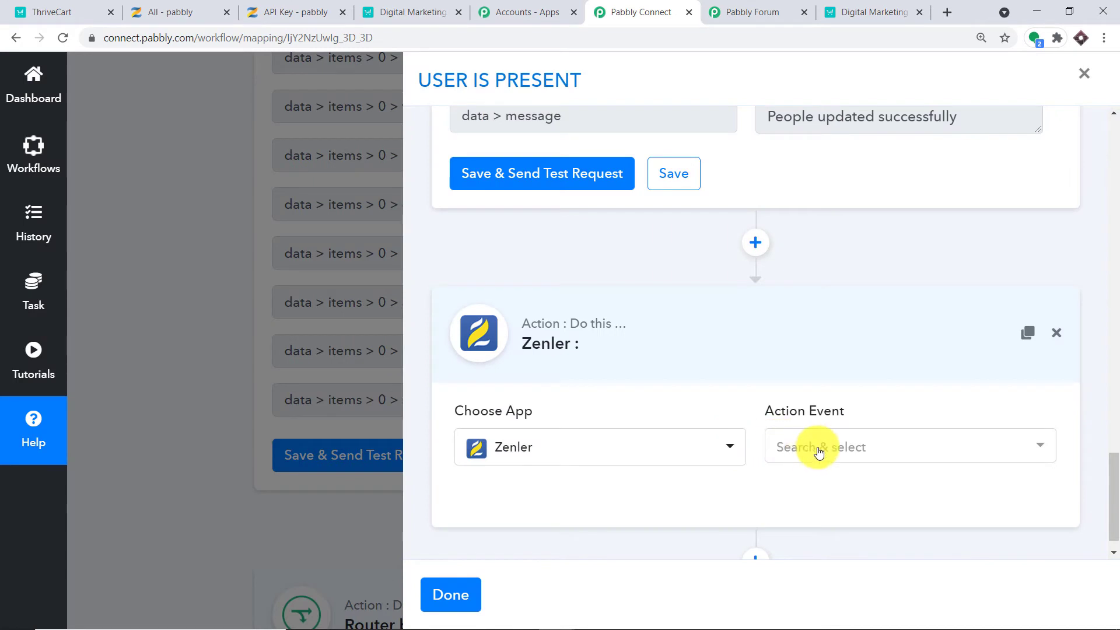
left_click(819, 452)
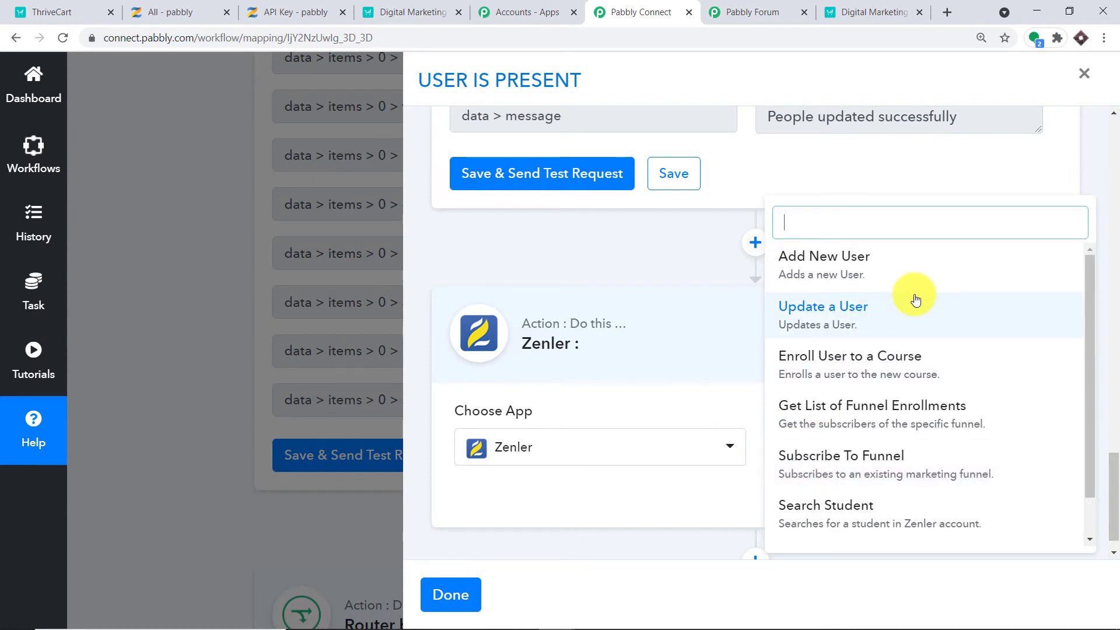
scroll(913, 307, "down", 2)
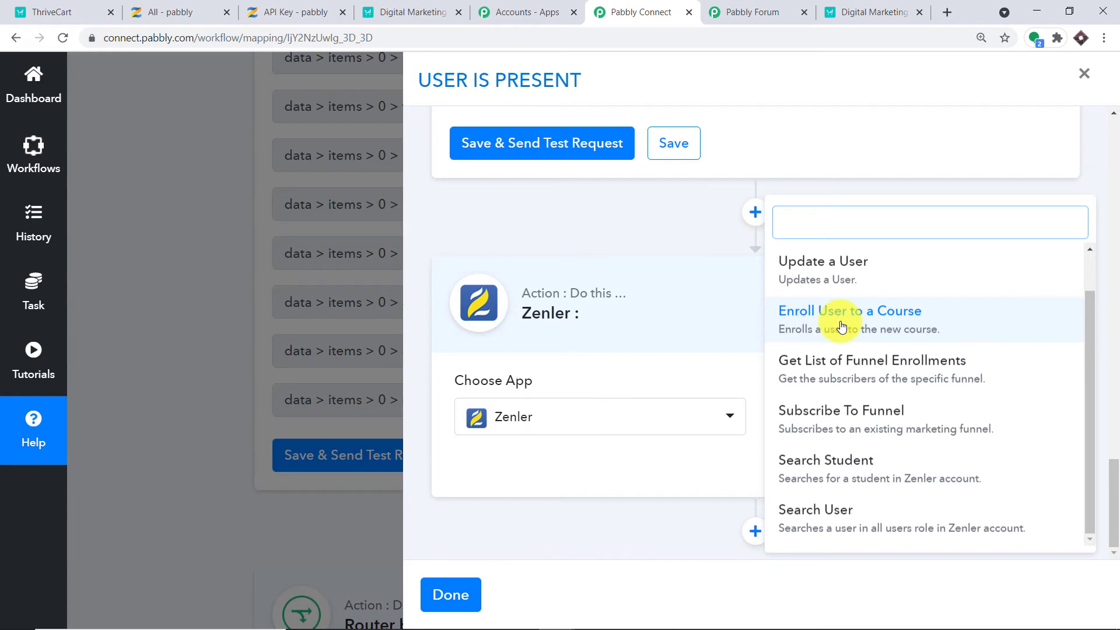
left_click(841, 327)
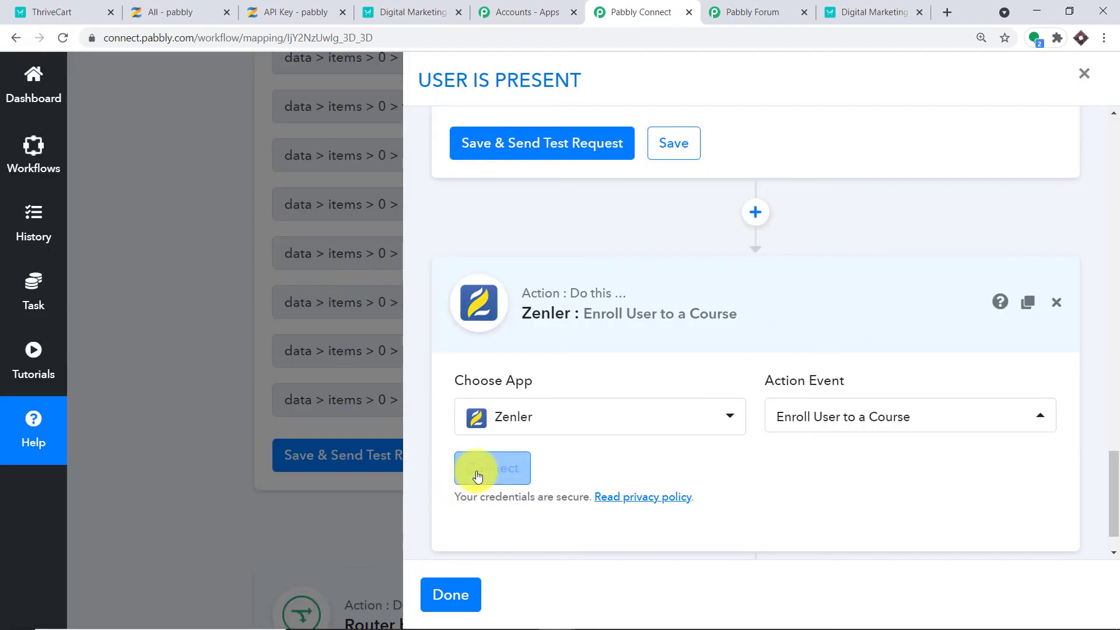
Link the enroll action to the existing Zenler #23 connection and save.
left_click(492, 469)
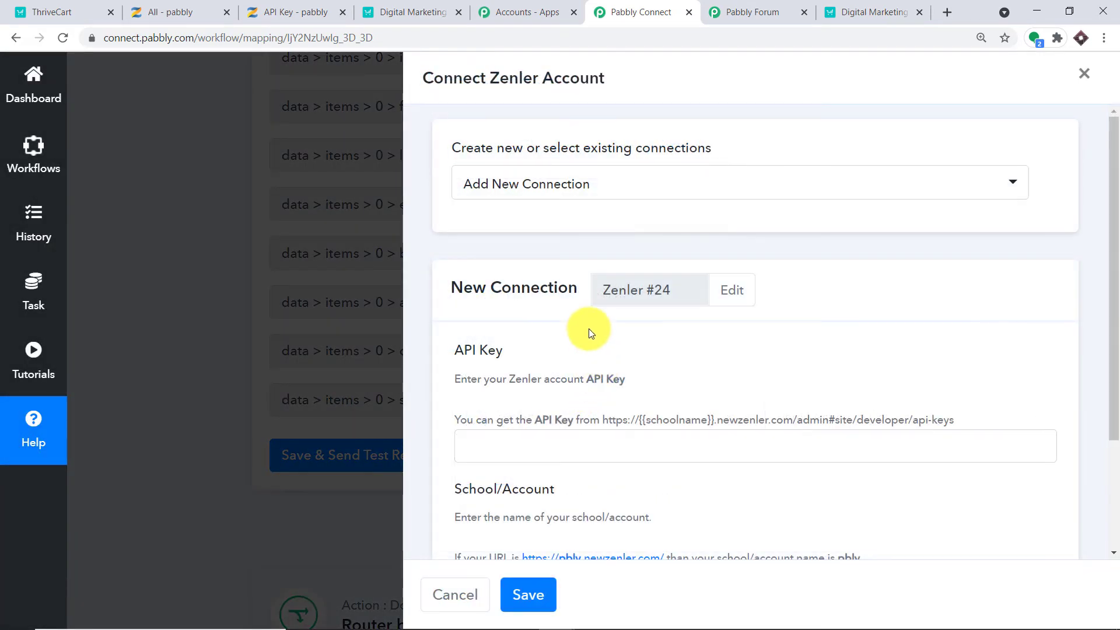
left_click(589, 187)
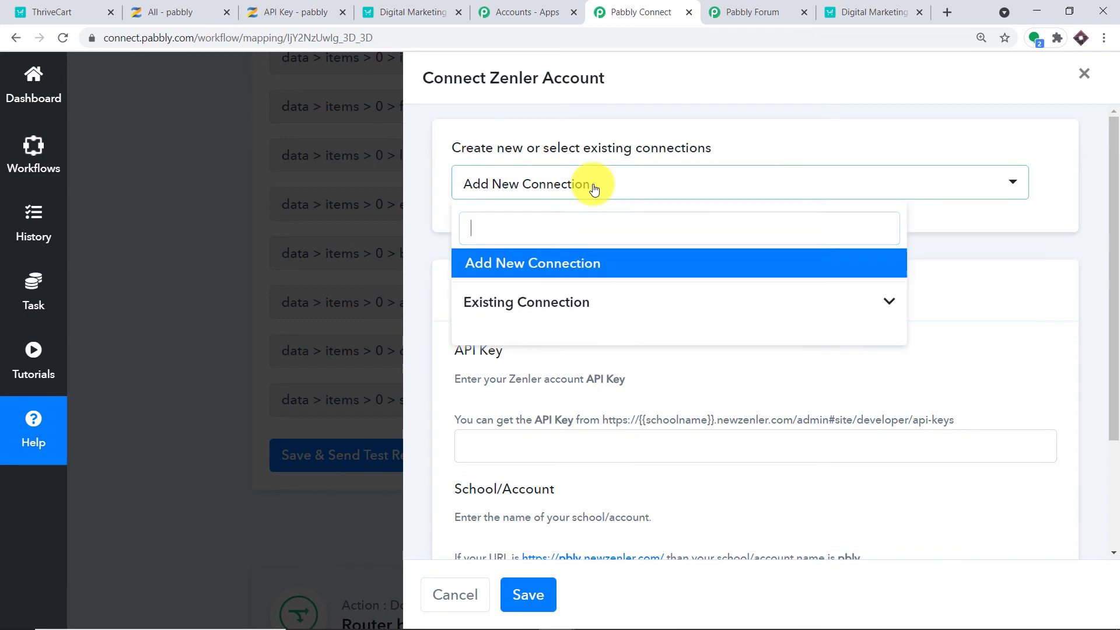
left_click(681, 309)
scroll(720, 355, "down", 10)
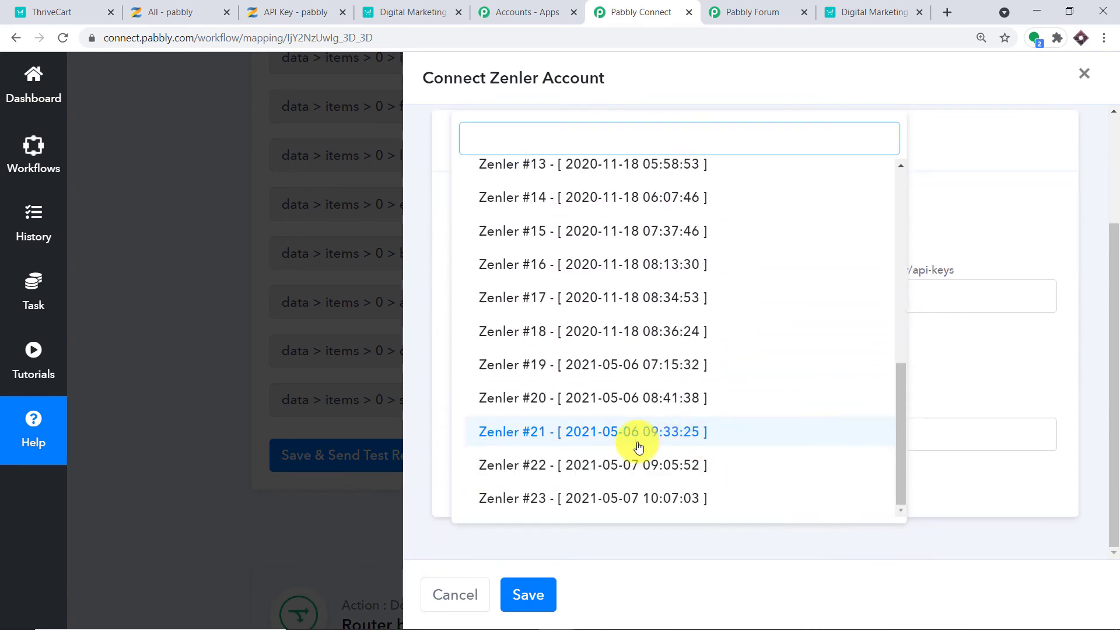
left_click(608, 496)
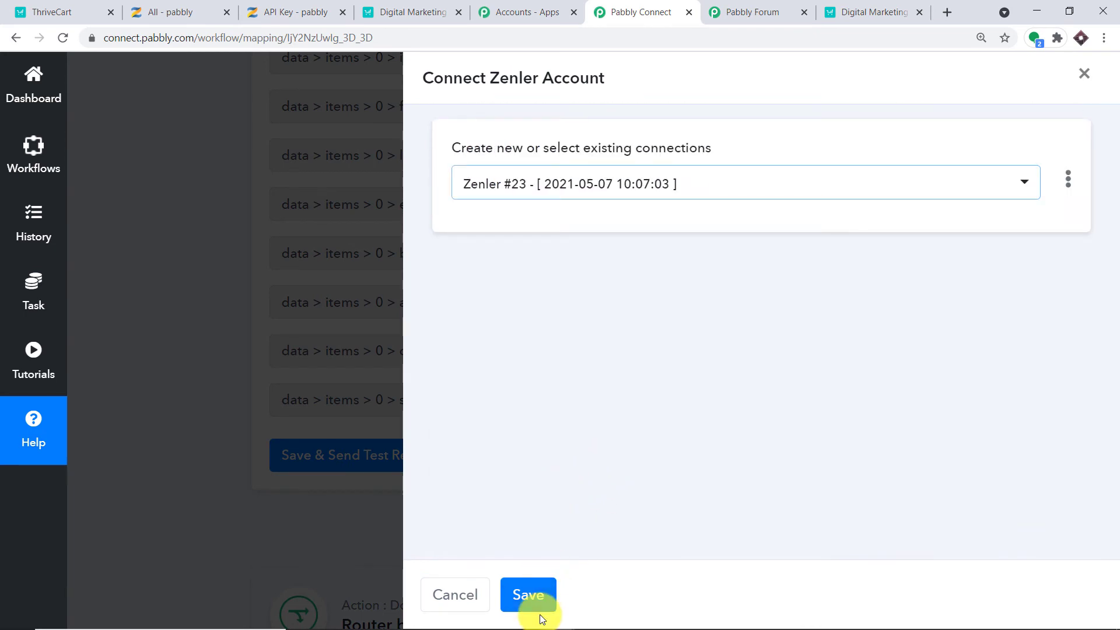
left_click(530, 596)
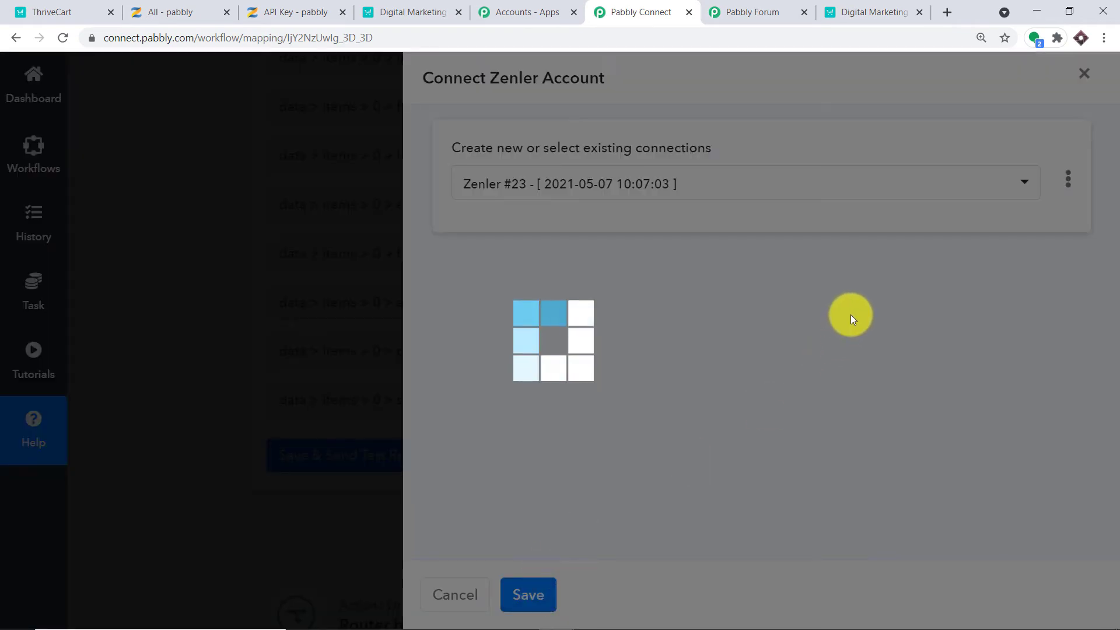
Switch Student ID to mapped data and map it to Zenler Search User's data > items > 0 > id.
scroll(938, 256, "down", 3)
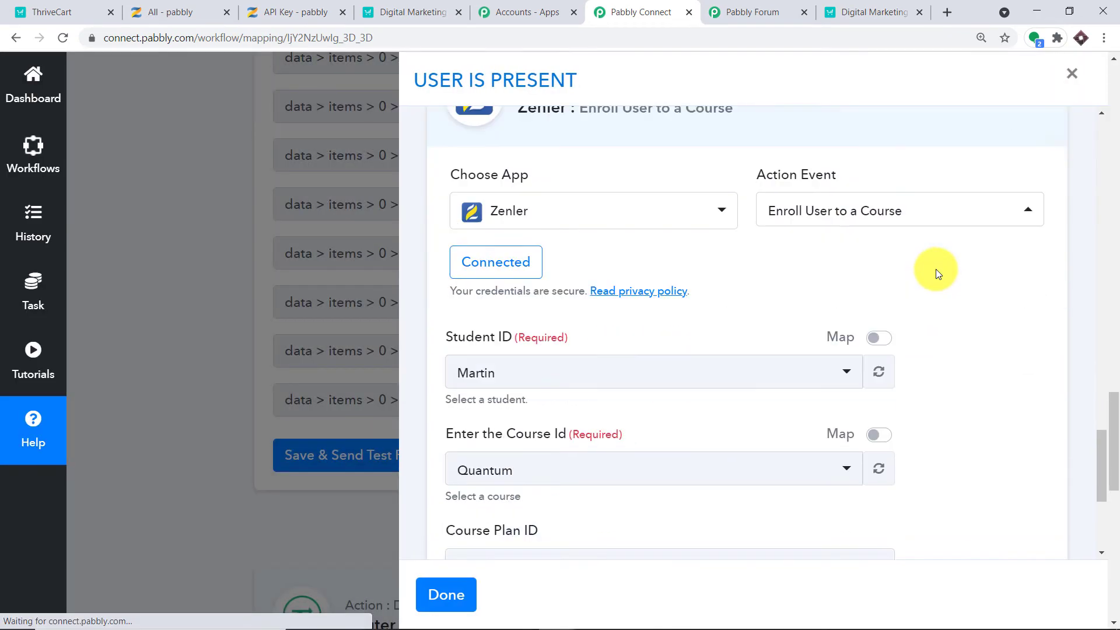
scroll(935, 269, "down", 1)
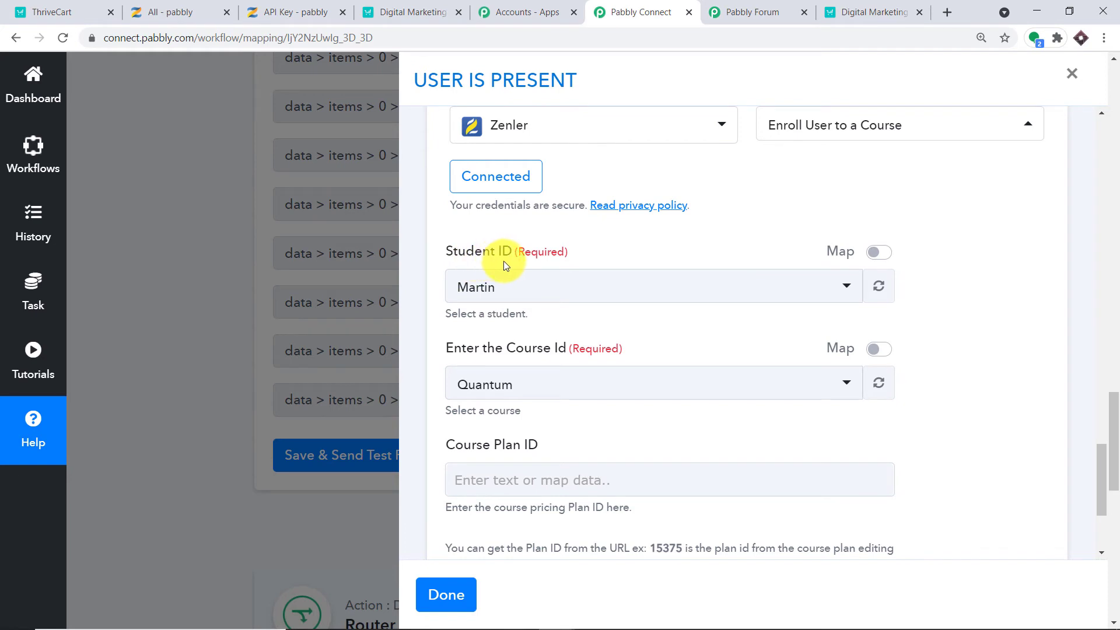
left_click(502, 295)
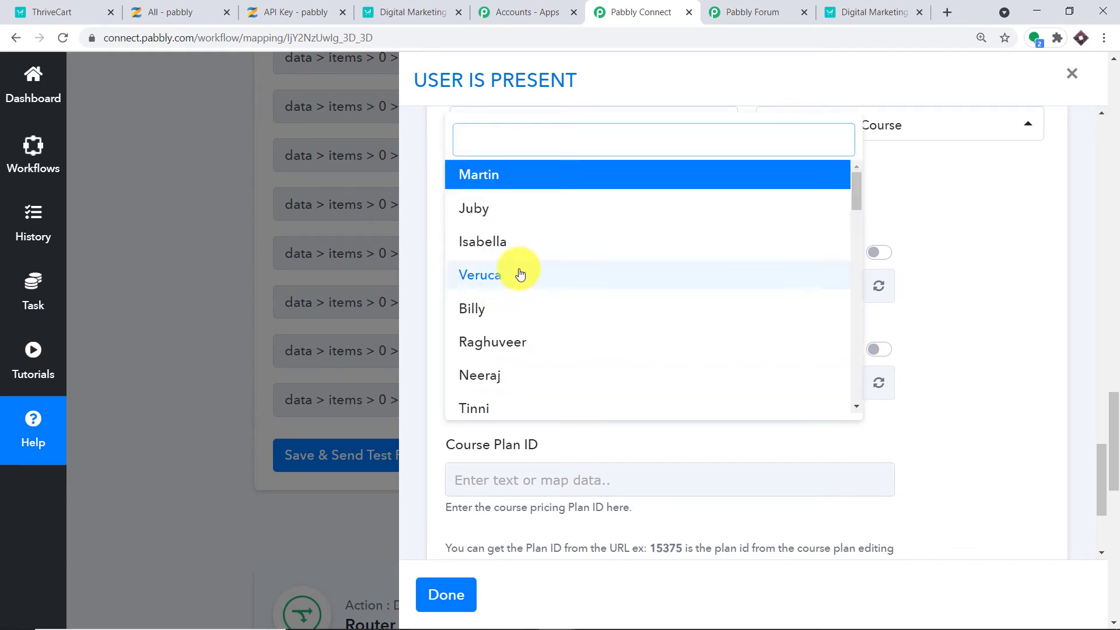
left_click(552, 303)
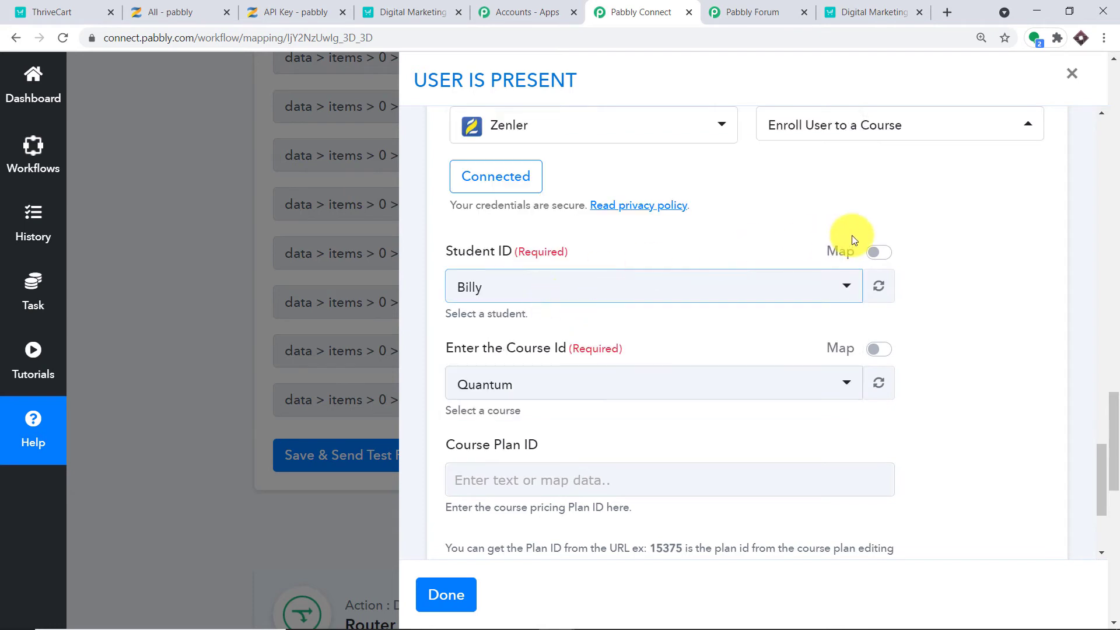
left_click(880, 253)
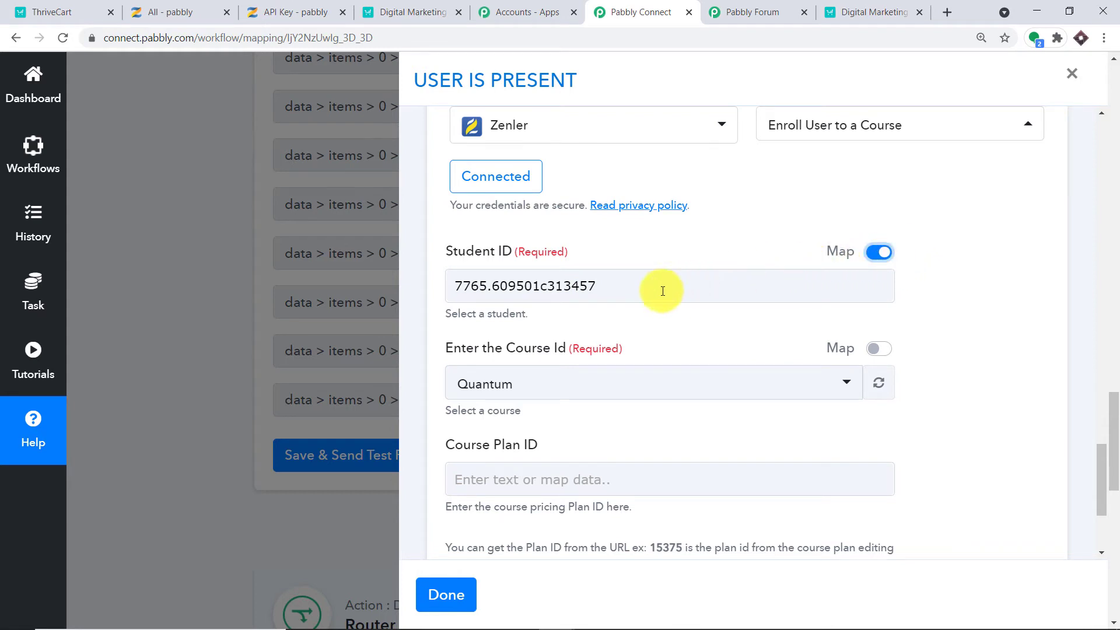
left_click(874, 256)
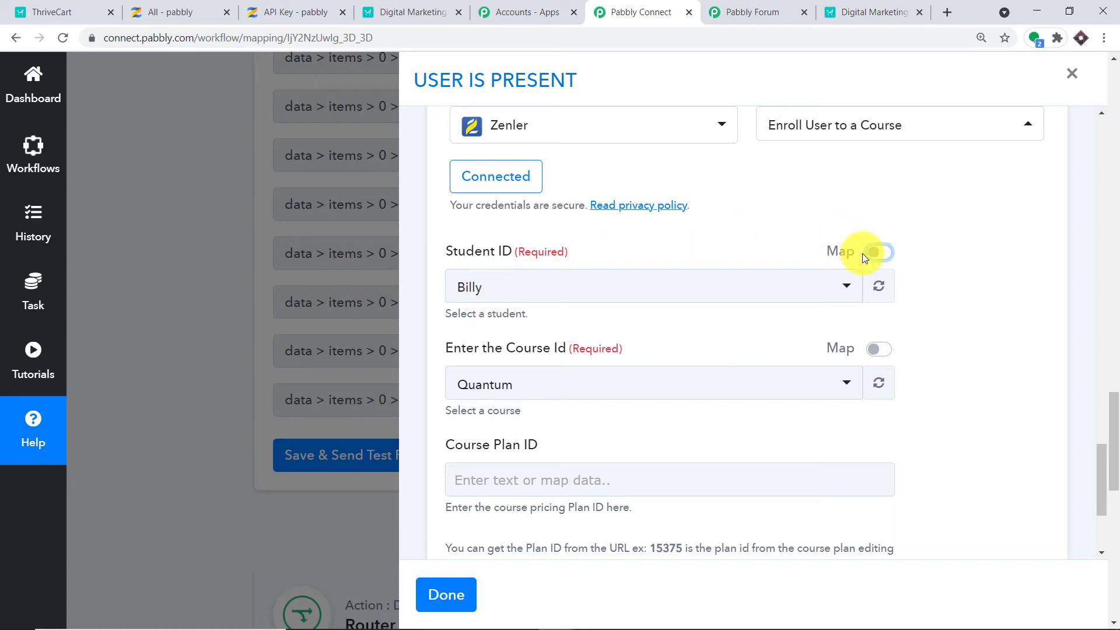
left_click(878, 252)
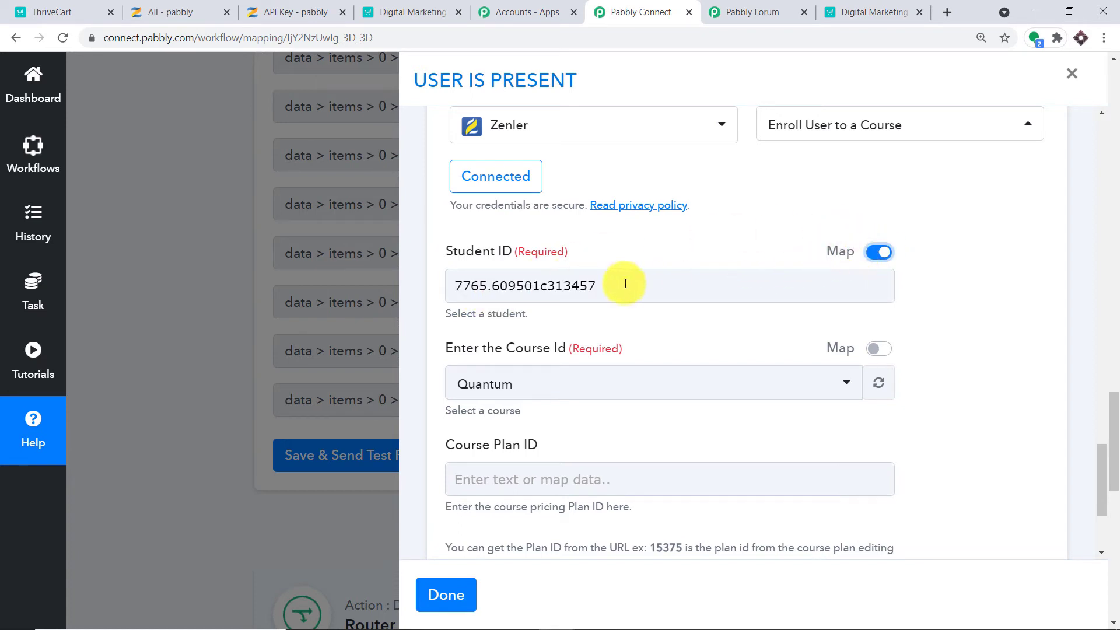
left_click_drag(601, 285, 399, 277)
key("BackSpace")
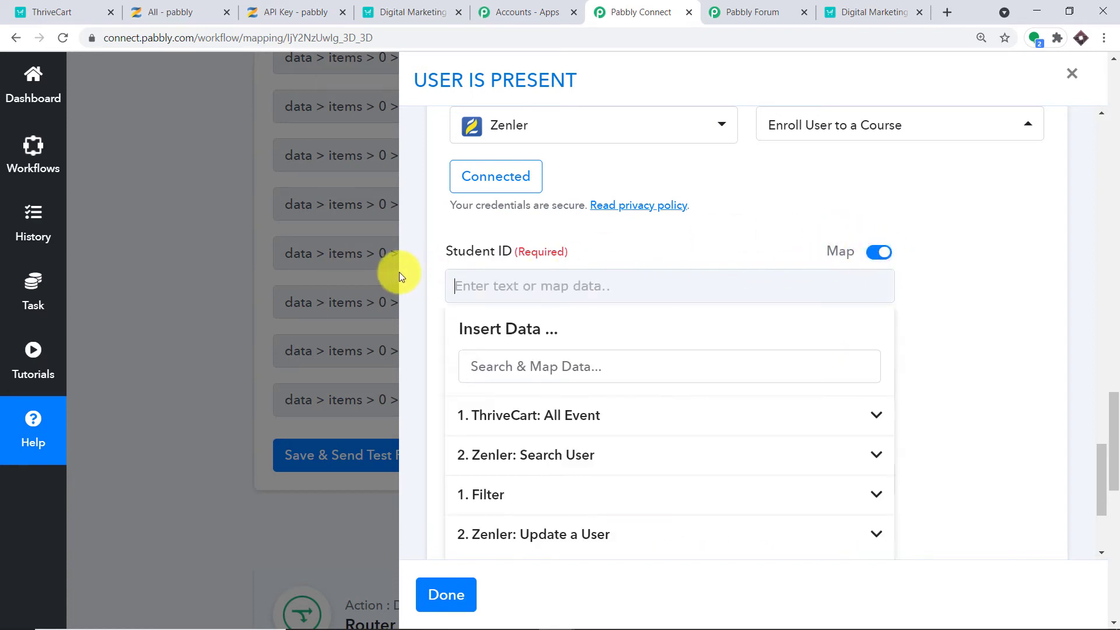
scroll(560, 385, "down", 1)
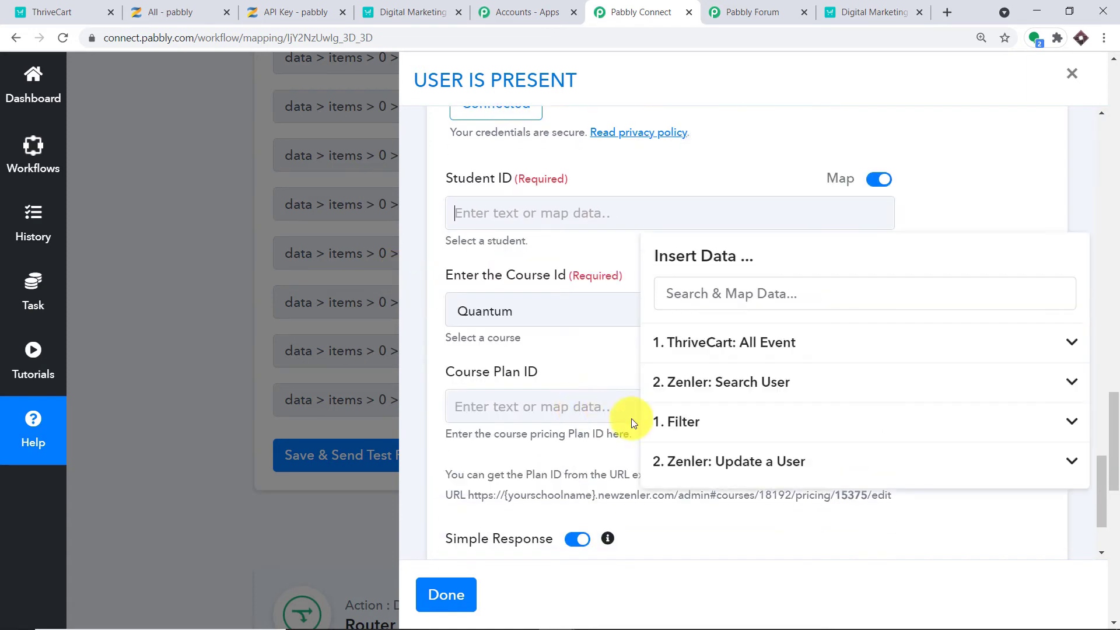
left_click(749, 386)
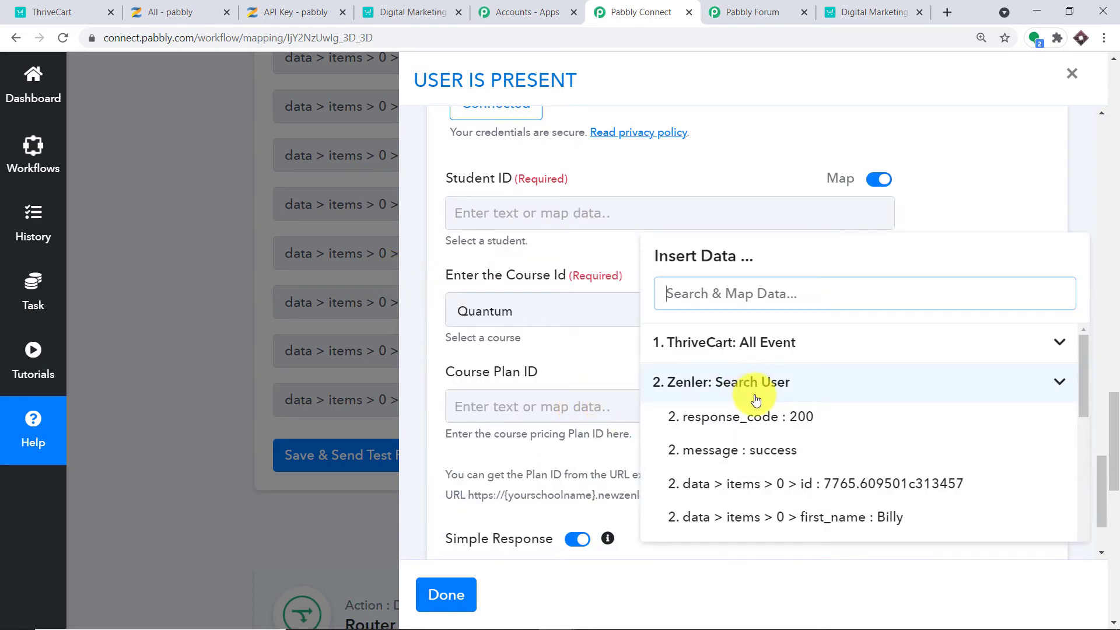
left_click(817, 487)
left_click(1016, 247)
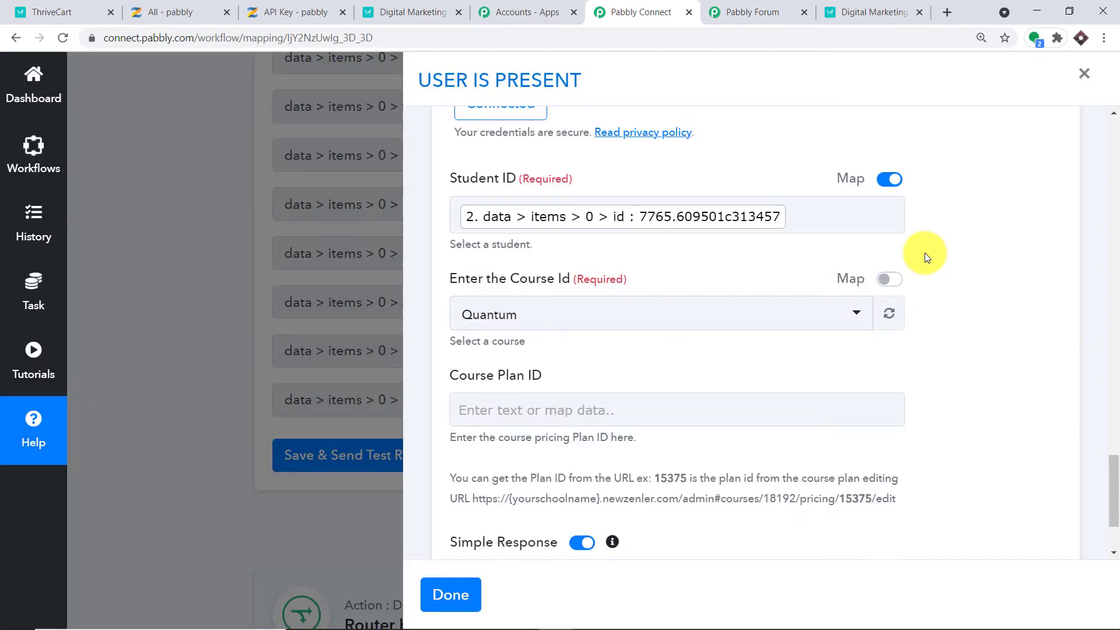
In Zenler's All Courses list, choose Create New Course.
left_click(253, 7)
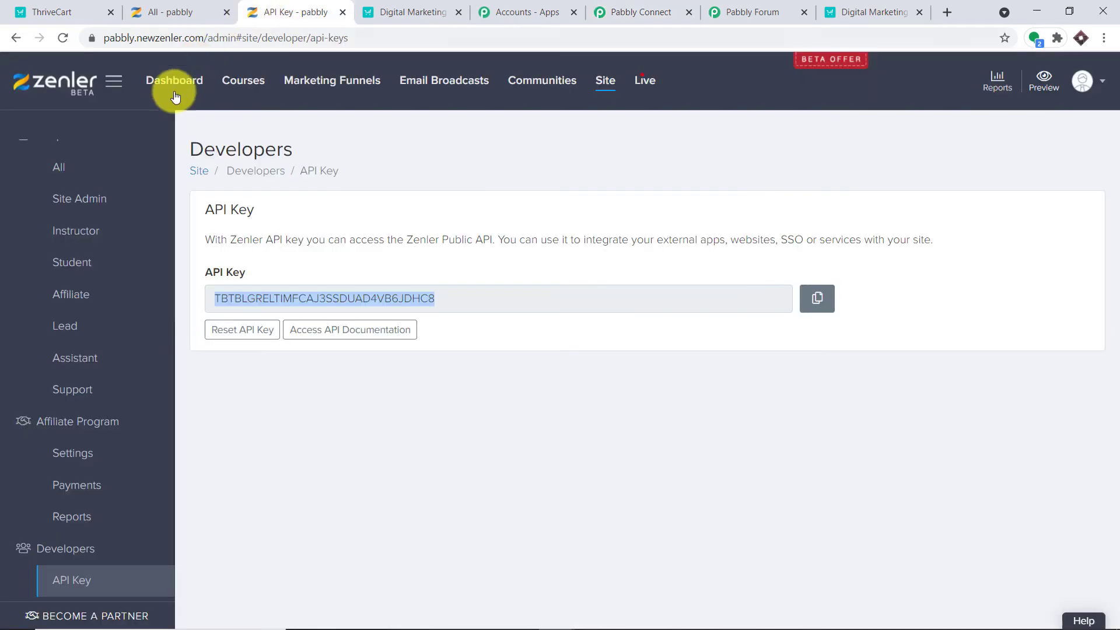
left_click(243, 83)
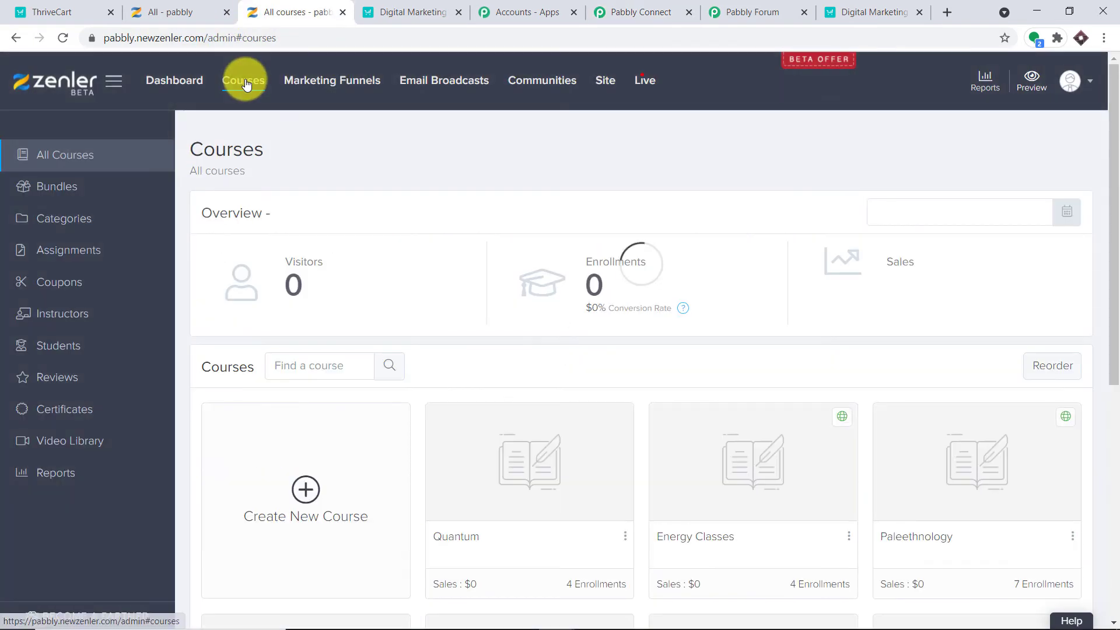
scroll(617, 311, "down", 3)
scroll(617, 312, "down", 2)
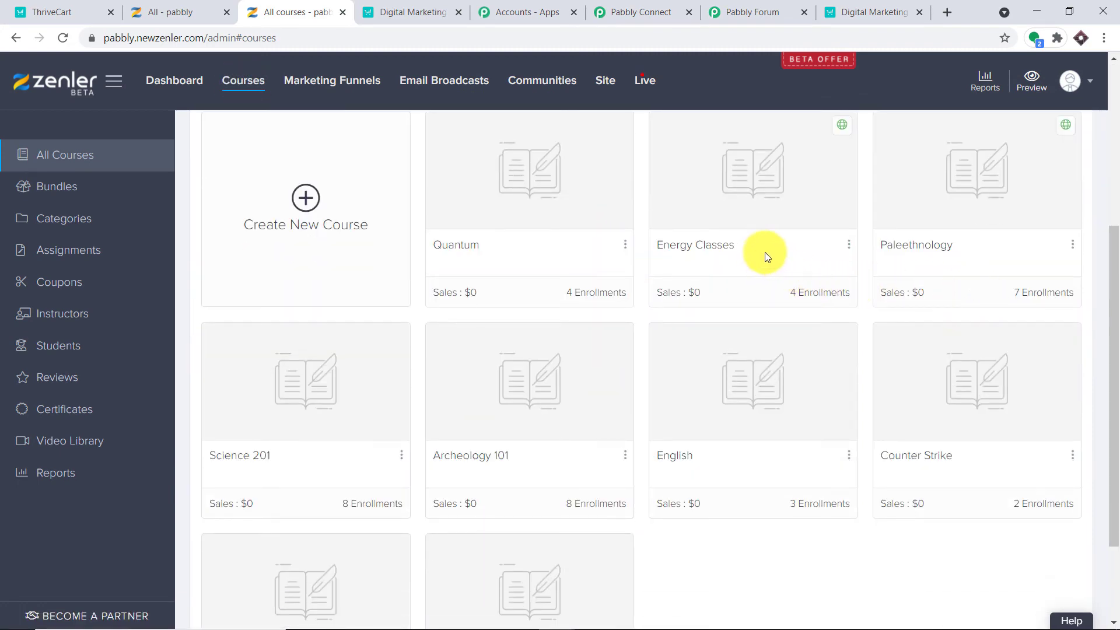
scroll(769, 313, "down", 2)
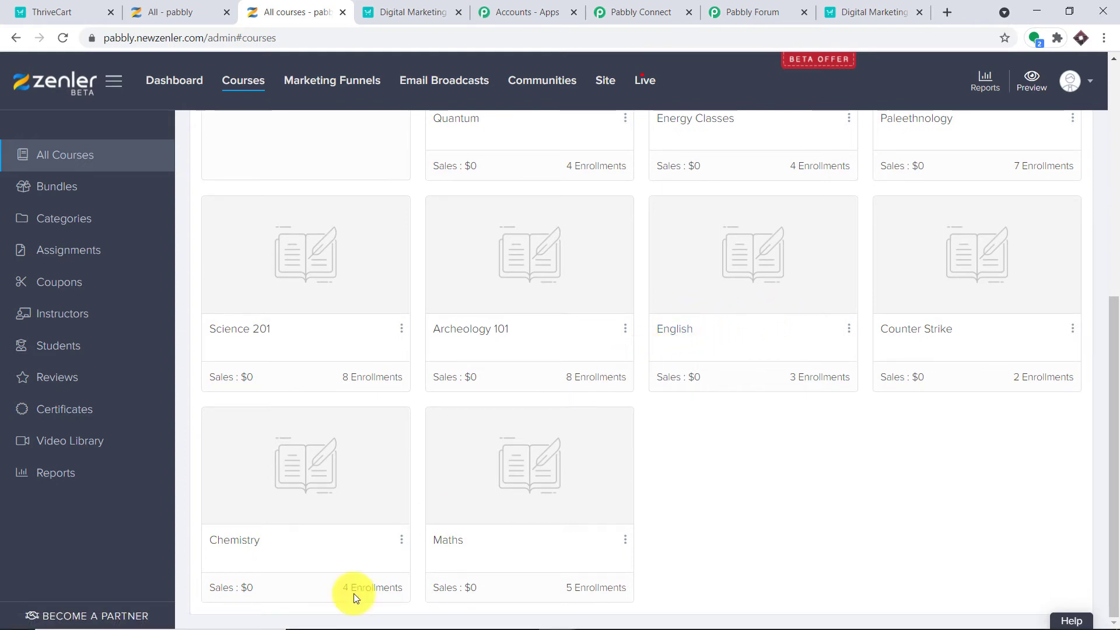
scroll(752, 373, "up", 2)
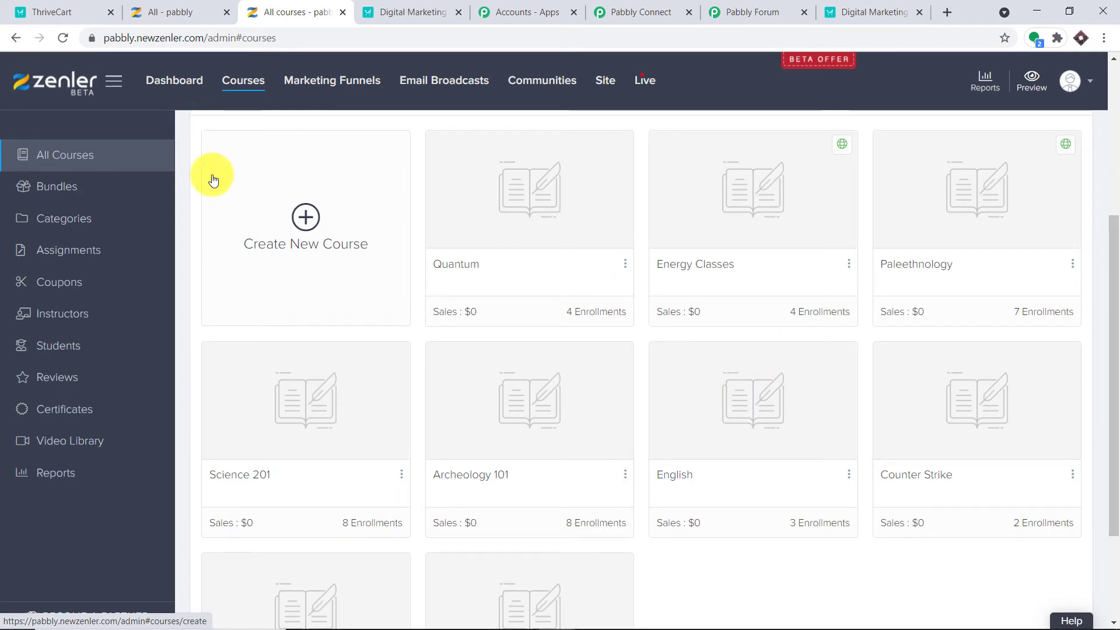
left_click(272, 192)
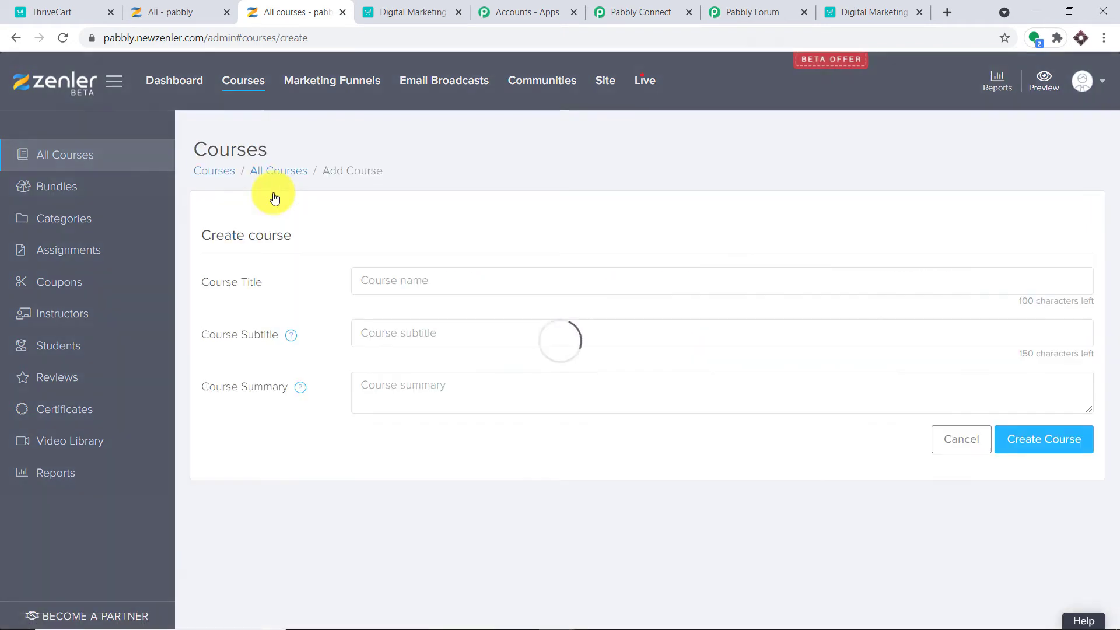
Enter title DIGITAL MARKETING COURSE and subtitle LEARN DIGITAL MARKETING, then create the course.
left_click(392, 286)
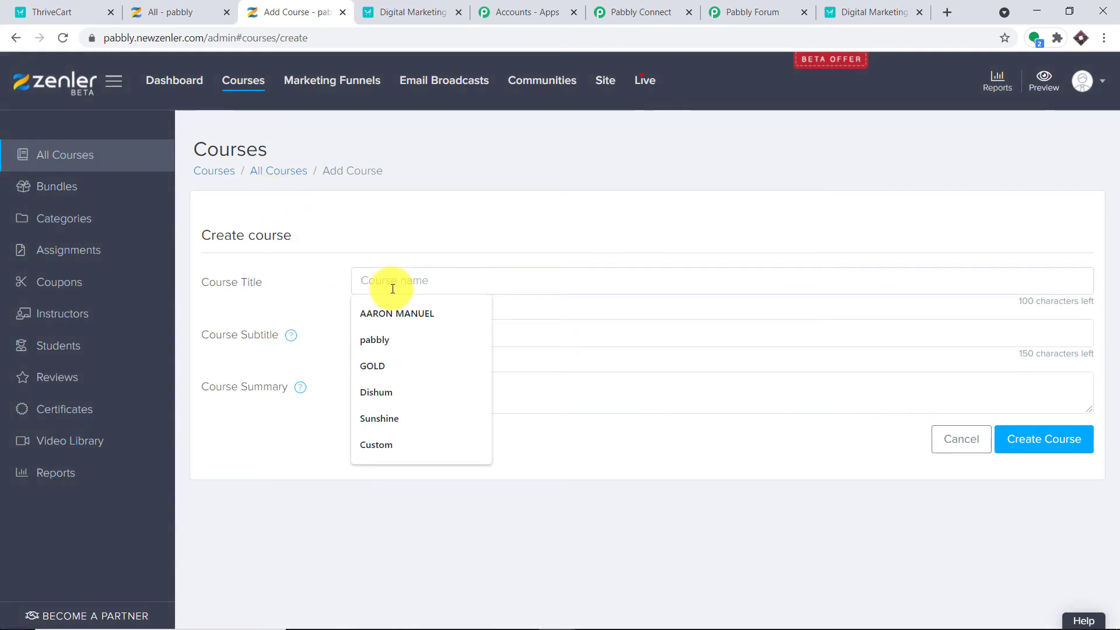
type("DIGIT")
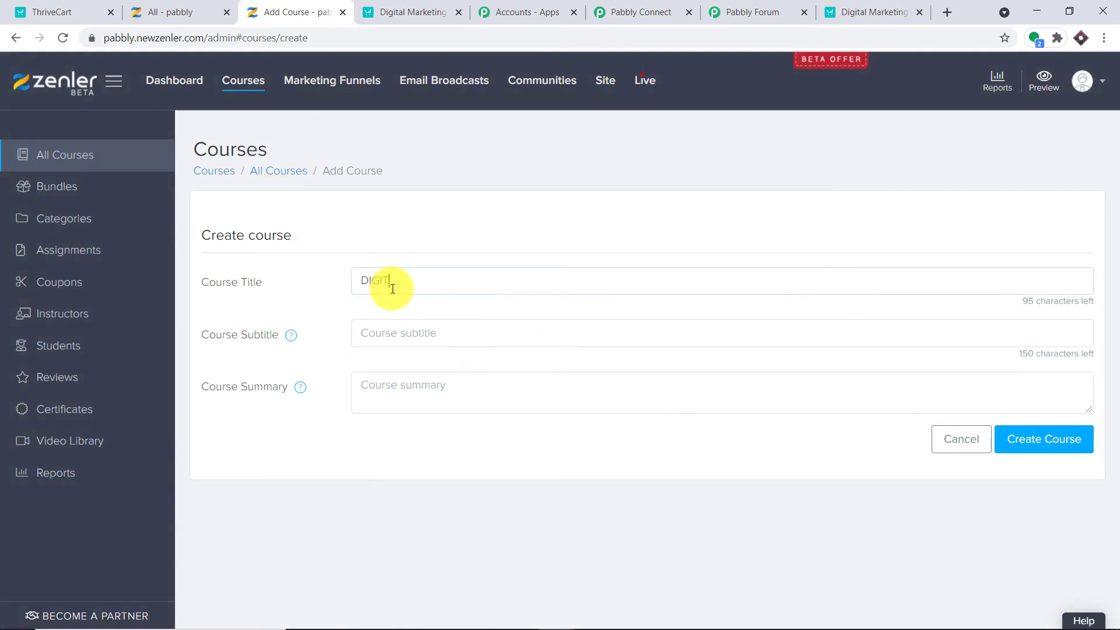
type("AL MARKETIN")
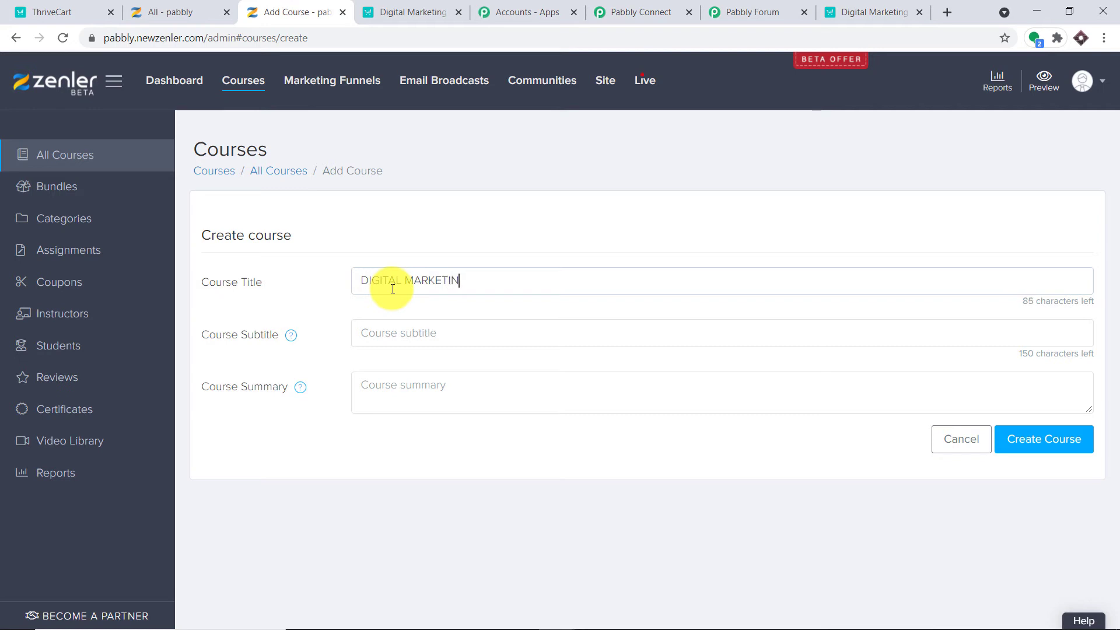
type("G COURSE")
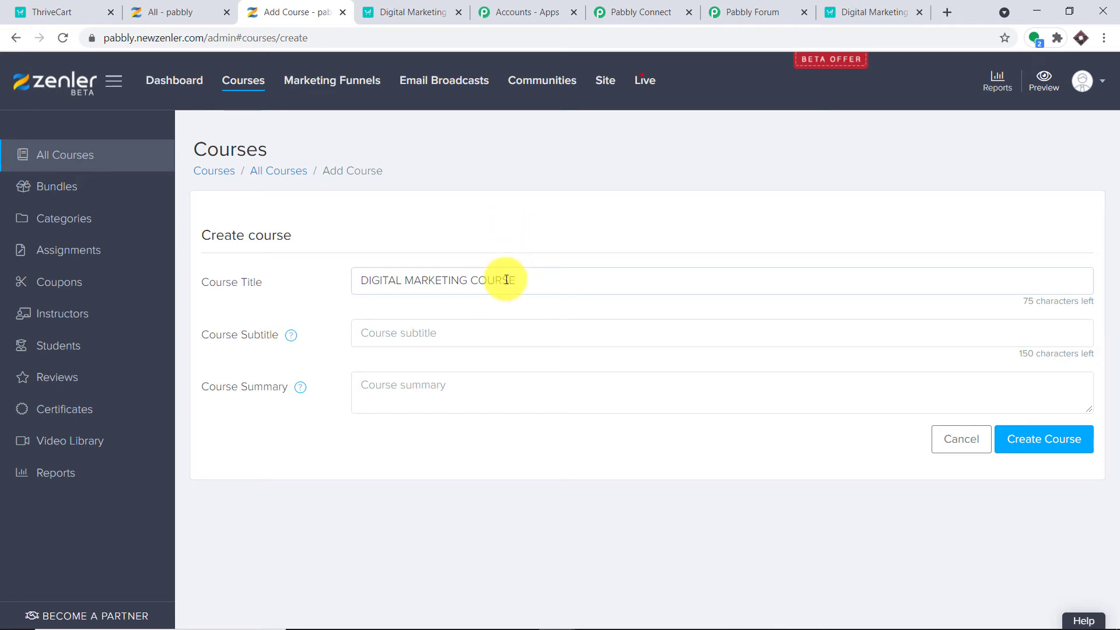
type("LE")
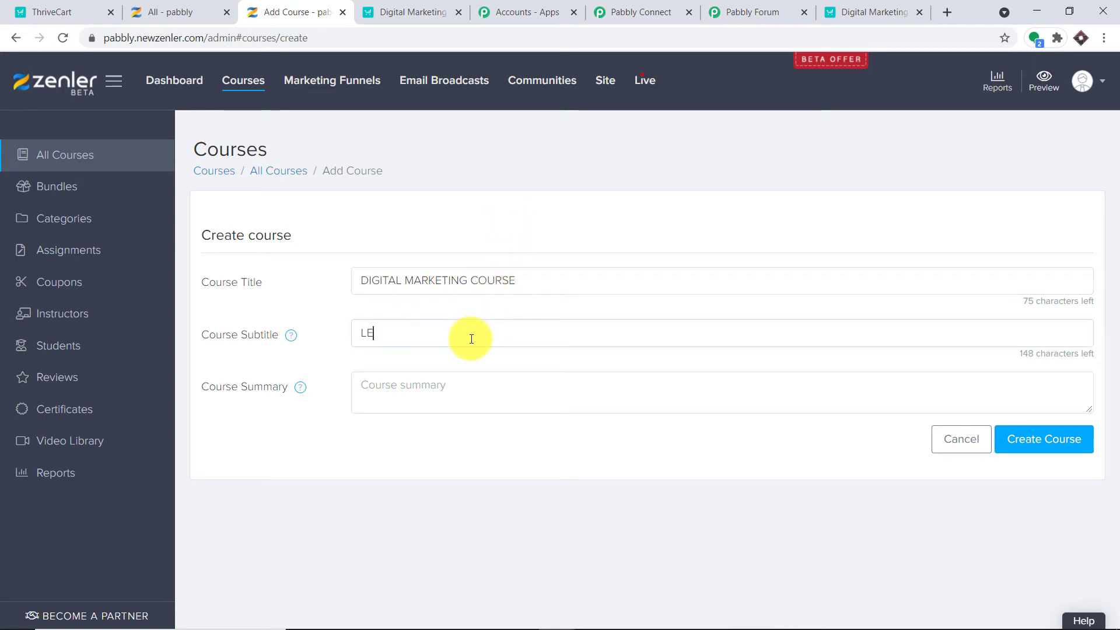
type("ARN DI")
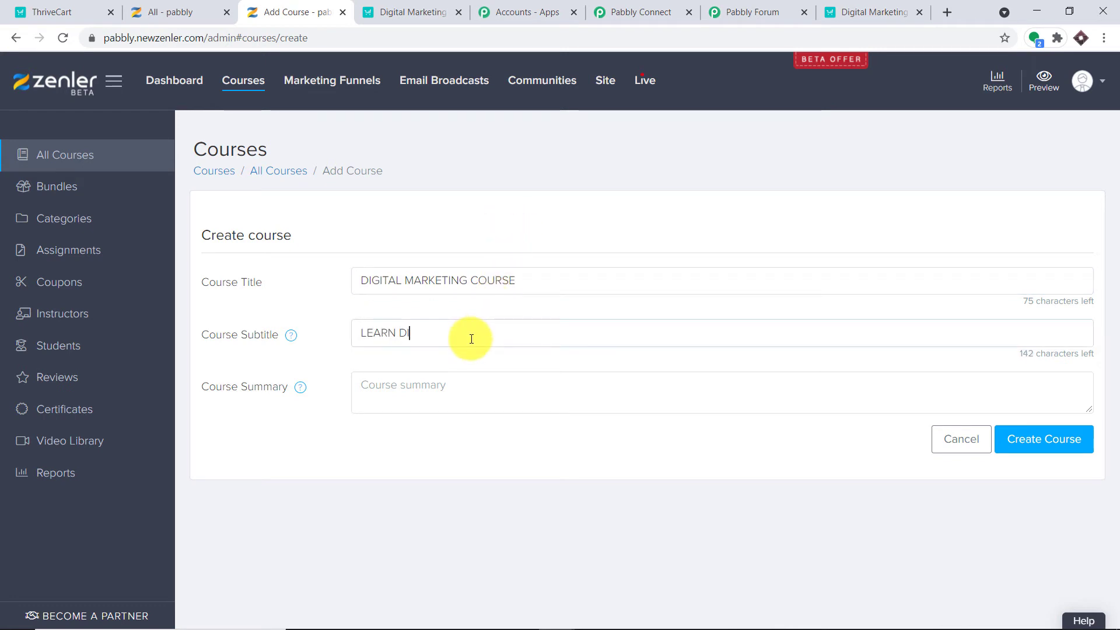
type("GITAL MA")
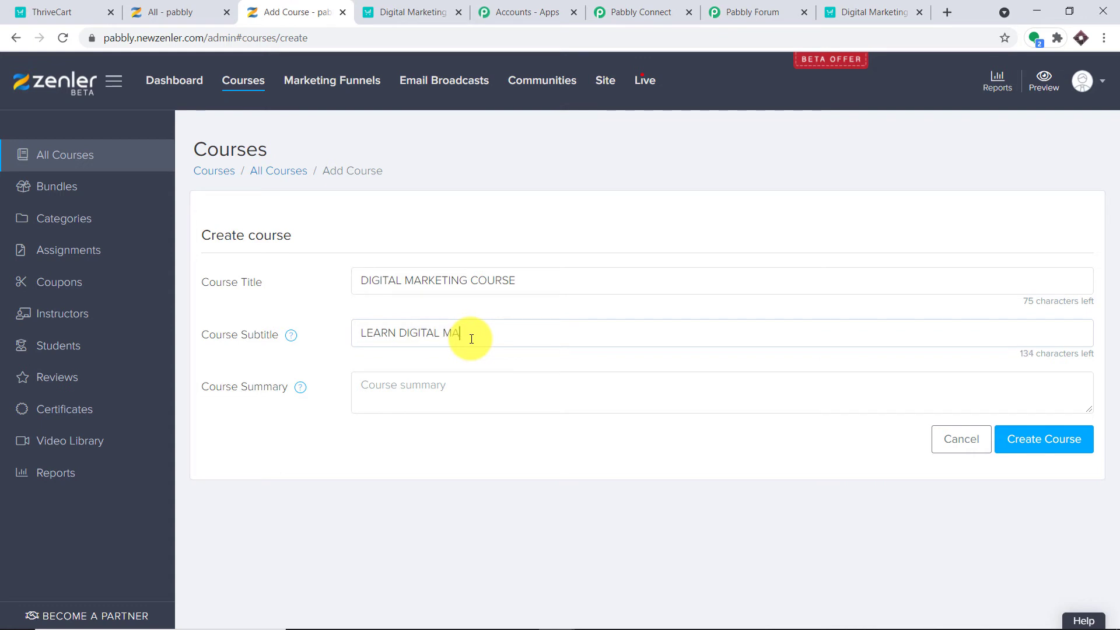
type("RKETING")
left_click(1031, 438)
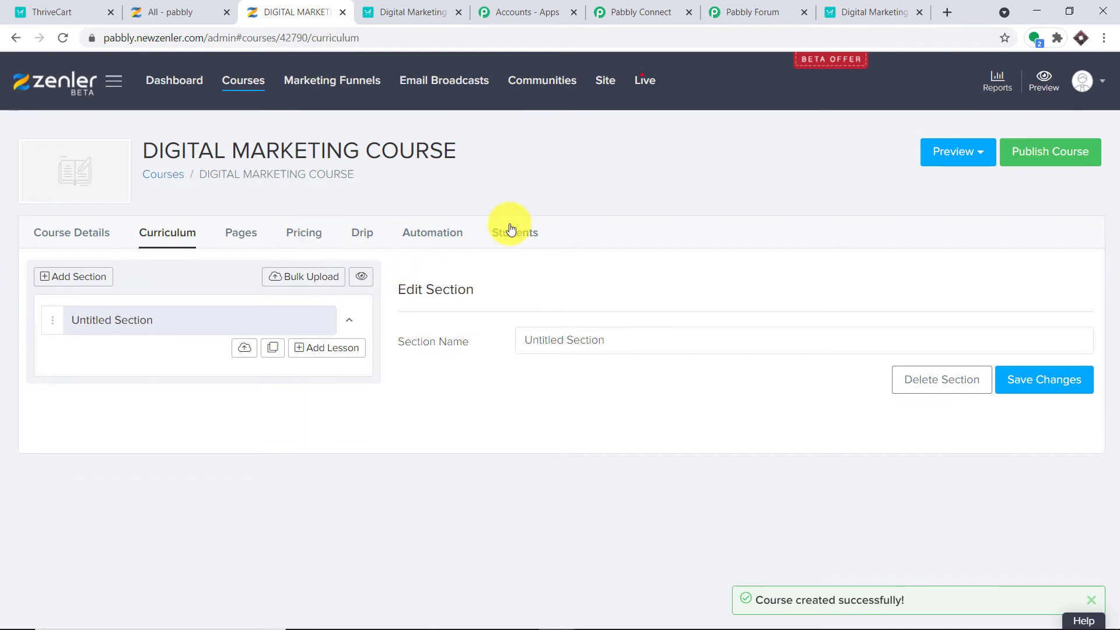
Check the course's students list, then start adding a new pricing plan.
left_click(513, 232)
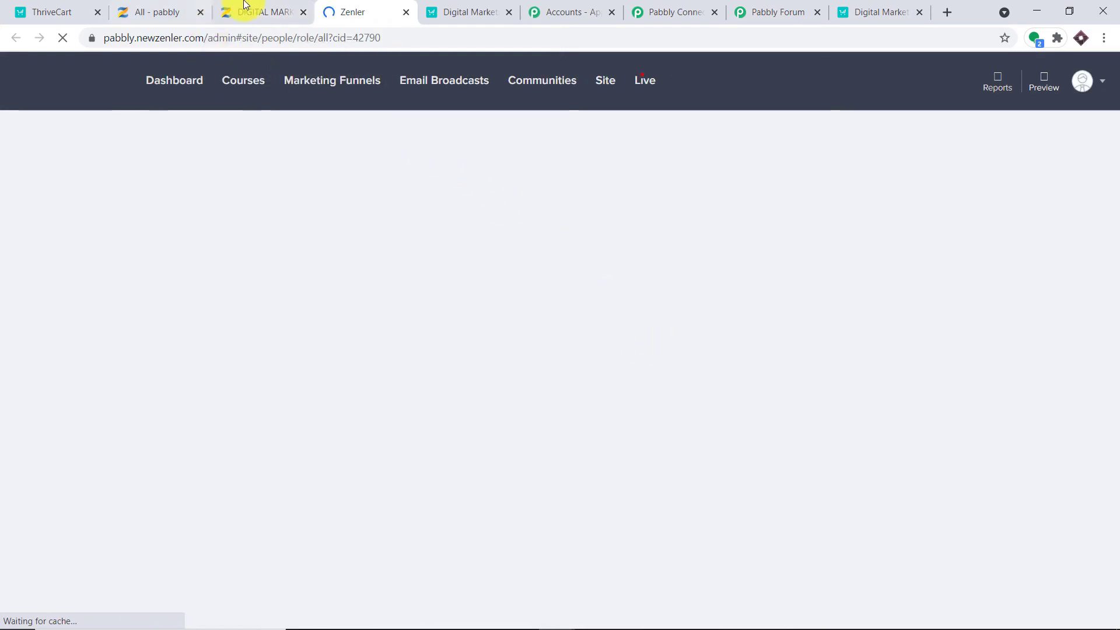
left_click(263, 7)
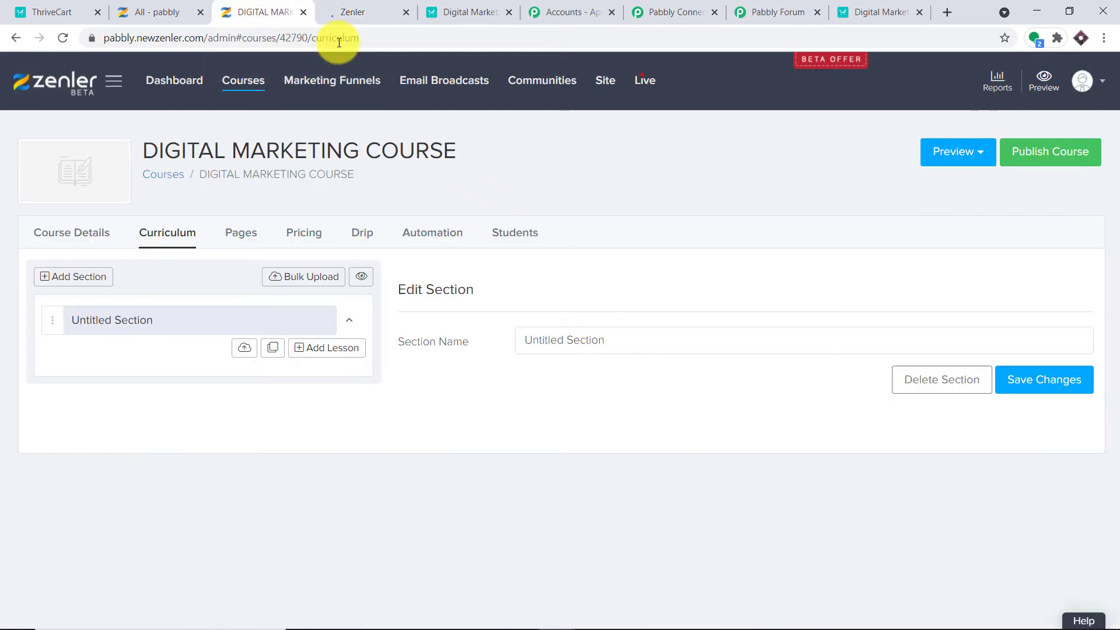
left_click(313, 237)
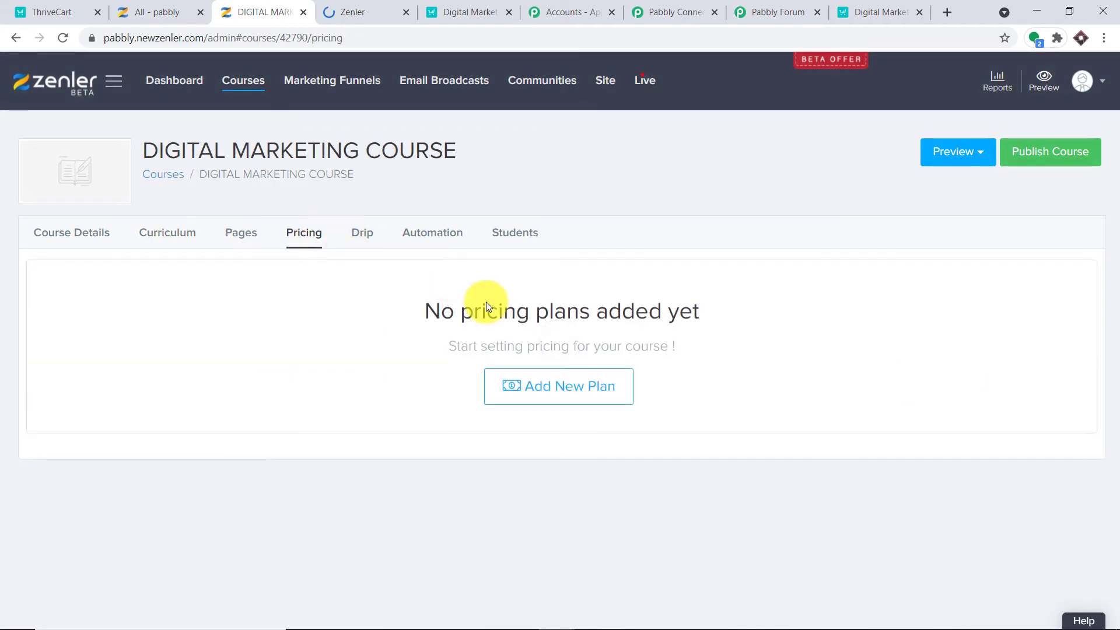
left_click(570, 519)
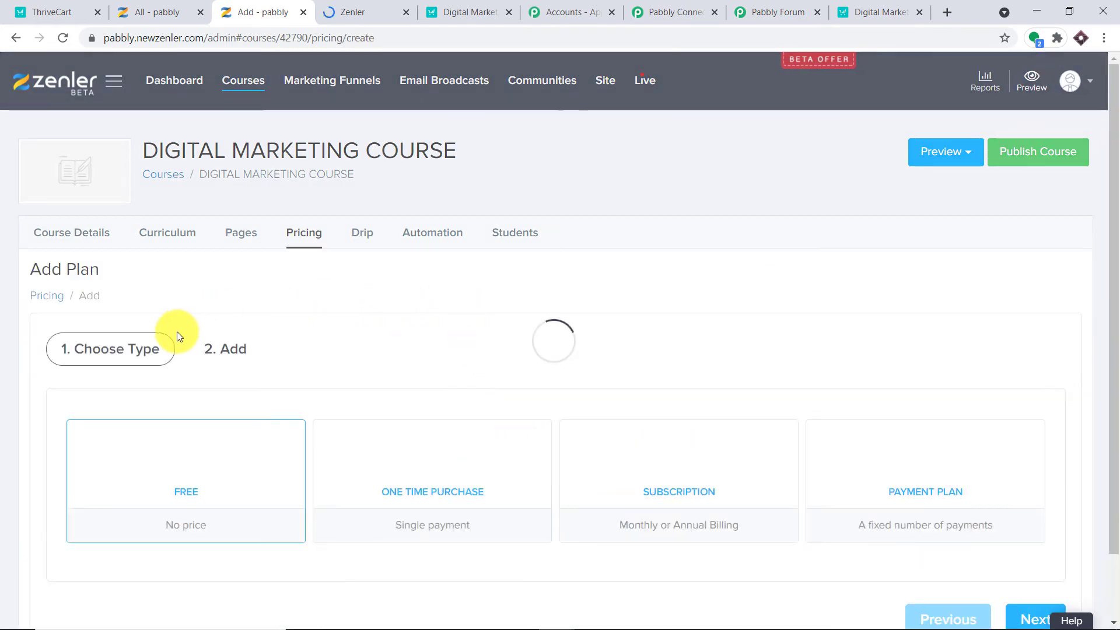
scroll(150, 382, "down", 4)
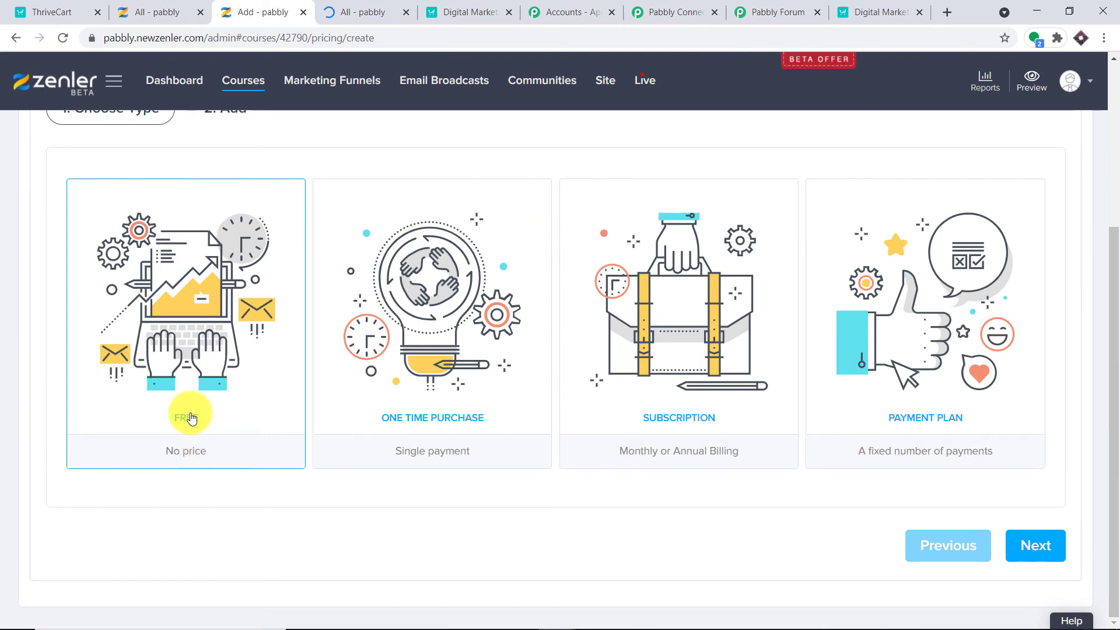
left_click(373, 12)
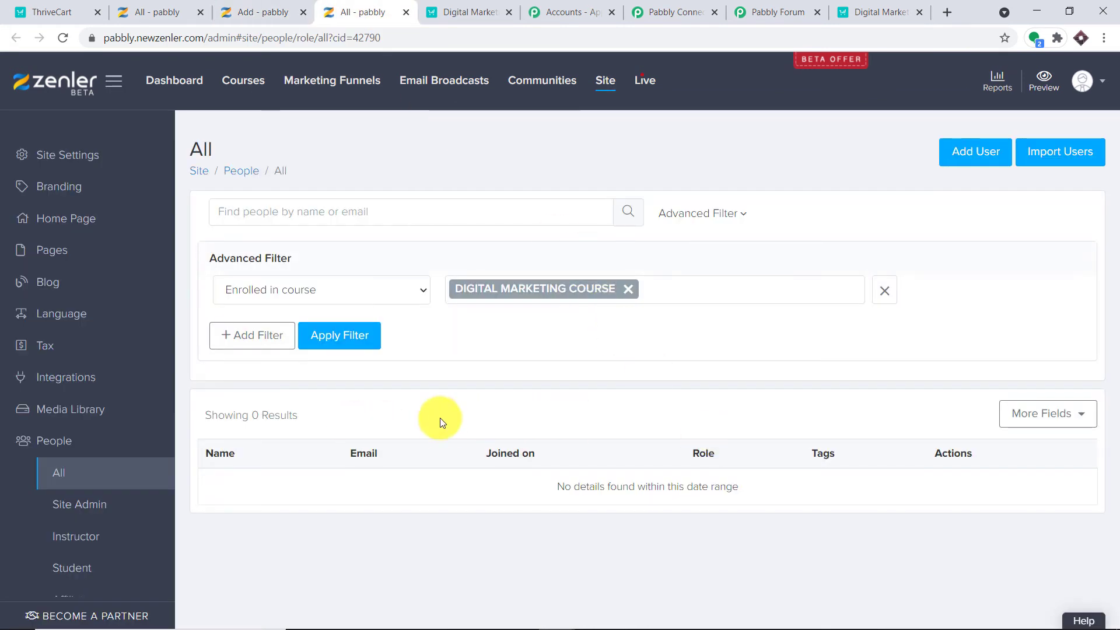
left_click(277, 11)
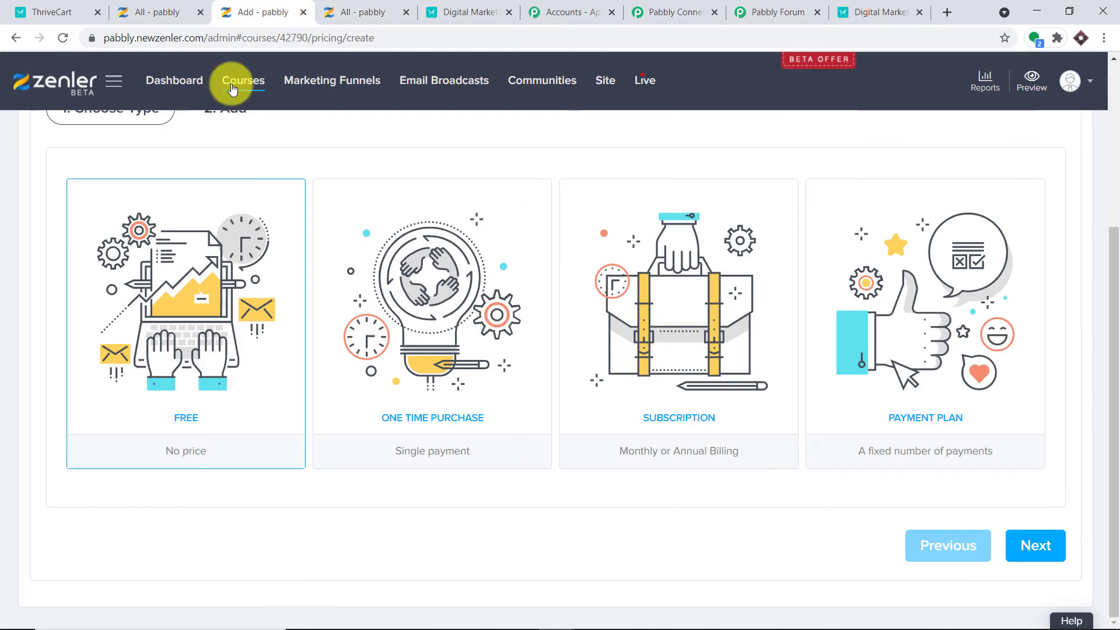
scroll(240, 263, "up", 4)
scroll(193, 425, "down", 1)
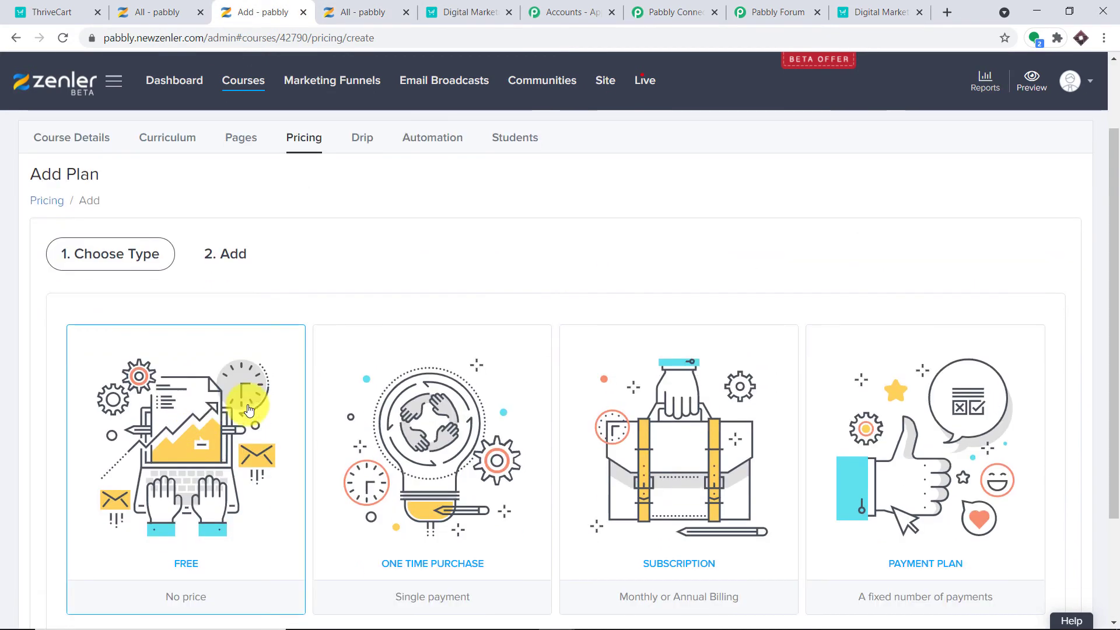
scroll(248, 410, "down", 3)
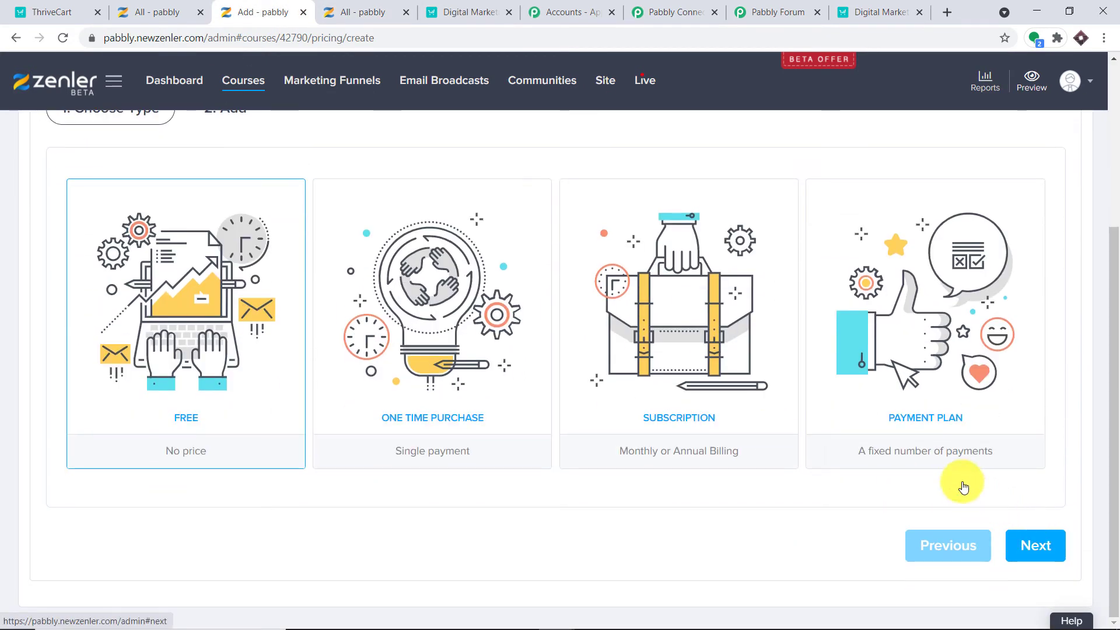
Make the plan Free, name it THRIVECART PAID HENCE FREE, and finish.
left_click(933, 343)
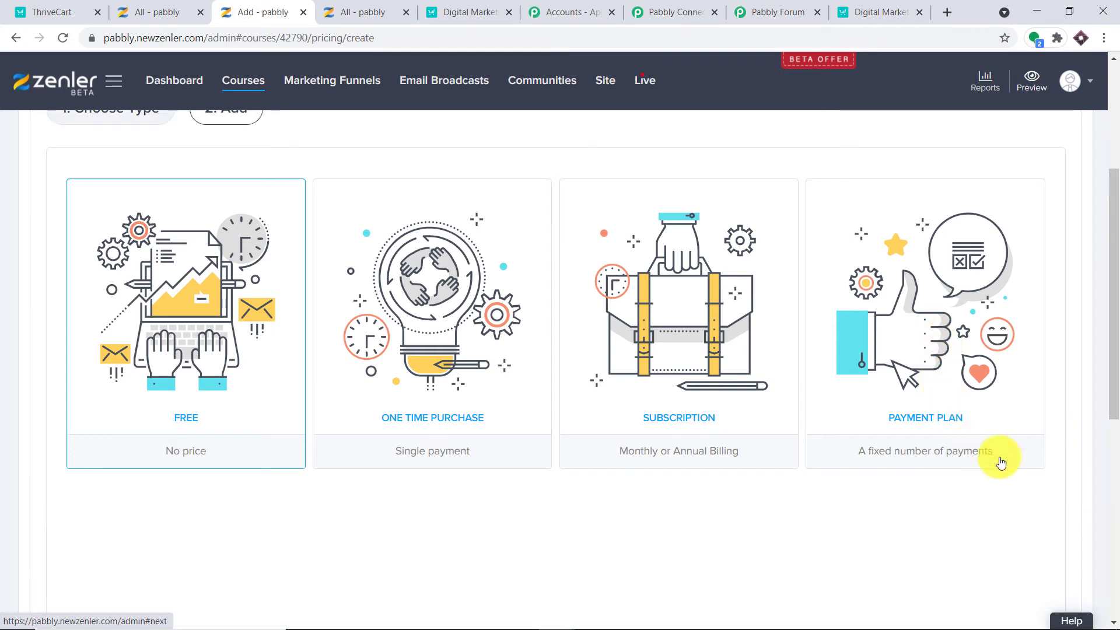
left_click(278, 223)
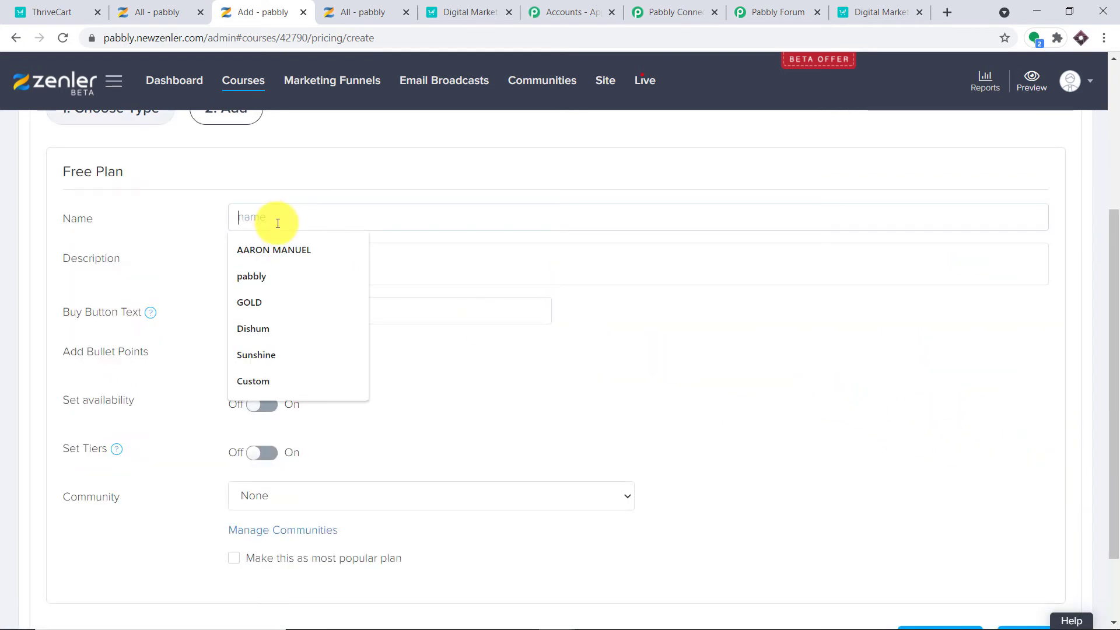
type("THRIVECART PAID")
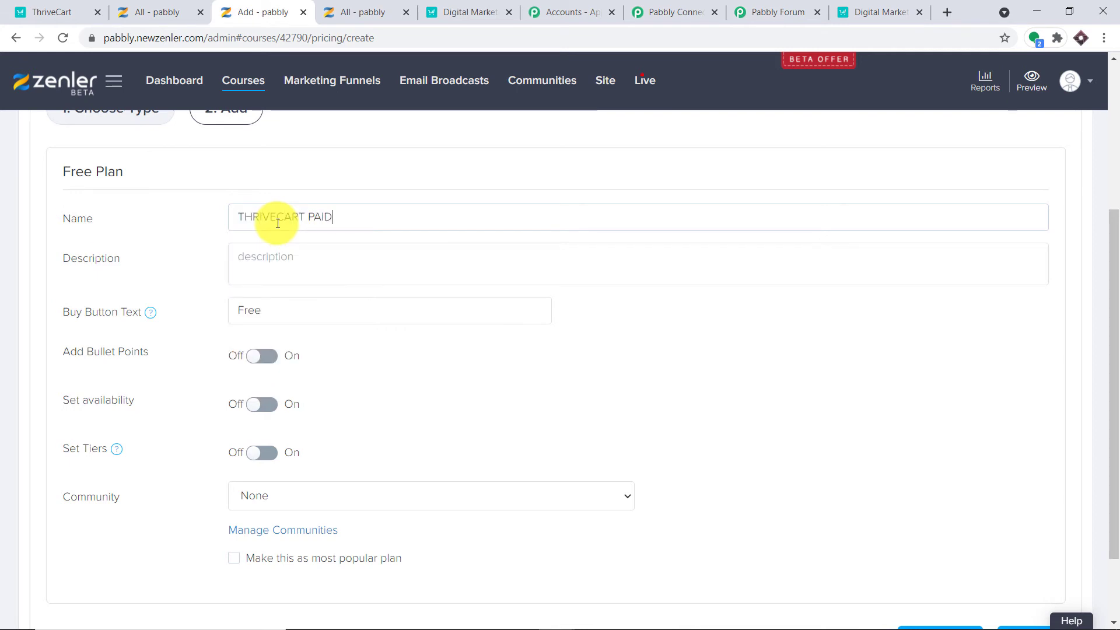
type(" HENCE FREE")
scroll(578, 292, "up", 3)
scroll(896, 476, "down", 5)
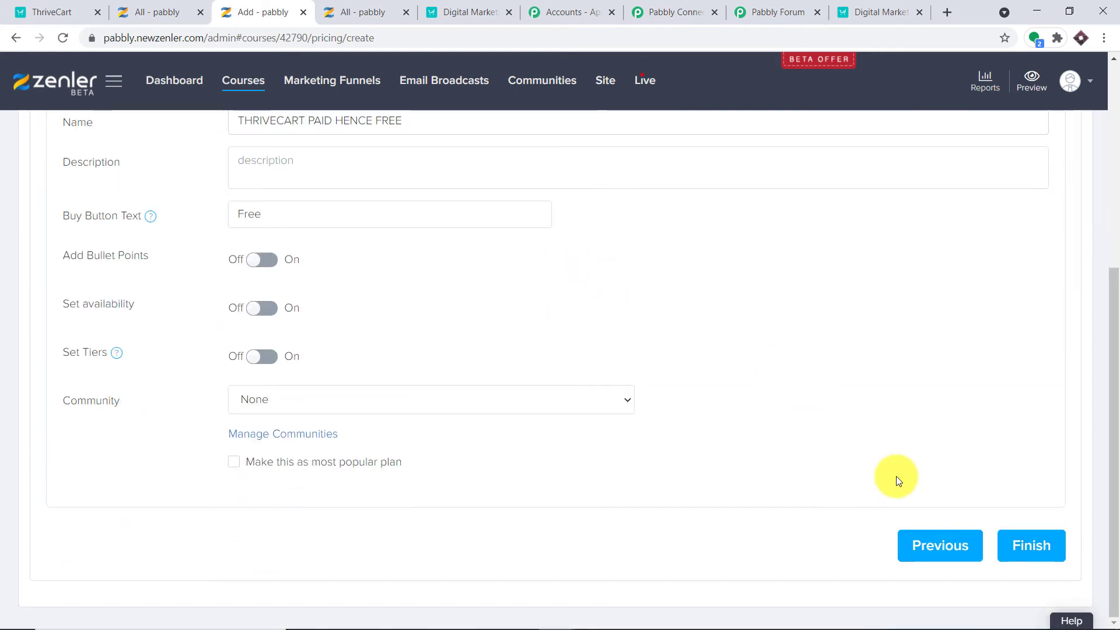
left_click(1018, 550)
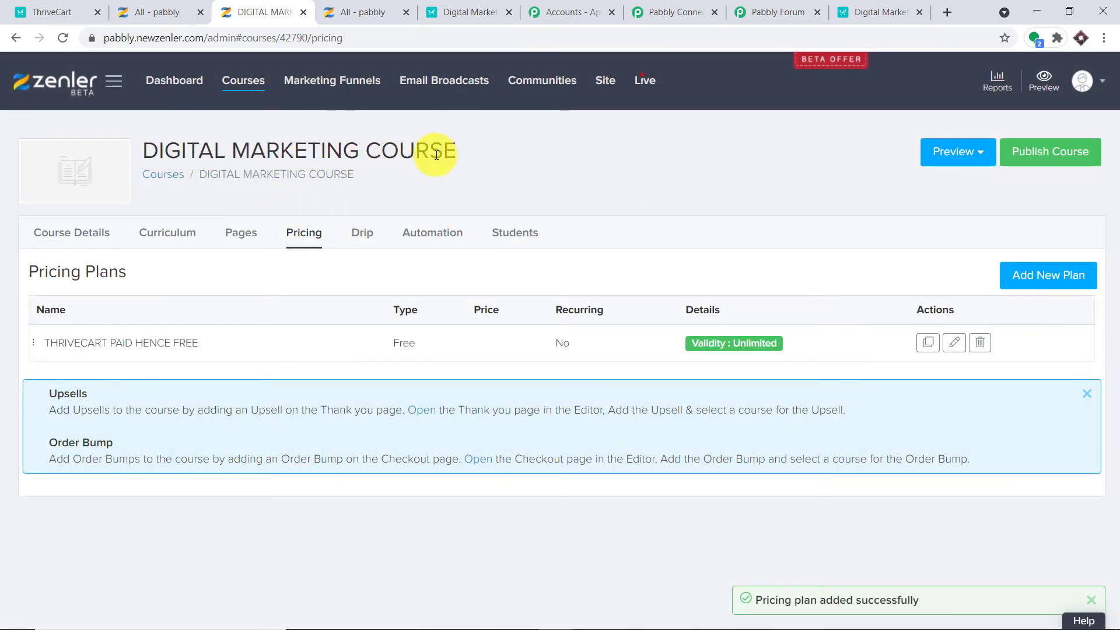
left_click(767, 8)
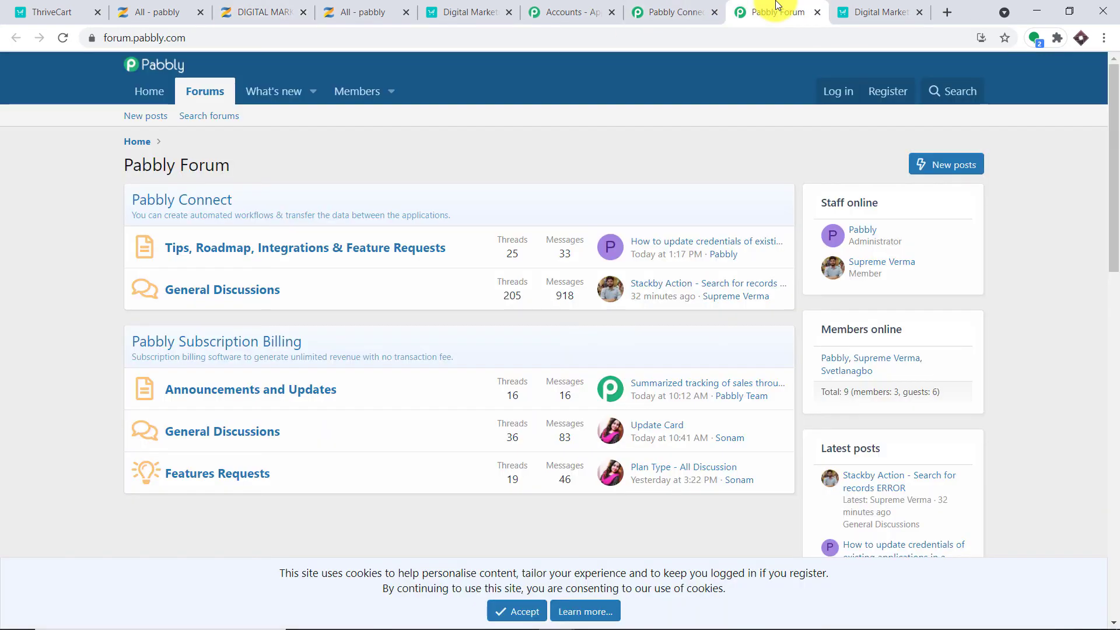
Browse the enrol step's Course Id list without choosing a course.
left_click(700, 6)
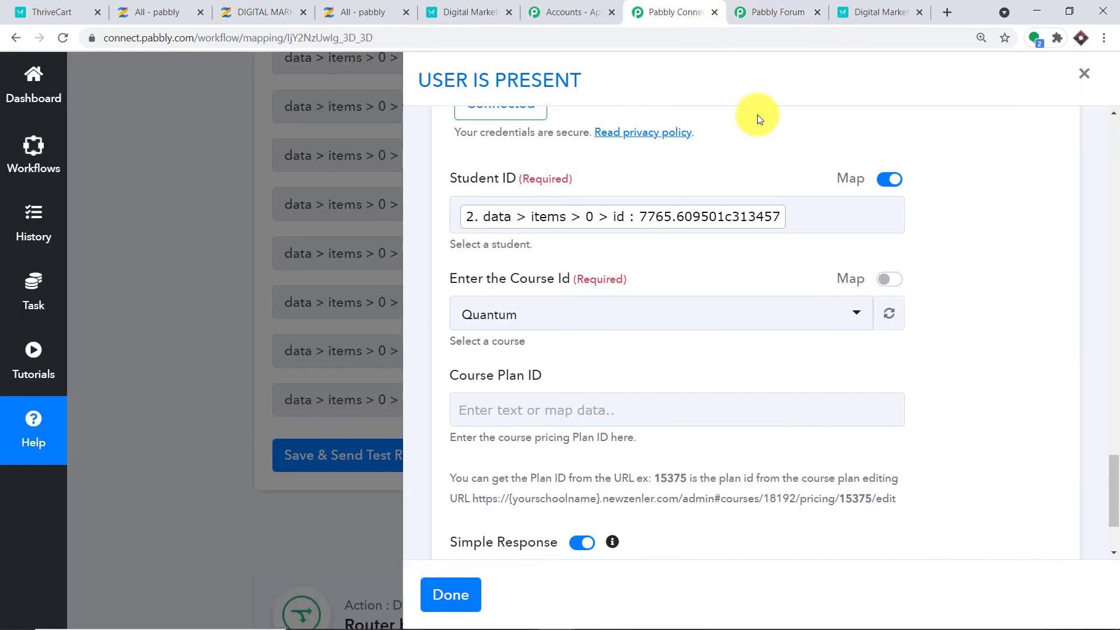
left_click(730, 318)
scroll(761, 350, "down", 2)
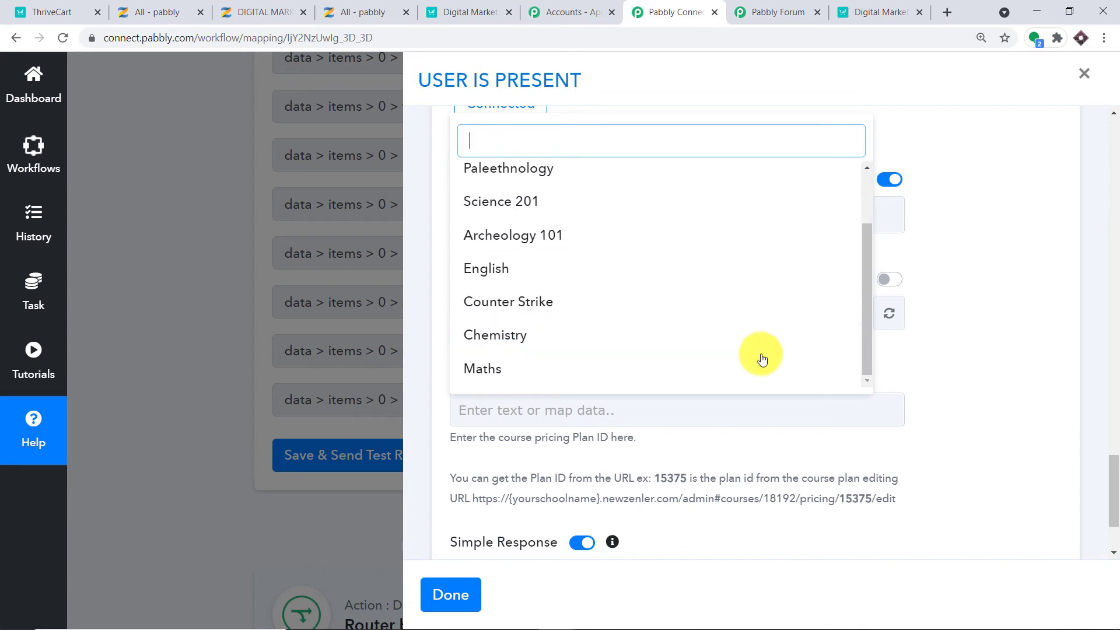
scroll(707, 297, "up", 4)
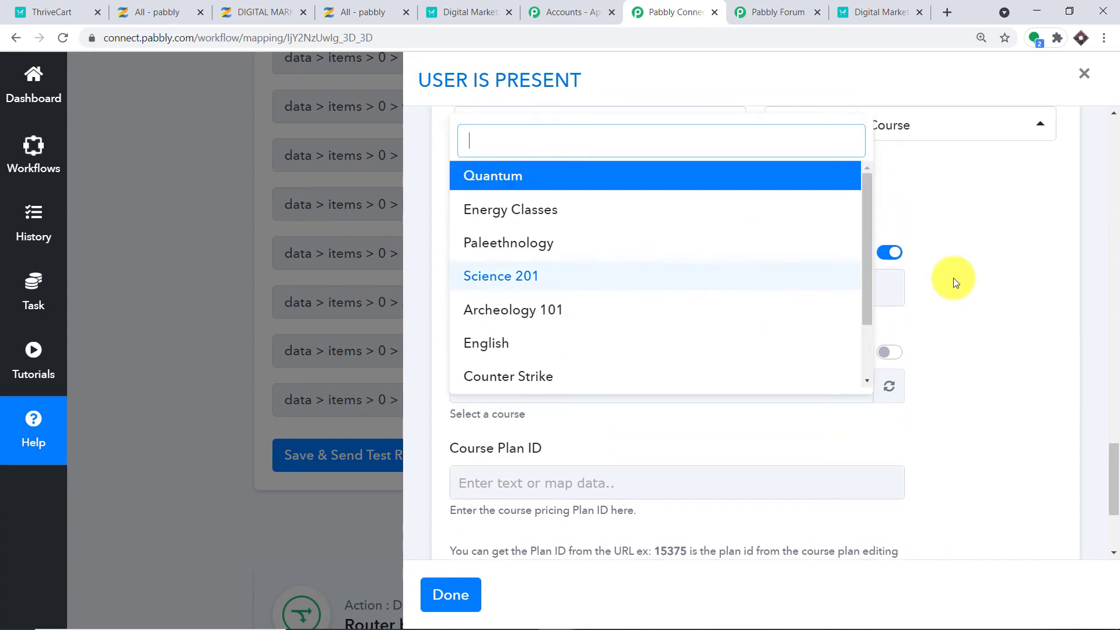
left_click(981, 268)
Refresh the Zenler course list and select DIGITAL MARKETING COURSE as the Course Id.
left_click(892, 388)
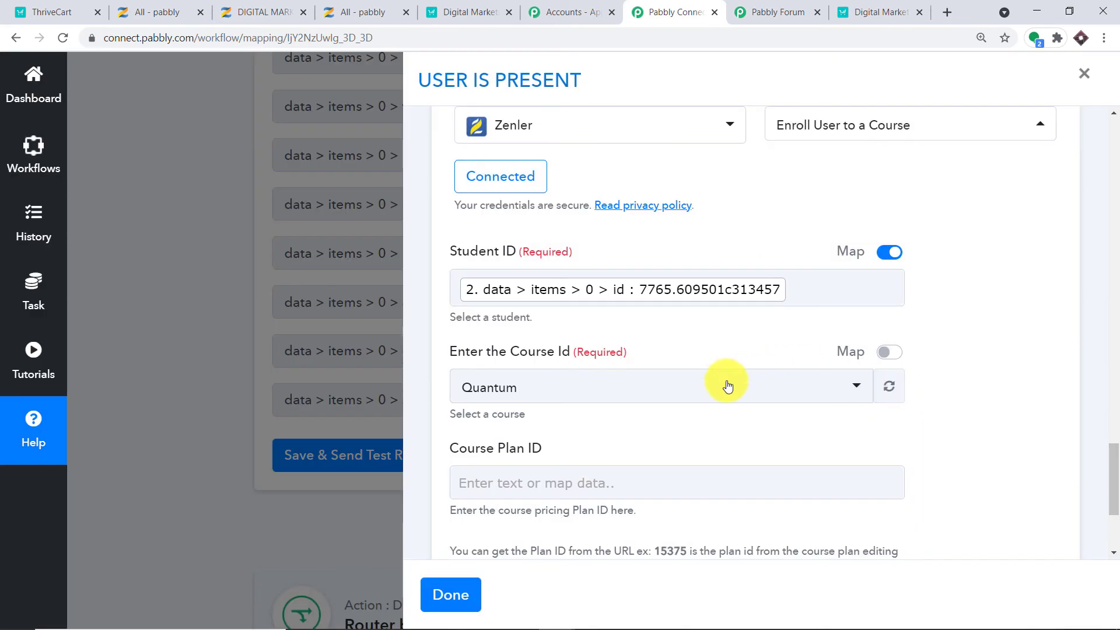
left_click(725, 386)
scroll(724, 385, "down", 5)
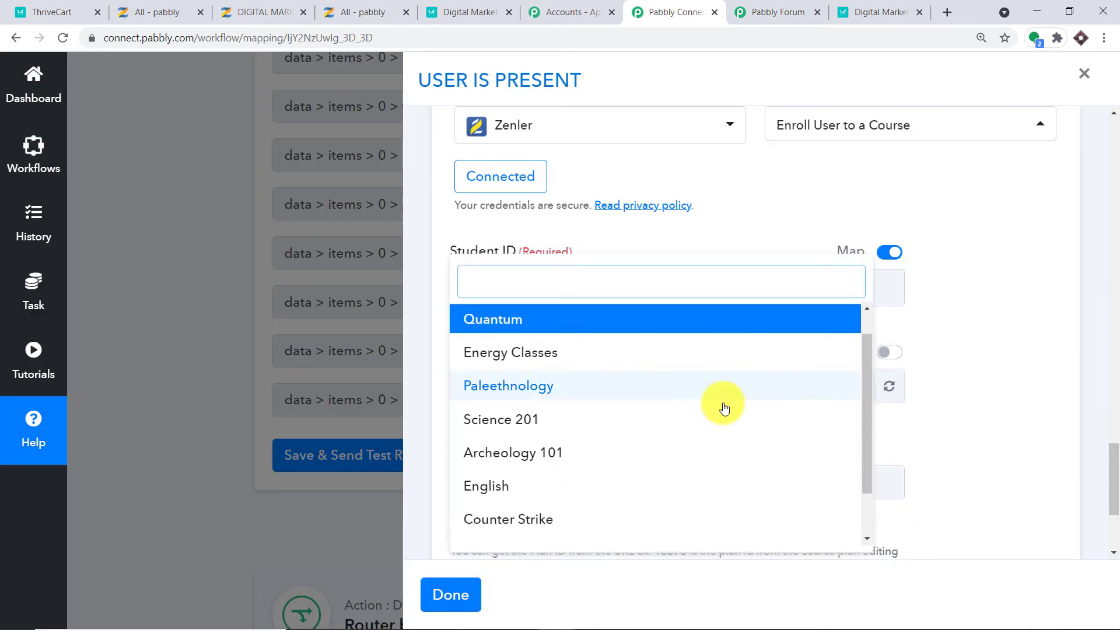
scroll(723, 424, "up", 3)
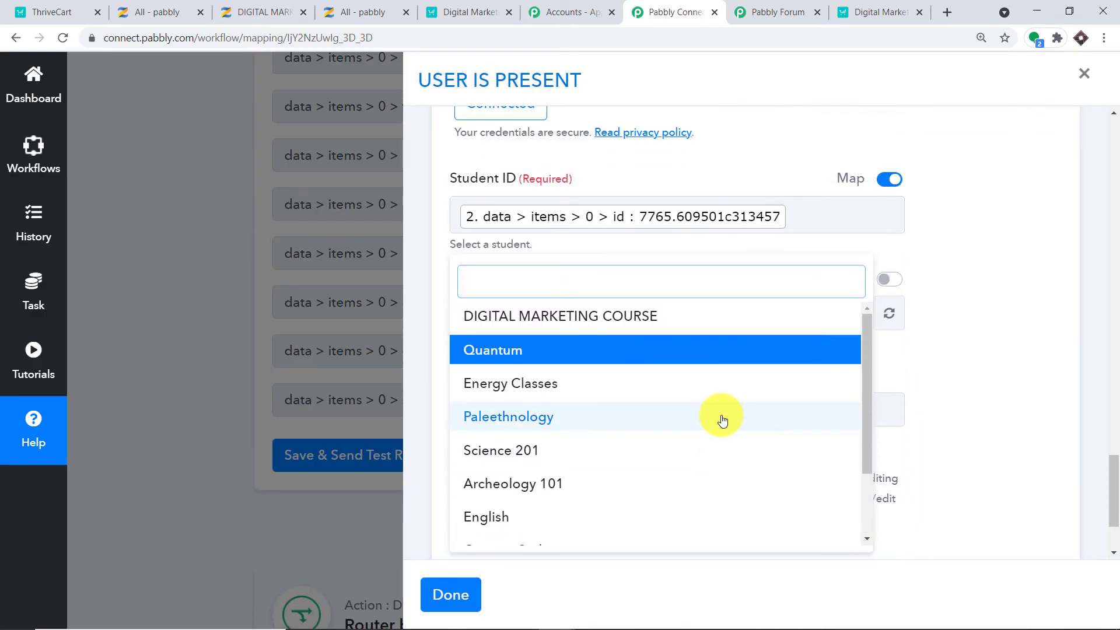
left_click(675, 326)
scroll(852, 279, "down", 1)
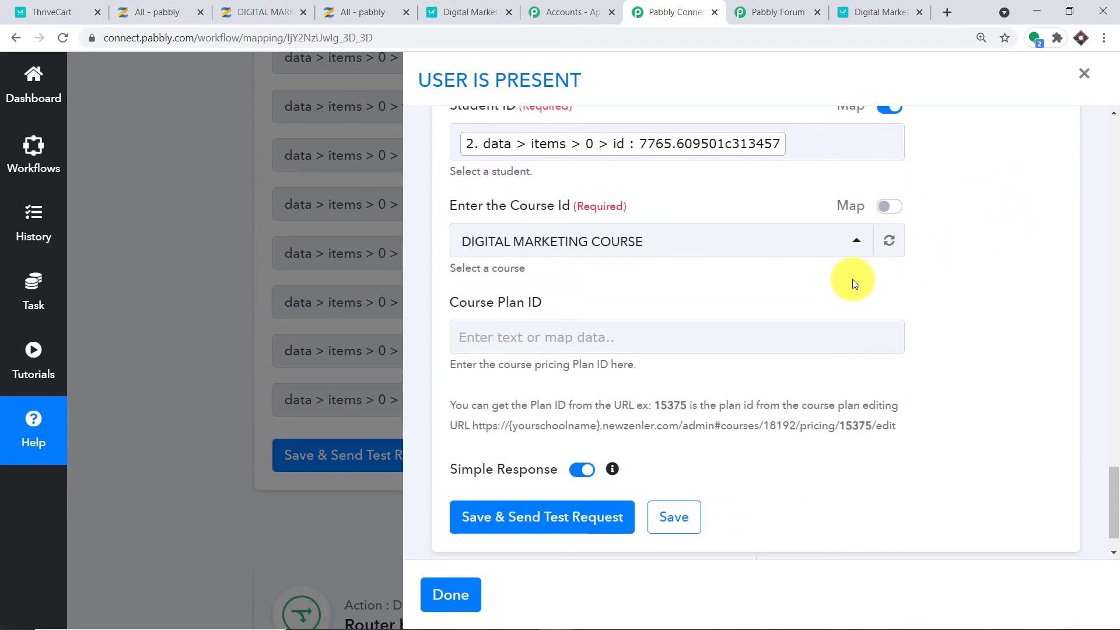
scroll(817, 277, "down", 1)
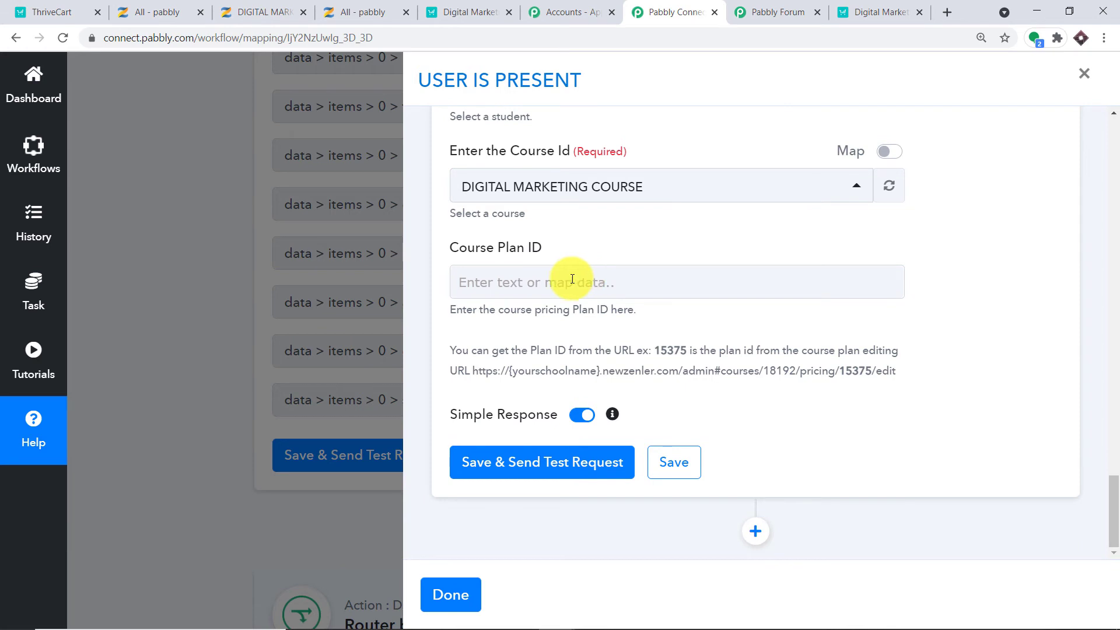
left_click(267, 3)
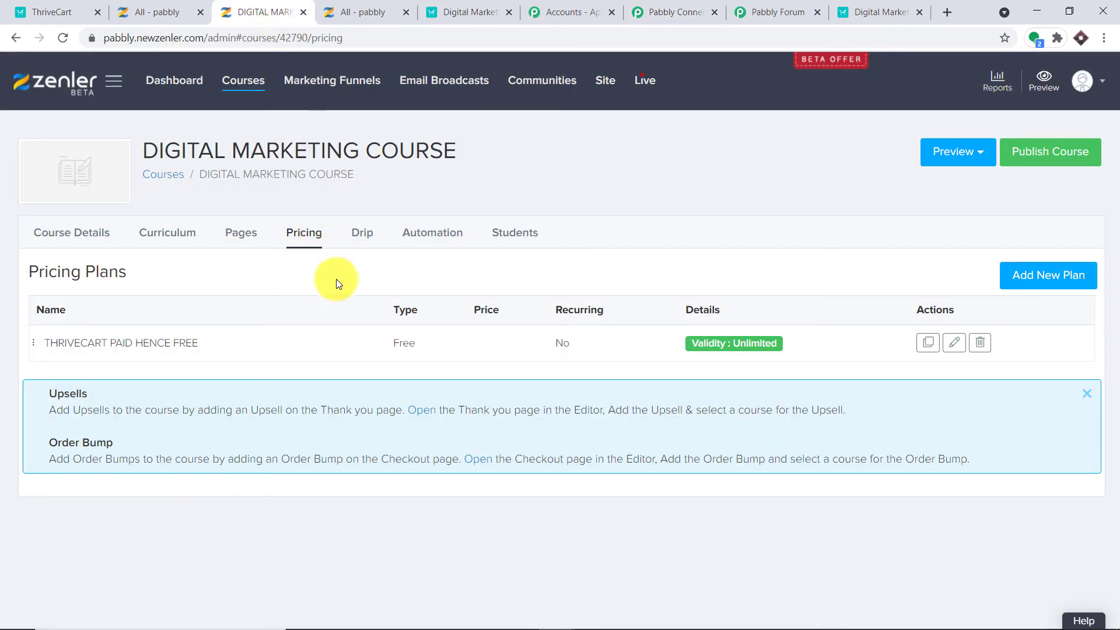
Copy plan ID 35089 from the THRIVECART PAID HENCE FREE plan's edit-page URL.
left_click(955, 343)
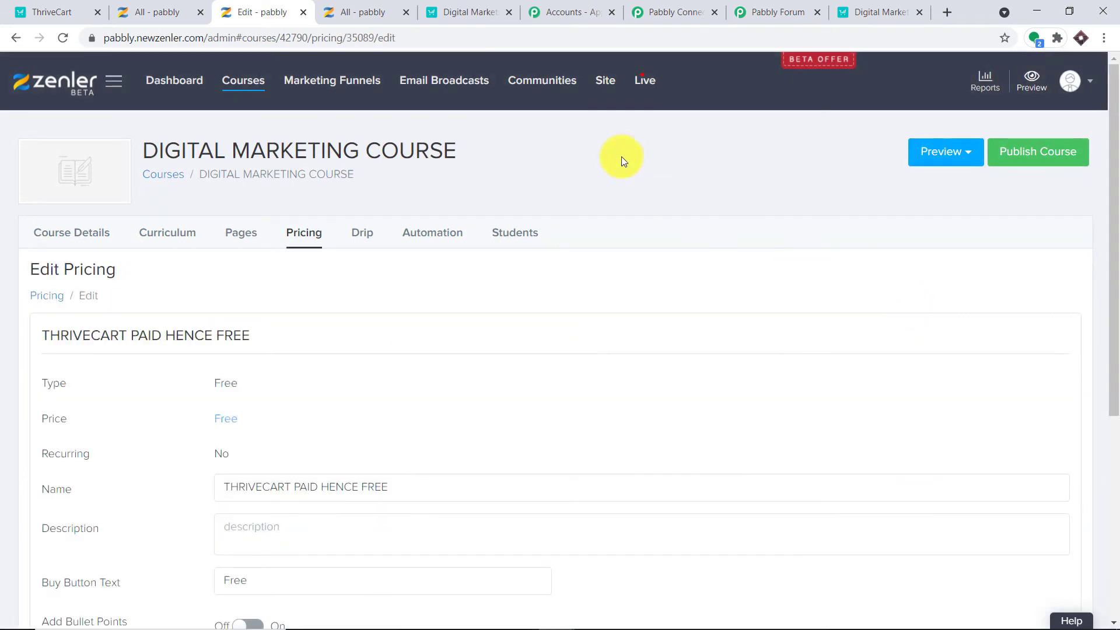
left_click_drag(374, 39, 346, 39)
right_click(393, 41)
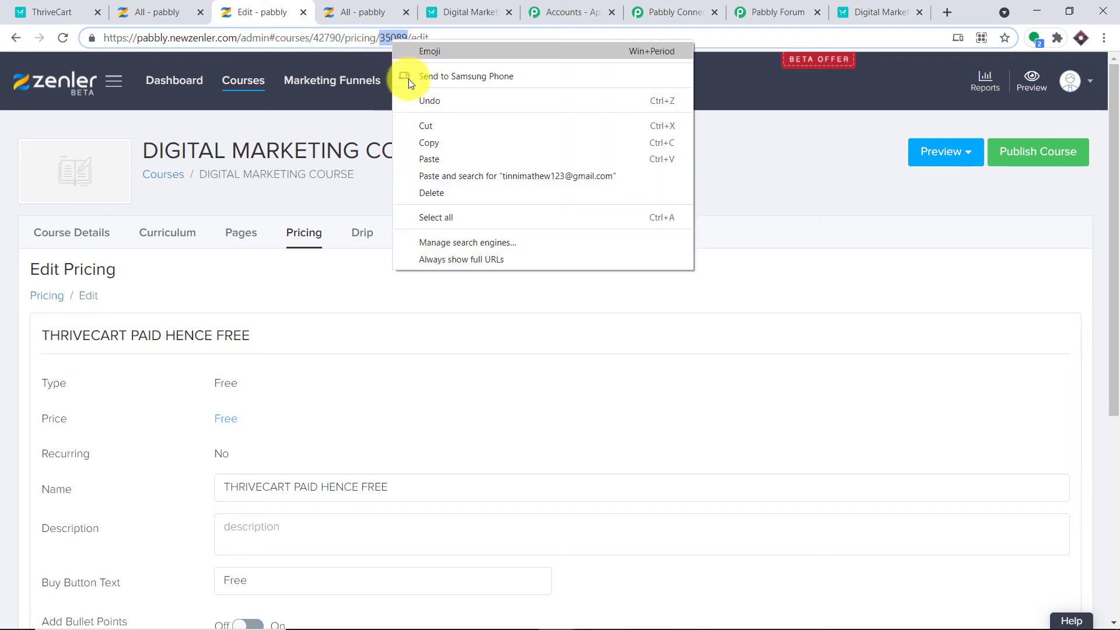
left_click(440, 139)
left_click(720, 7)
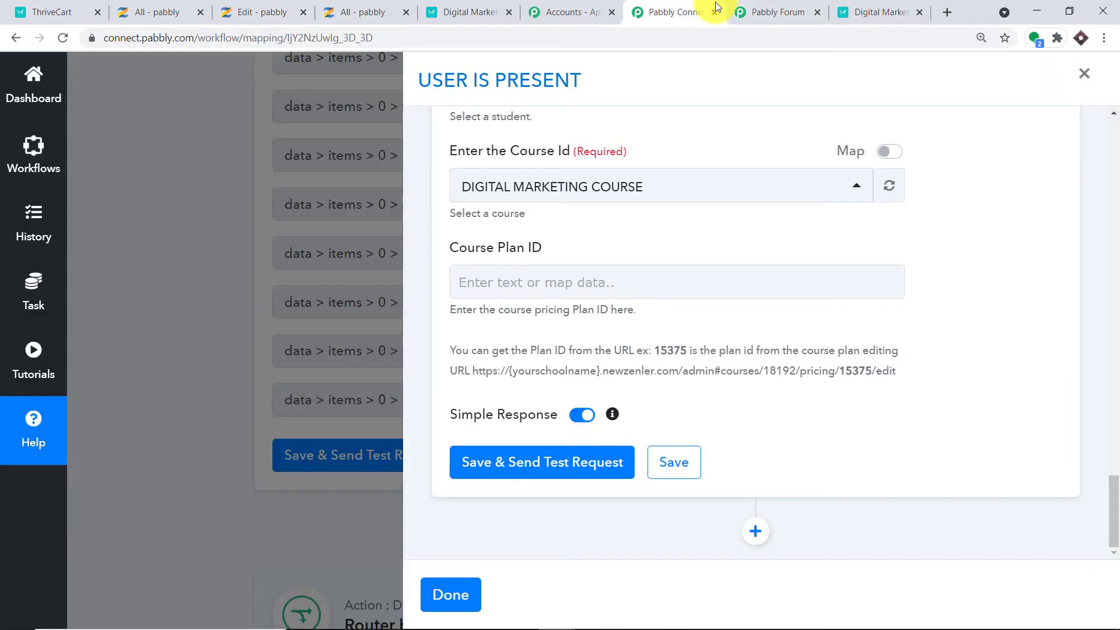
Paste 35089 into Course Plan ID and test the enrol step, getting a 200 response.
left_click(531, 282)
right_click(530, 282)
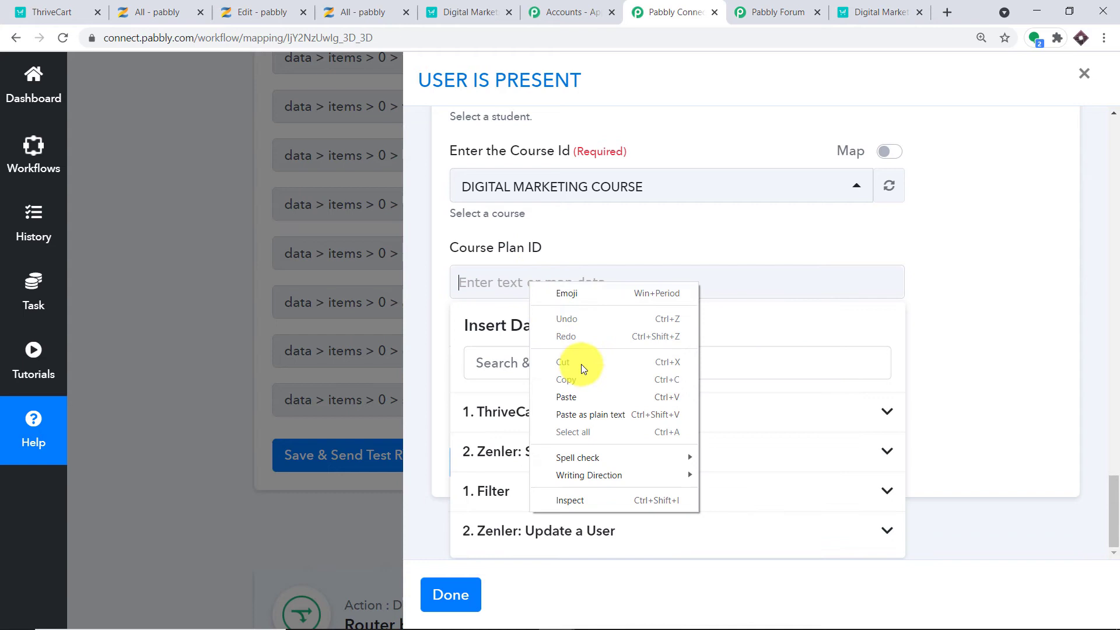
left_click(588, 397)
left_click(1014, 229)
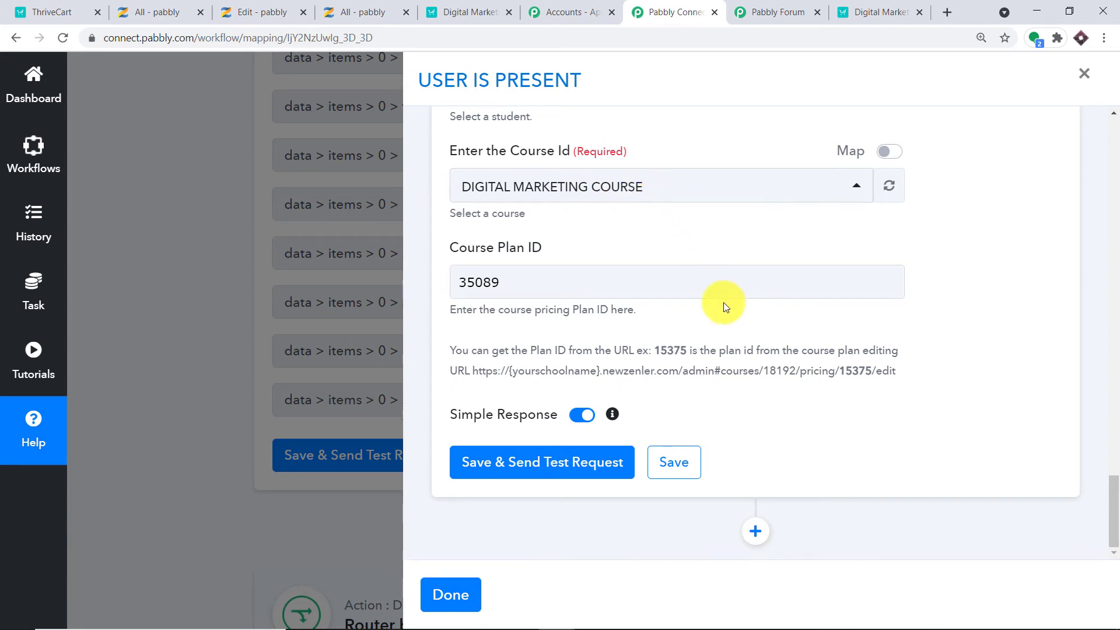
left_click(595, 464)
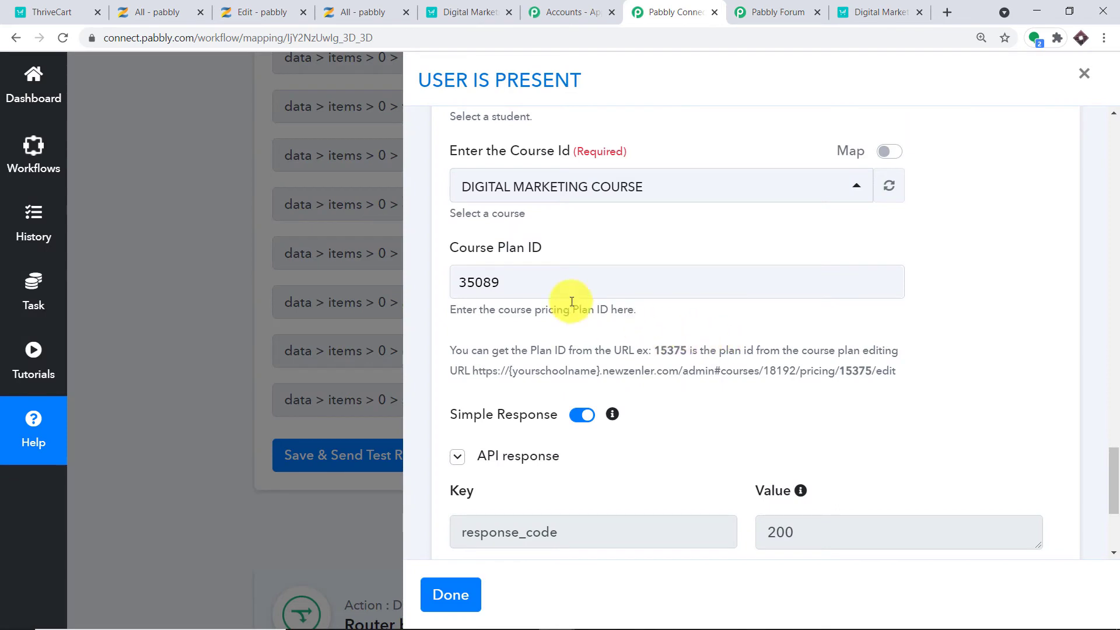
left_click(358, 7)
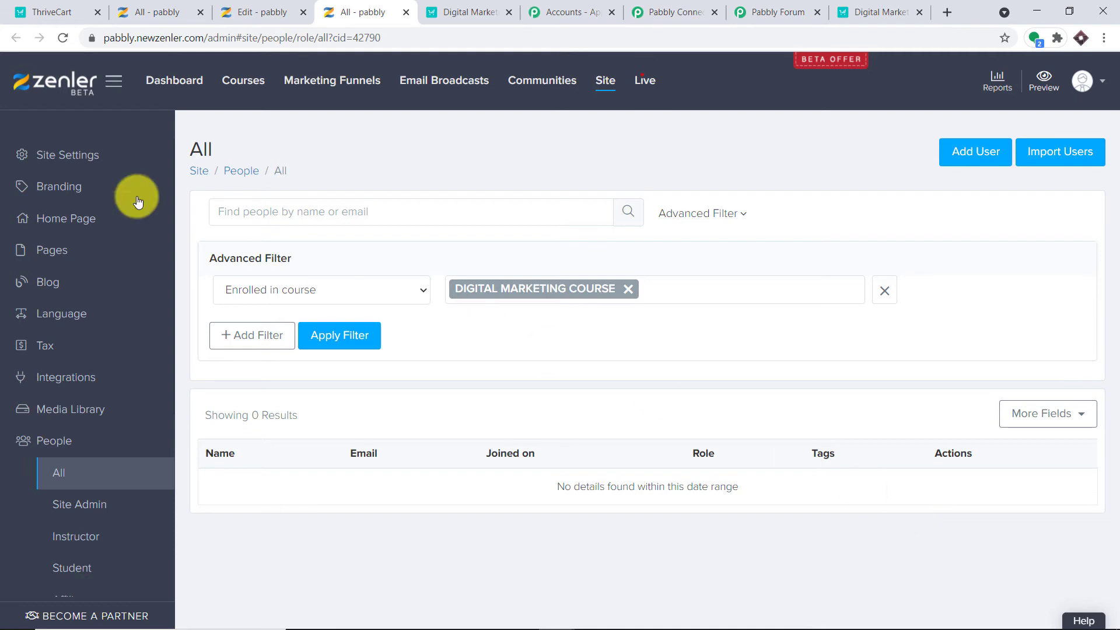
Reload Zenler's People list to confirm 1 student is enrolled in DIGITAL MARKETING COURSE.
left_click(63, 37)
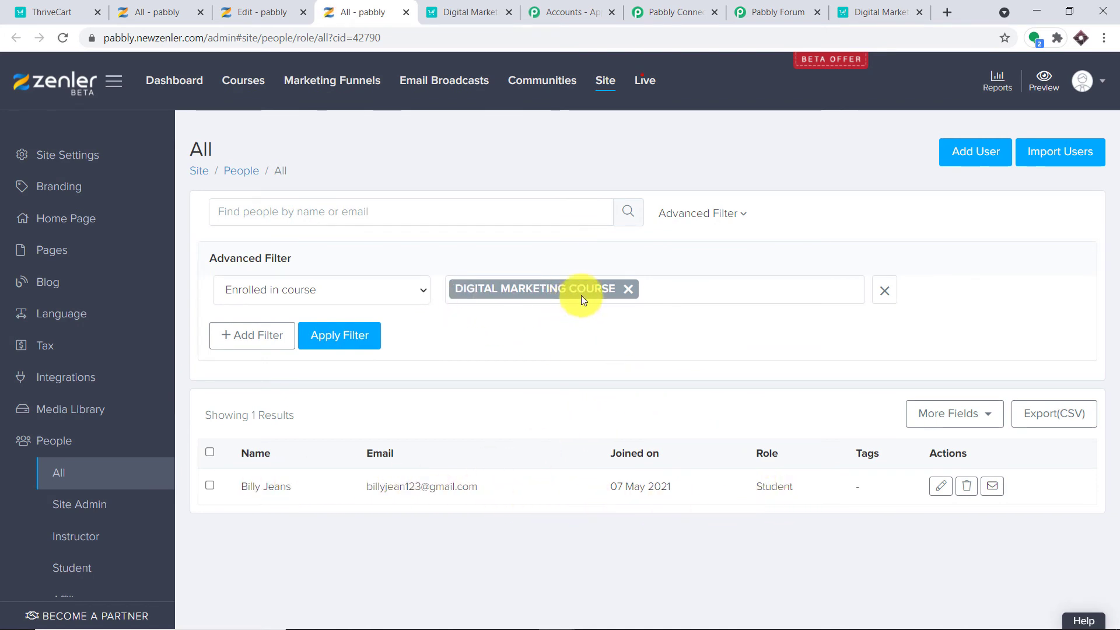
left_click(784, 12)
left_click(682, 11)
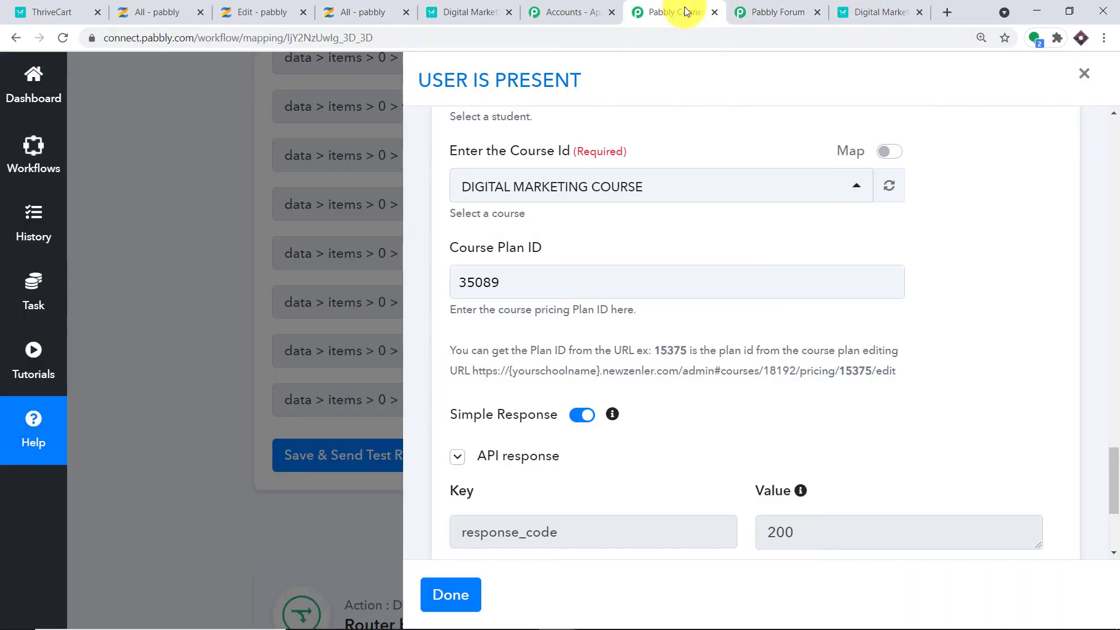
Finish the USER IS PRESENT route and open the USER IS NOT PRESENT route's filter settings.
scroll(671, 305, "down", 4)
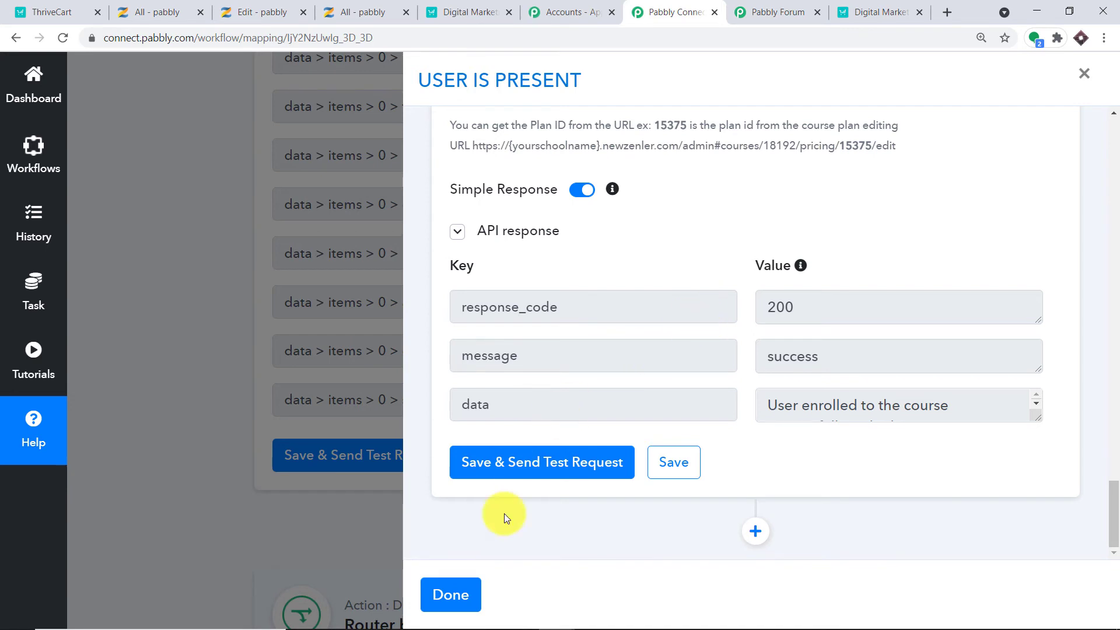
left_click(464, 595)
scroll(668, 409, "down", 5)
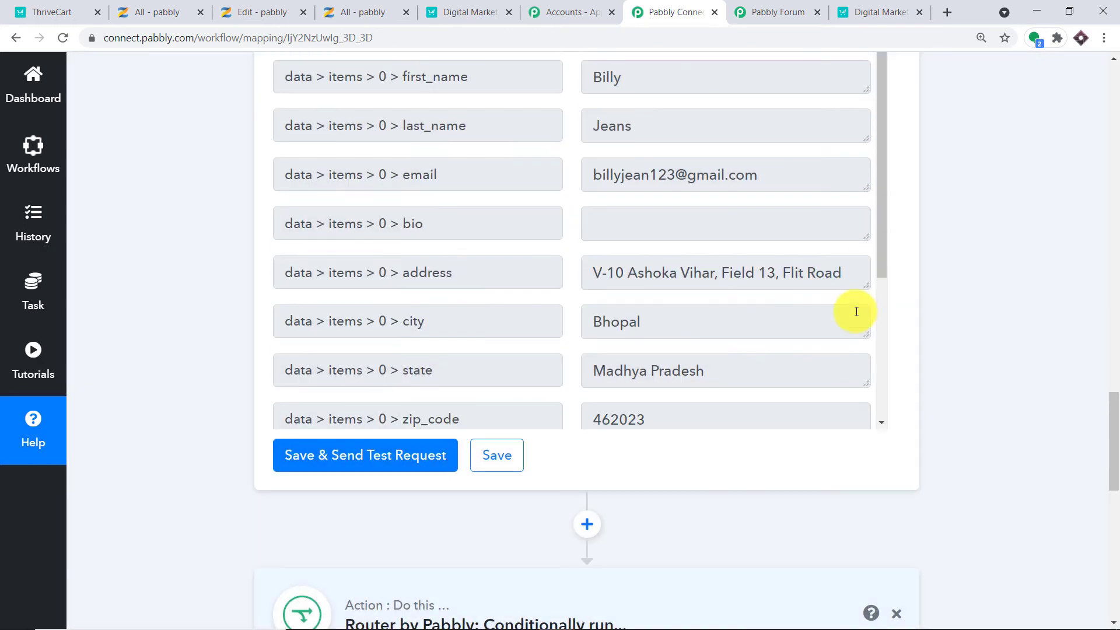
scroll(1108, 373, "down", 8)
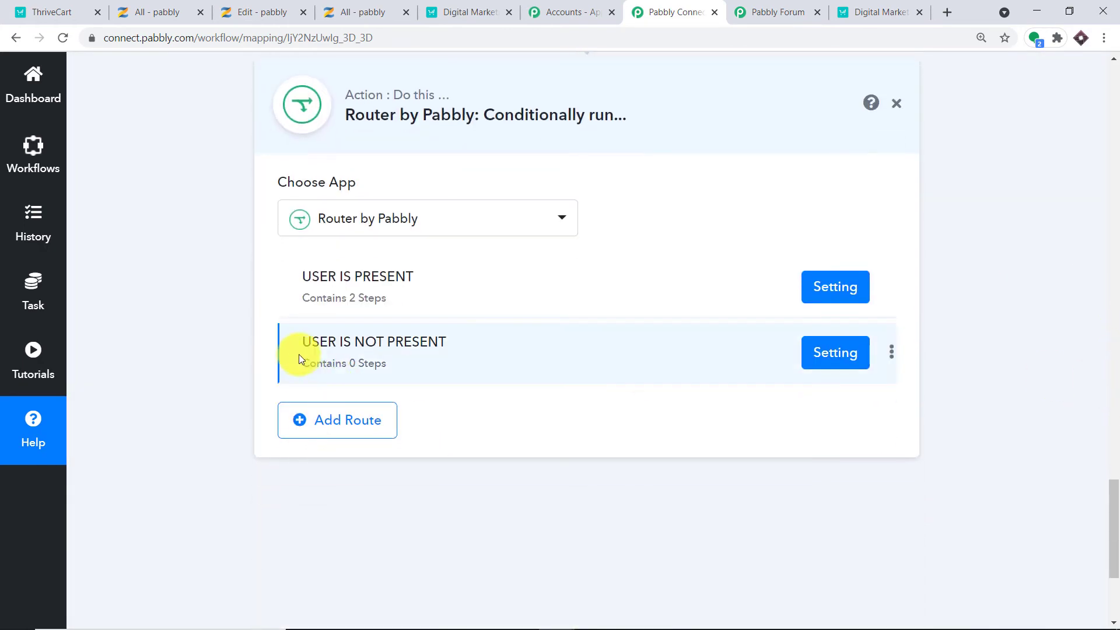
left_click(829, 357)
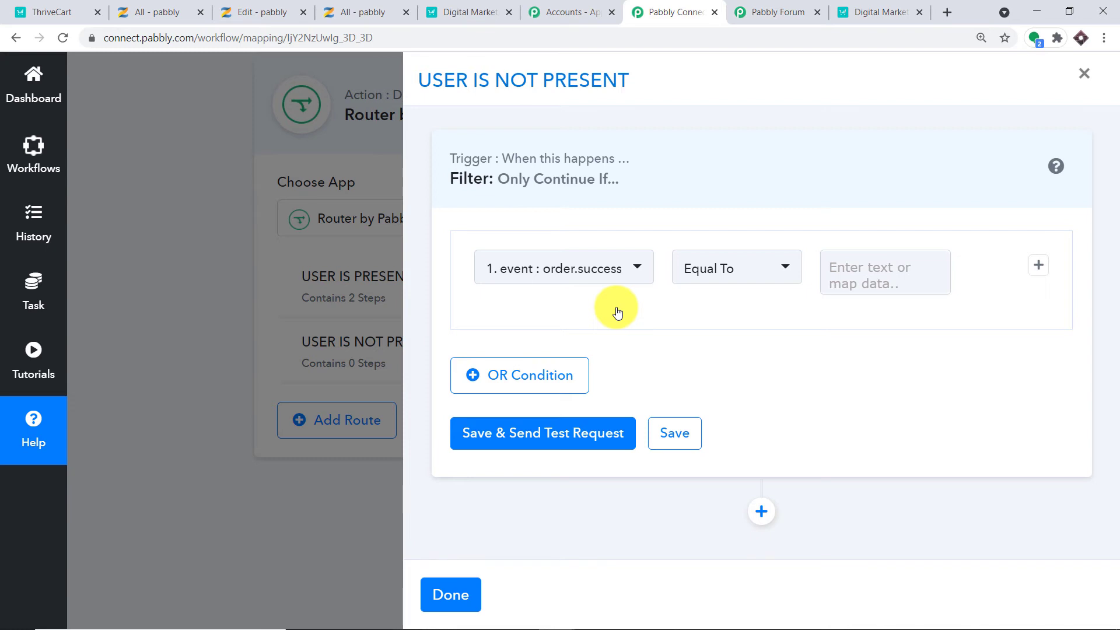
Set the route filter to data > items > 0 > id with operator Does Not Exist.
left_click(582, 281)
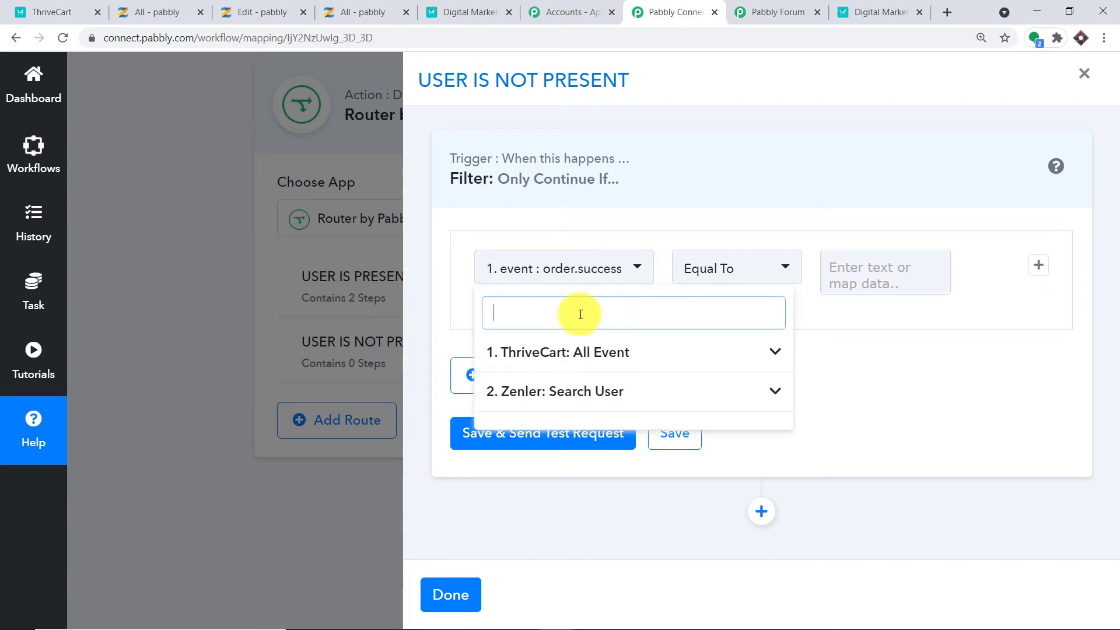
left_click(588, 395)
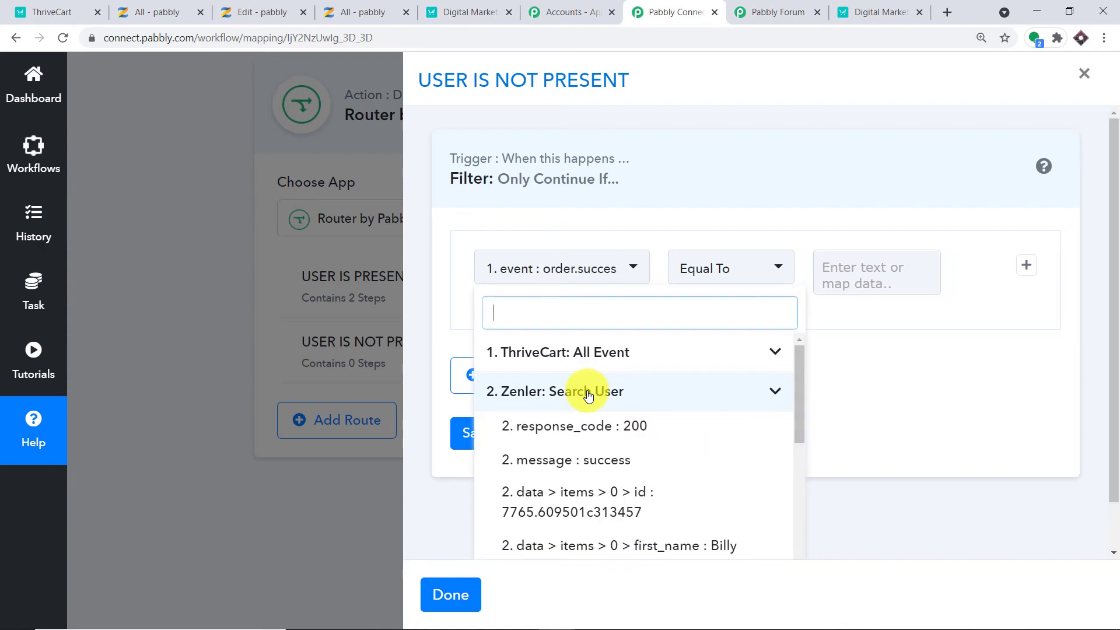
left_click(614, 483)
left_click(723, 273)
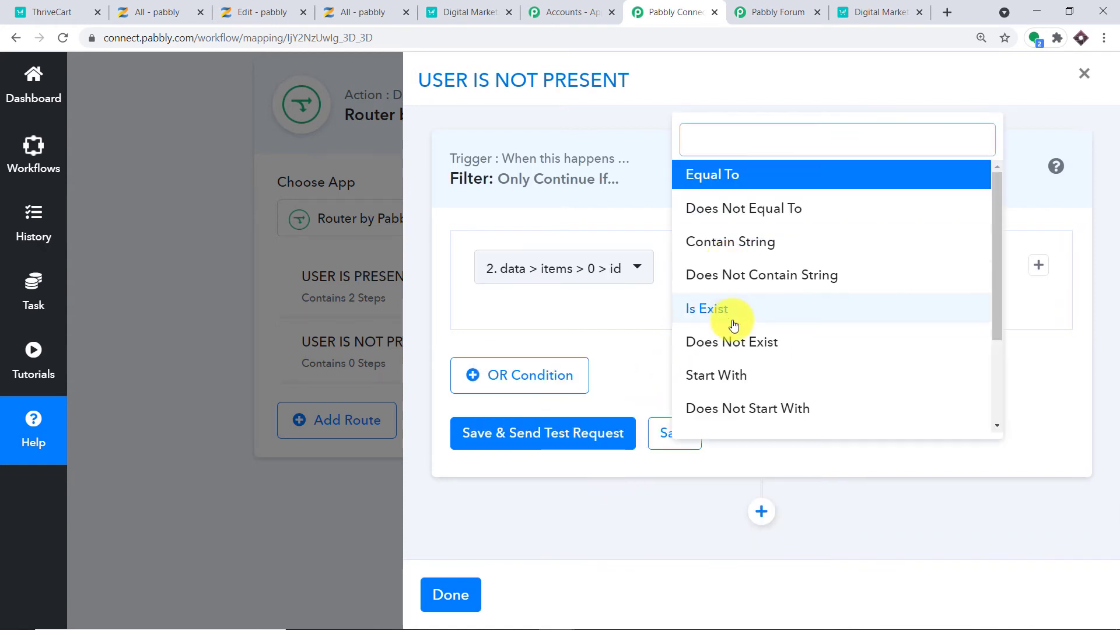
left_click(739, 343)
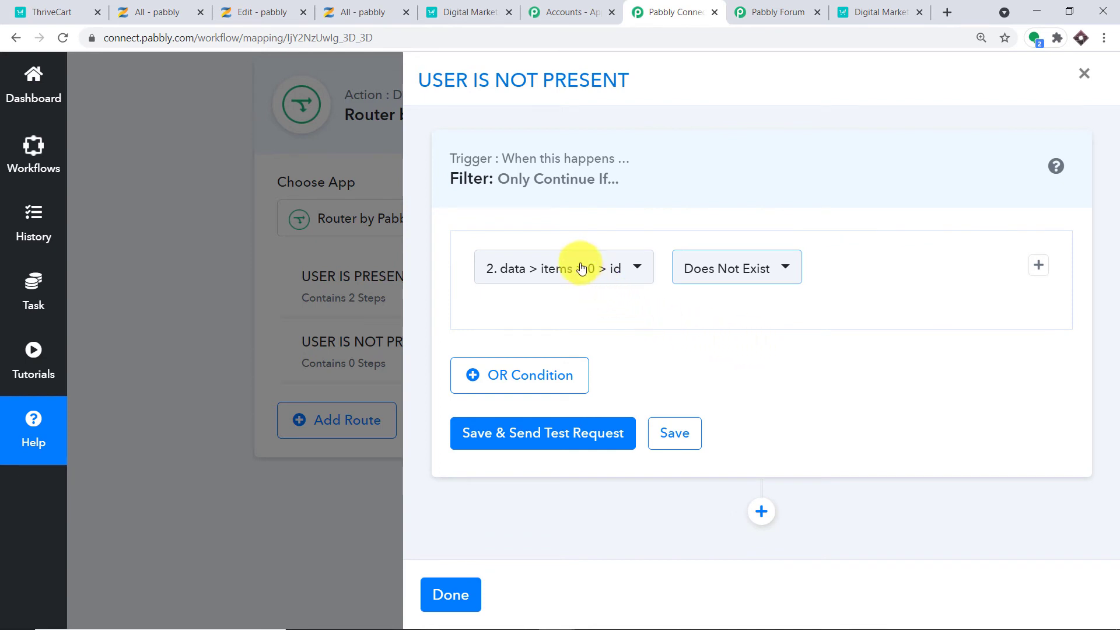
Save and test the filter, getting 'Condition is false', then close the route panel.
left_click(554, 441)
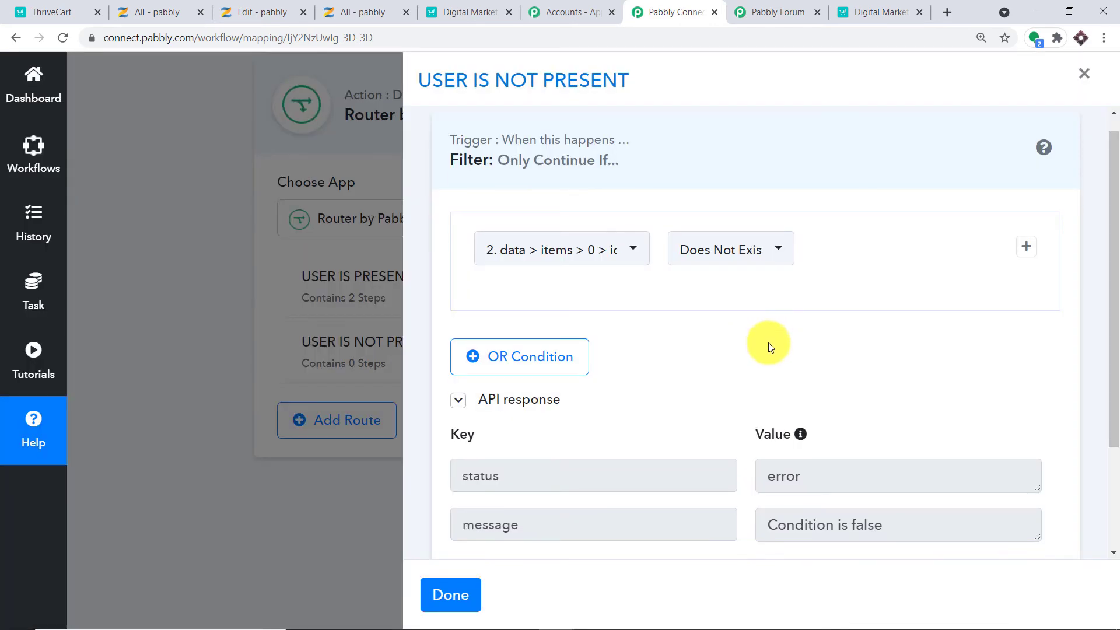
scroll(768, 342, "down", 3)
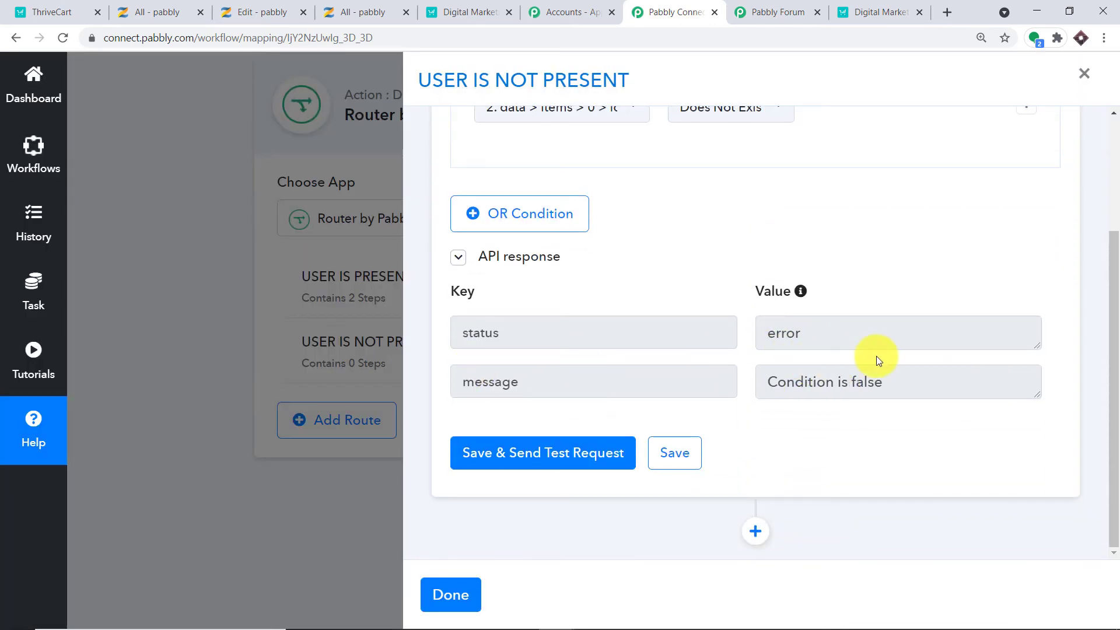
left_click(466, 595)
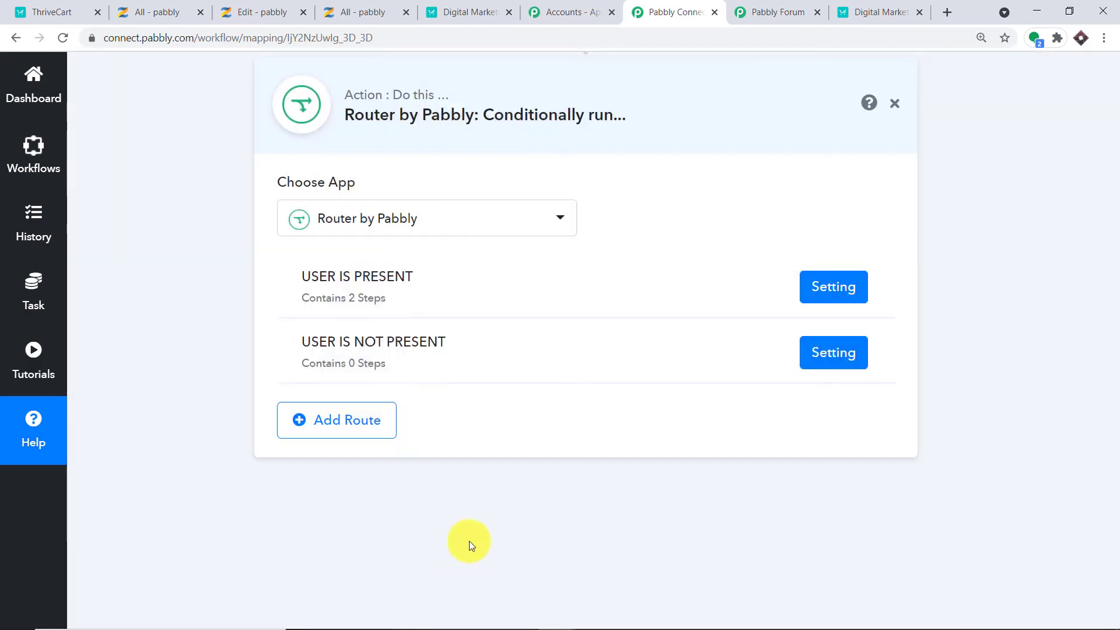
left_click(1115, 260)
Re-capture the ThriveCart trigger's webhook response, confirming Yes.
left_click_drag(1115, 260, 1117, 184)
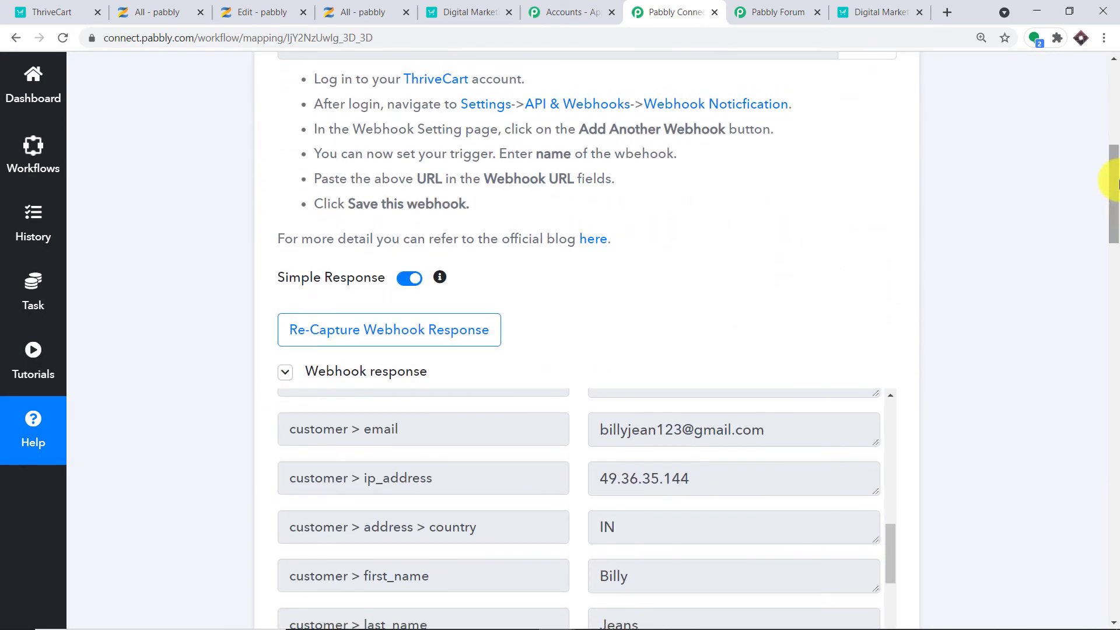
left_click(417, 320)
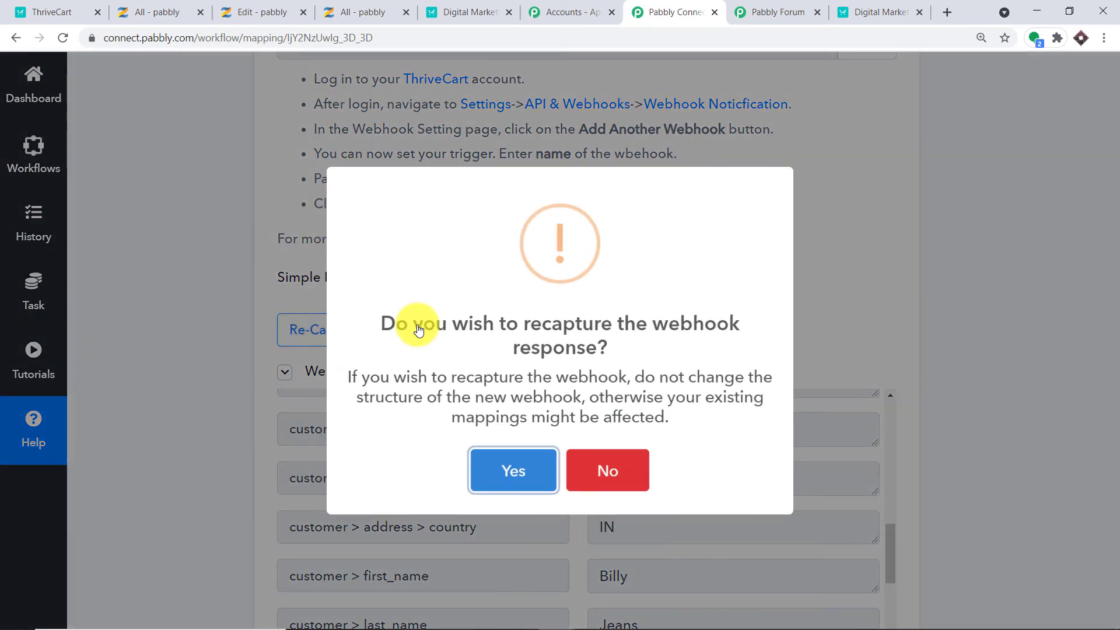
left_click(525, 480)
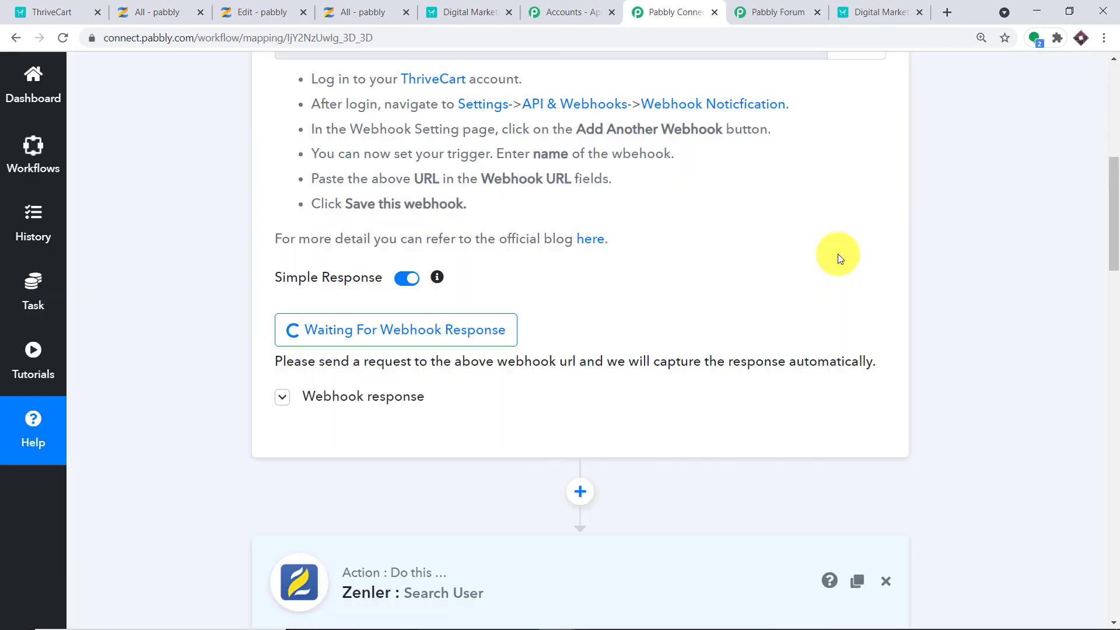
scroll(839, 277, "up", 1)
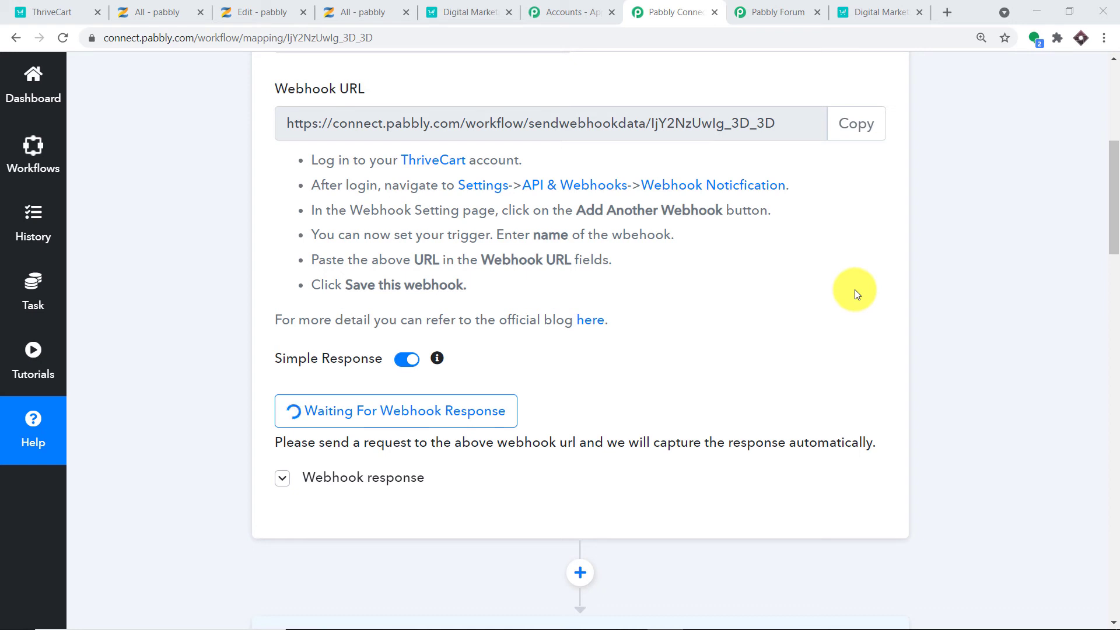
left_click(199, 6)
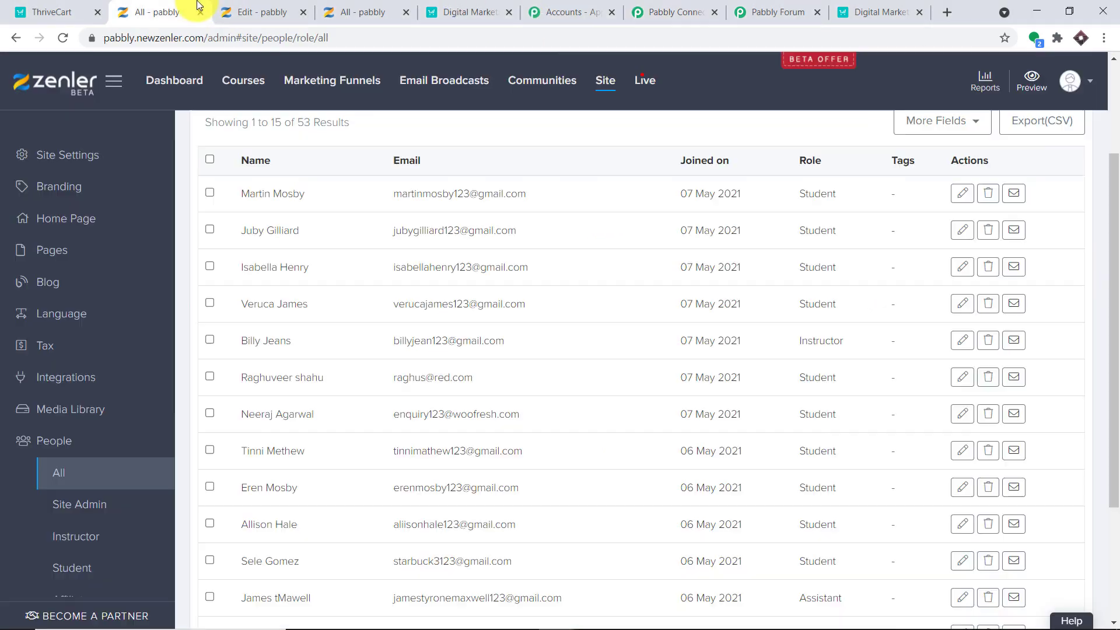
Search Zenler's All people list for the test buyer's e-mail, finding 0 results.
scroll(435, 242, "up", 3)
left_click(353, 211)
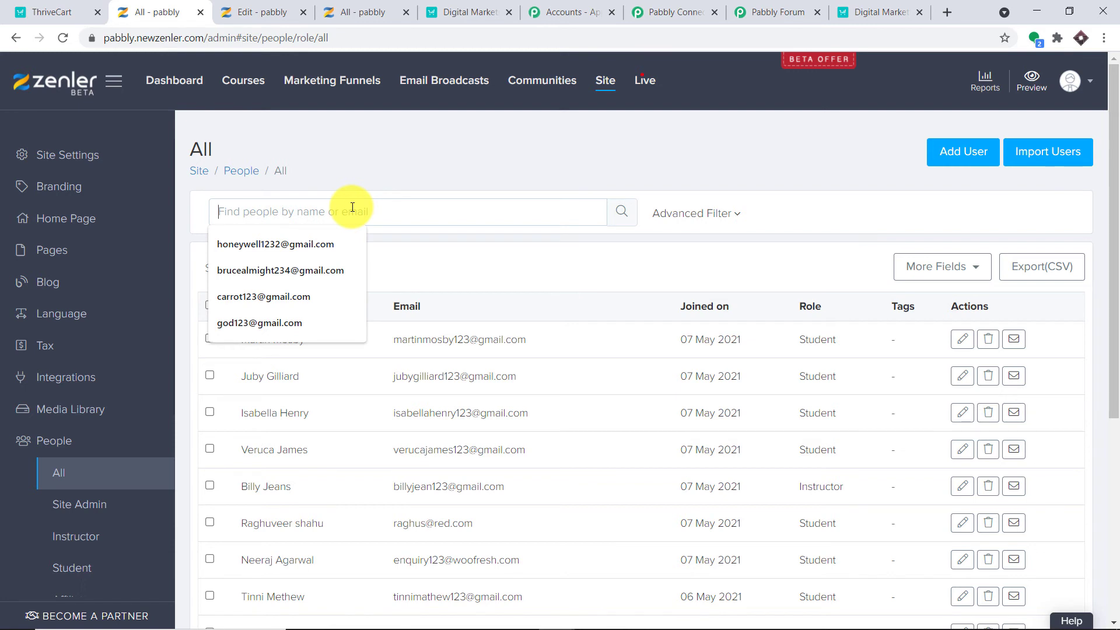
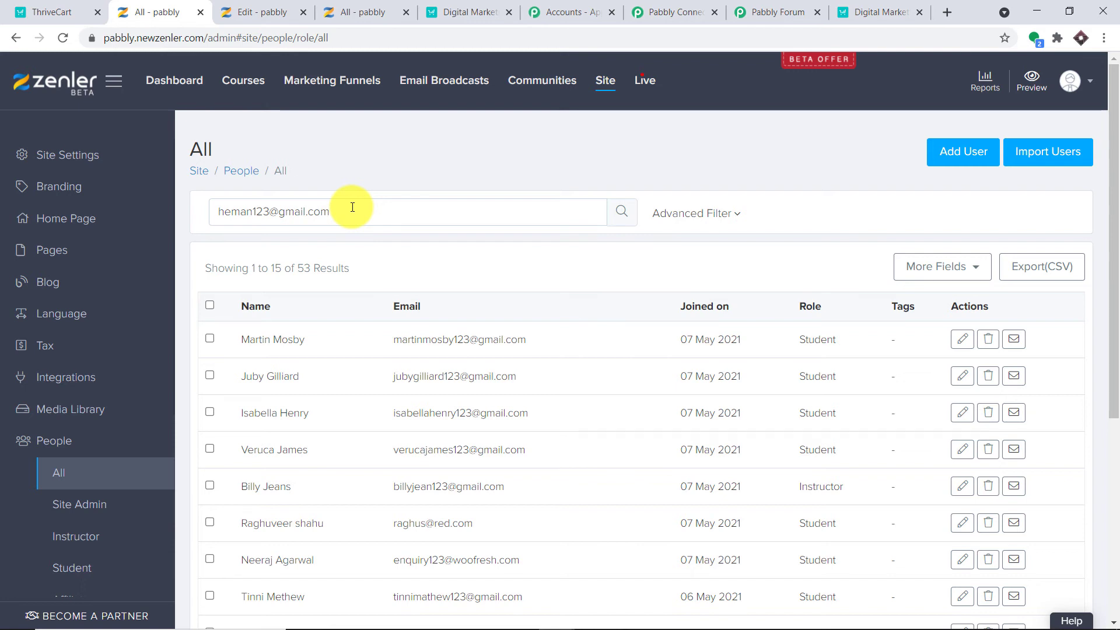
key("Return")
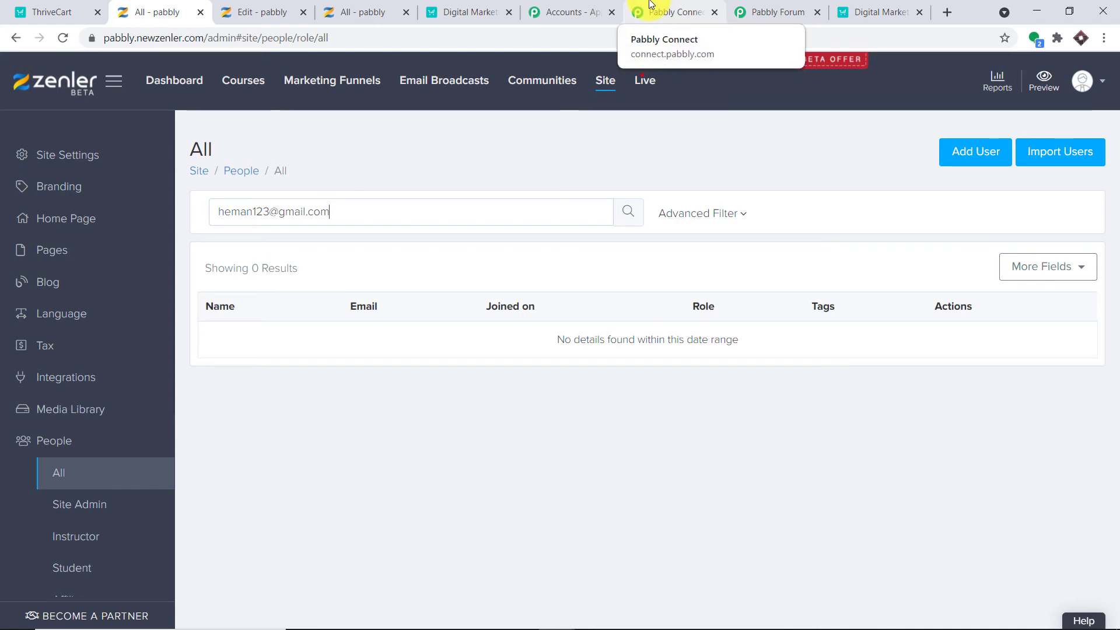
Copy the Digital Marketing 101 Course checkout URL and load it in a new tab.
left_click(911, 8)
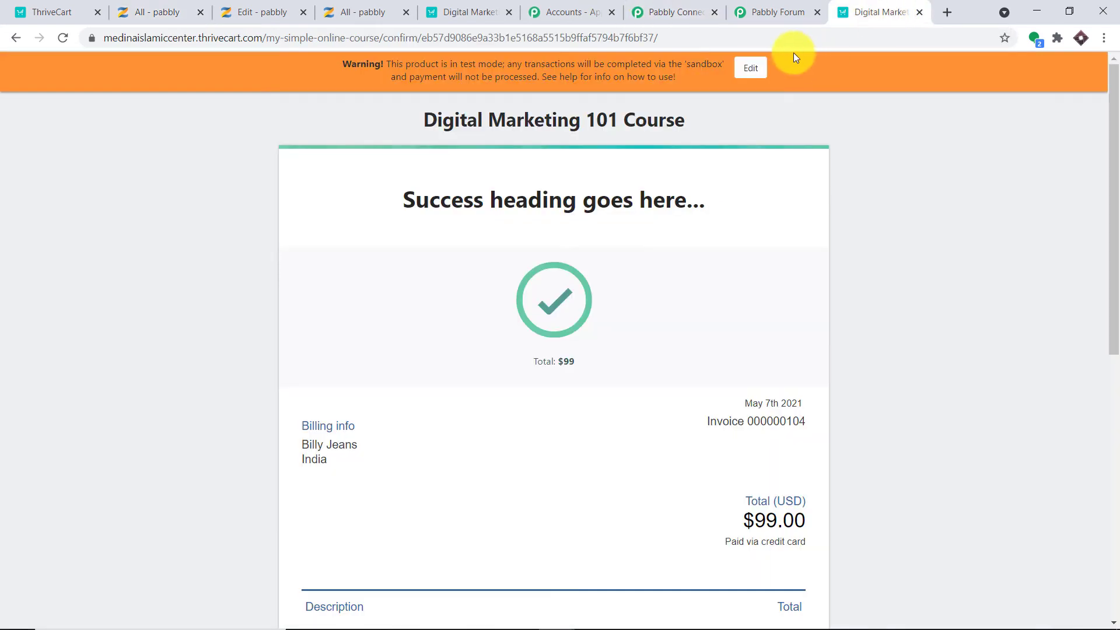
left_click(47, 12)
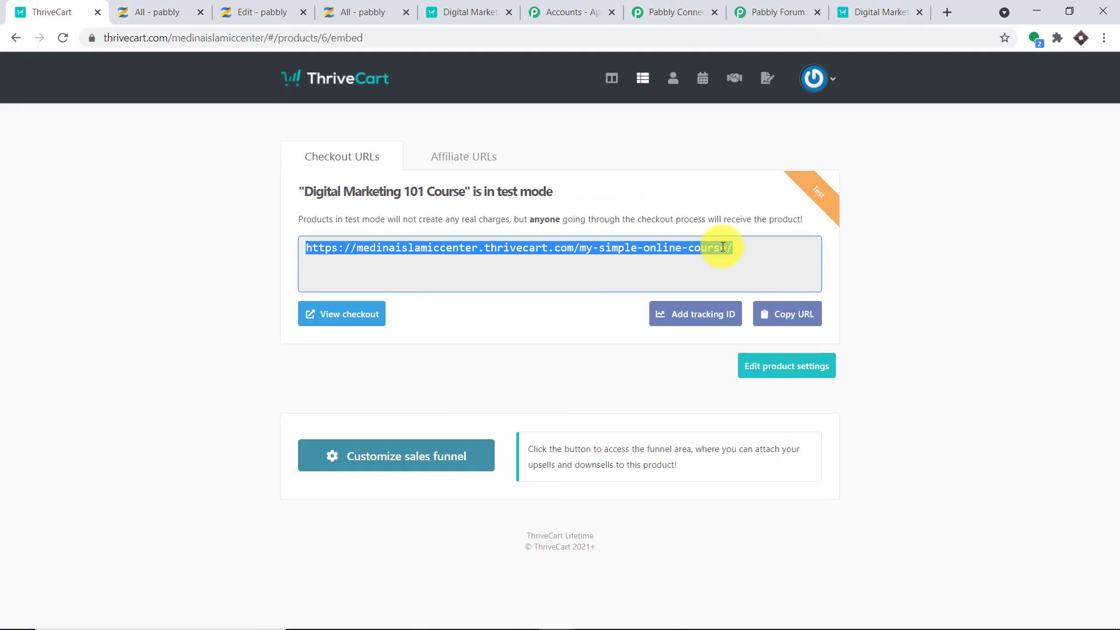
left_click(801, 315)
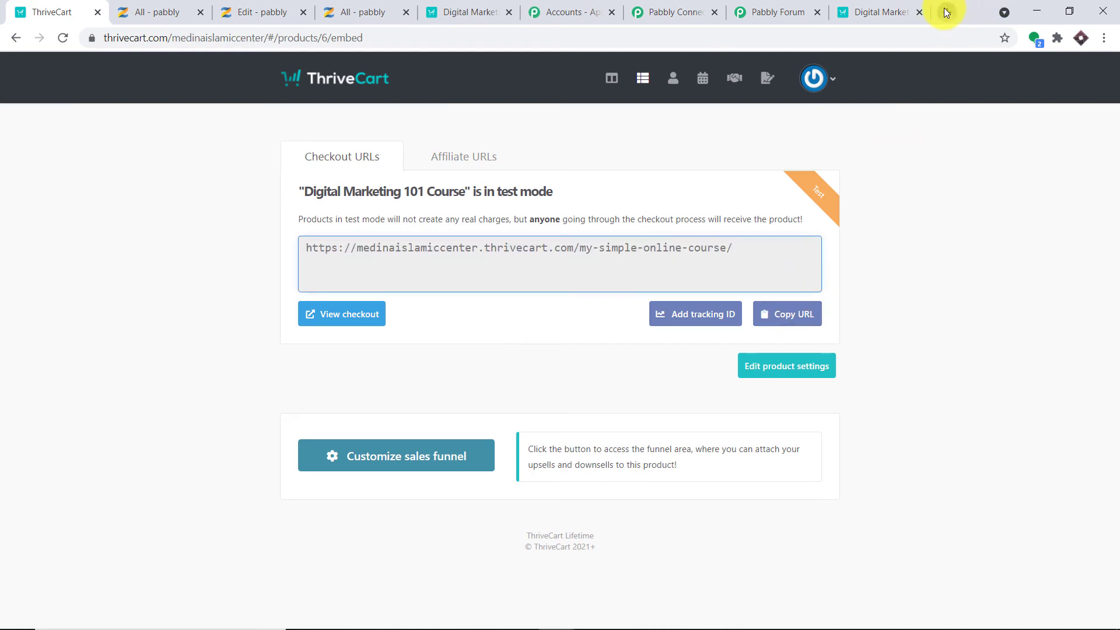
left_click(946, 12)
type("https://medinaislamiccenter.thrivecart.com/my-simple-online-course/")
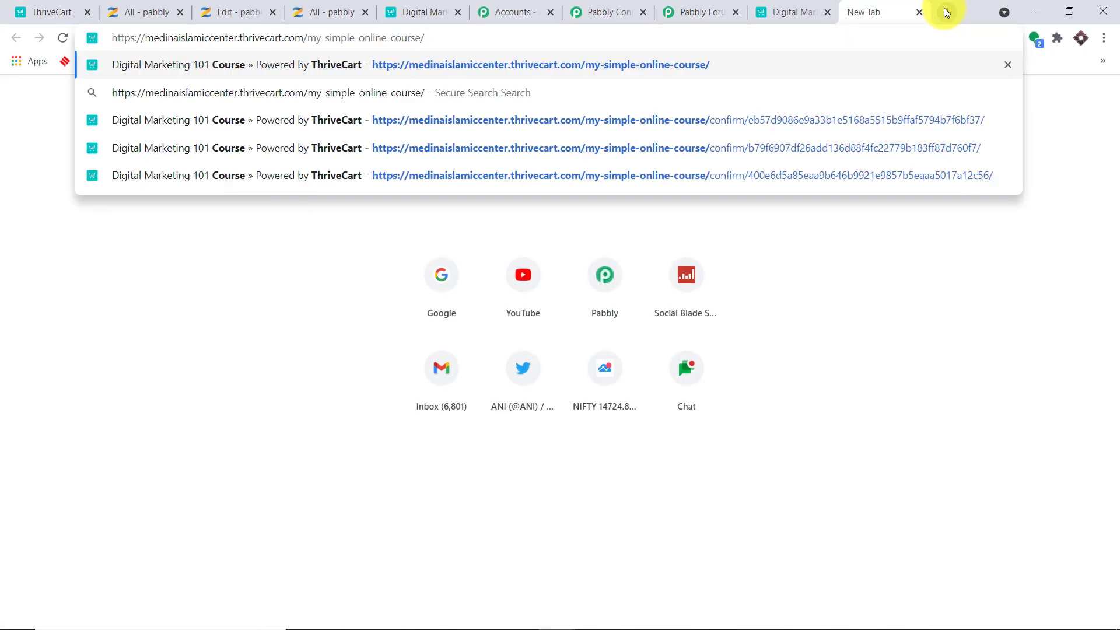
key("Return")
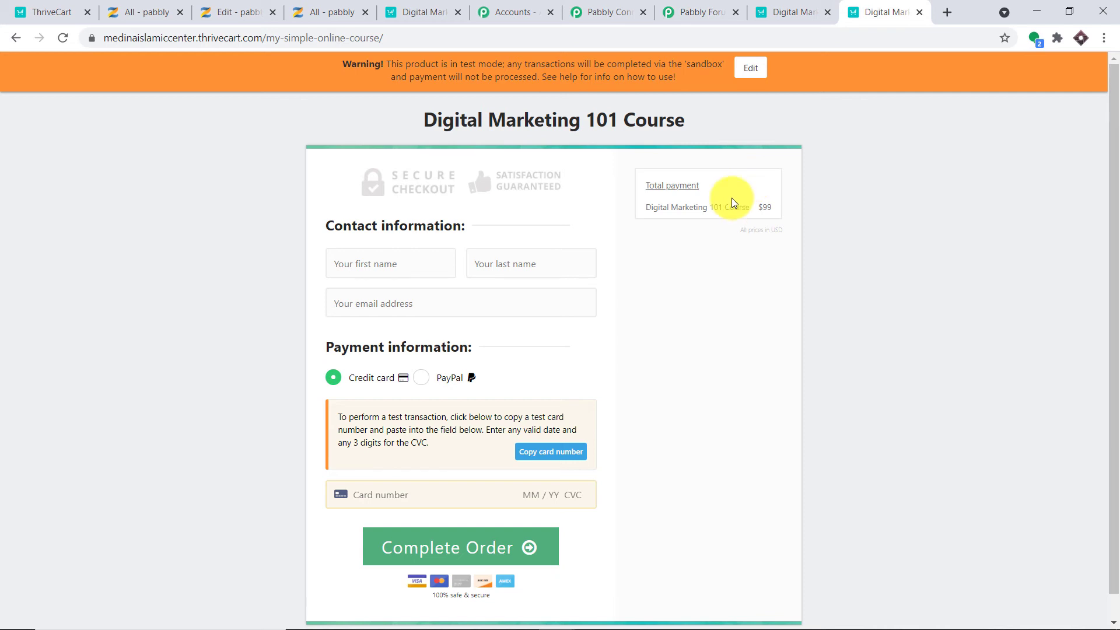
Enter the buyer's first name, last name and e-mail on the checkout form.
left_click(350, 265)
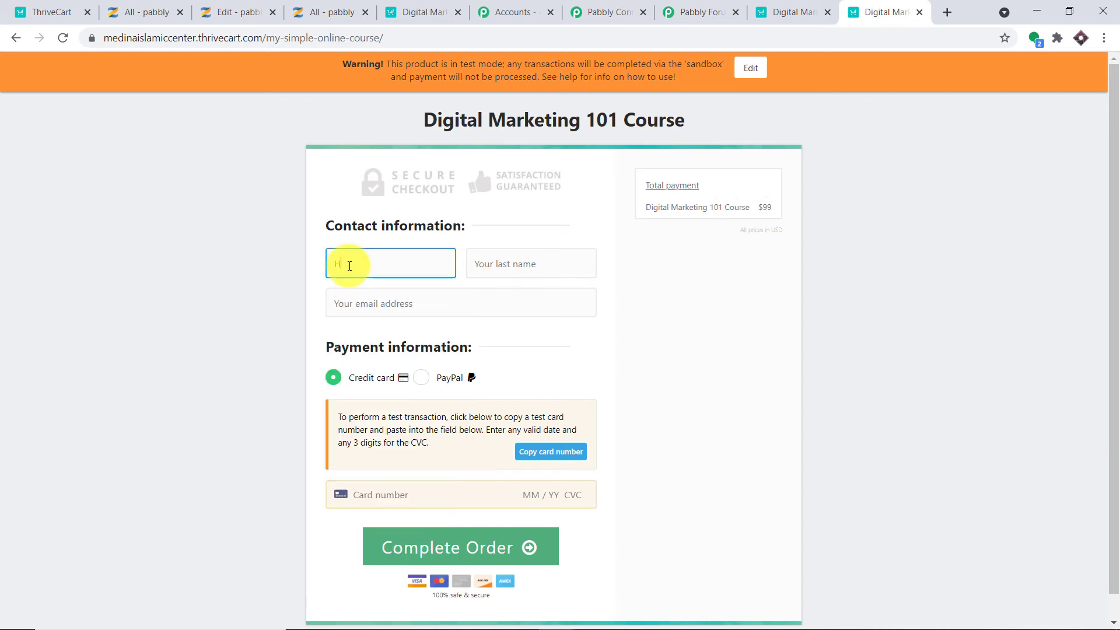
left_click(495, 274)
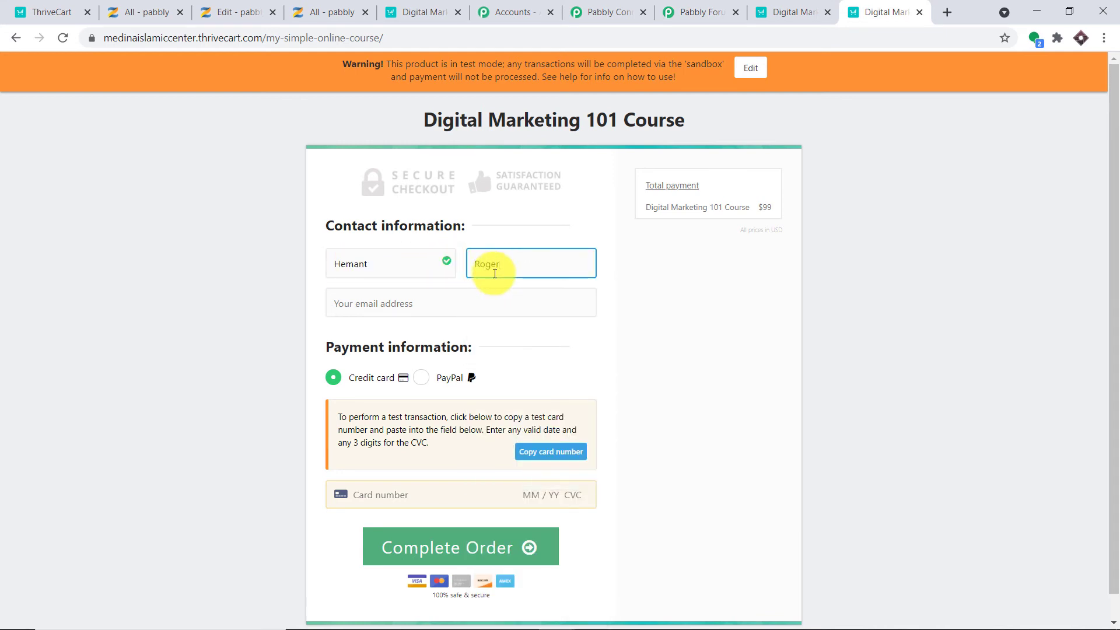
left_click(459, 303)
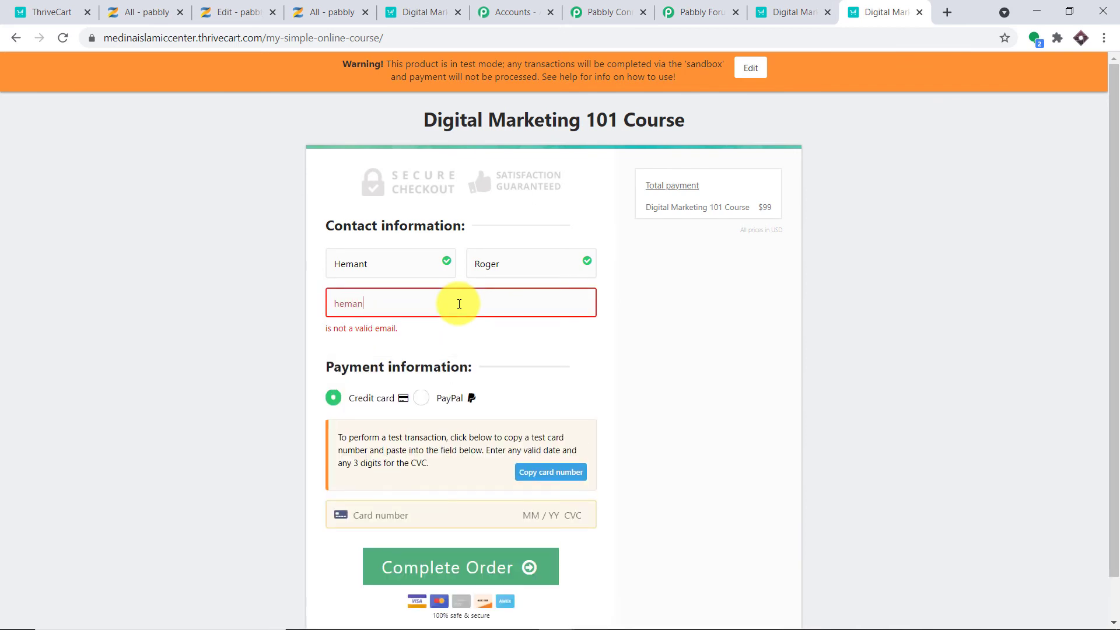
left_click(733, 370)
left_click(449, 515)
left_click(446, 412)
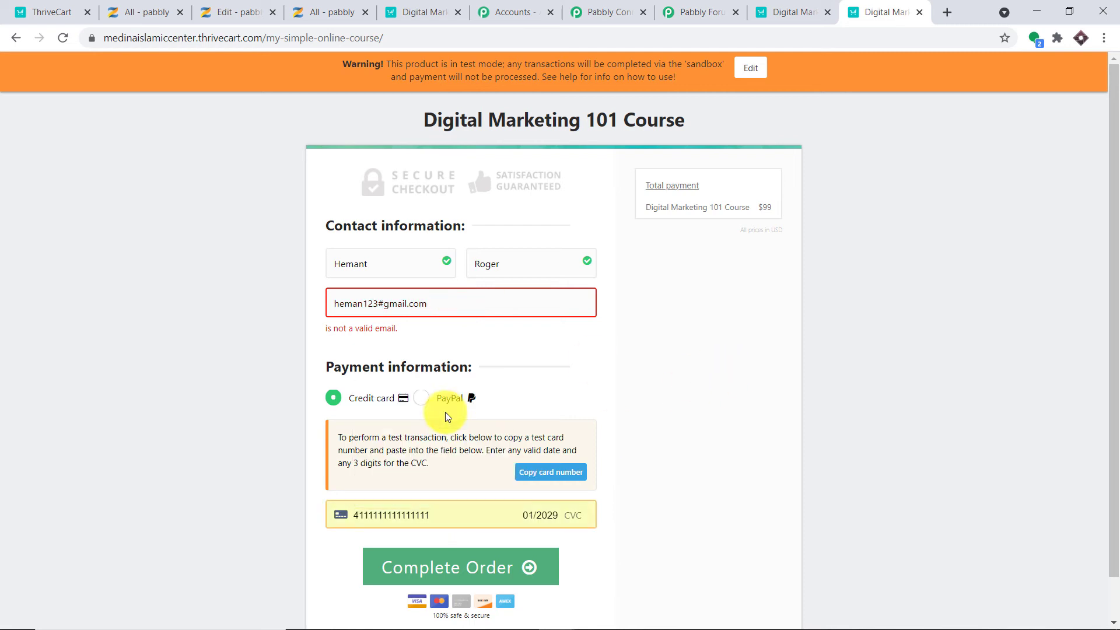
left_click(578, 516)
type("345")
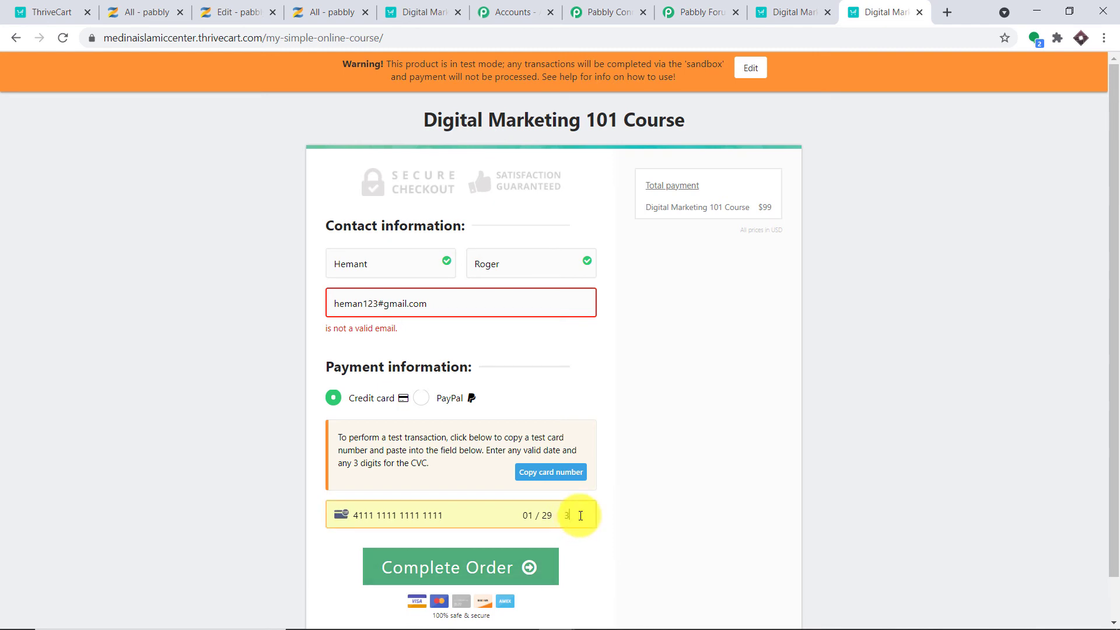
left_click(511, 559)
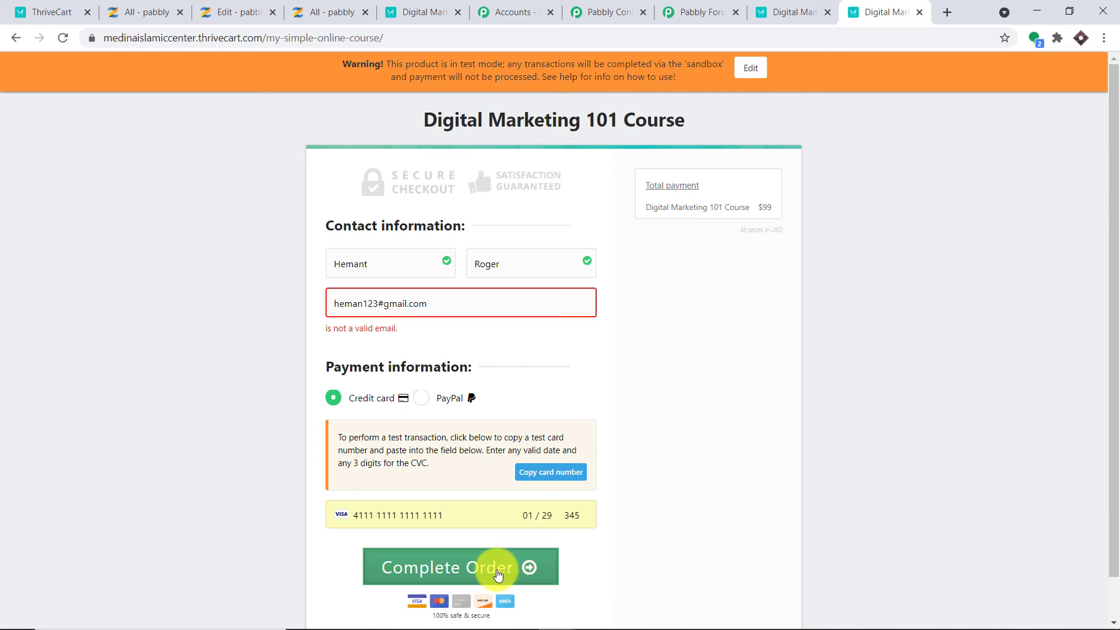
Correct the e-mail's '@' character and complete the $99 test order.
left_click(386, 306)
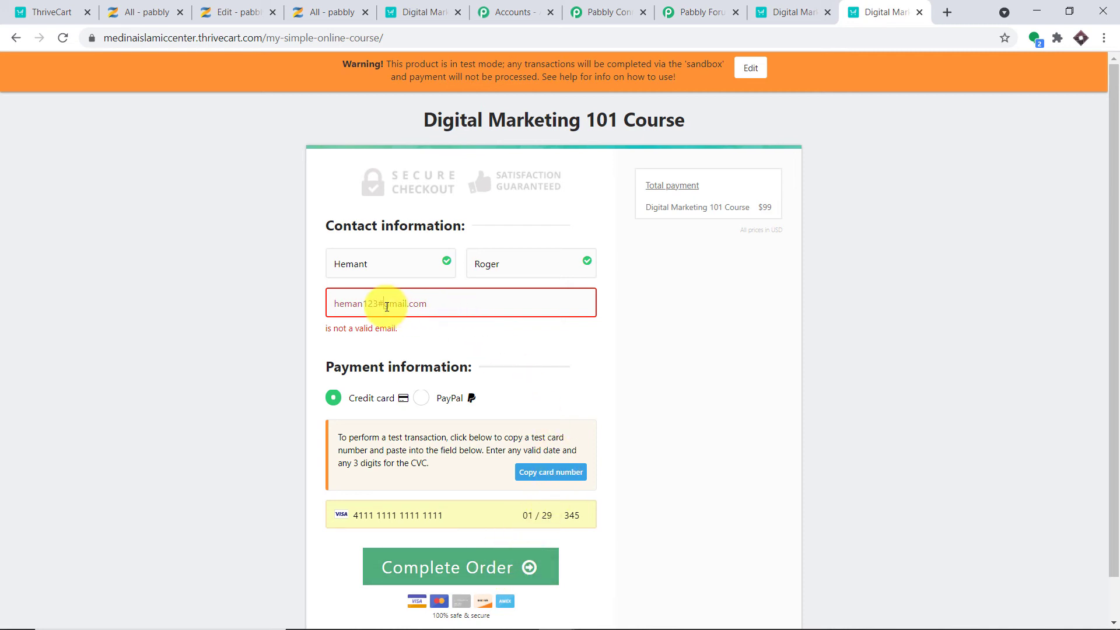
key("BackSpace")
type("@")
left_click(471, 540)
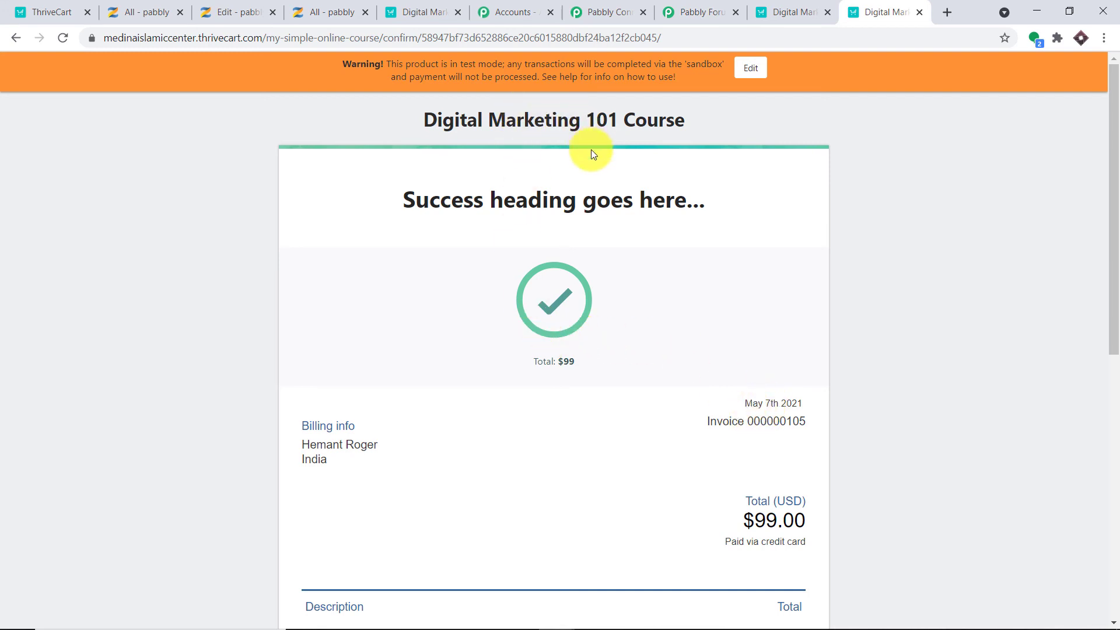
Back in the Pabbly Connect workflow, review the new ThriveCart order data and the Zenler Search User response.
left_click(614, 6)
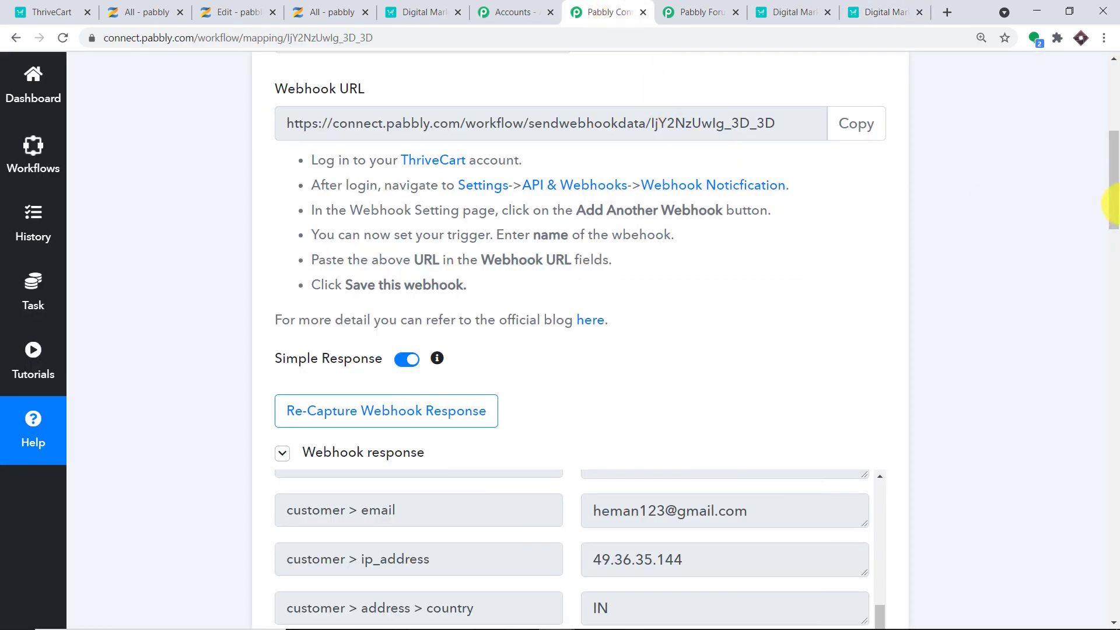
key("ctrl+plus")
key("ctrl+plus")
key("ctrl+plus")
scroll(1111, 257, "down", 3)
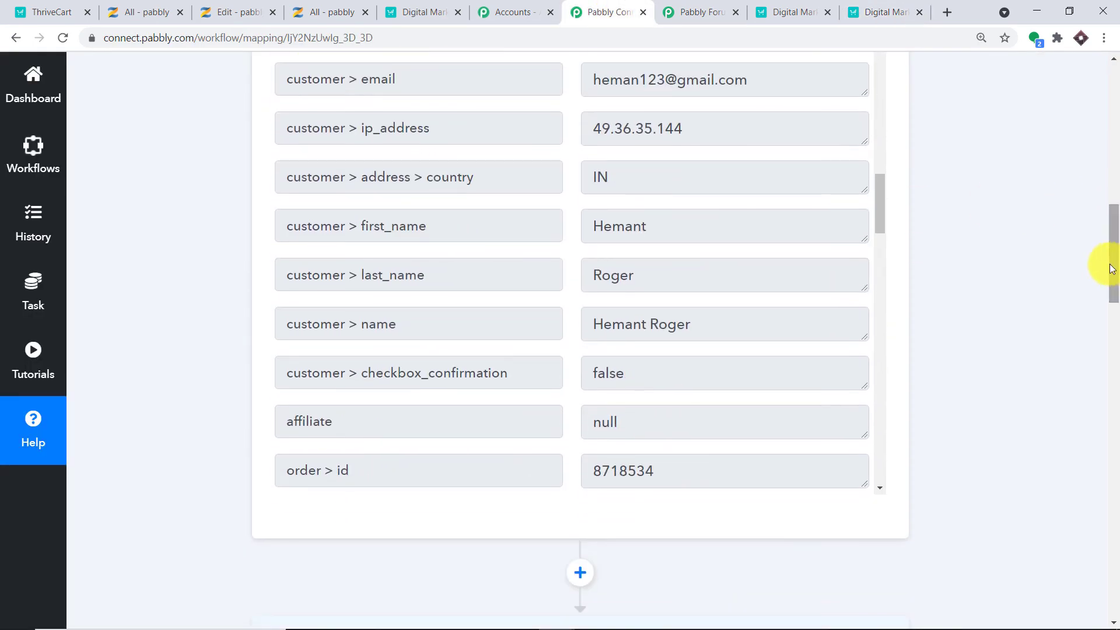
scroll(826, 248, "up", 1)
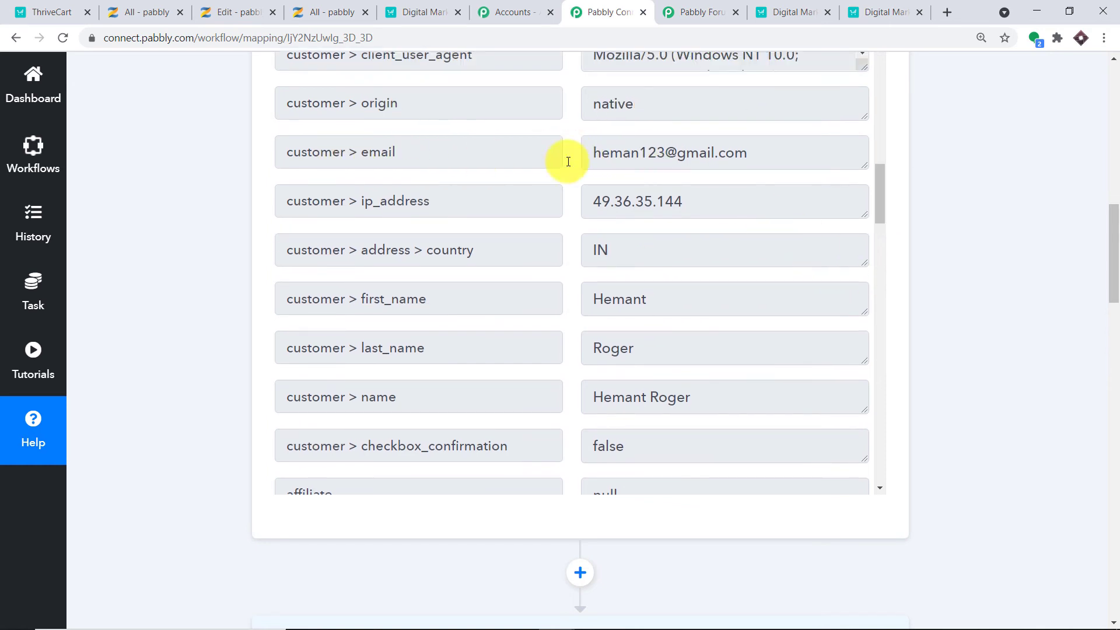
scroll(812, 181, "up", 5)
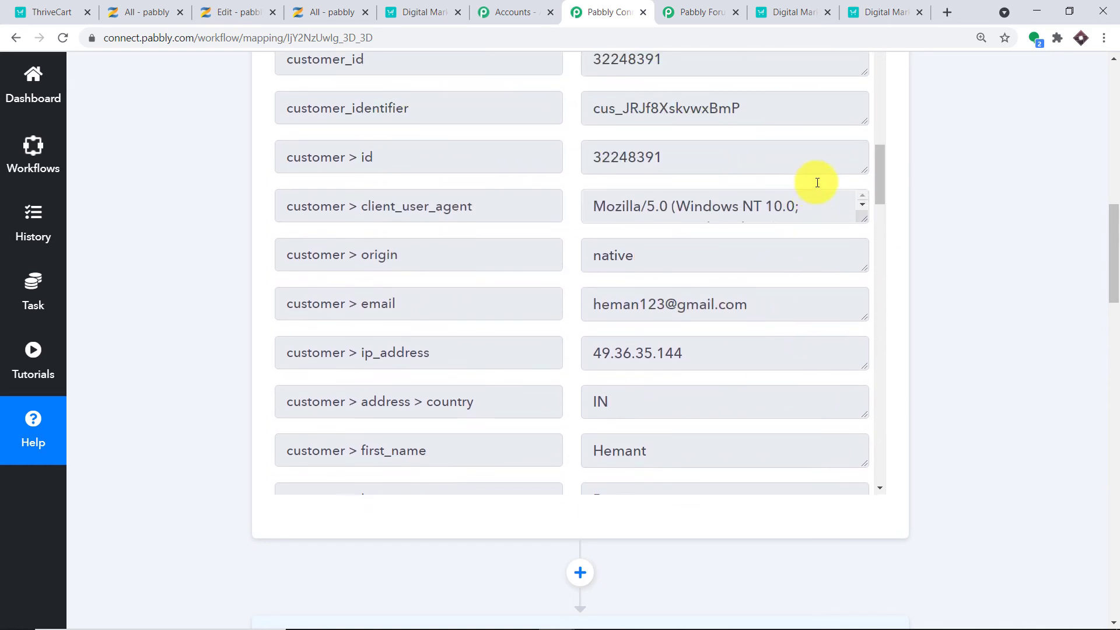
scroll(793, 187, "up", 3)
scroll(761, 181, "up", 5)
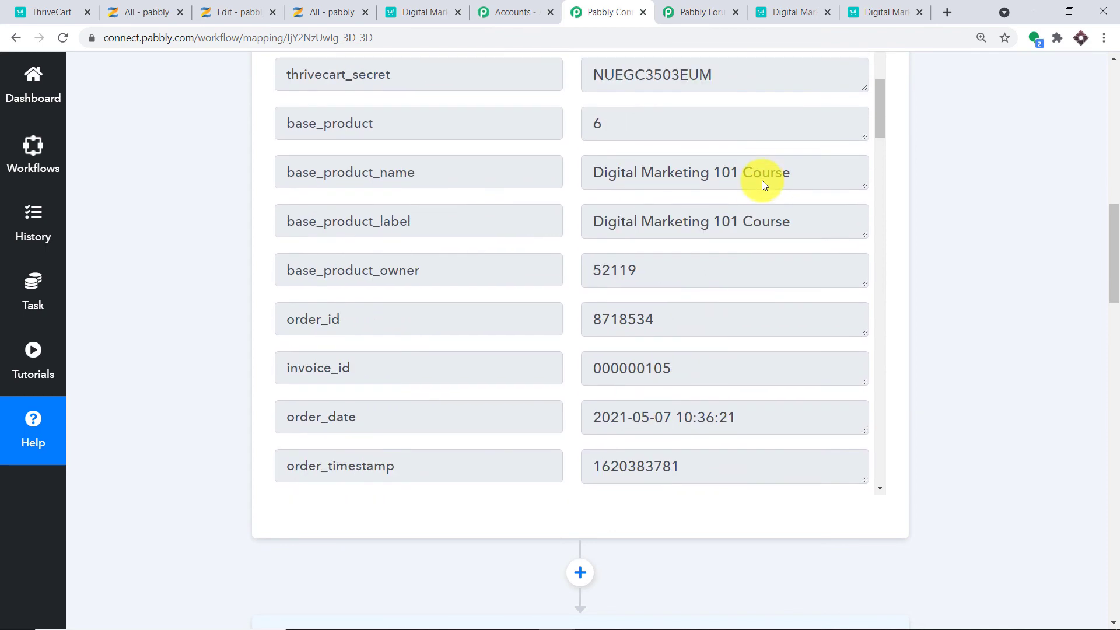
scroll(755, 175, "up", 4)
scroll(757, 183, "down", 10)
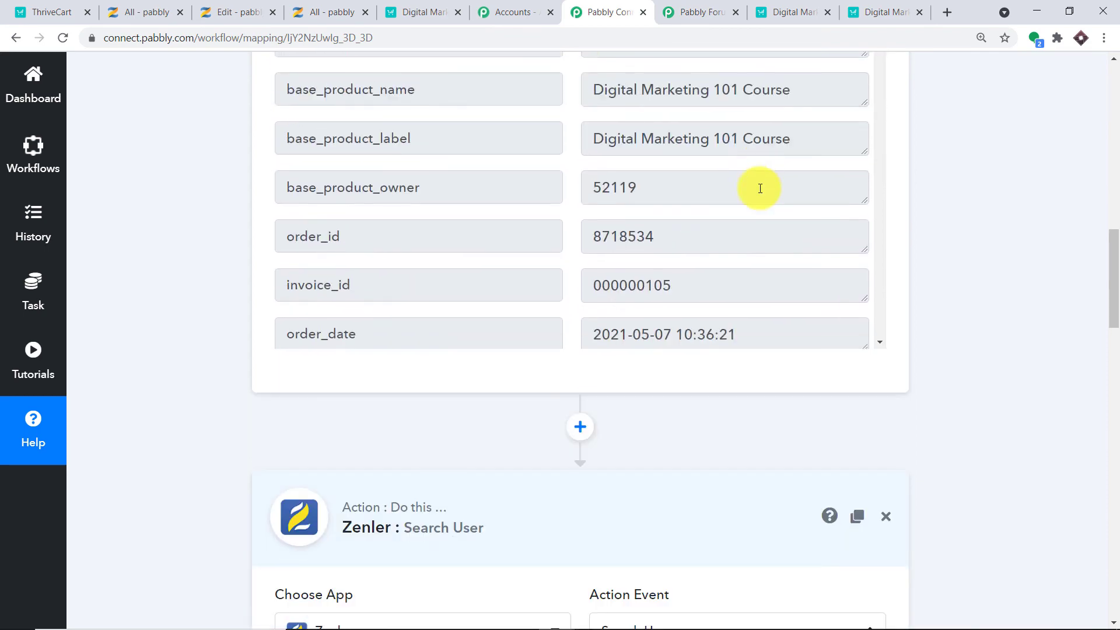
scroll(761, 188, "down", 10)
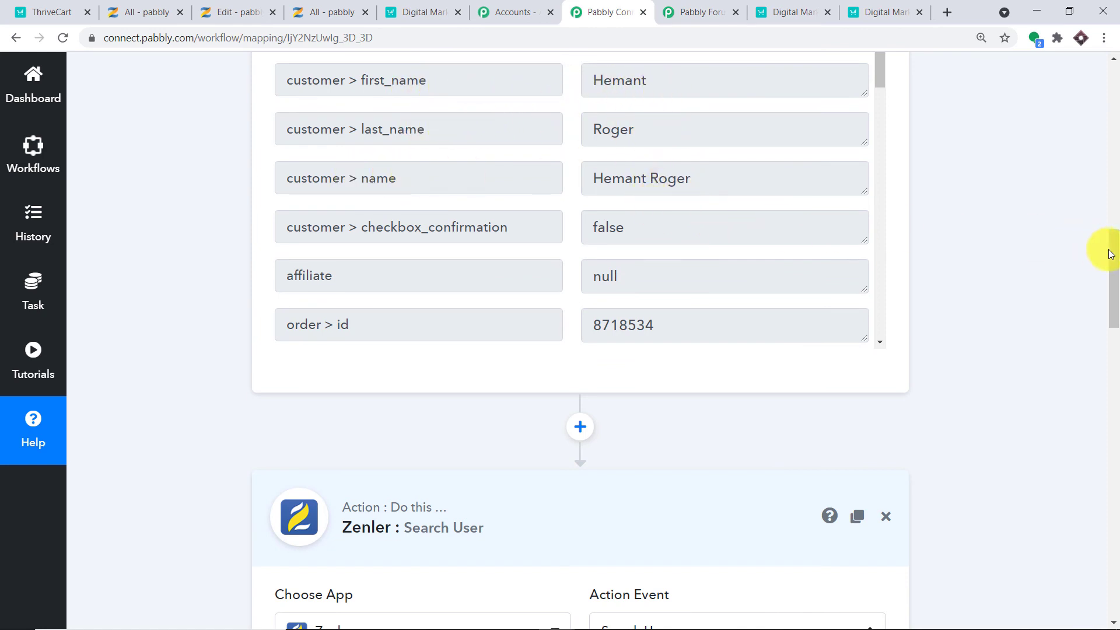
left_click_drag(1111, 251, 1113, 358)
mouse_move(617, 132)
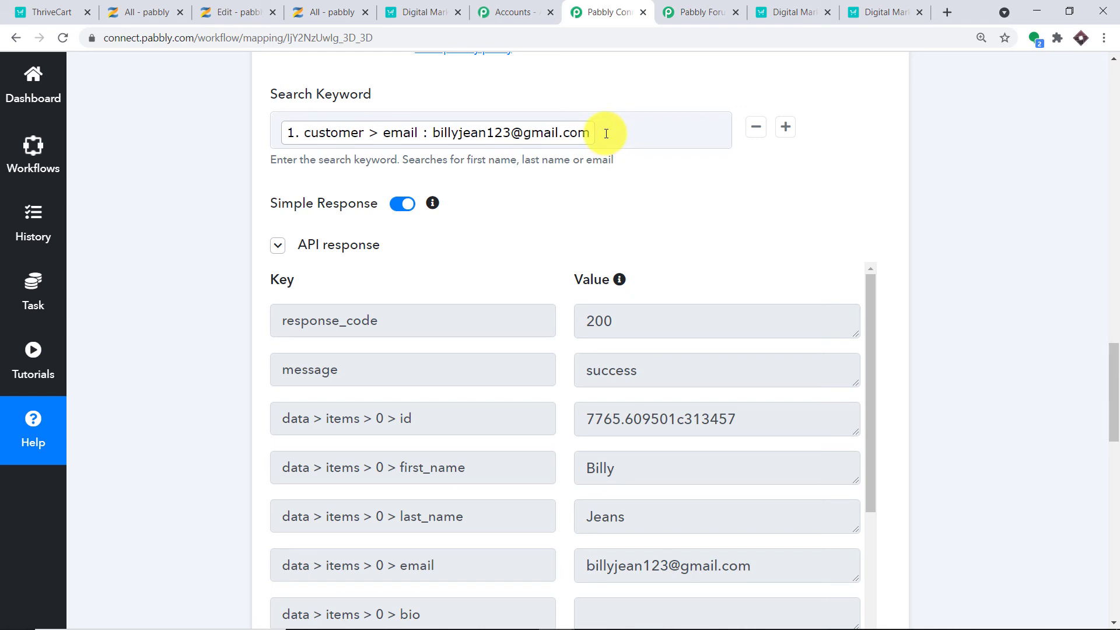
Reload the workflow and expand the Zenler Search User step.
key("F5")
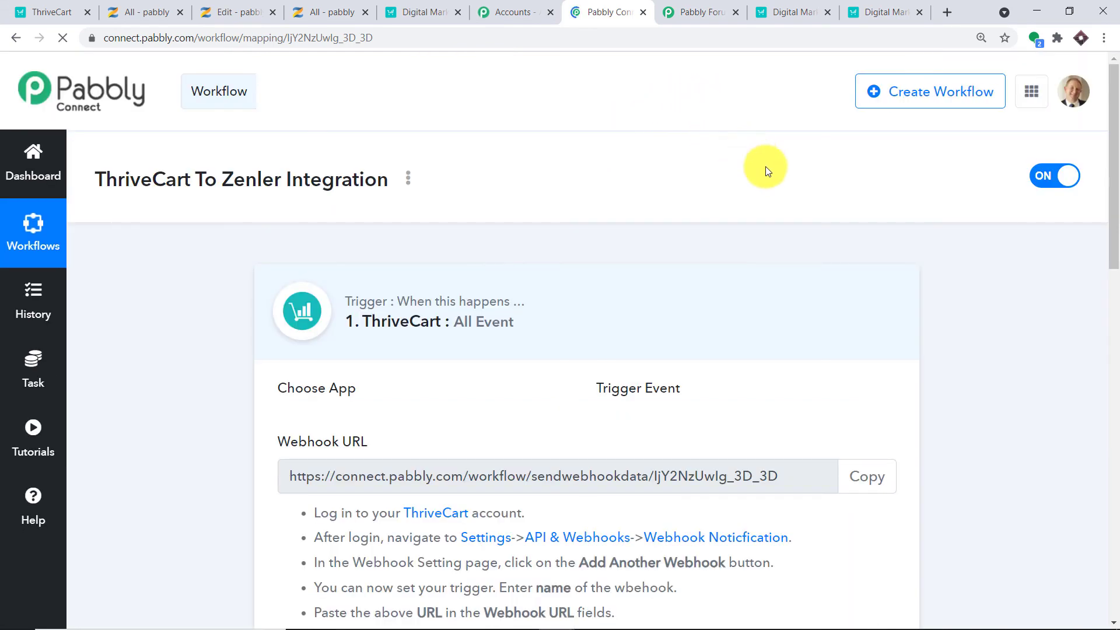
scroll(765, 169, "down", 14)
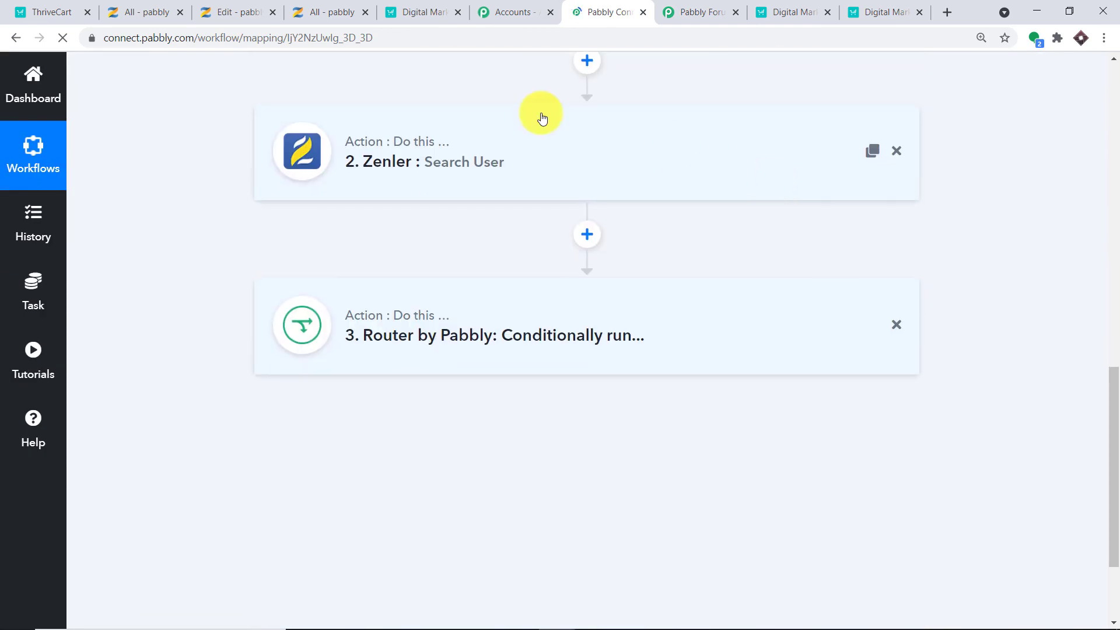
left_click(532, 159)
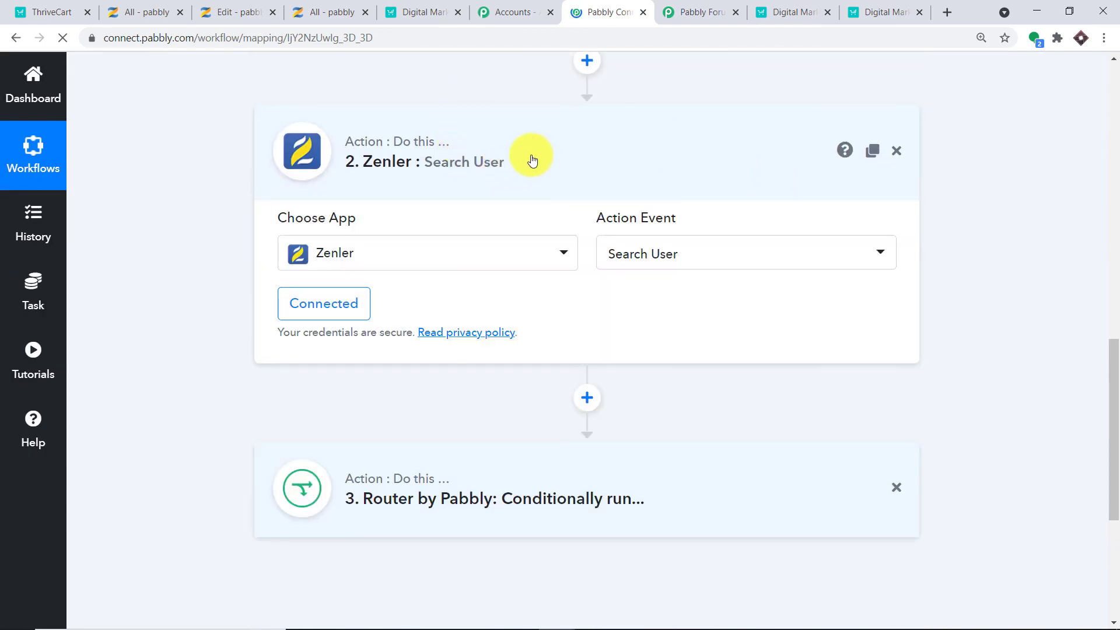
scroll(539, 162, "down", 4)
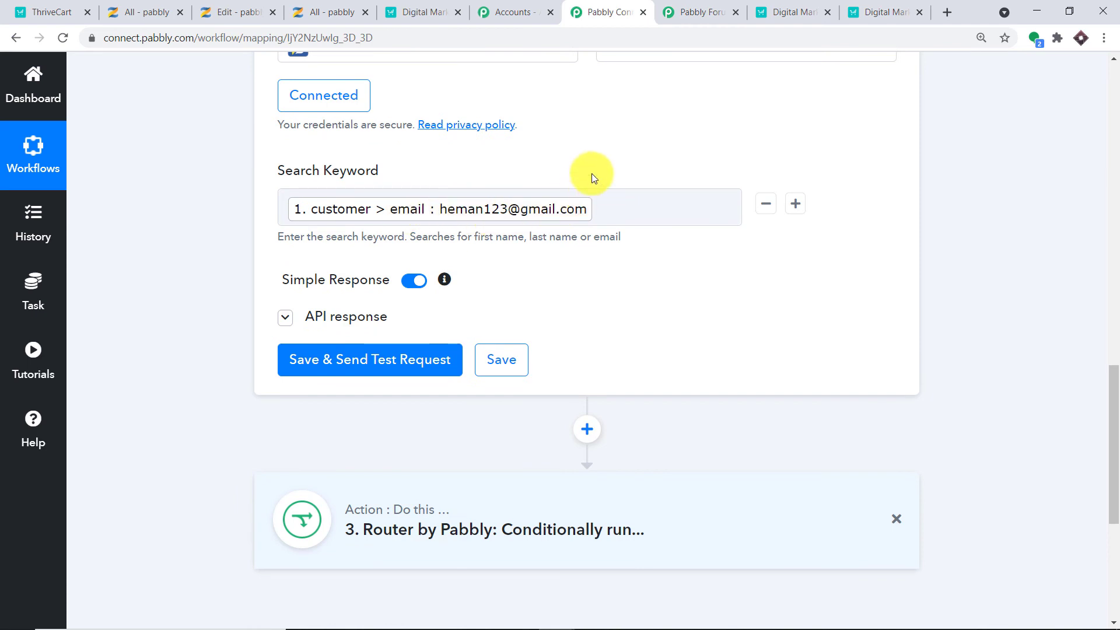
scroll(590, 177, "down", 3)
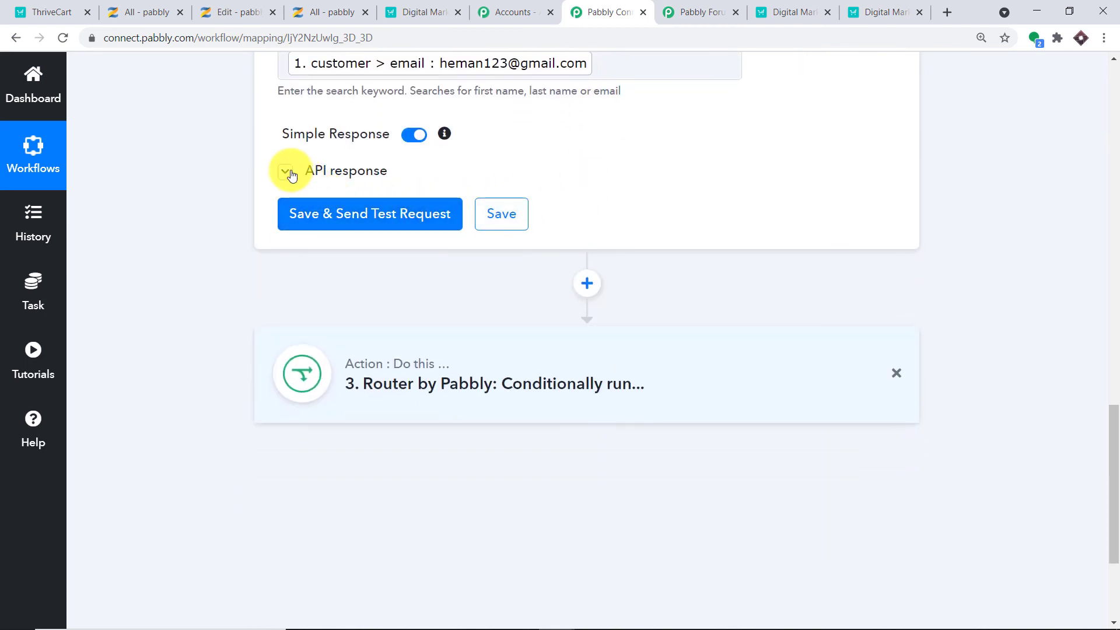
Re-test the Zenler Search User step with the new buyer's email, which returns total_items 0.
left_click(286, 172)
scroll(751, 267, "down", 1)
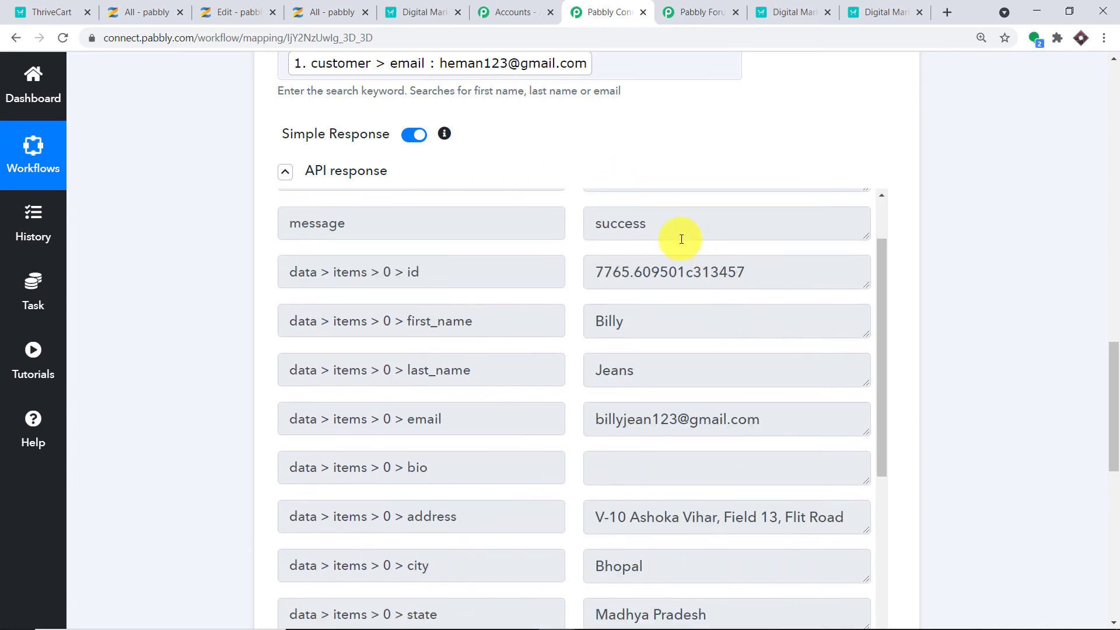
scroll(598, 283, "up", 1)
scroll(599, 283, "up", 1)
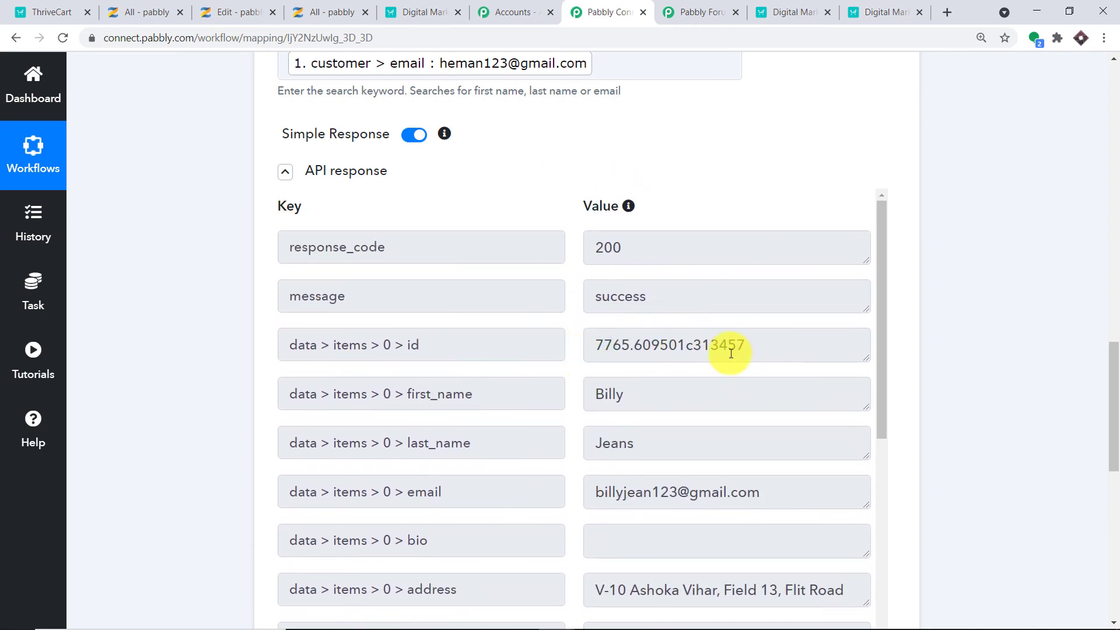
scroll(873, 292, "up", 6)
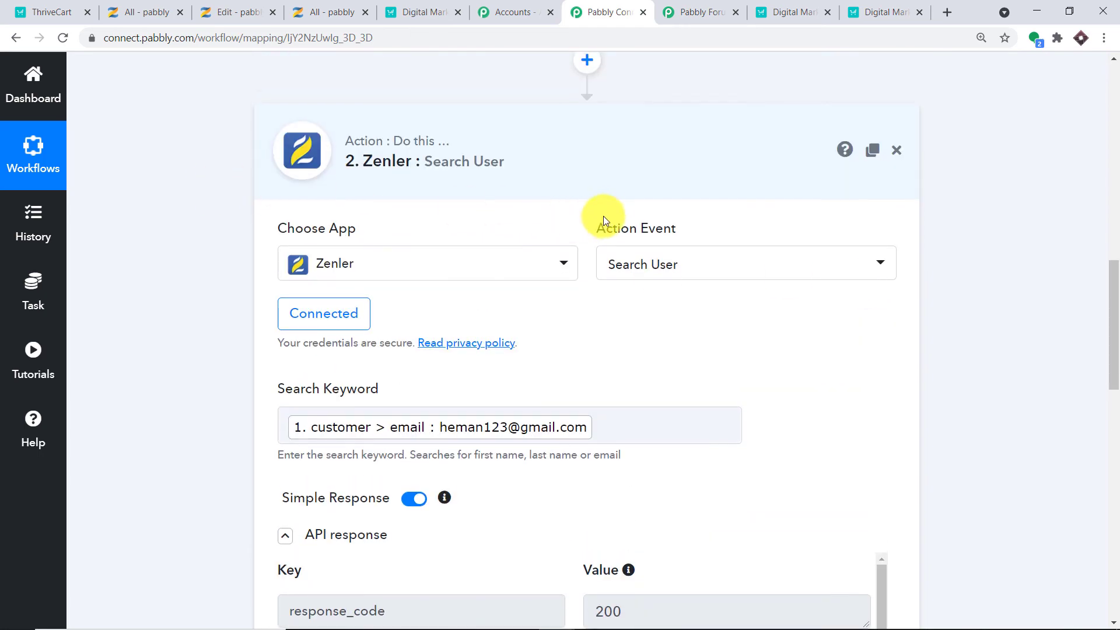
scroll(845, 354, "down", 6)
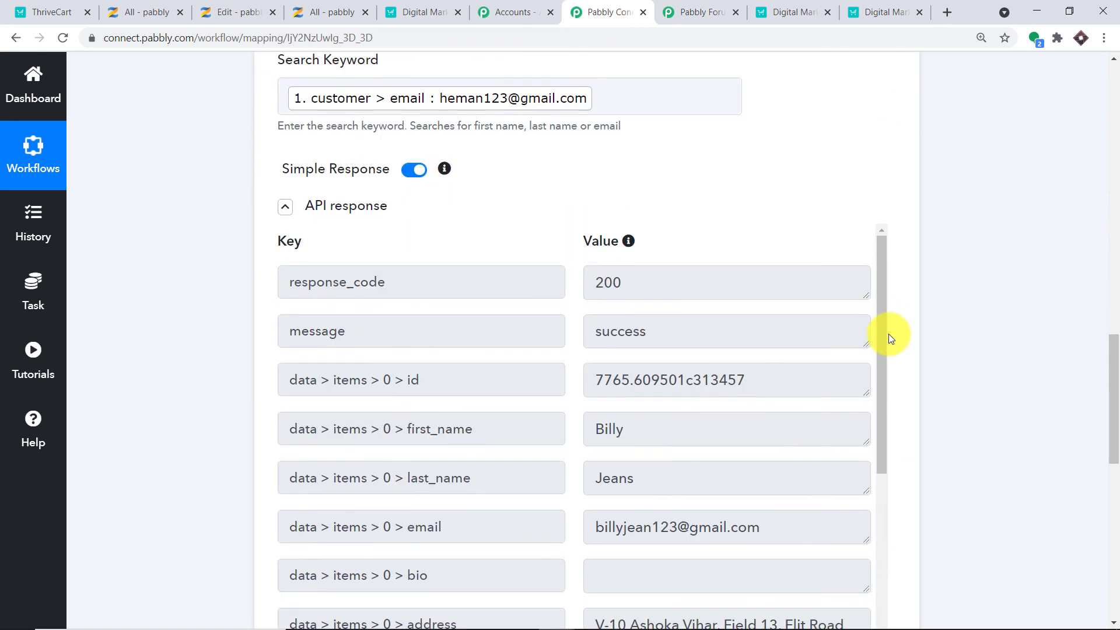
scroll(876, 337, "down", 3)
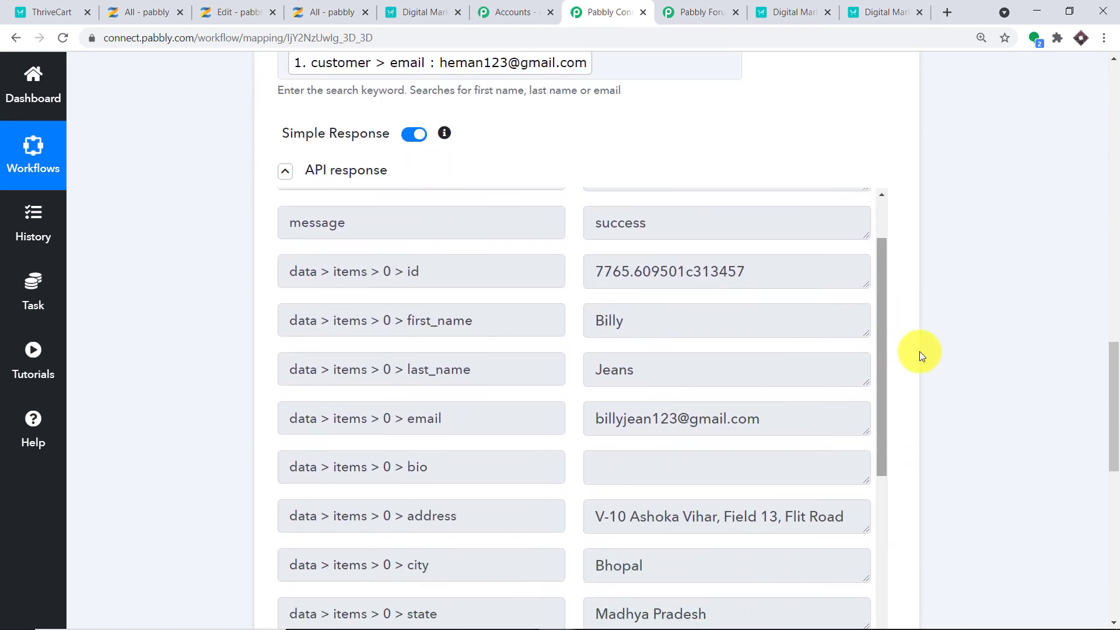
scroll(920, 351, "down", 2)
scroll(1075, 370, "down", 1)
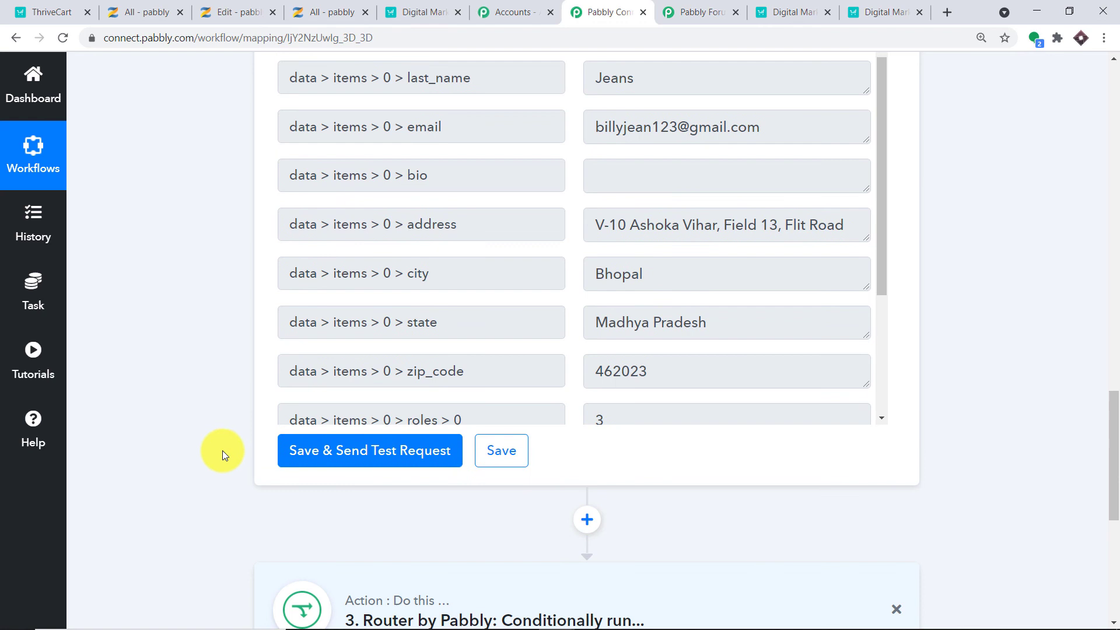
left_click(328, 454)
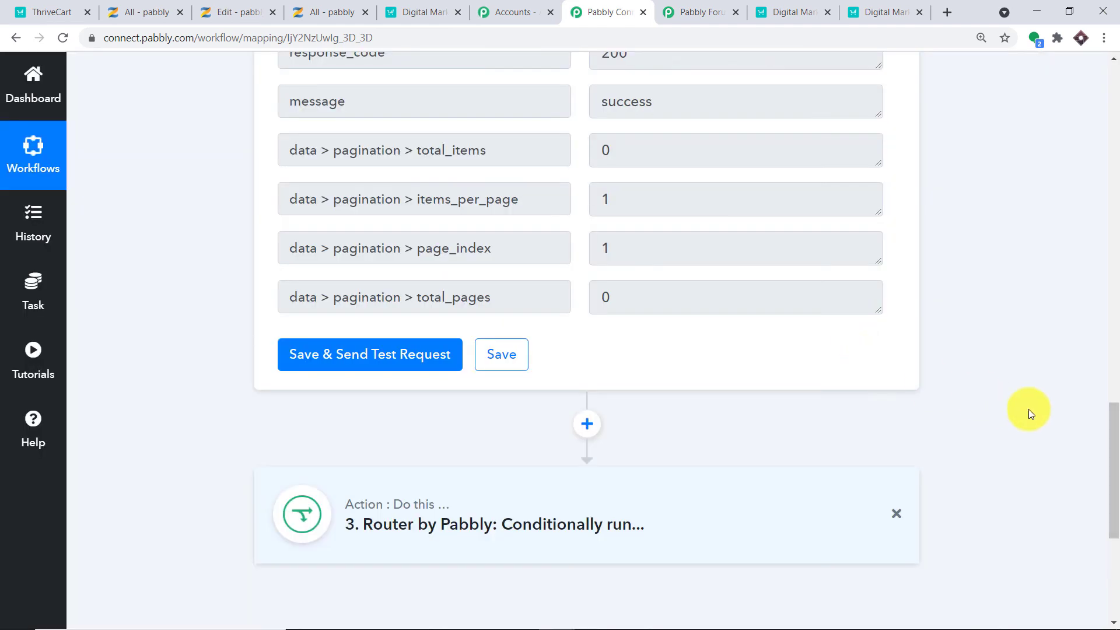
scroll(1112, 419, "up", 1)
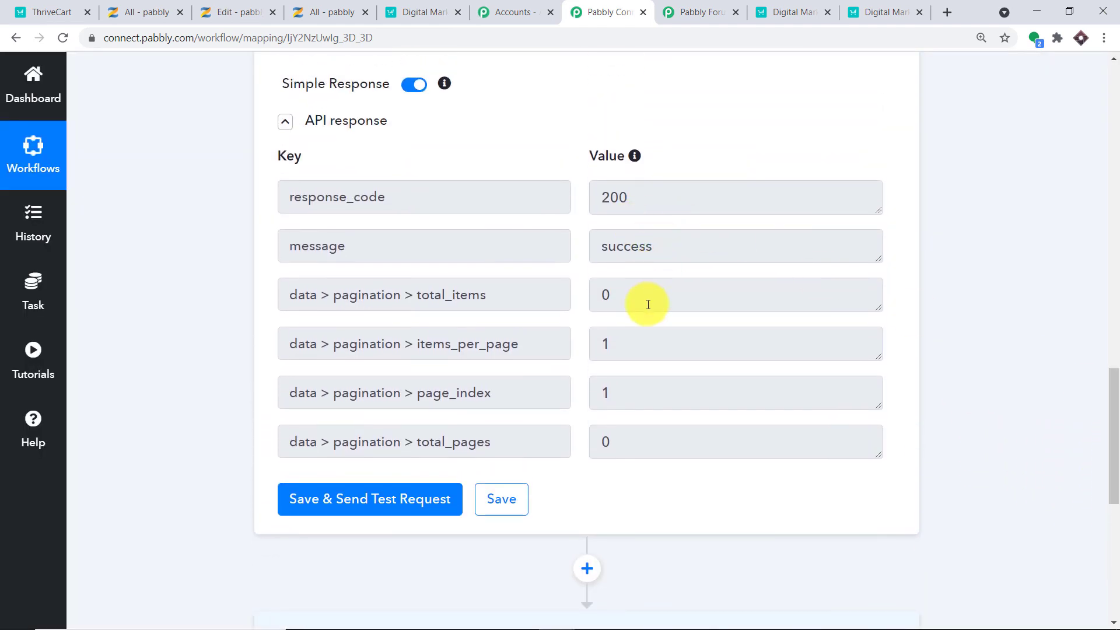
scroll(669, 307, "down", 5)
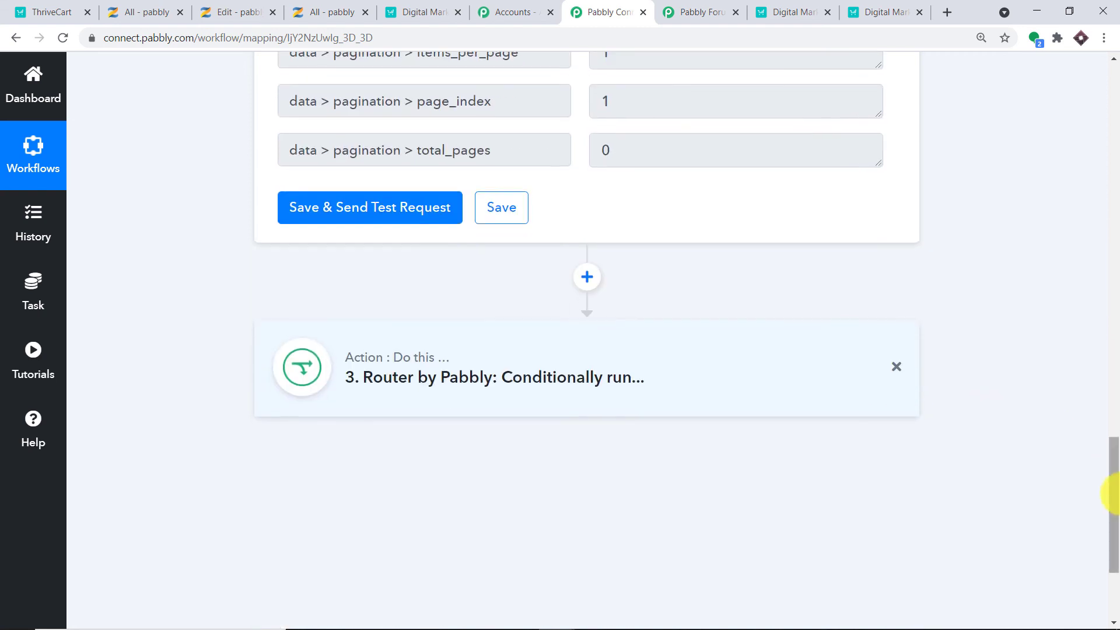
In the Router's USER IS NOT PRESENT route, add a new action step after the Does Not Exist filter.
left_click(492, 382)
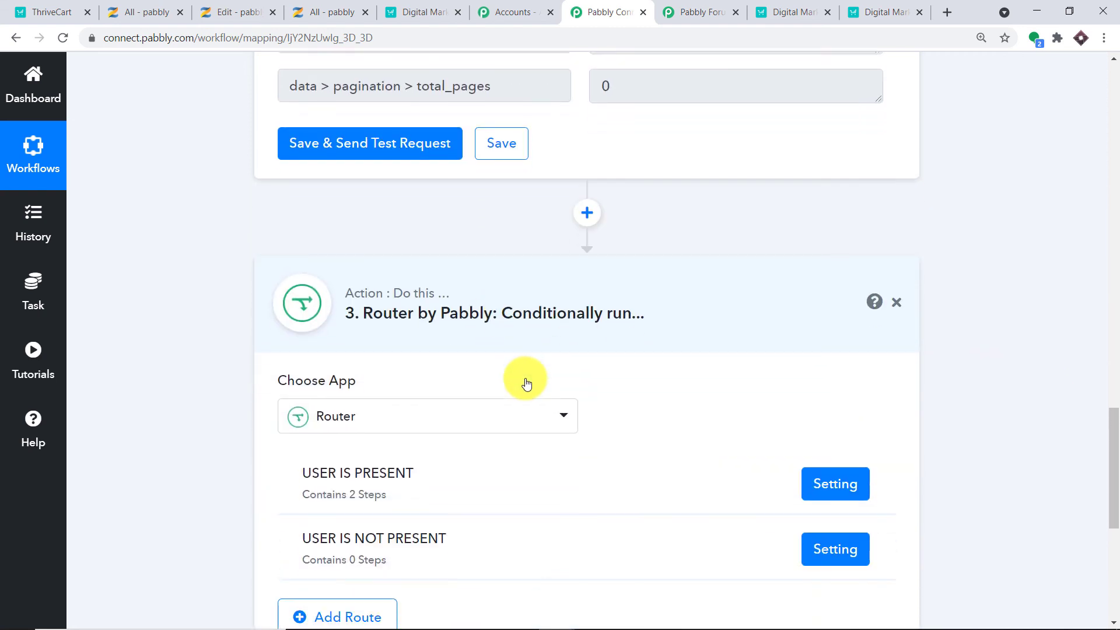
scroll(341, 456, "down", 2)
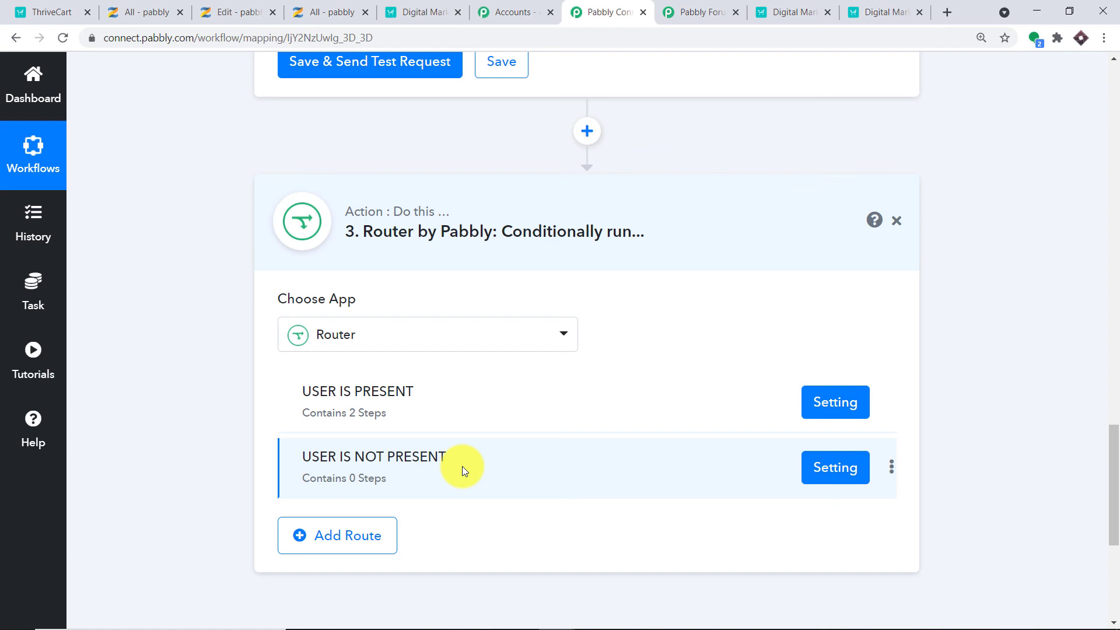
left_click(840, 472)
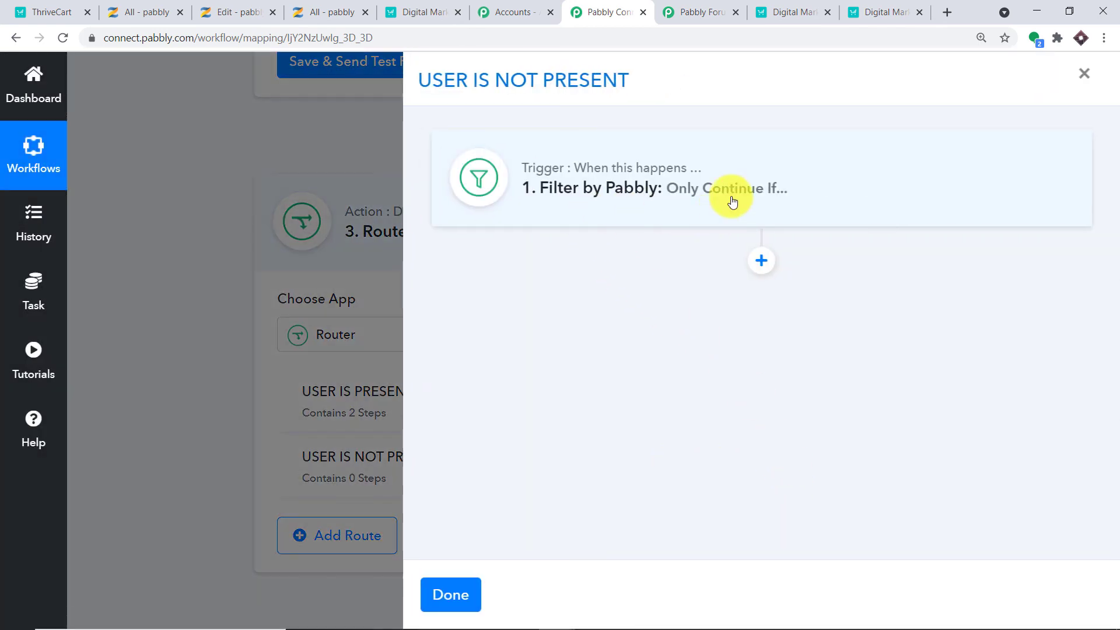
left_click(729, 199)
scroll(643, 363, "down", 1)
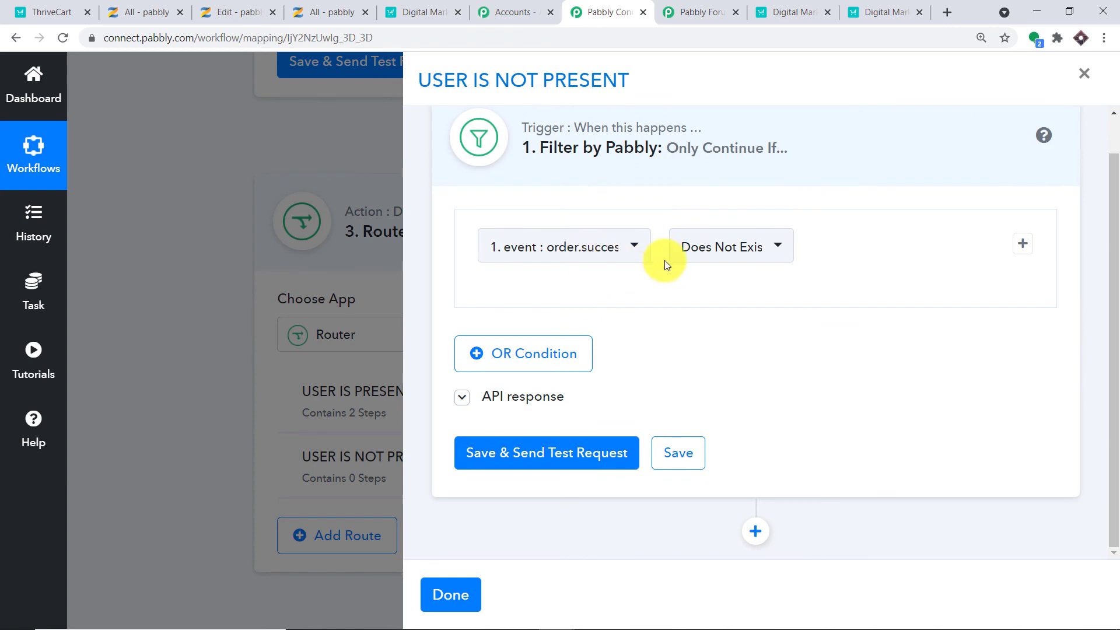
left_click(756, 532)
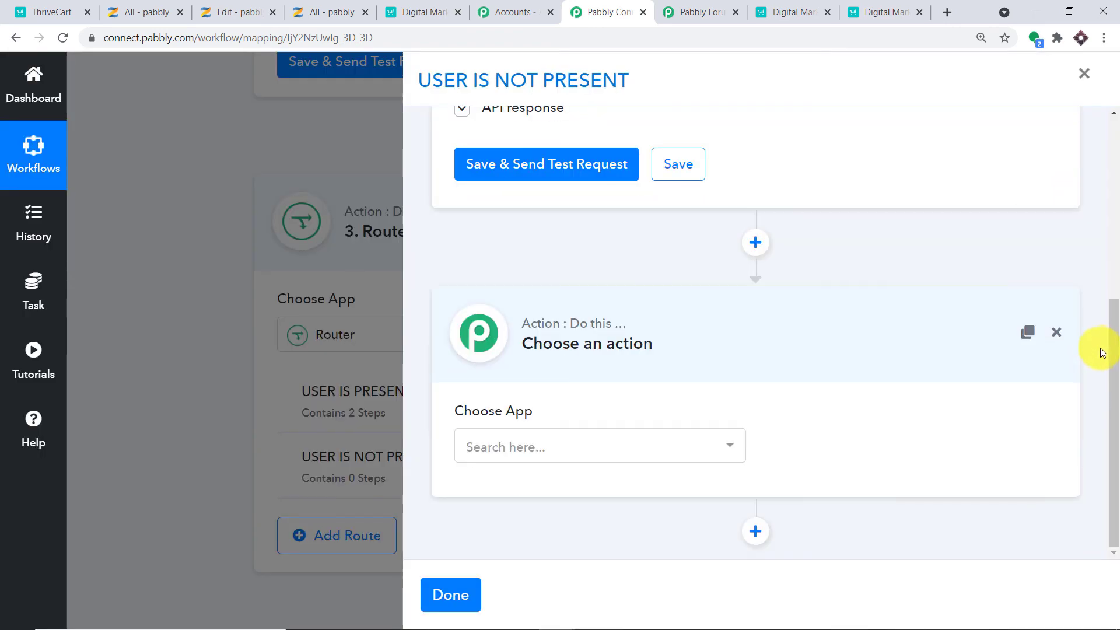
Make the new step a Zenler action with the Add New User event.
left_click(604, 441)
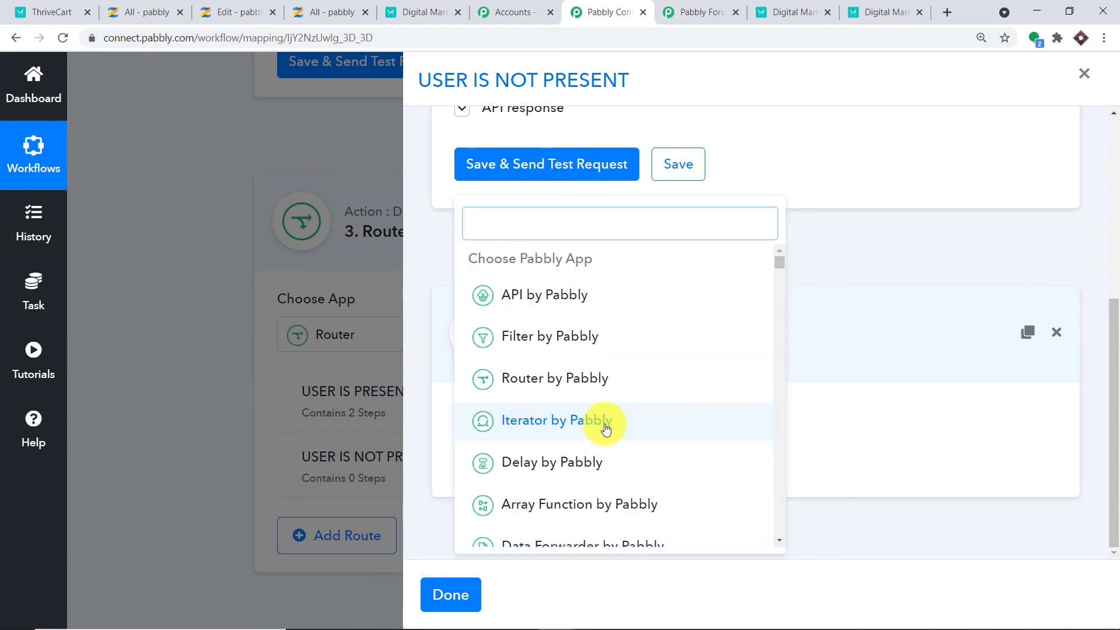
type("zenl")
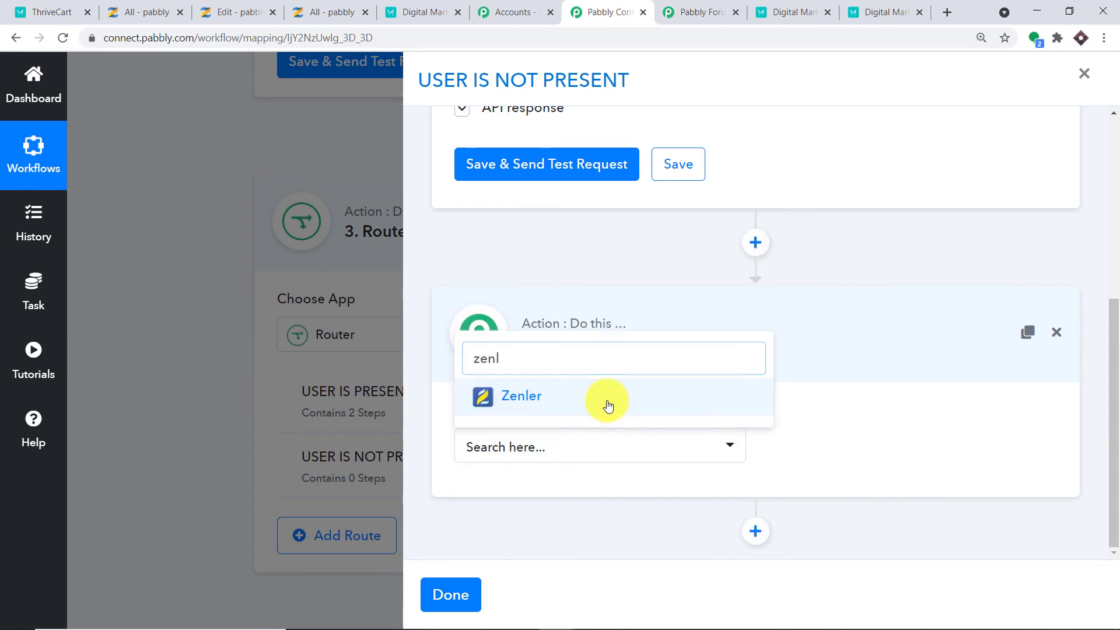
left_click(607, 404)
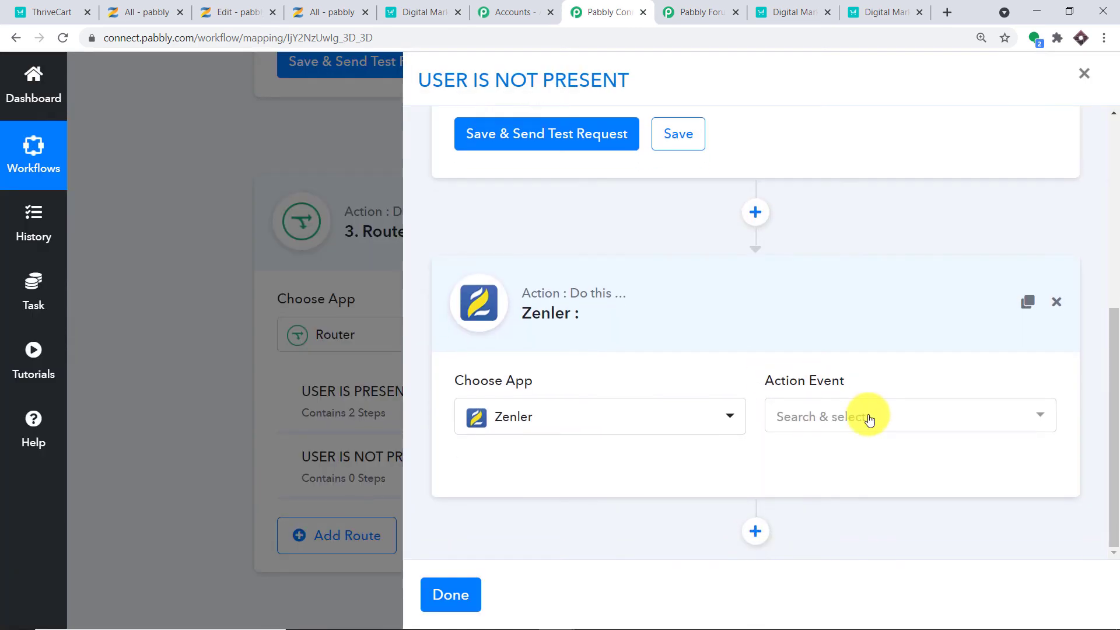
left_click(869, 418)
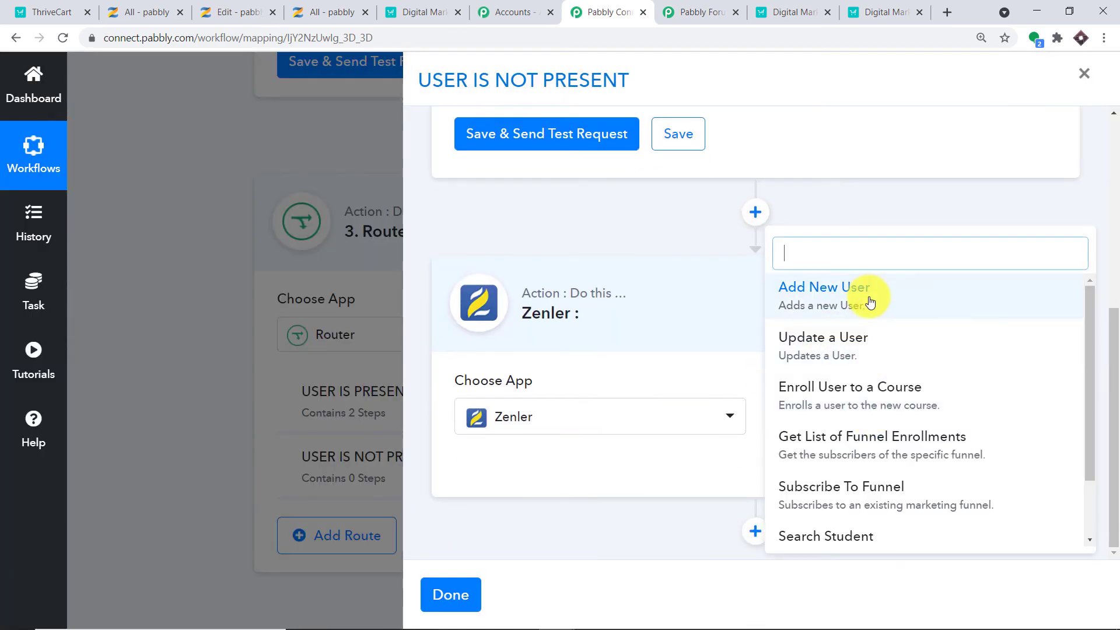
left_click(870, 301)
Connect the step to the existing Zenler #23 connection and save it.
left_click(505, 465)
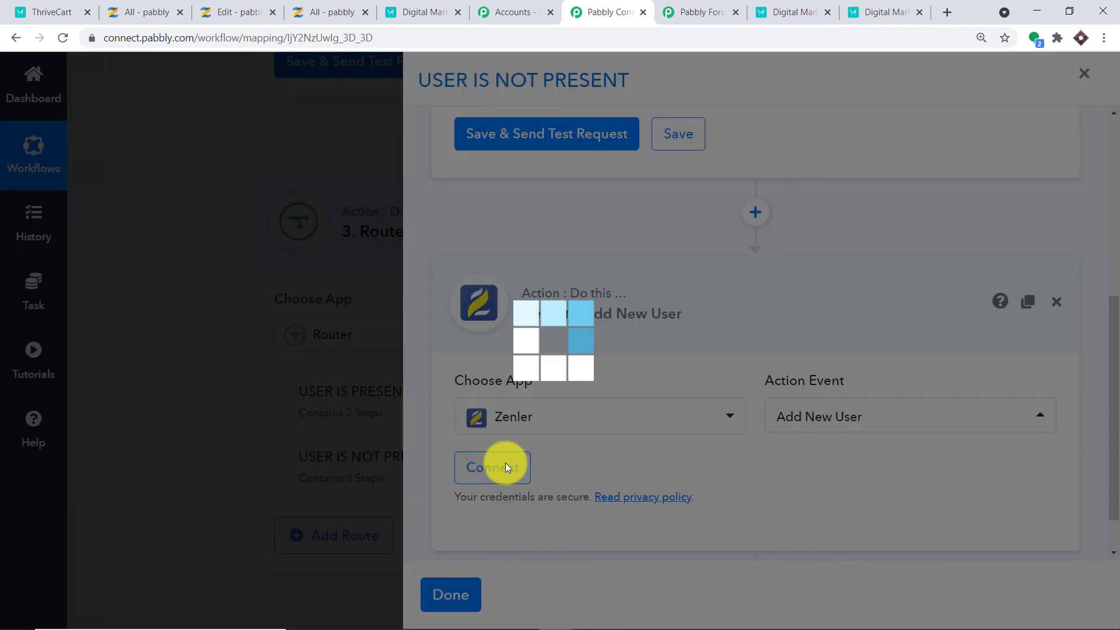
left_click(561, 188)
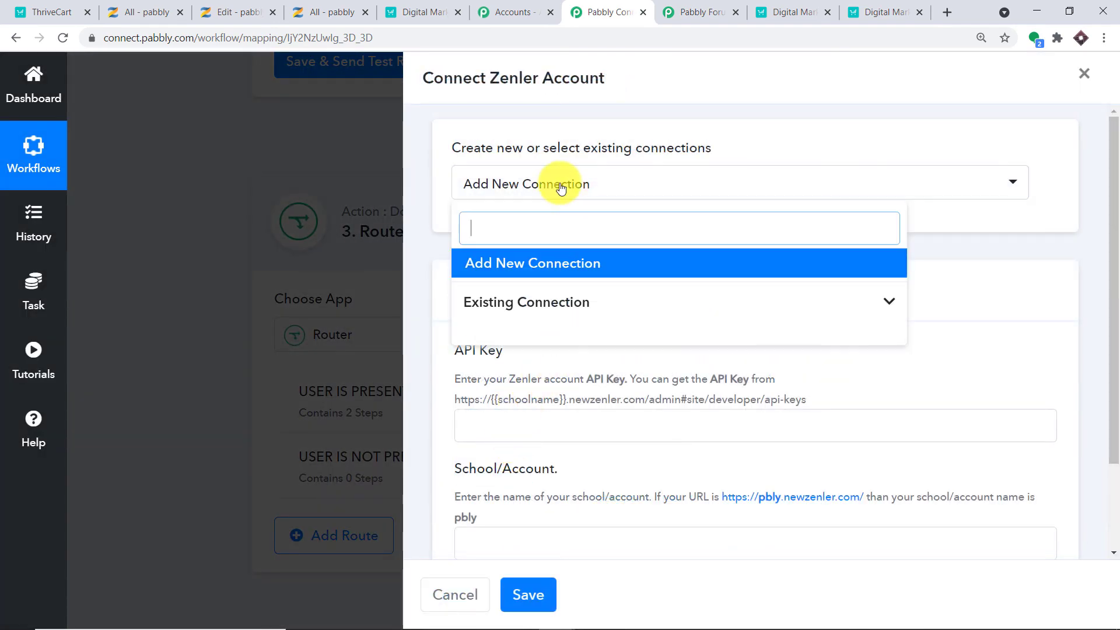
left_click(613, 295)
scroll(775, 396, "down", 1)
scroll(776, 395, "down", 8)
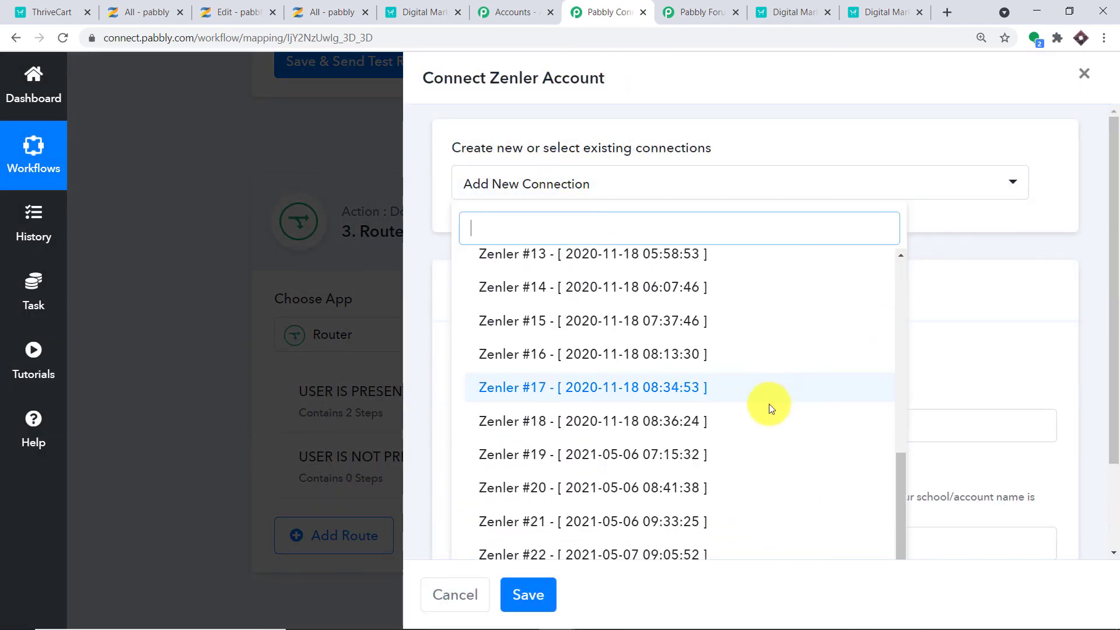
left_click(632, 500)
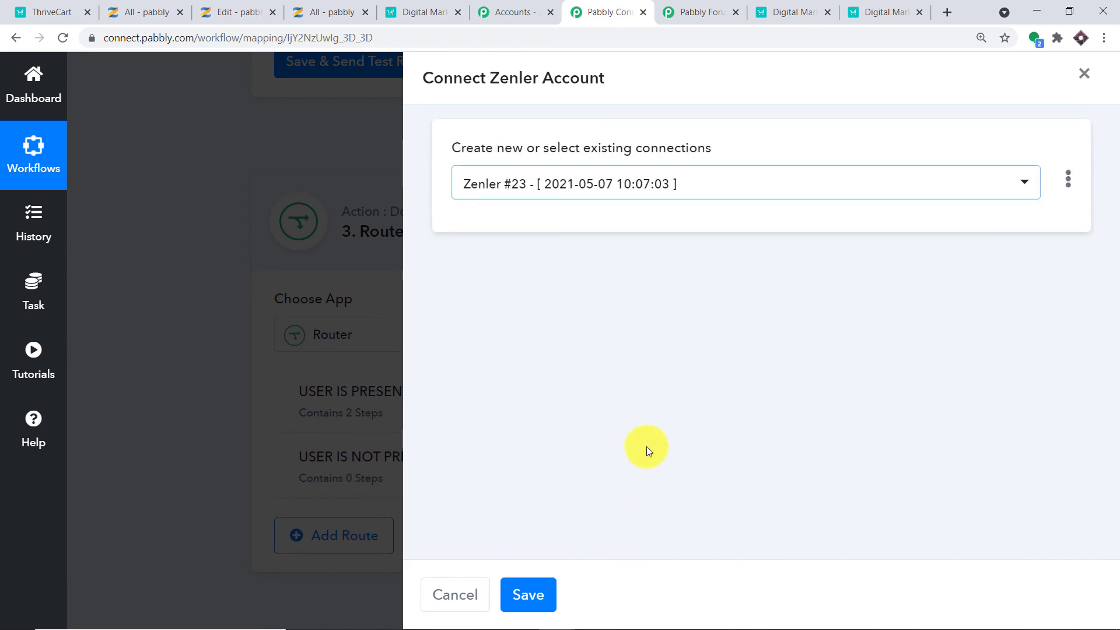
left_click(545, 583)
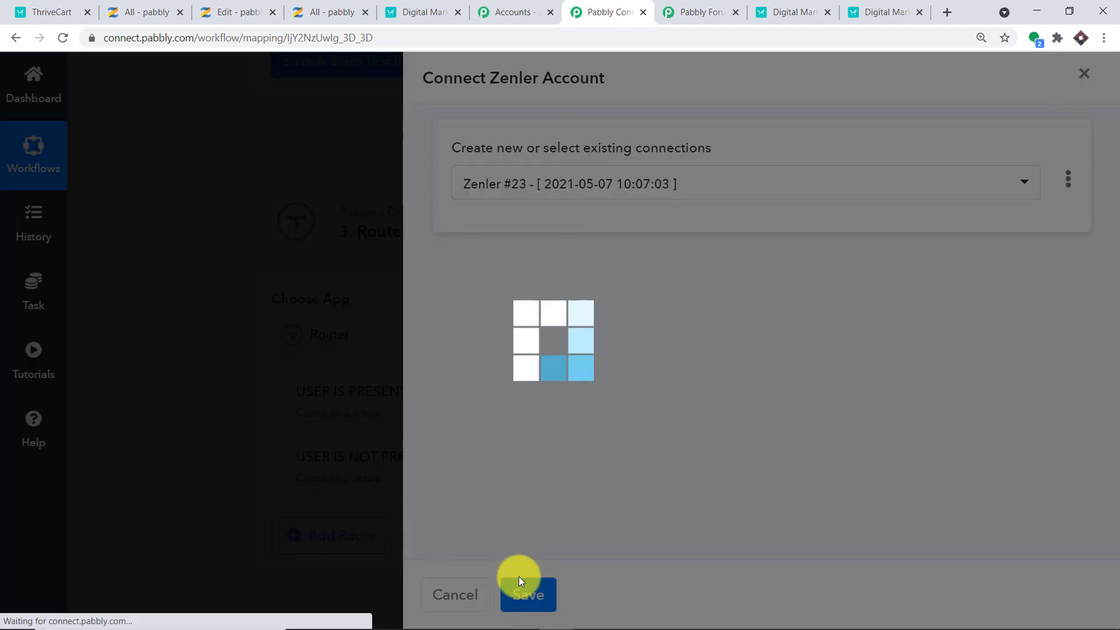
Browse the Zenler Search User fields offered for First Name, then dismiss the list unmapped.
scroll(673, 473, "down", 3)
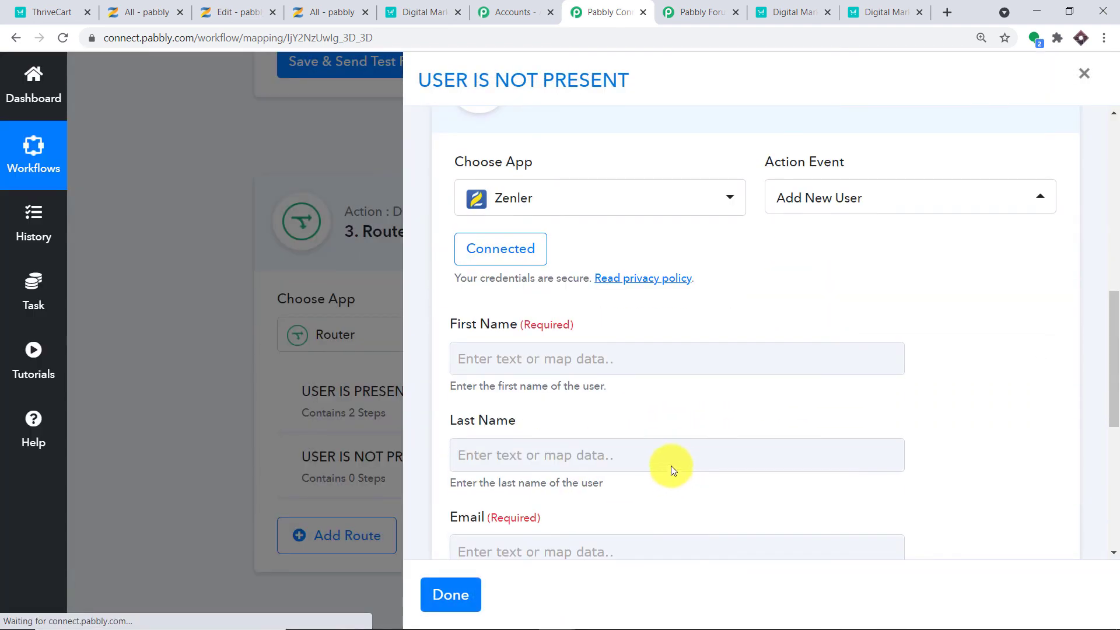
left_click(508, 354)
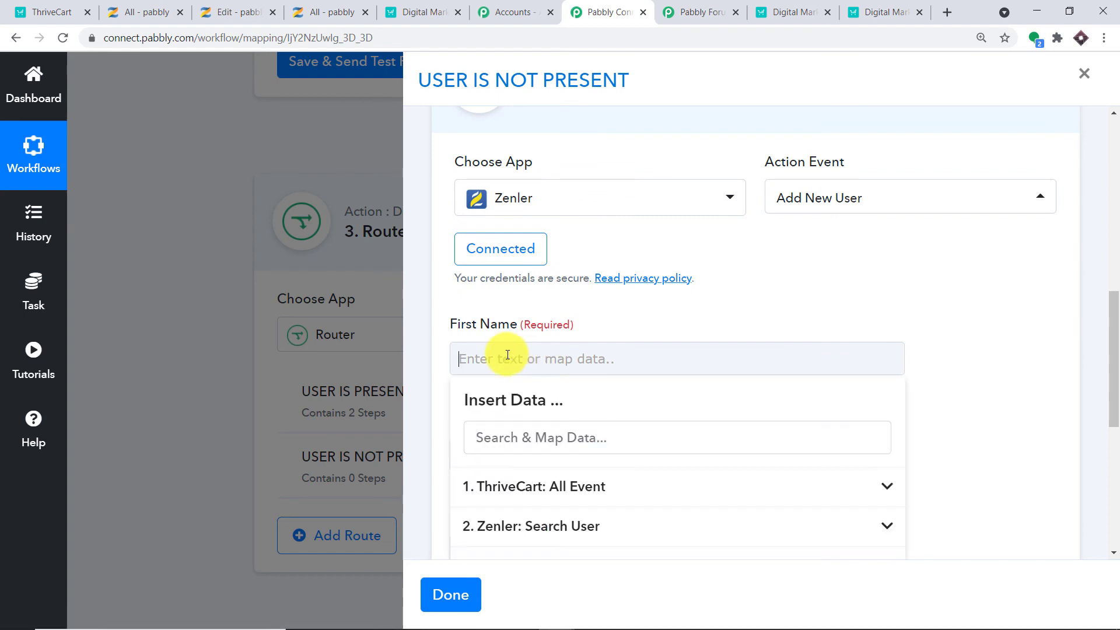
scroll(544, 459, "down", 1)
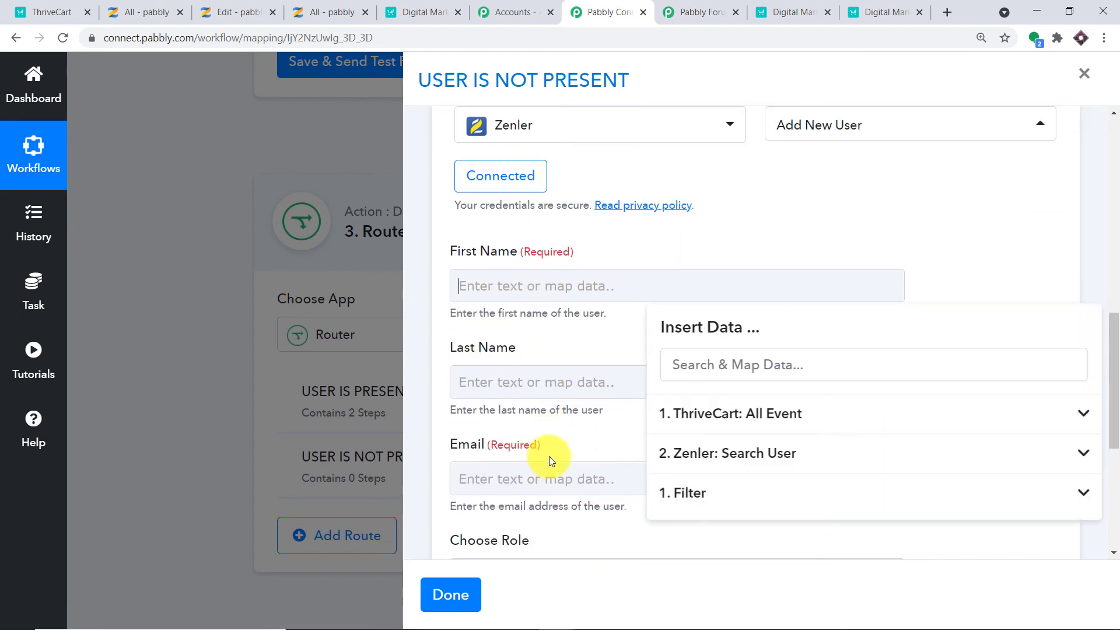
left_click(782, 453)
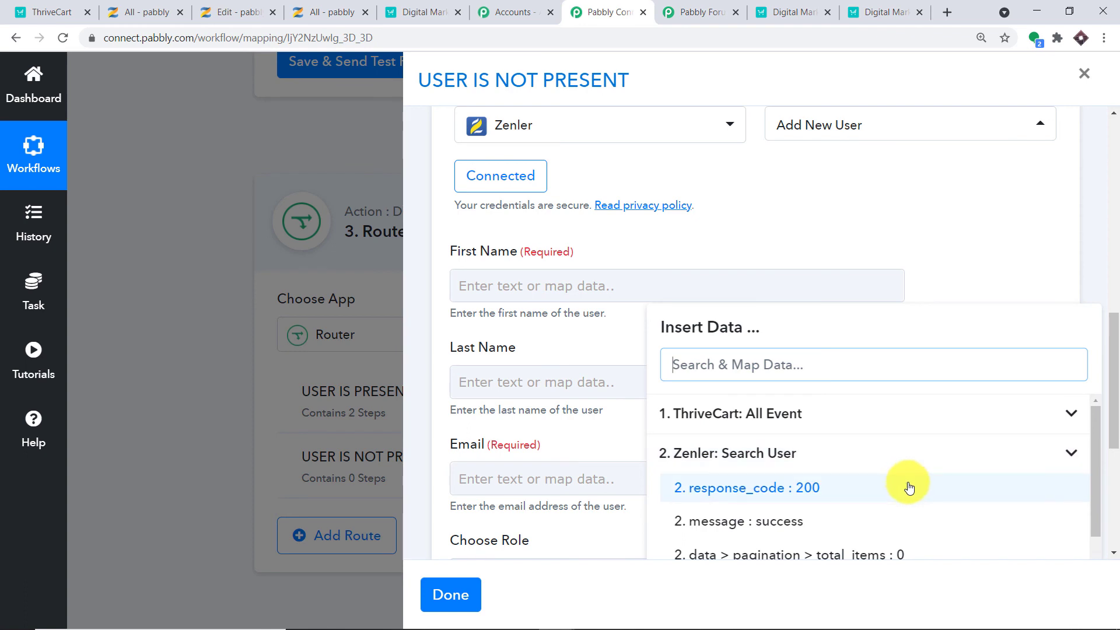
scroll(907, 488, "down", 4)
scroll(925, 457, "up", 3)
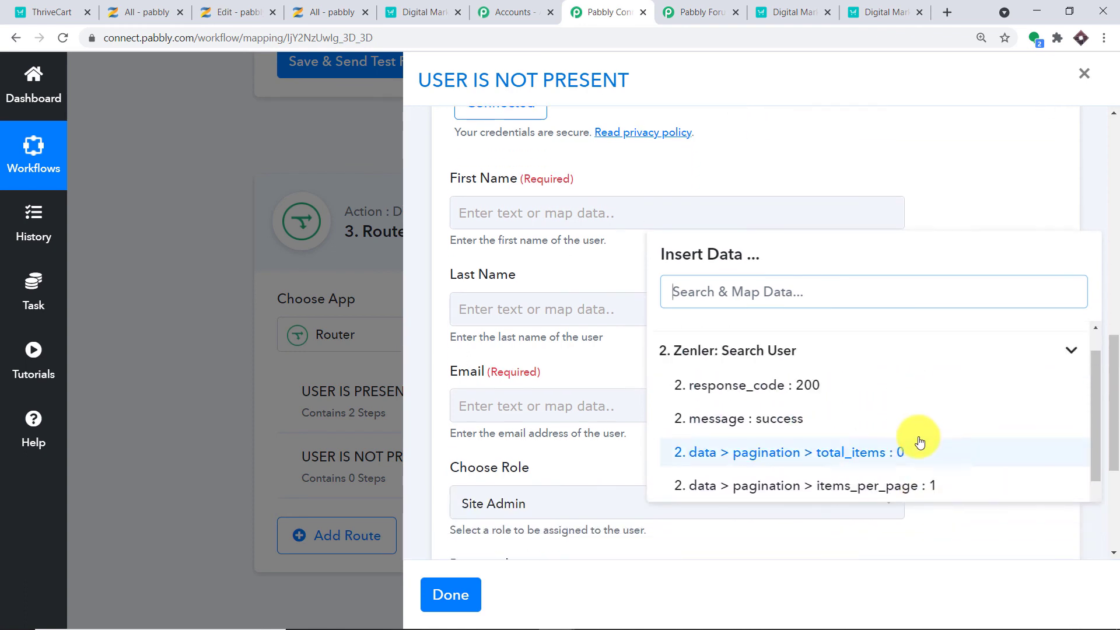
scroll(933, 408, "down", 4)
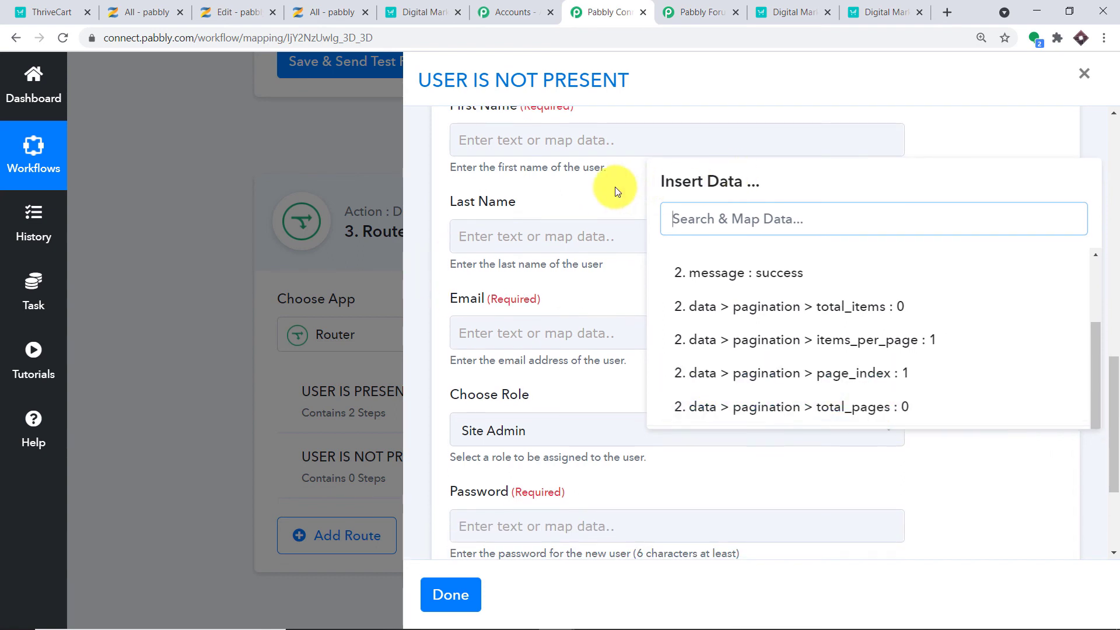
left_click(615, 187)
scroll(992, 270, "up", 3)
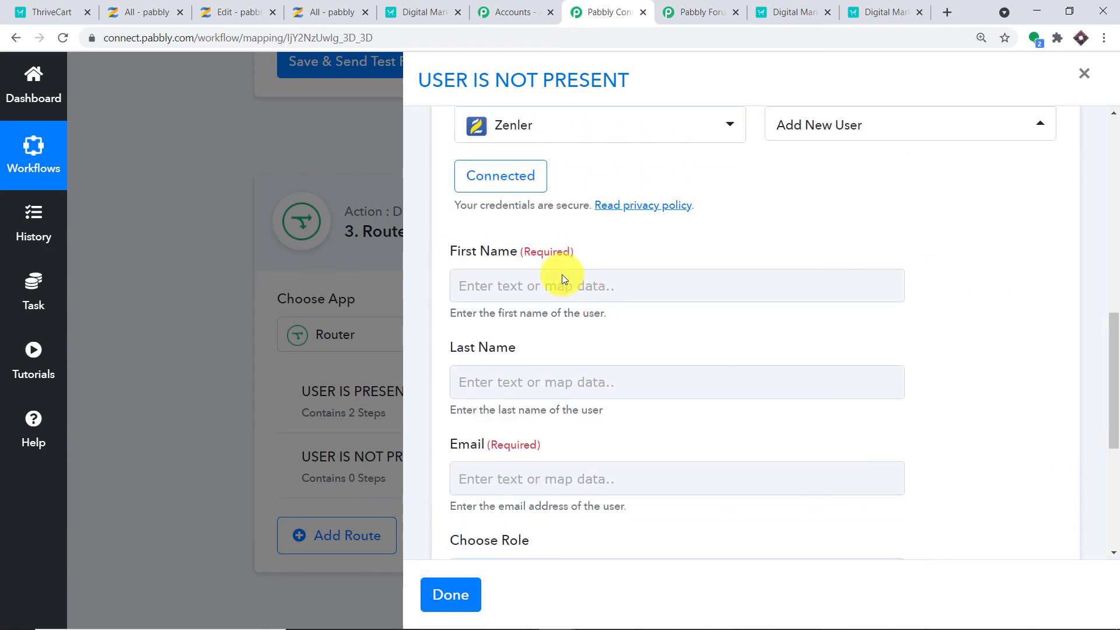
Map the ThriveCart buyer's first name into the First Name field.
left_click(567, 288)
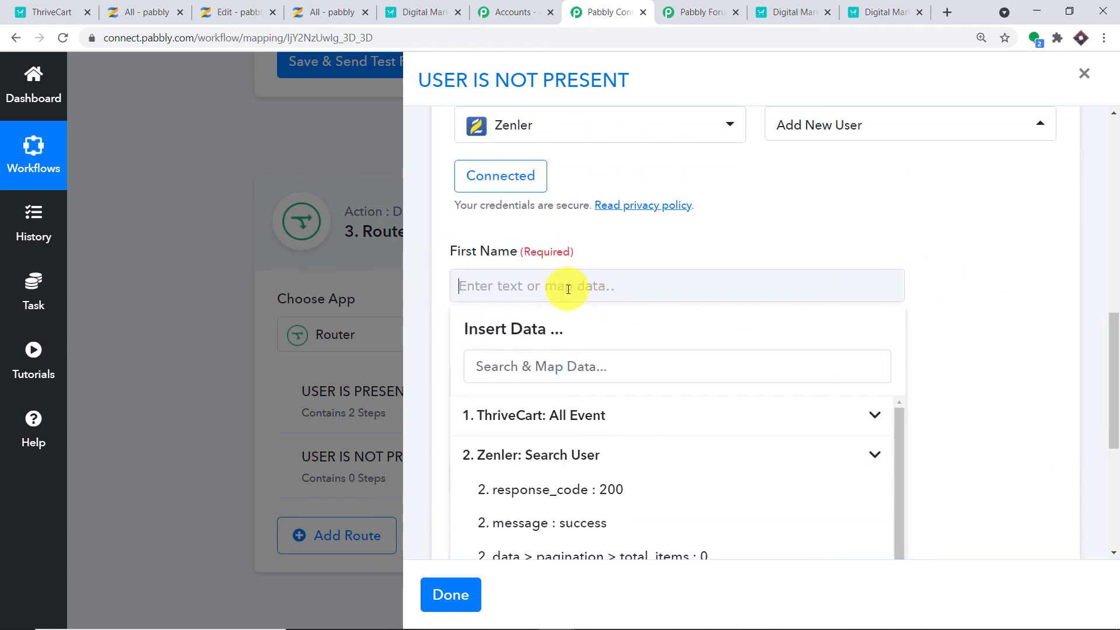
left_click(592, 455)
left_click(595, 421)
scroll(688, 460, "down", 4)
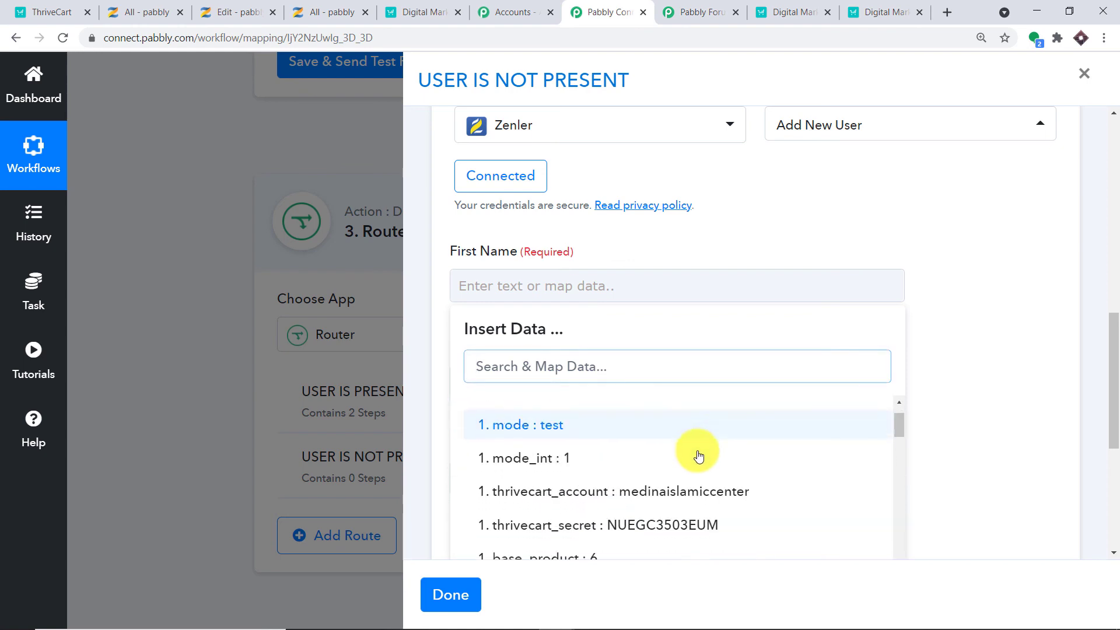
scroll(701, 483, "down", 3)
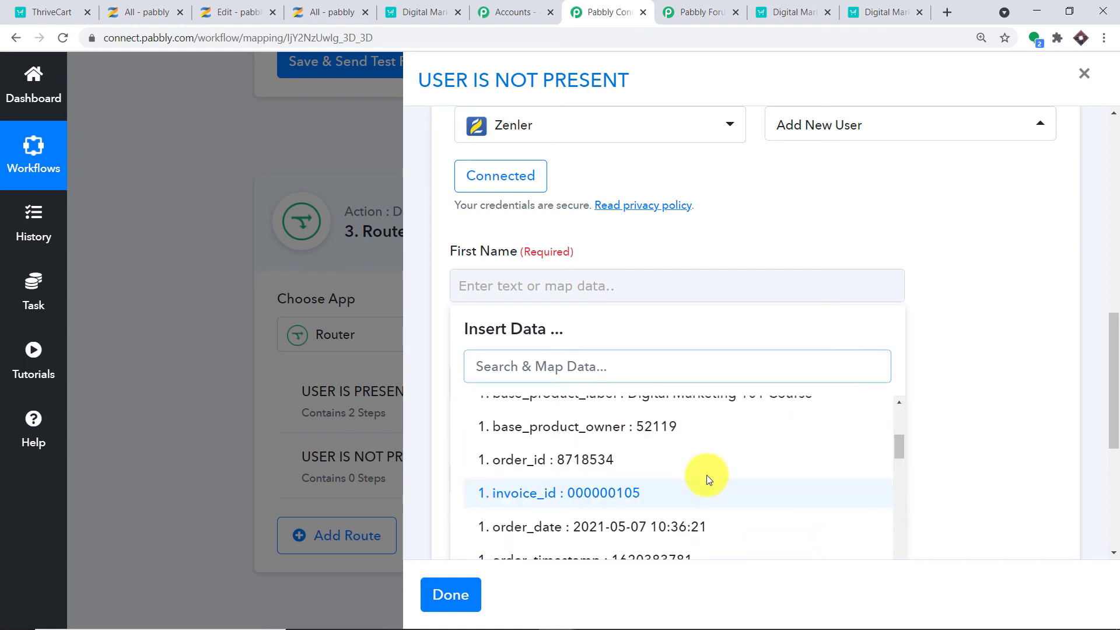
scroll(640, 495, "down", 1)
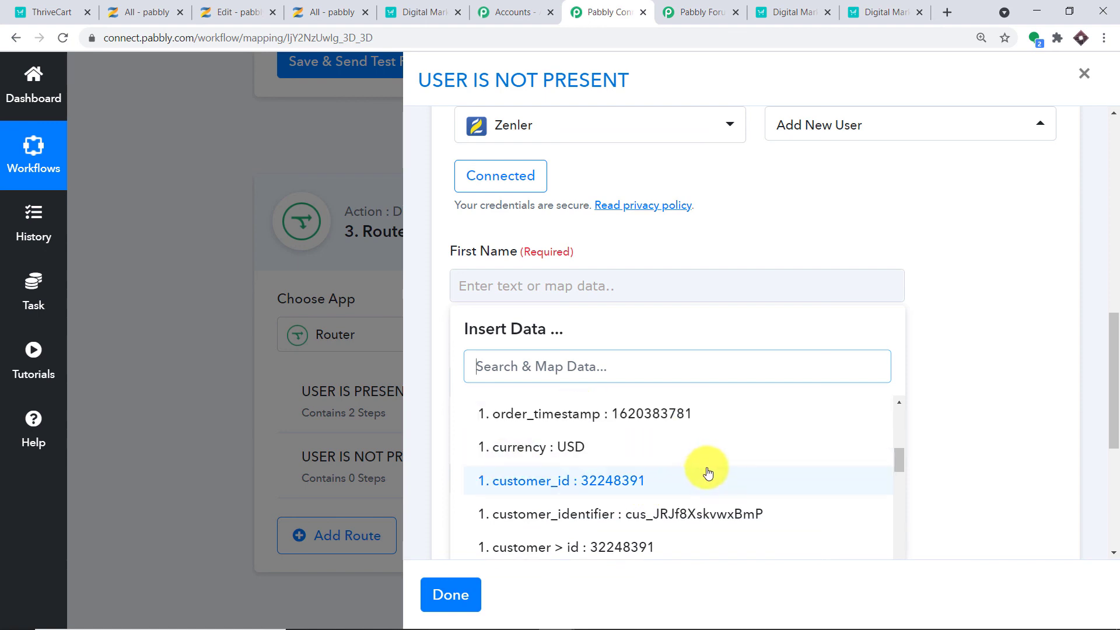
scroll(706, 475, "down", 4)
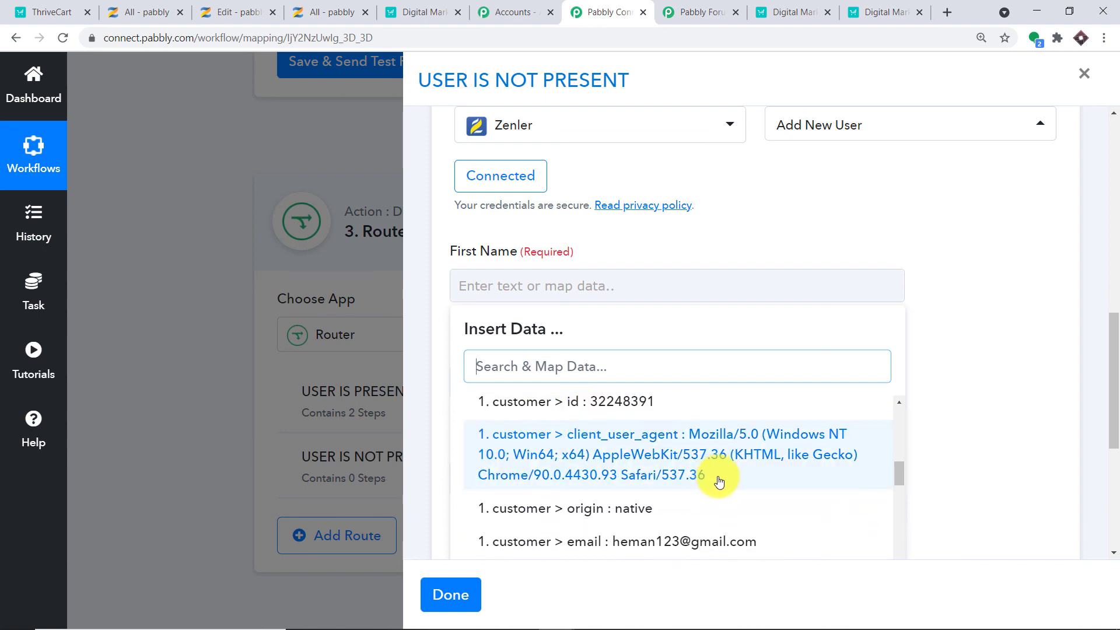
scroll(718, 481, "down", 4)
scroll(709, 482, "up", 2)
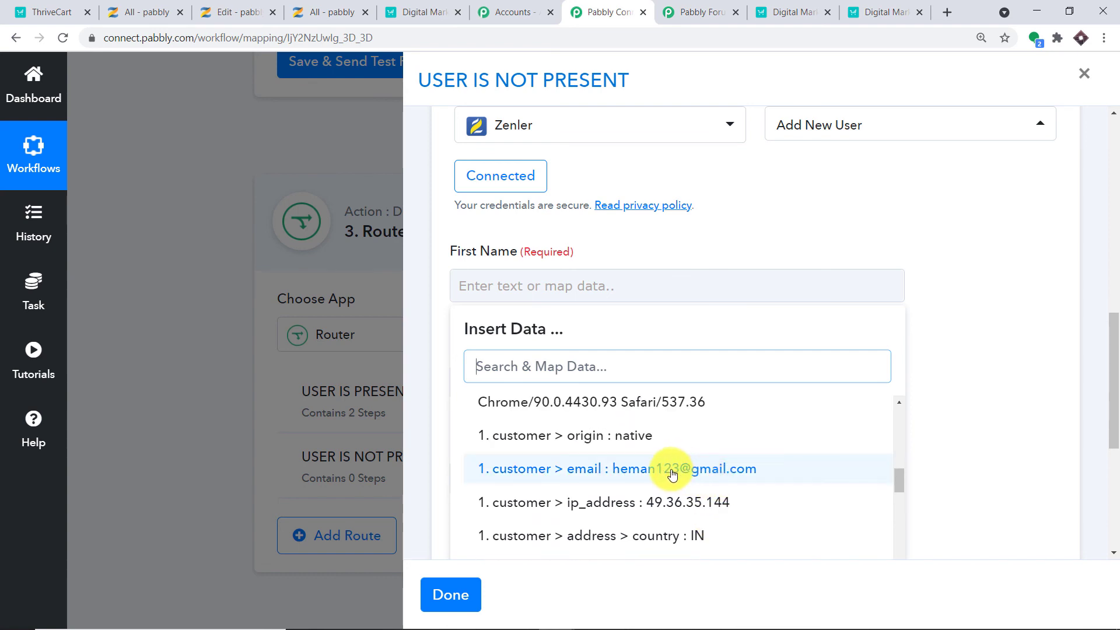
scroll(690, 482, "down", 4)
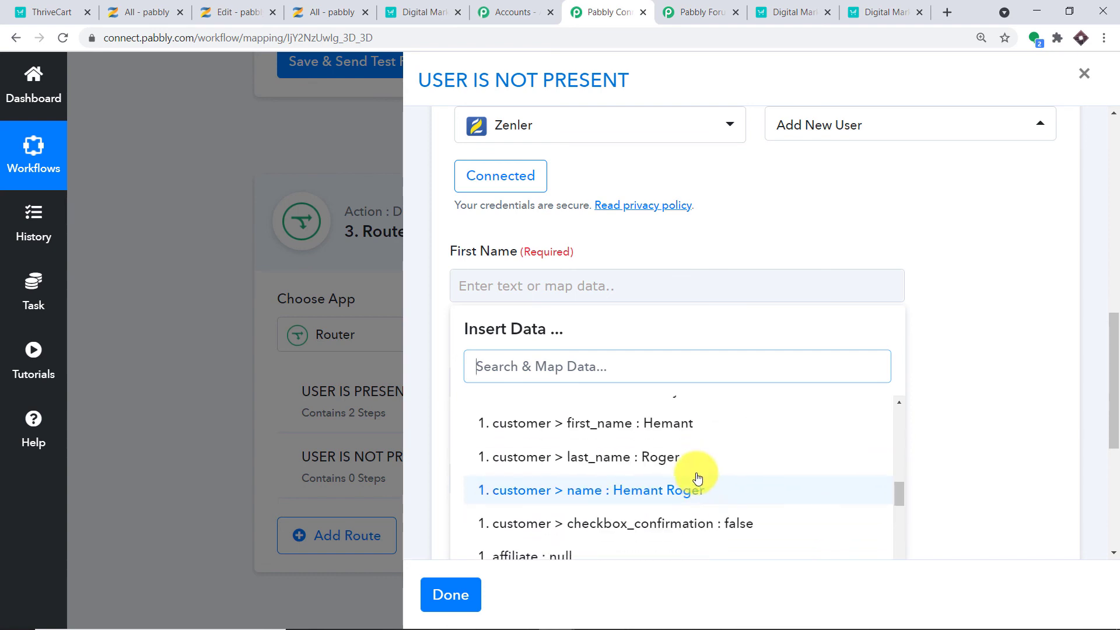
left_click(691, 426)
left_click(1020, 311)
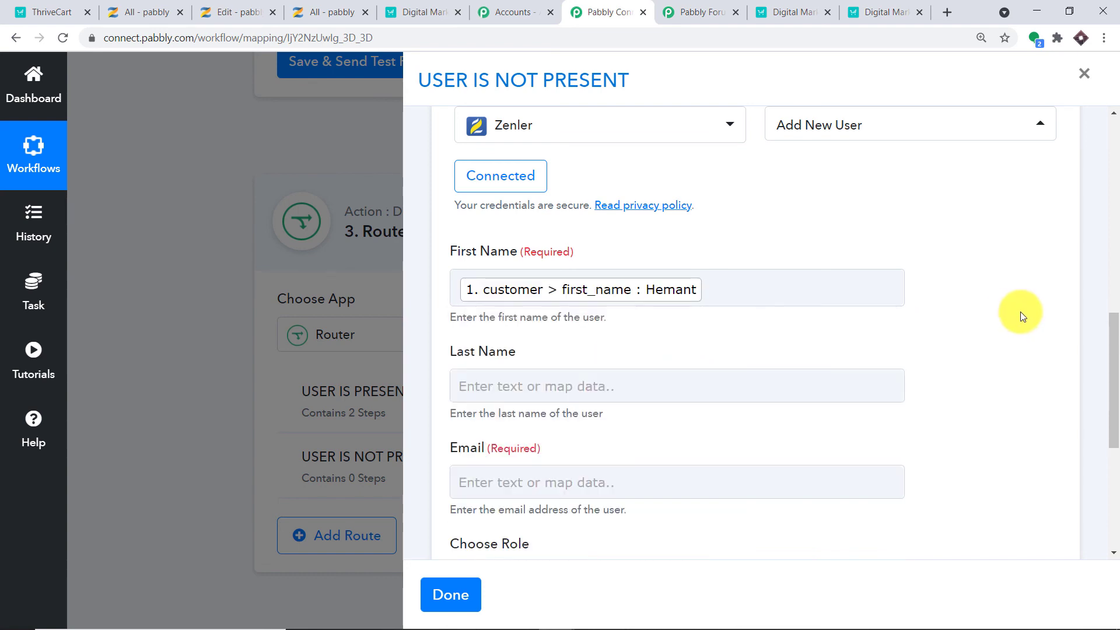
Map the ThriveCart buyer's last name into the Last Name field.
scroll(1020, 311, "down", 1)
scroll(898, 348, "down", 1)
left_click(714, 307)
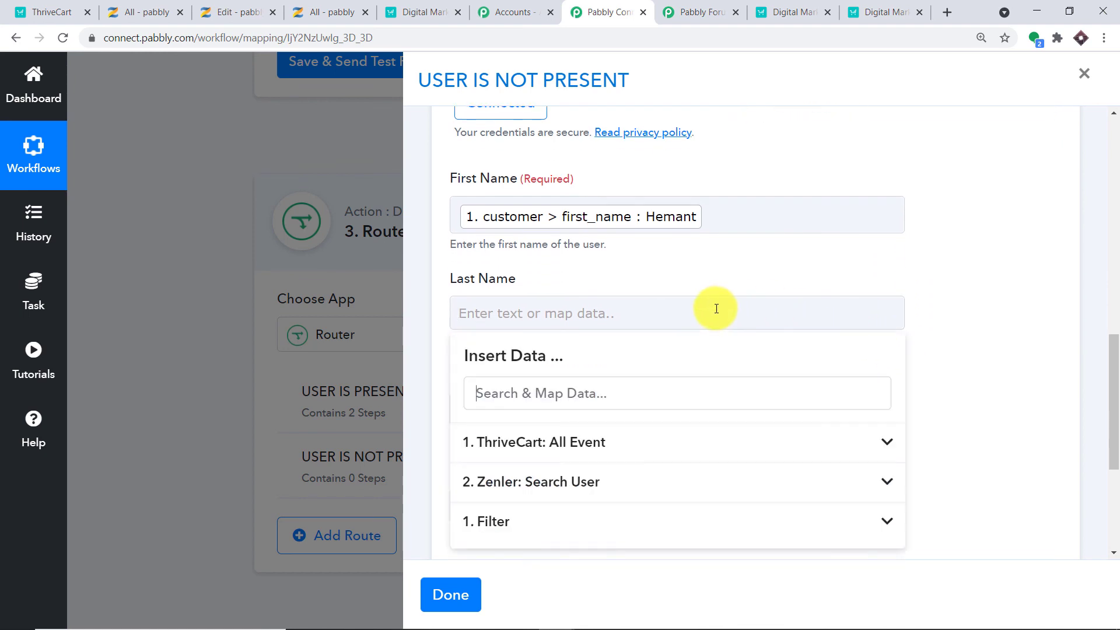
left_click(608, 441)
scroll(789, 453, "down", 10)
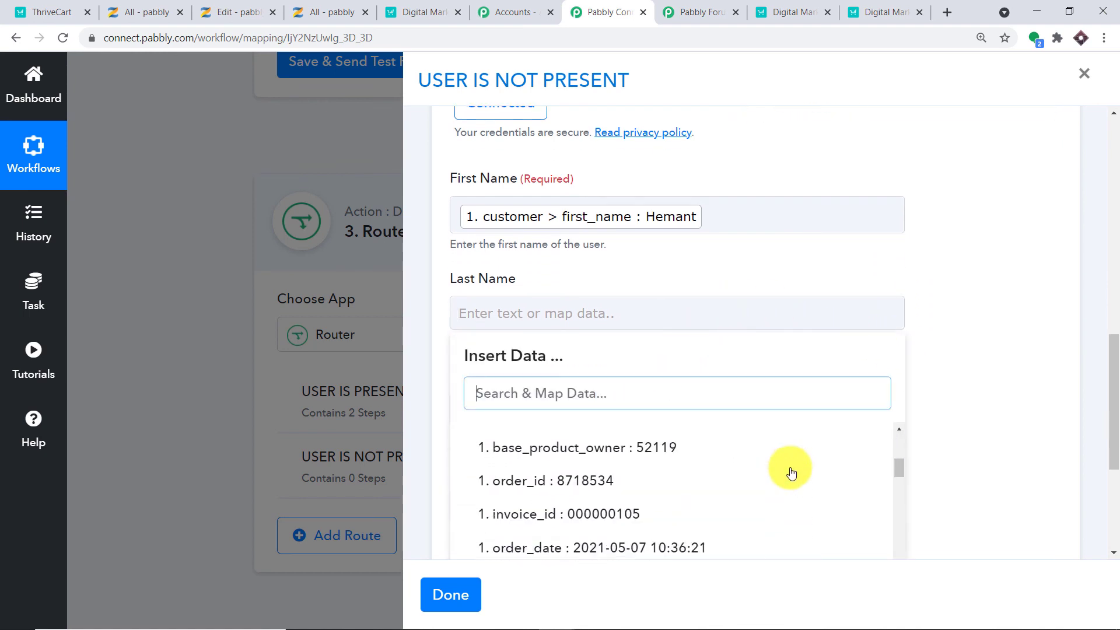
scroll(785, 479, "down", 10)
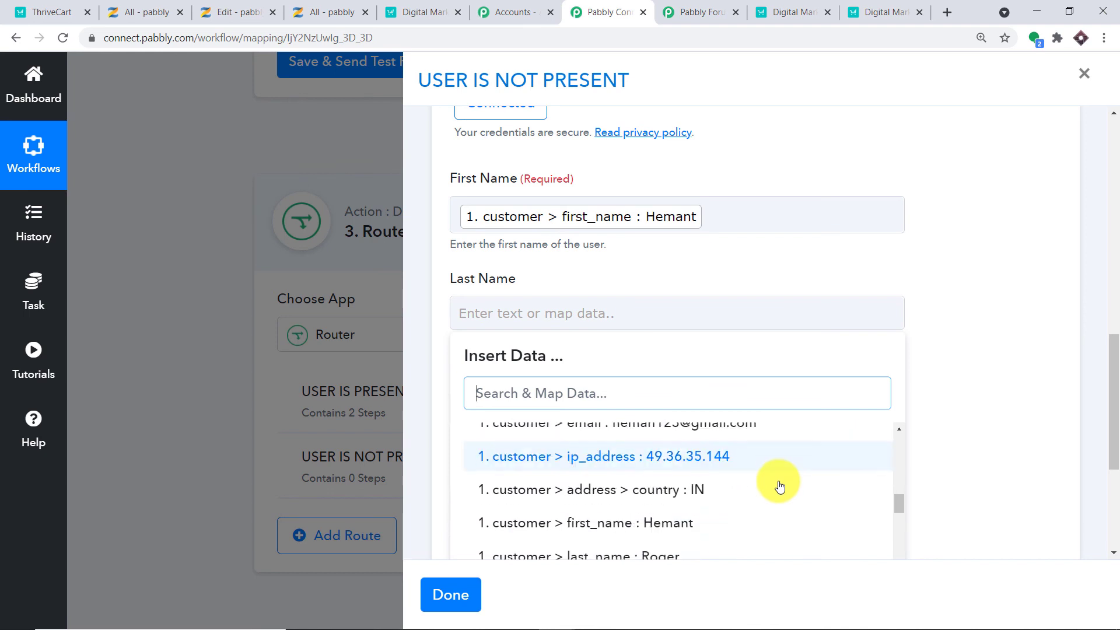
left_click(717, 494)
left_click(1039, 367)
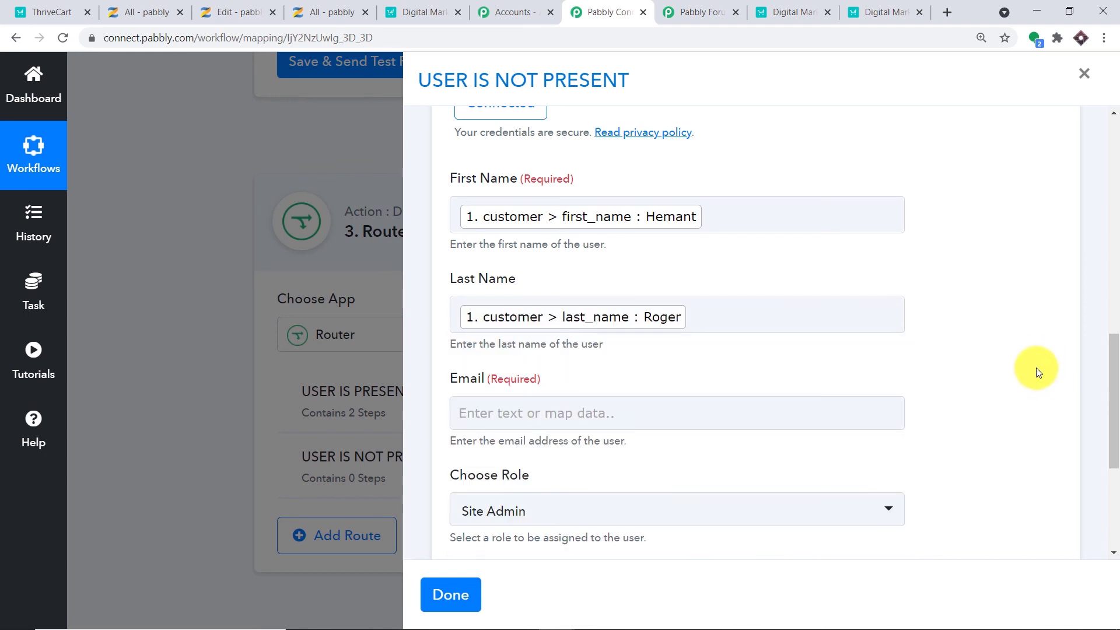
Map the ThriveCart buyer's email into the Email field.
scroll(1015, 376, "down", 3)
left_click(556, 281)
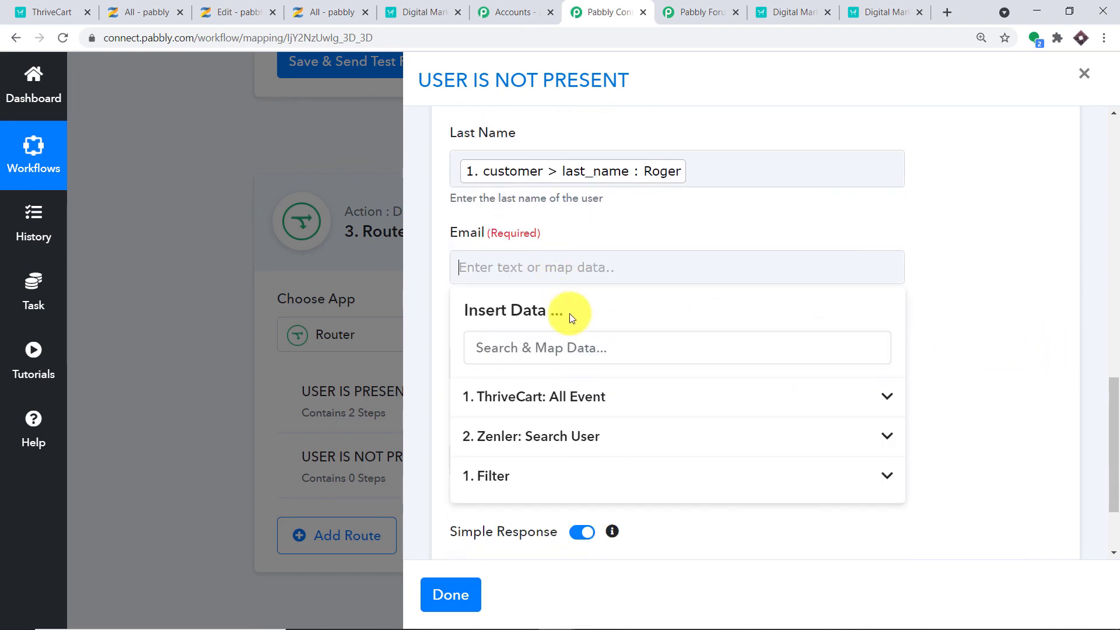
left_click(513, 397)
scroll(825, 433, "down", 9)
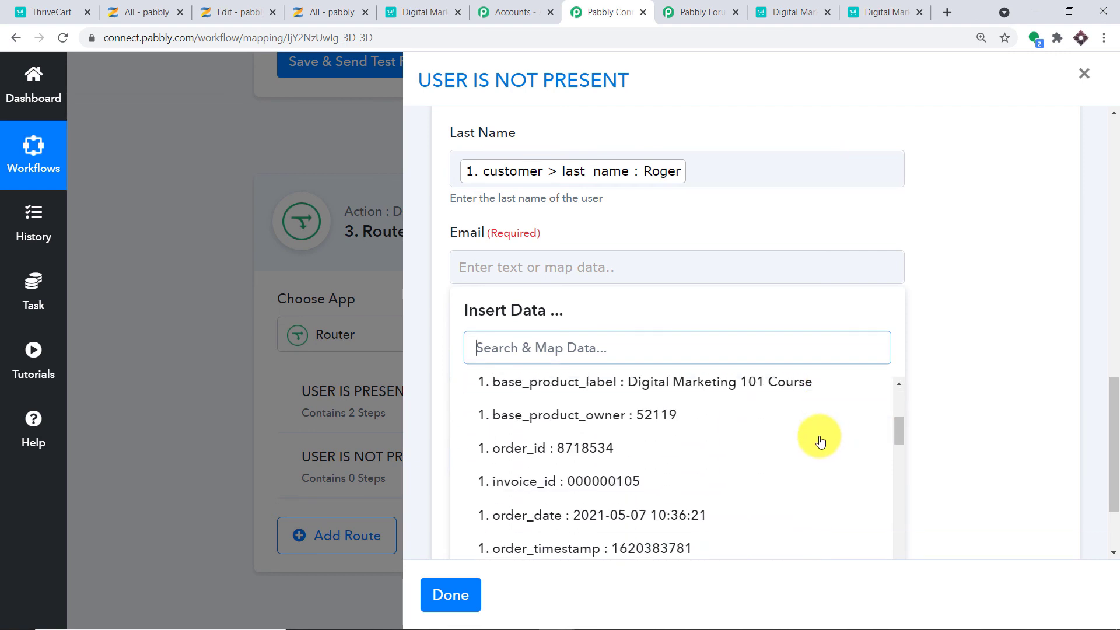
scroll(797, 455, "down", 4)
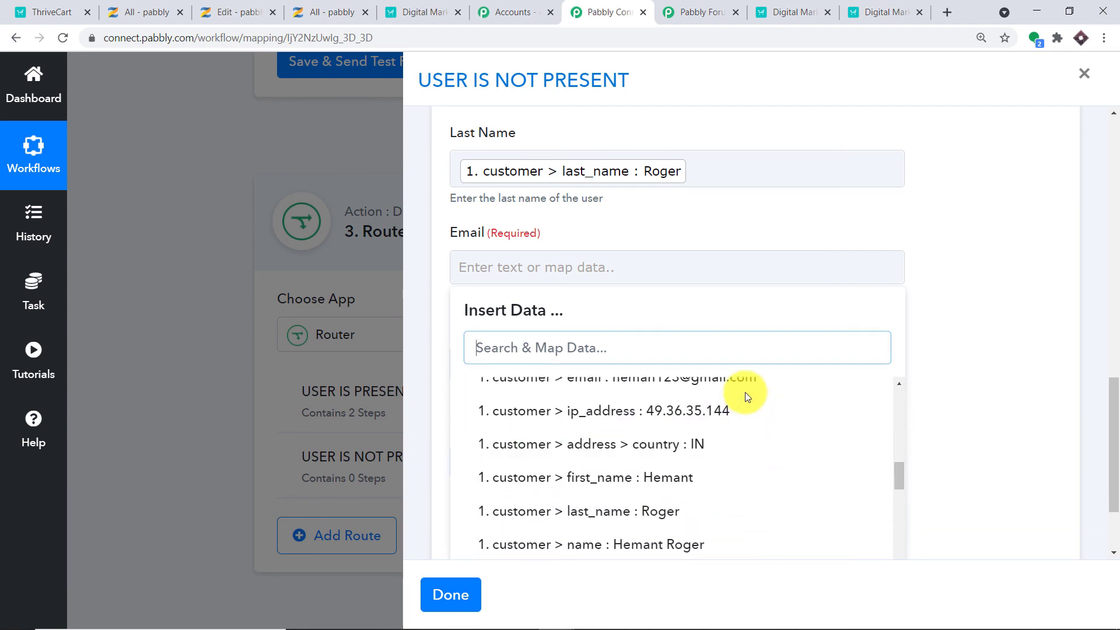
left_click(746, 385)
left_click(999, 307)
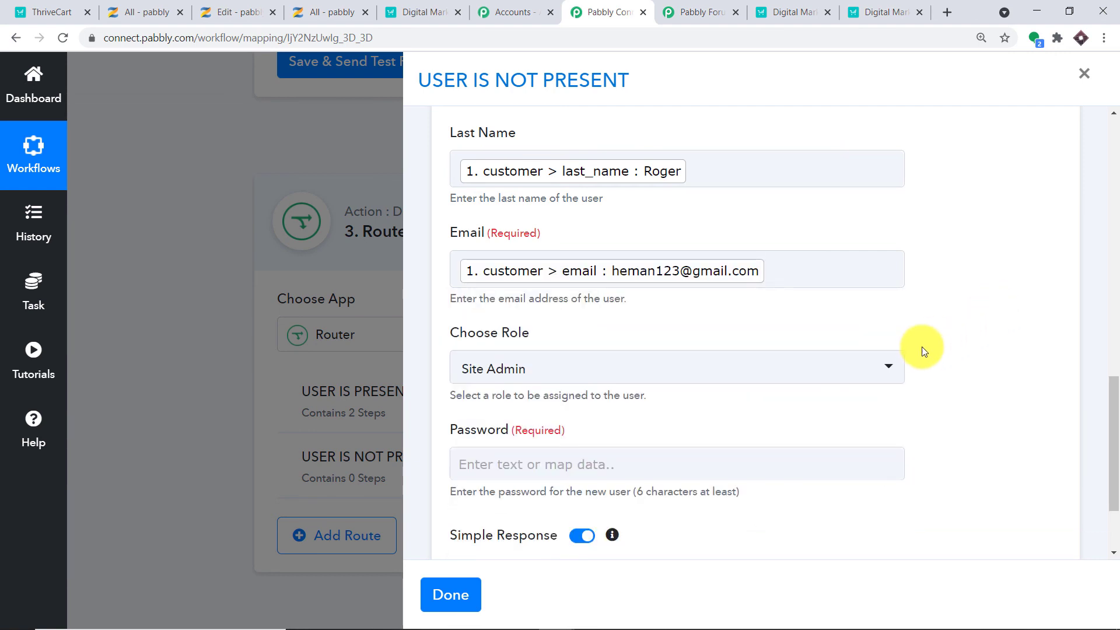
scroll(628, 248, "down", 2)
left_click(617, 246)
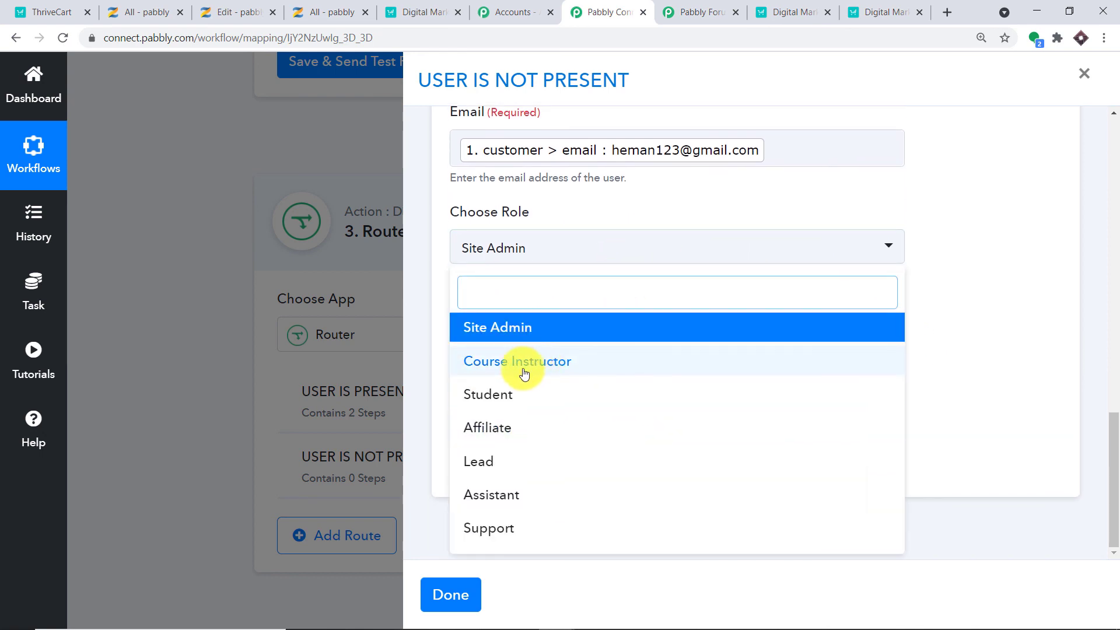
Set Role to Student, map the buyer's full name into Password, and test for 201 success.
left_click(502, 395)
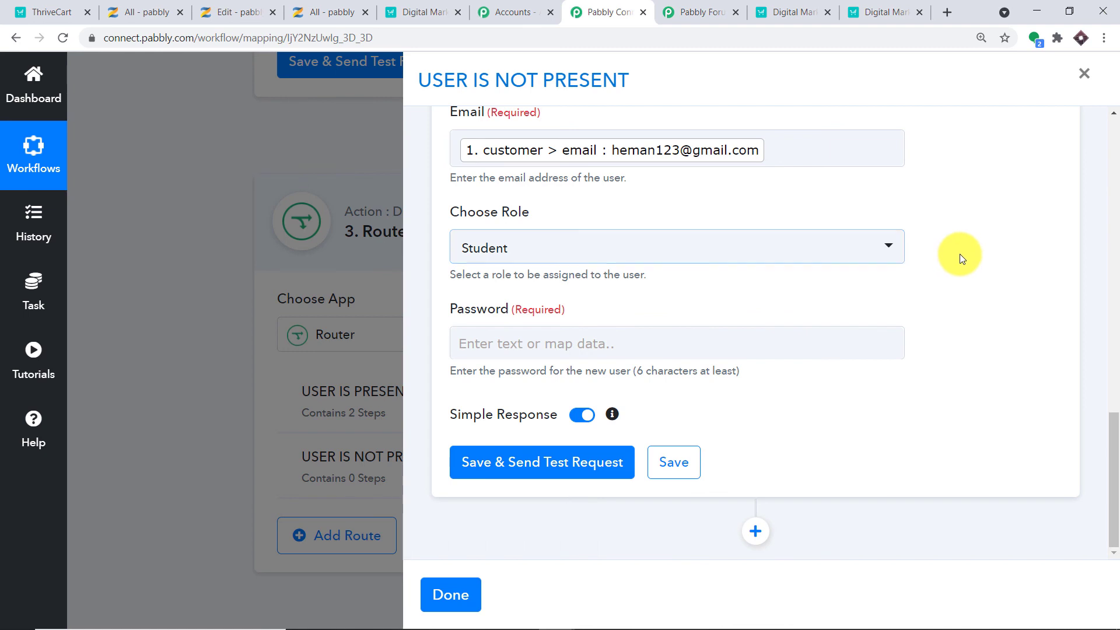
left_click(554, 352)
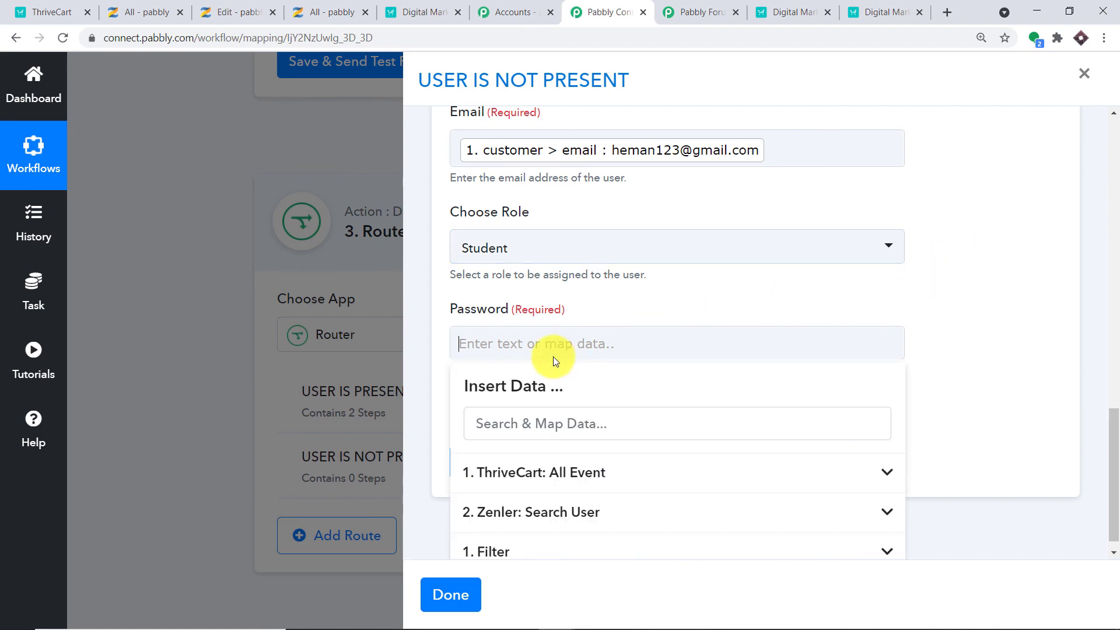
left_click(588, 474)
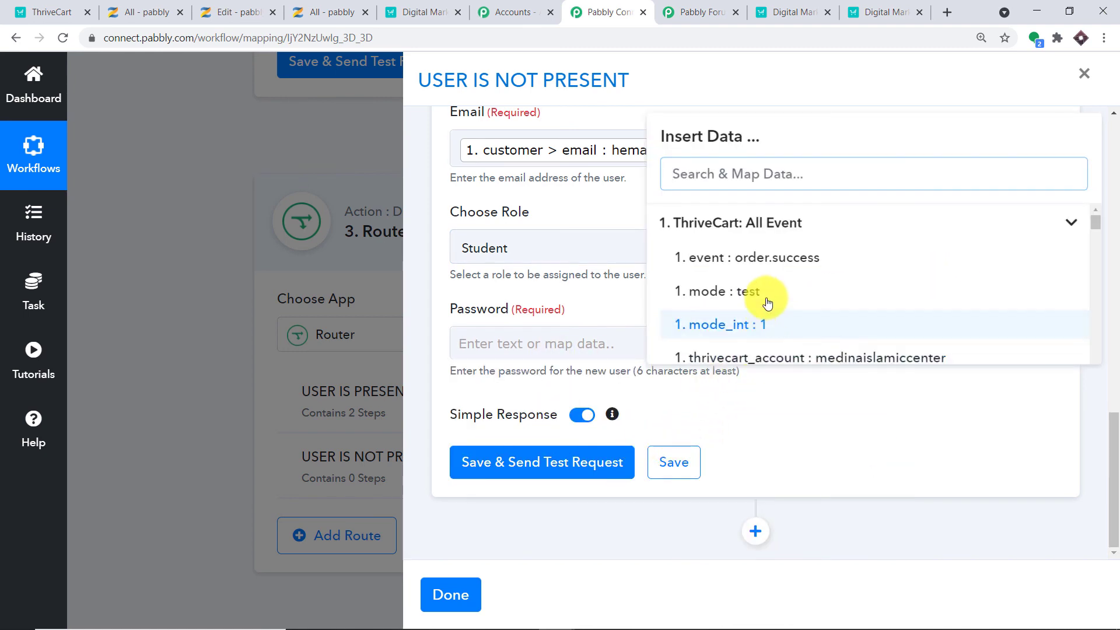
scroll(764, 295, "down", 3)
scroll(812, 302, "down", 6)
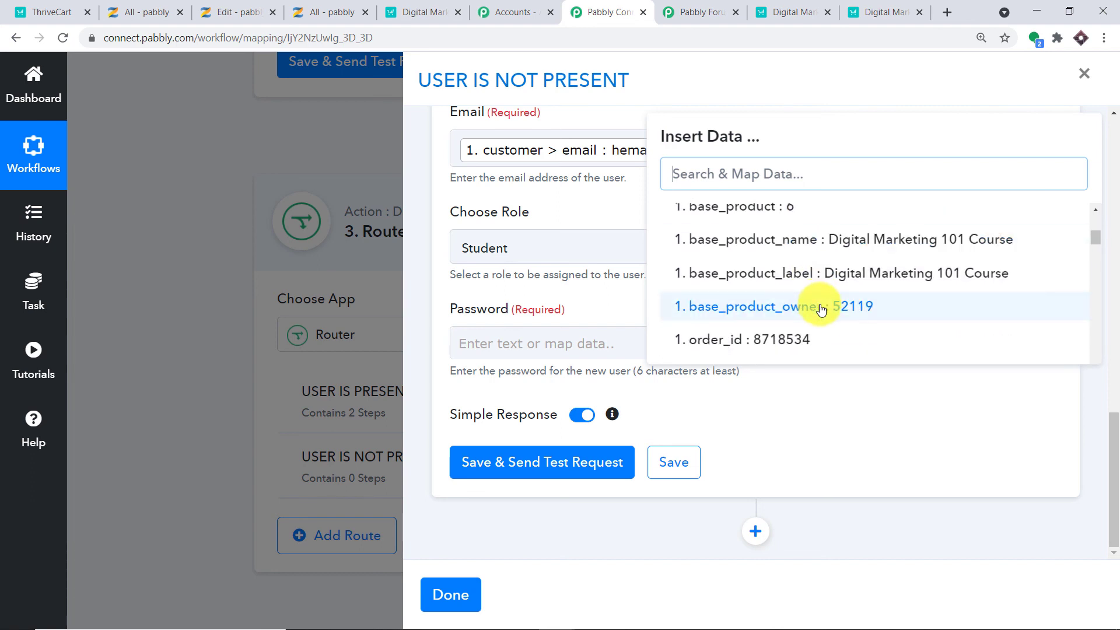
scroll(864, 308, "down", 8)
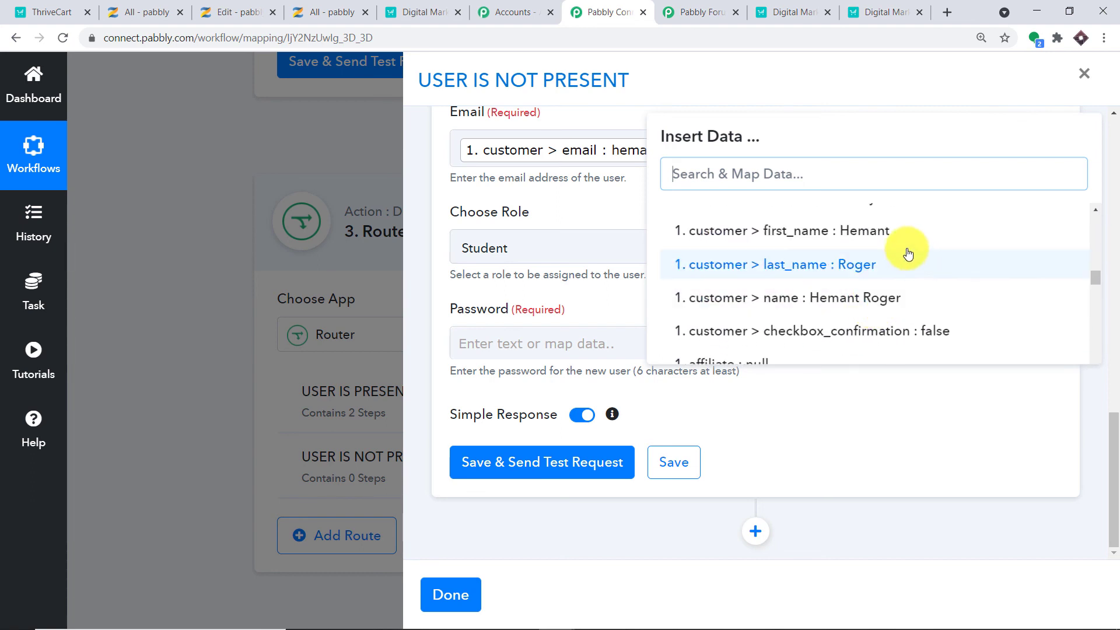
left_click(899, 296)
left_click(984, 316)
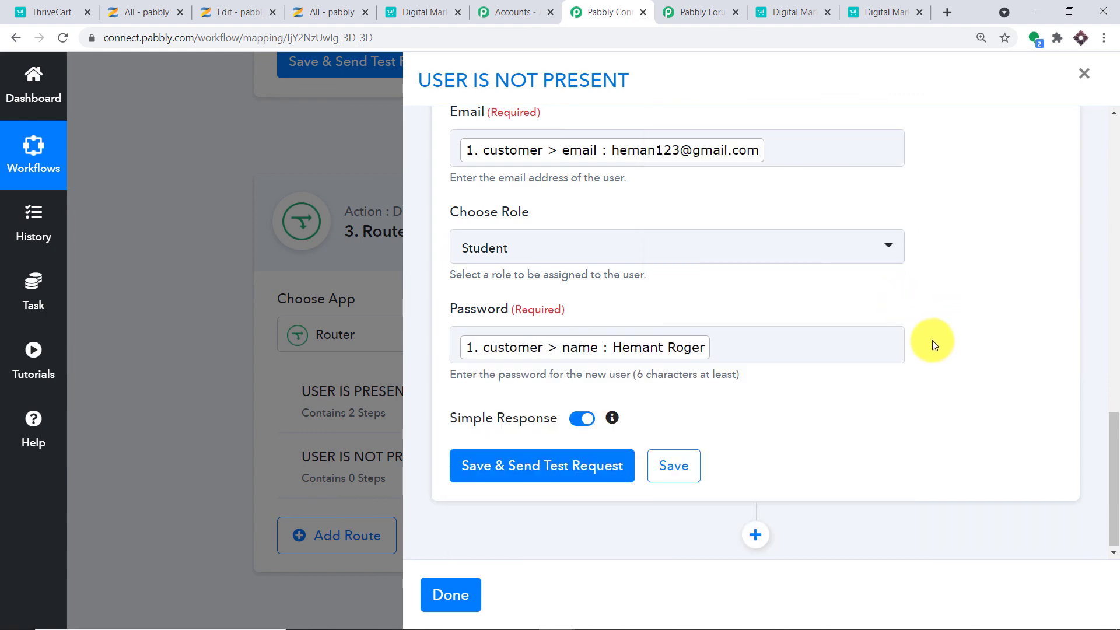
left_click(551, 458)
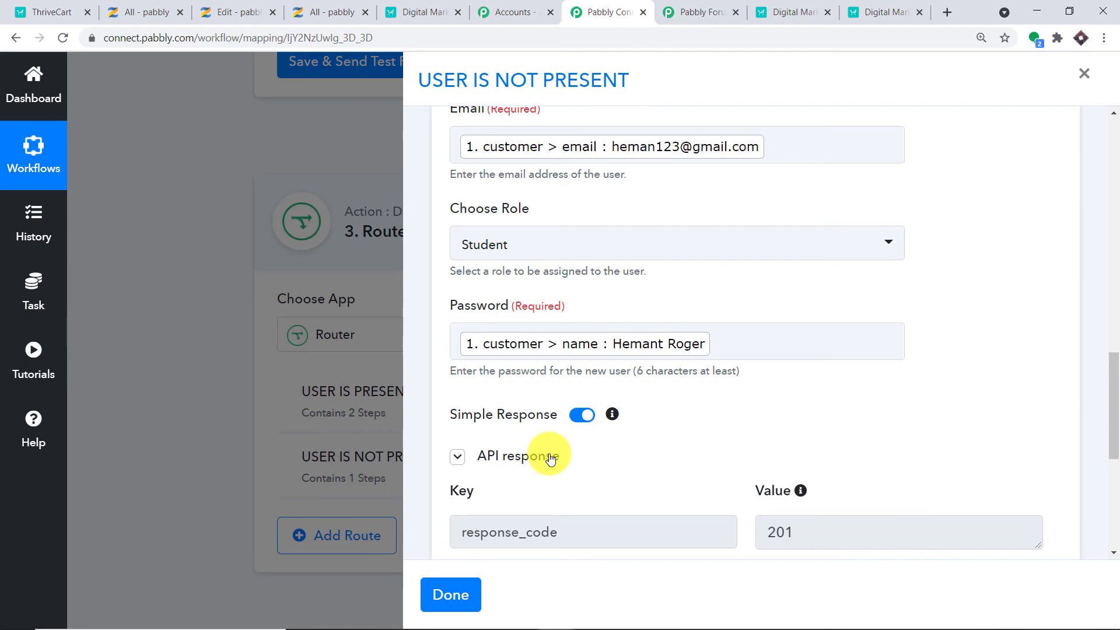
scroll(745, 300, "down", 5)
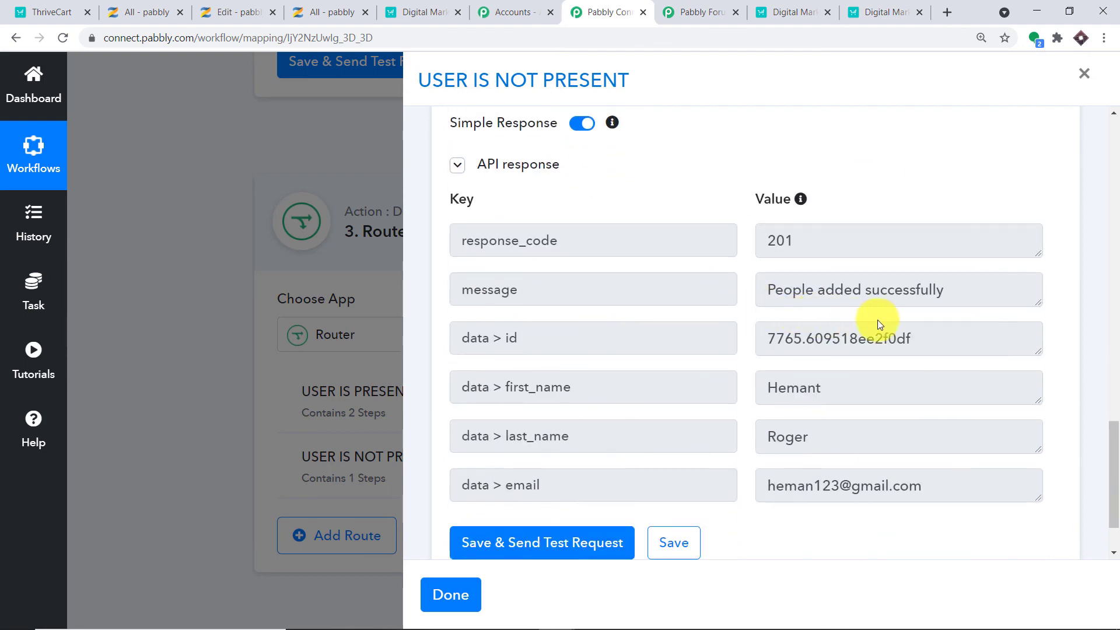
Re-run Zenler's People search for the buyer's email, finding the new Student joined 07 May 2021.
left_click(167, 6)
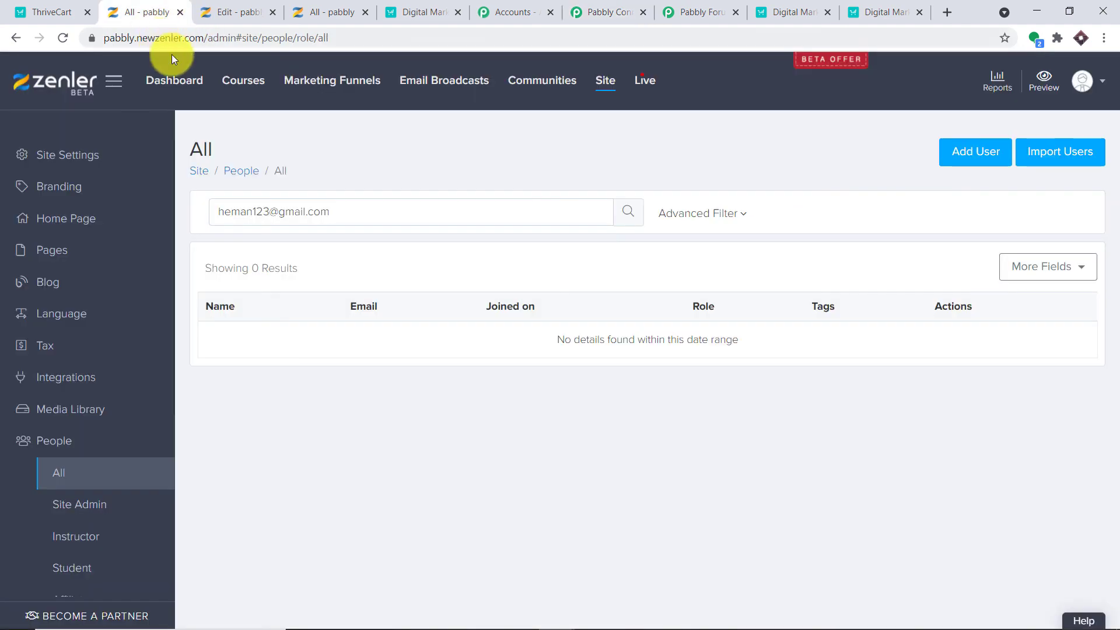
left_click(628, 212)
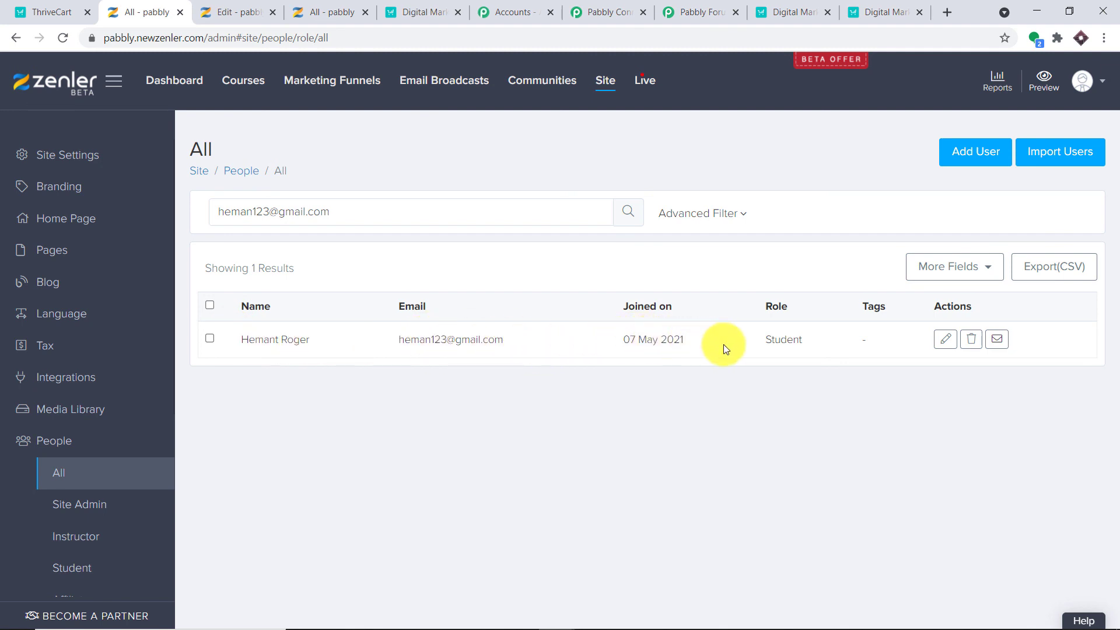
Add a Zenler Enroll User to a Course step below the new-user step.
left_click(700, 13)
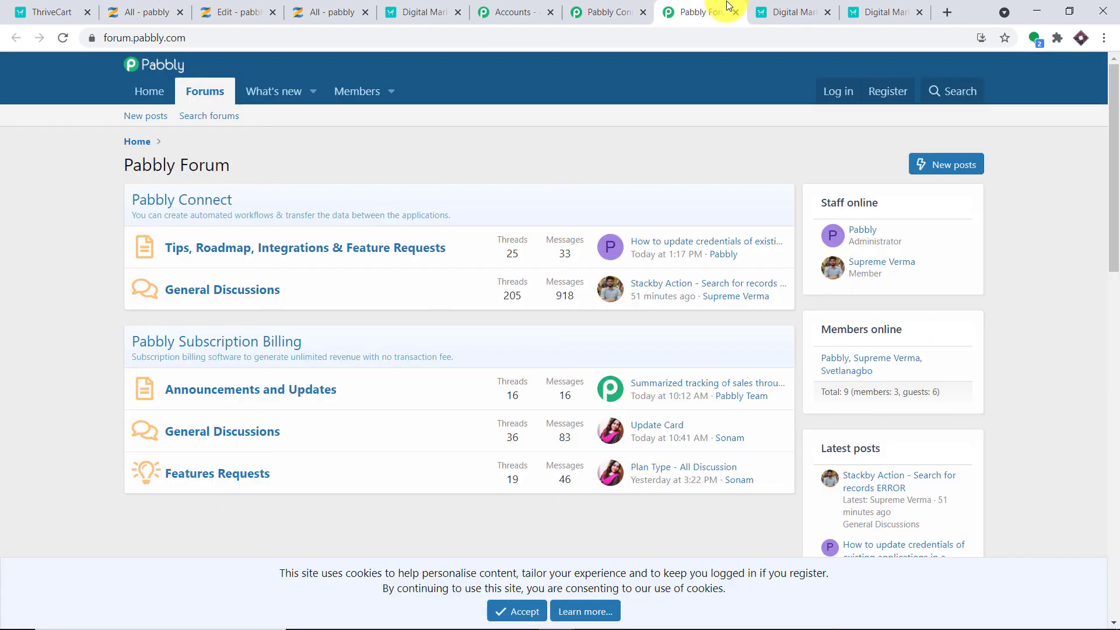
left_click(606, 12)
scroll(1104, 431, "down", 2)
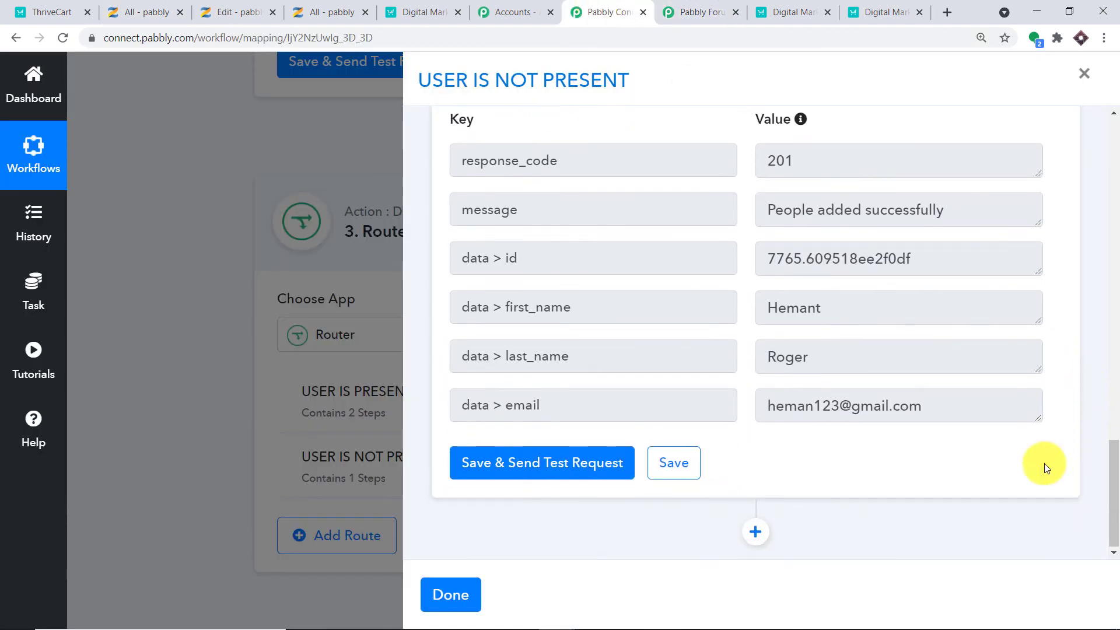
left_click(763, 533)
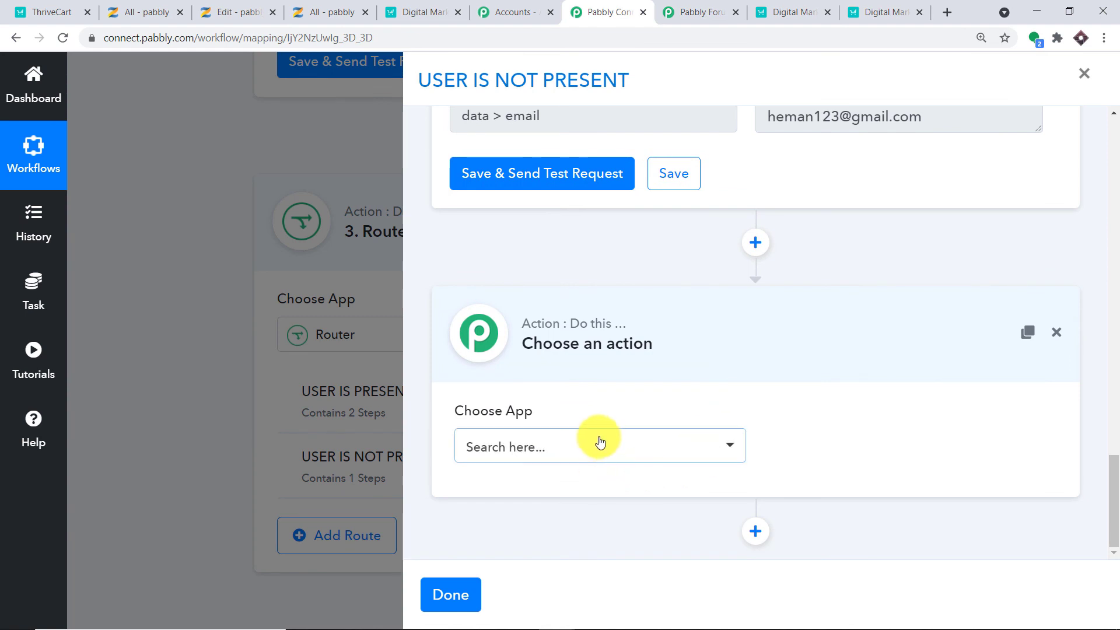
left_click(599, 447)
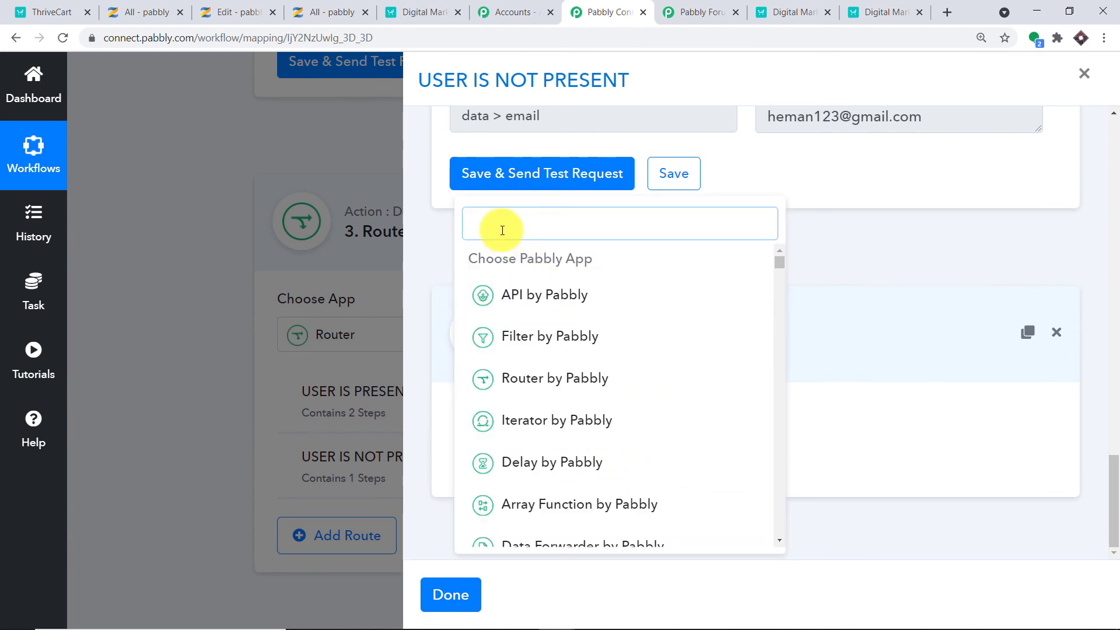
type("zen")
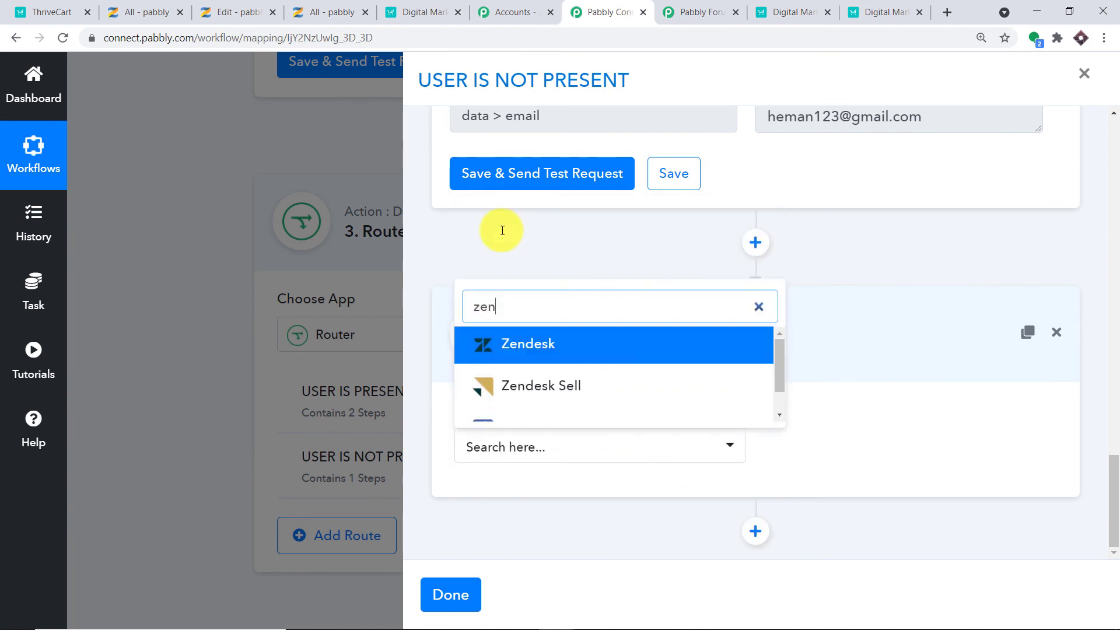
scroll(623, 391, "down", 1)
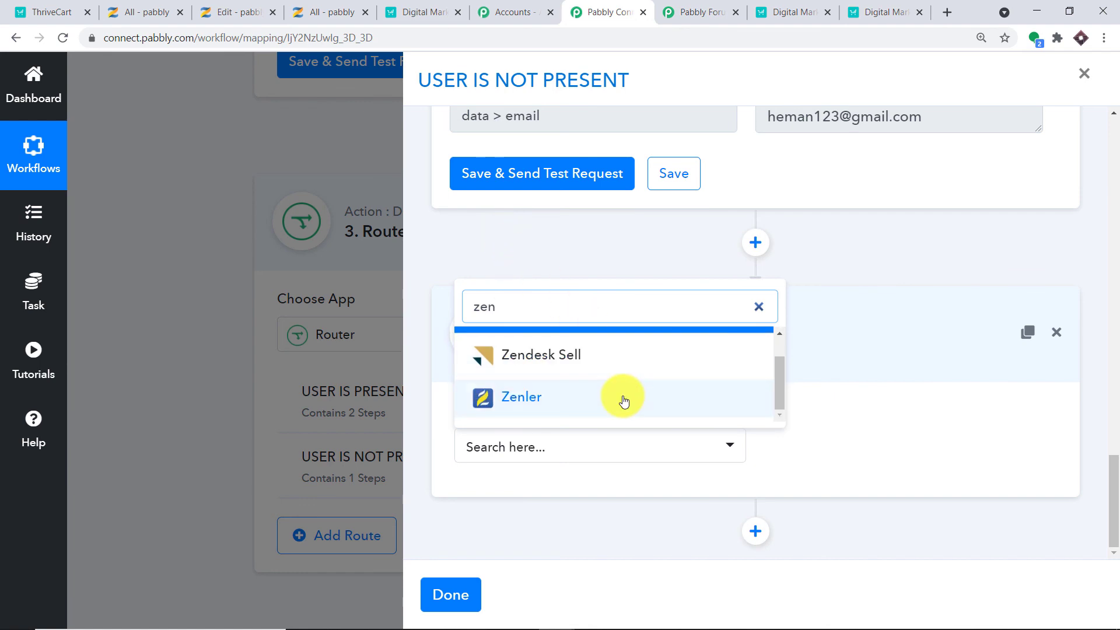
left_click(623, 398)
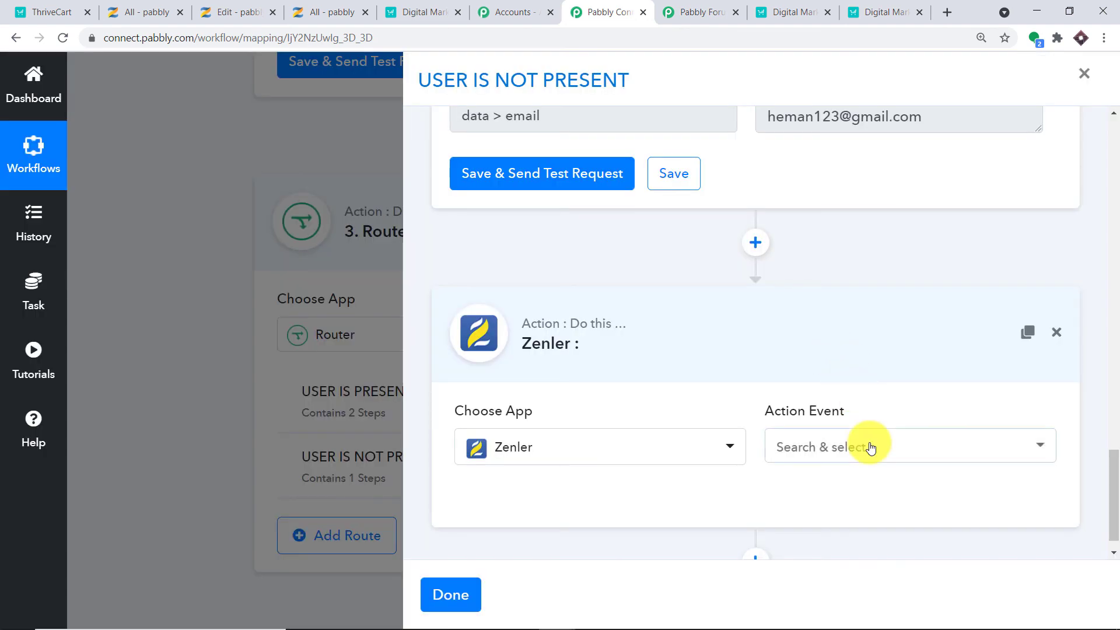
left_click(870, 448)
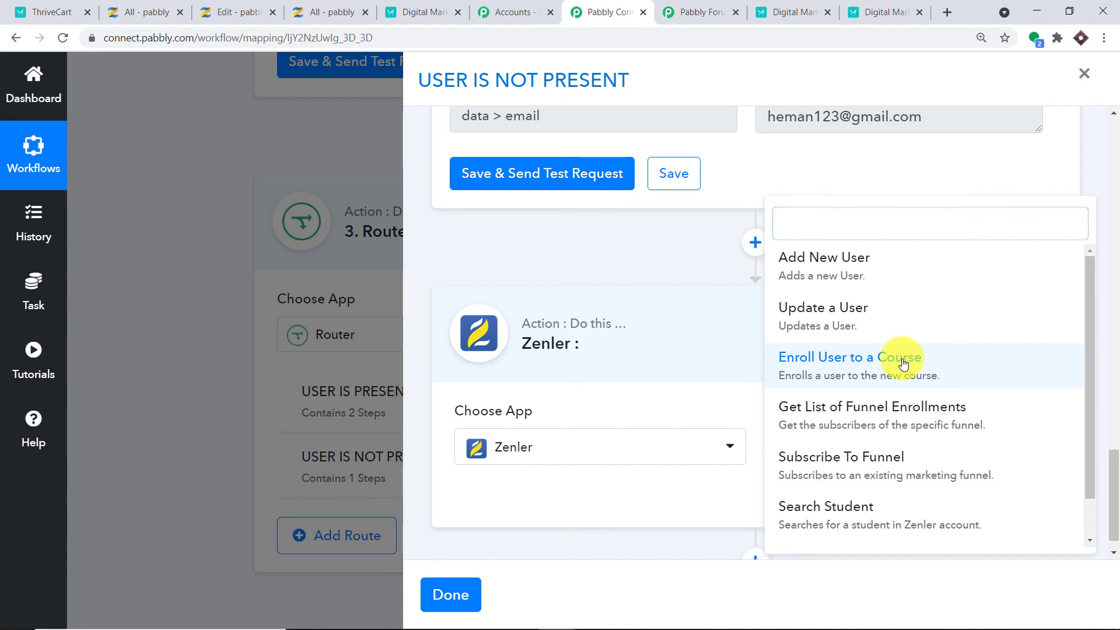
left_click(903, 364)
Link the enroll step to the existing Zenler #23 connection and save it.
left_click(497, 416)
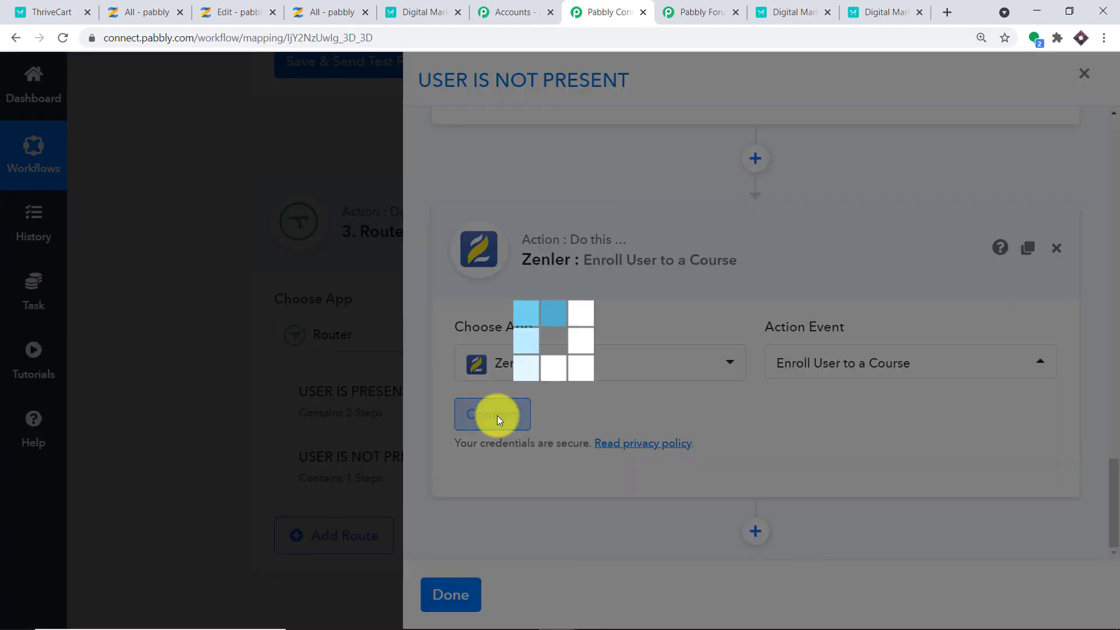
left_click(607, 195)
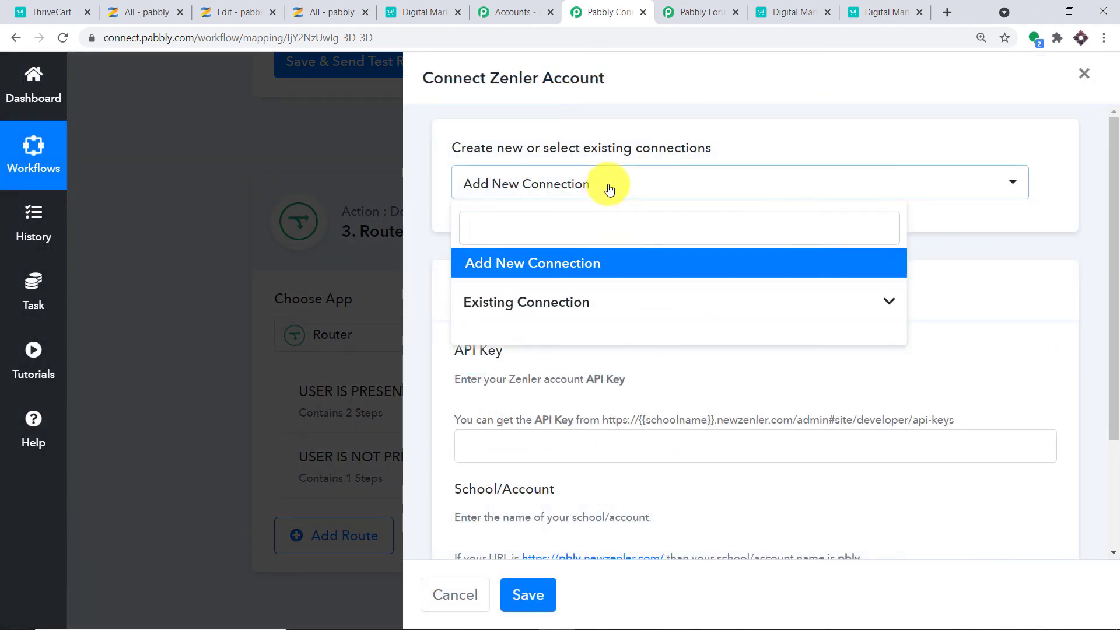
left_click(547, 297)
scroll(702, 367, "down", 10)
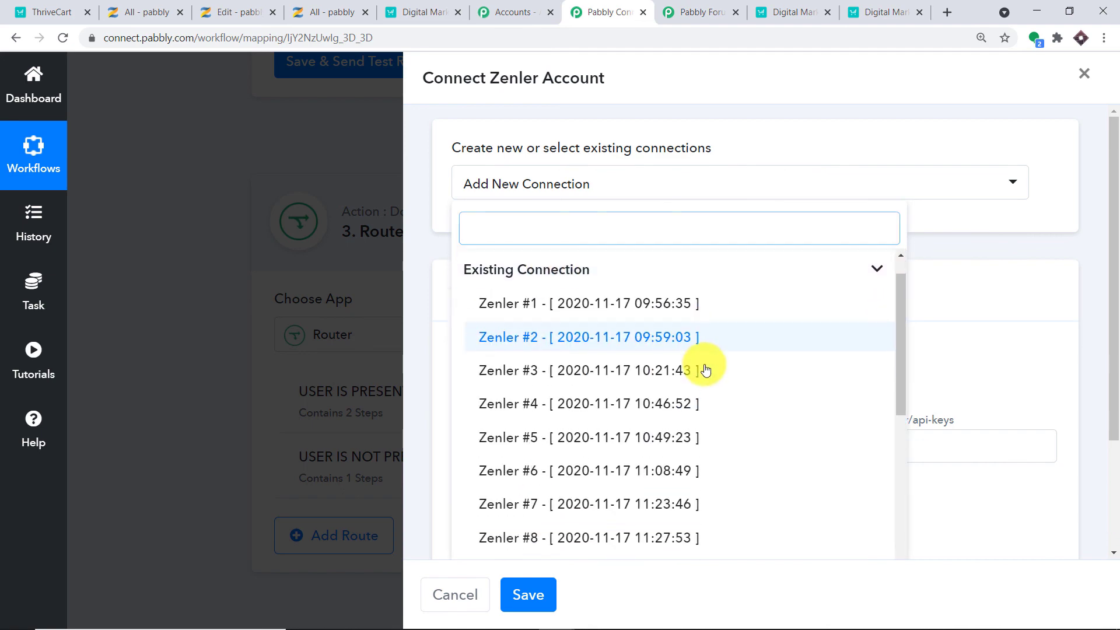
left_click(610, 497)
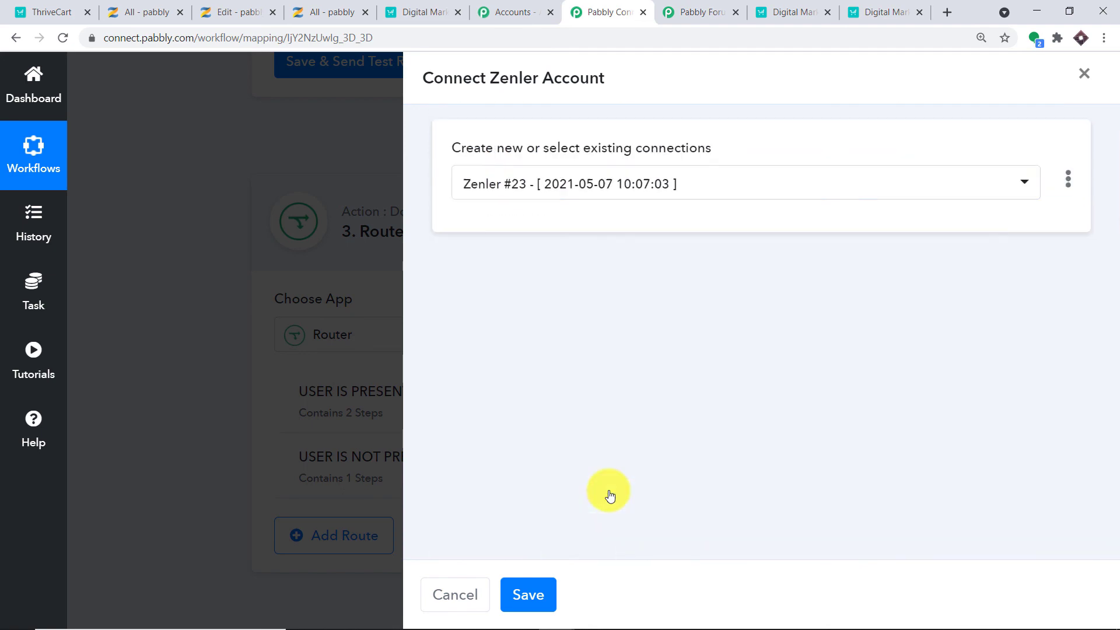
left_click(529, 597)
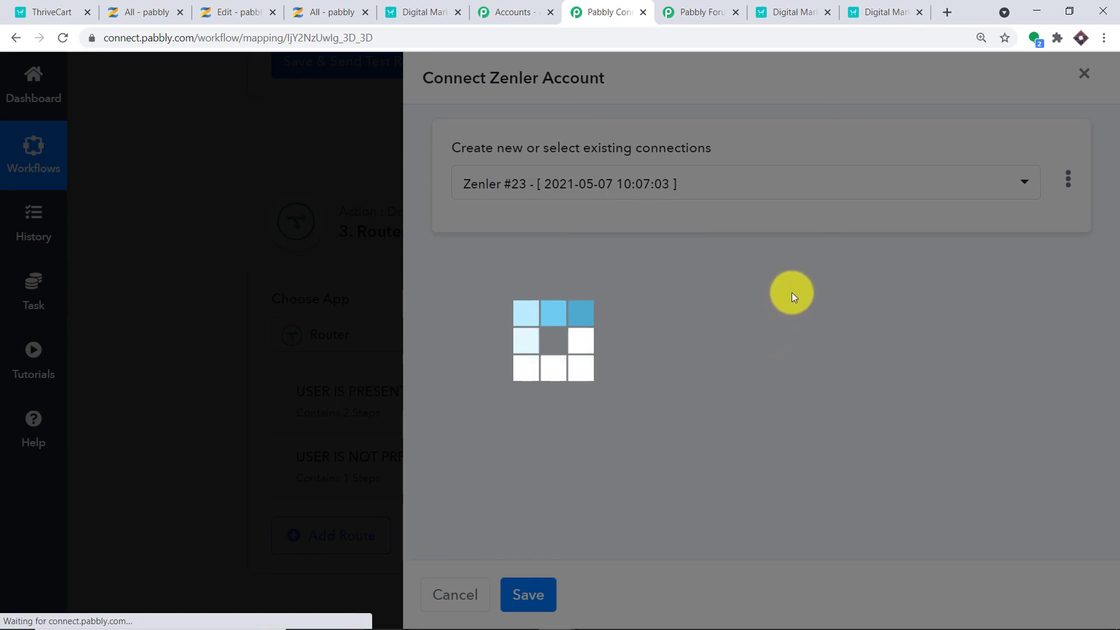
scroll(814, 331, "down", 3)
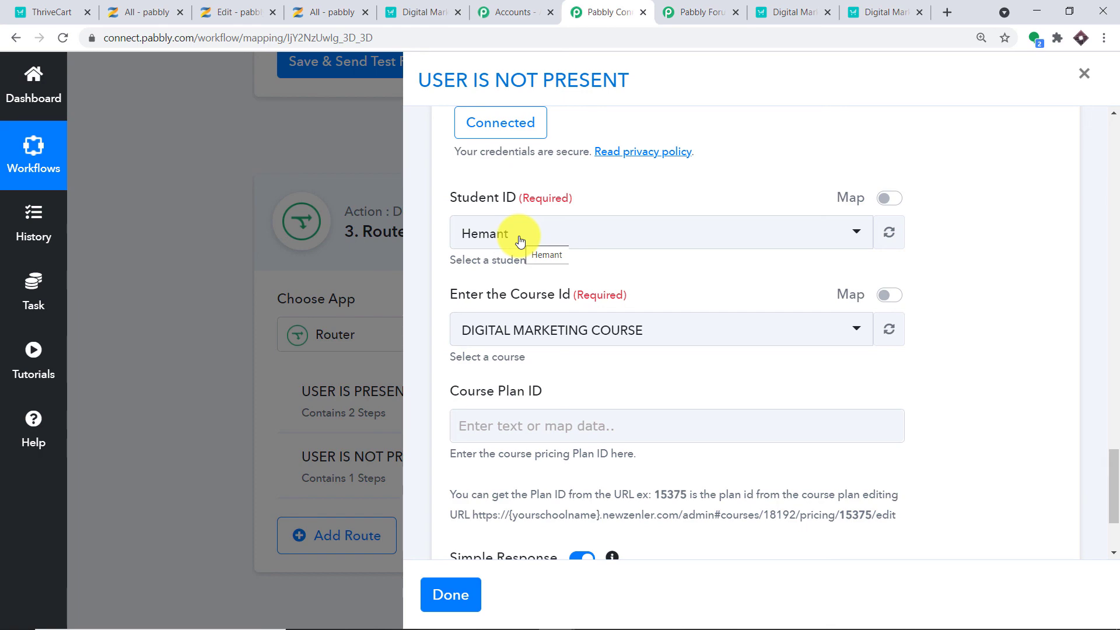
Replace the fixed Student ID with the mapped 'Zenler: Add New User > data > id' value.
left_click(894, 200)
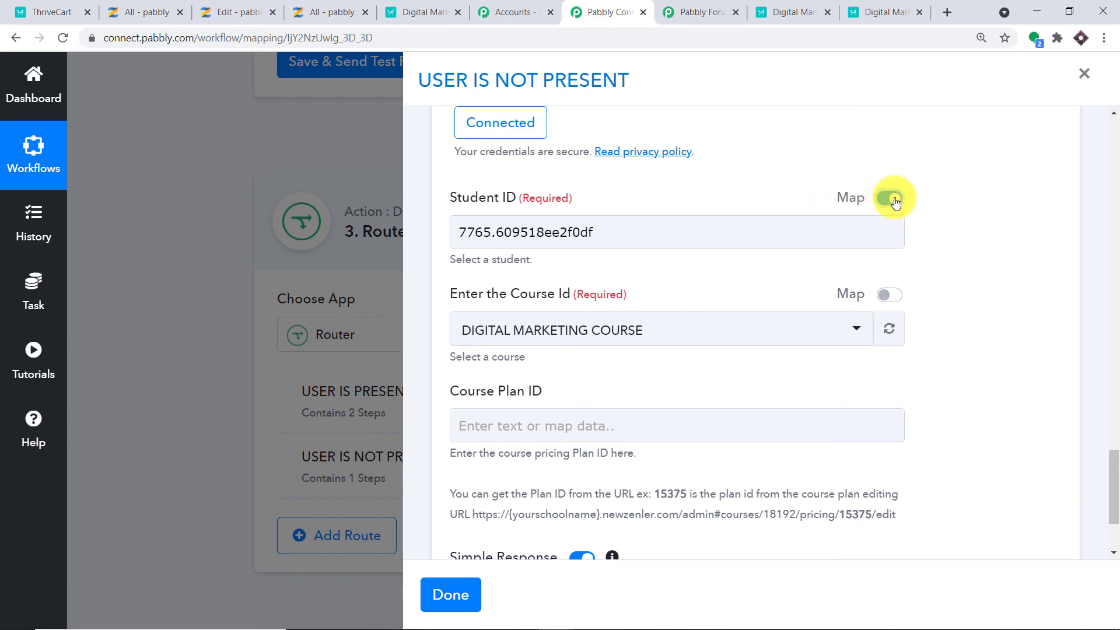
scroll(1066, 222, "up", 10)
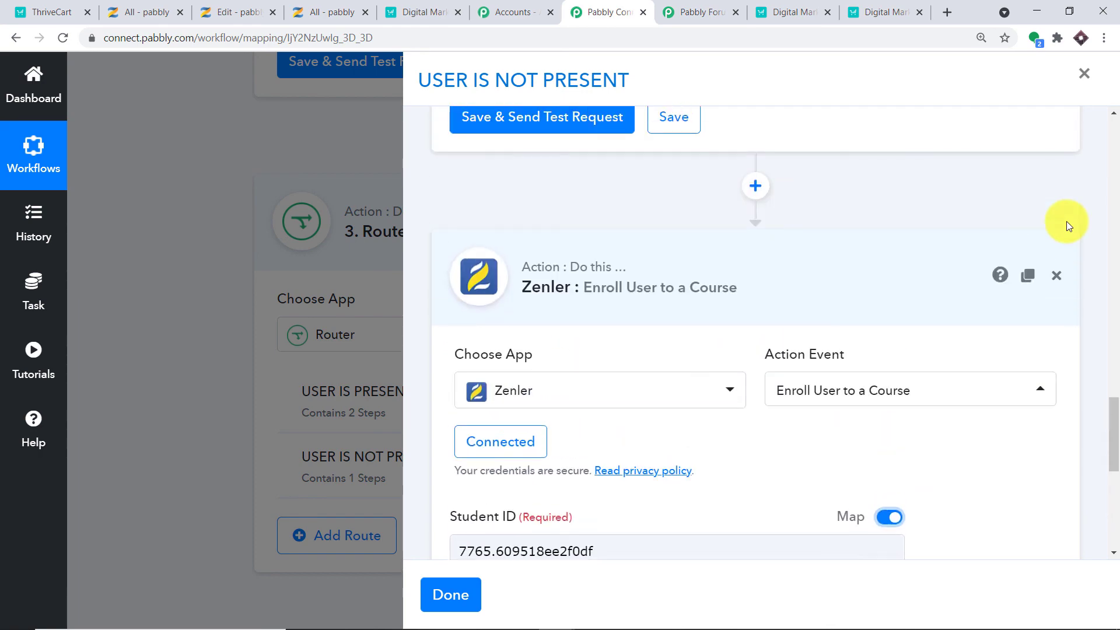
scroll(943, 220, "up", 2)
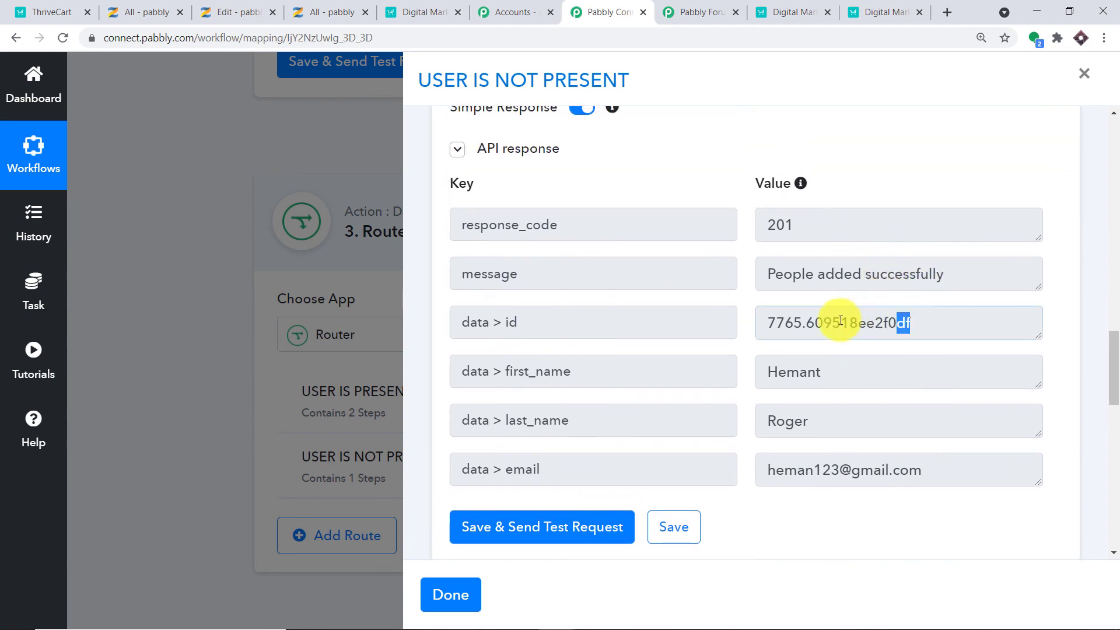
left_click_drag(840, 321, 778, 321)
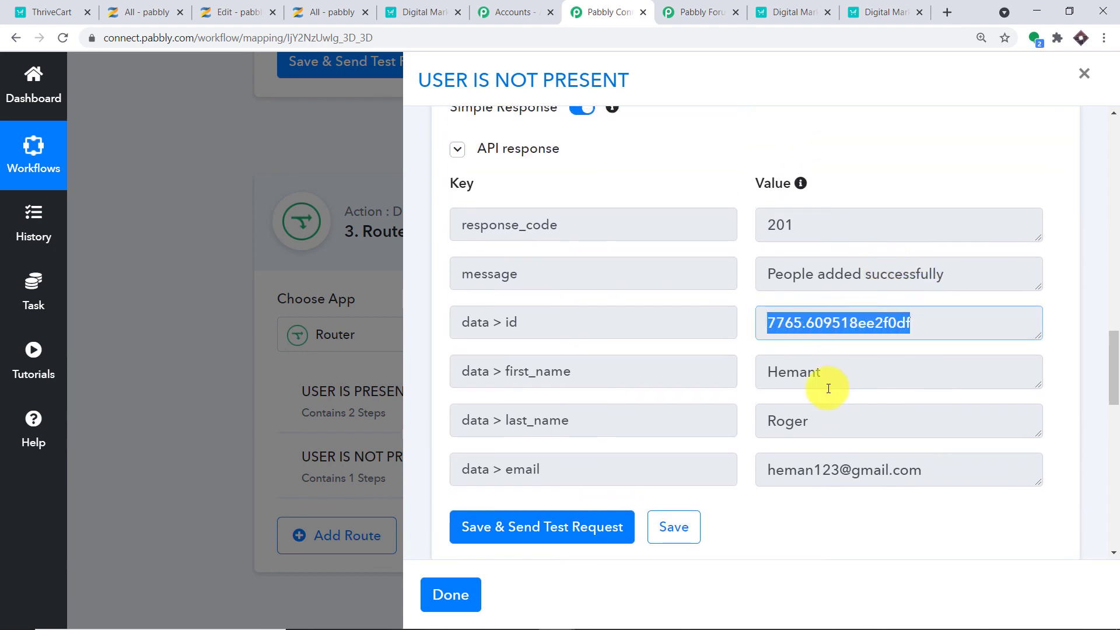
scroll(1086, 350, "down", 12)
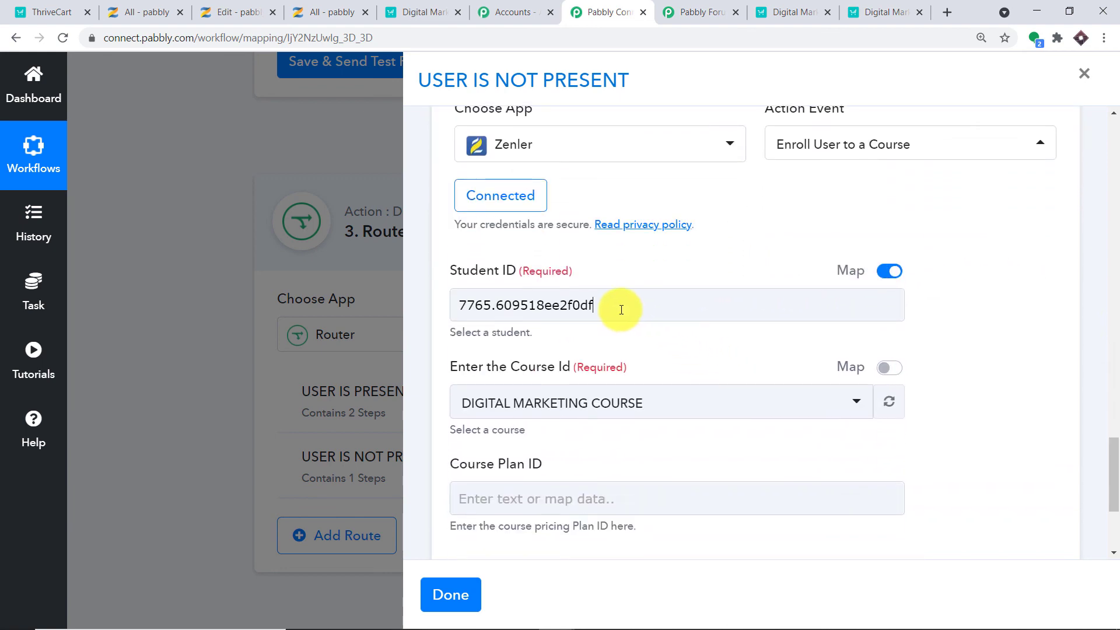
left_click_drag(617, 305, 421, 307)
key("BackSpace")
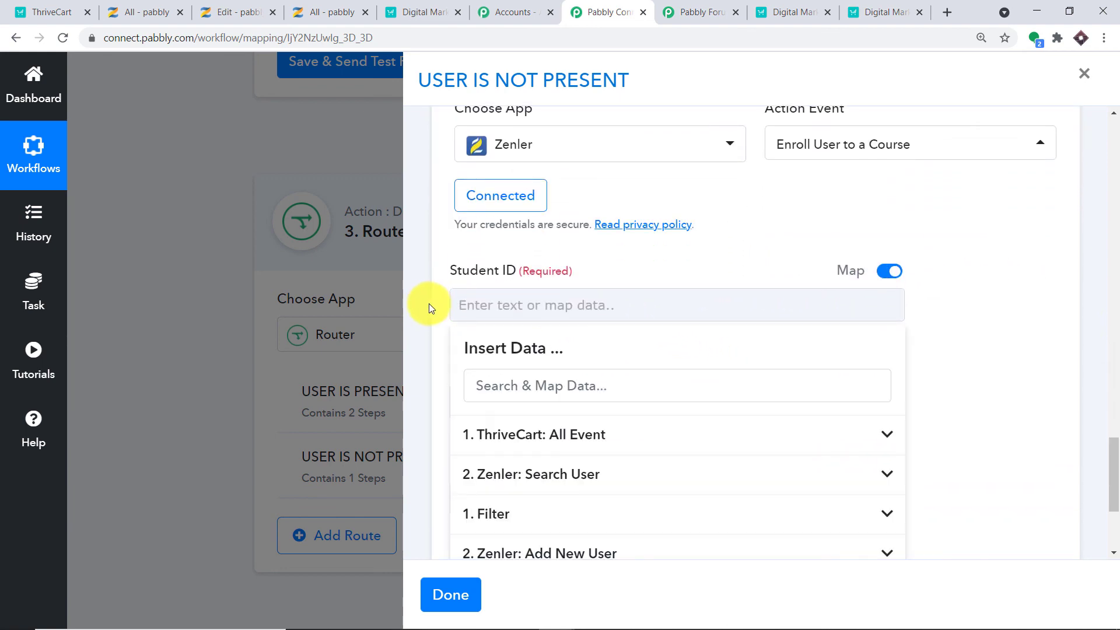
scroll(653, 525, "down", 2)
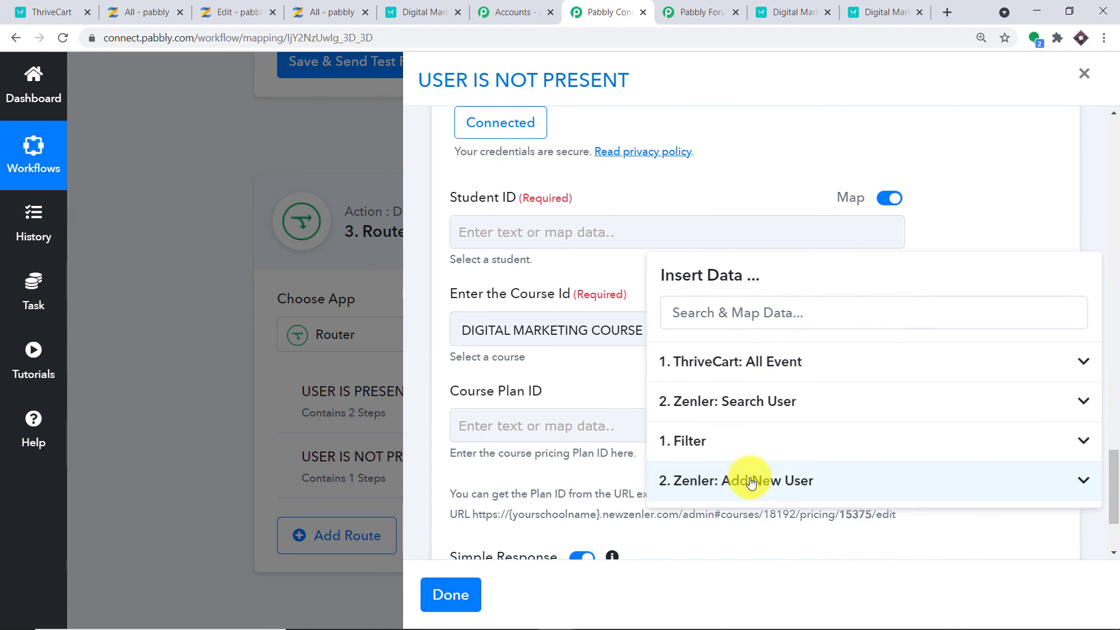
left_click(808, 480)
scroll(840, 502, "down", 1)
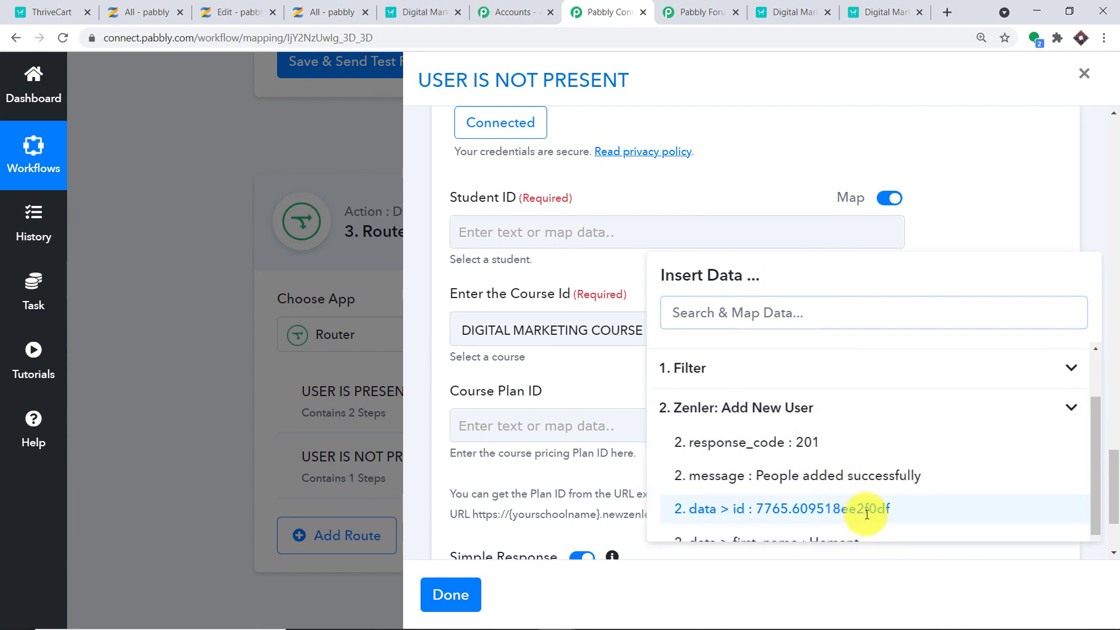
left_click(867, 514)
left_click(1002, 261)
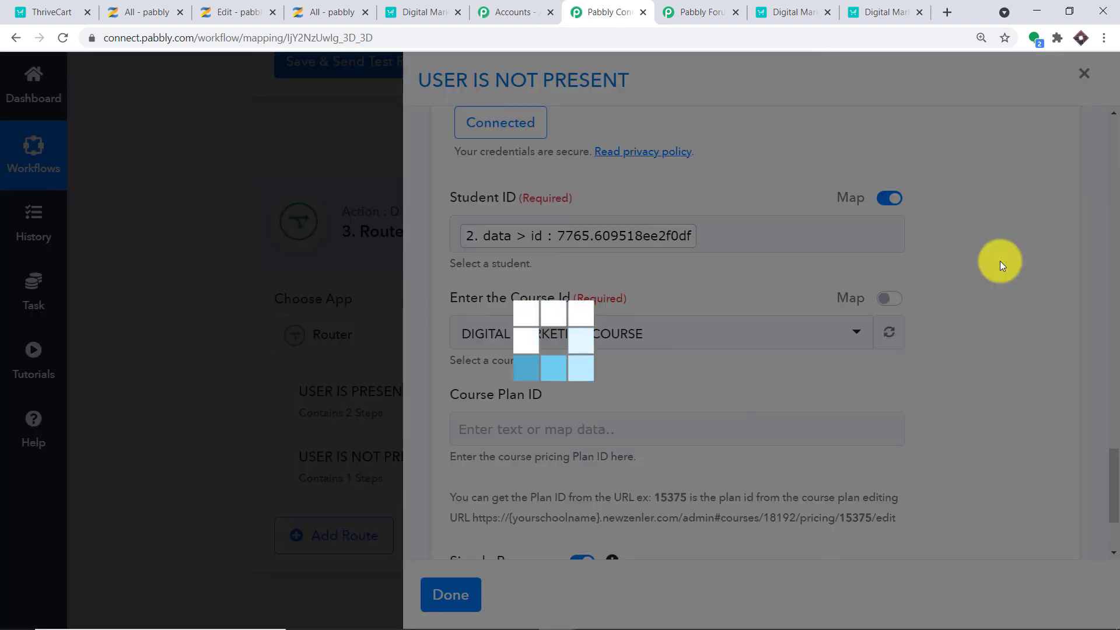
scroll(920, 278, "down", 2)
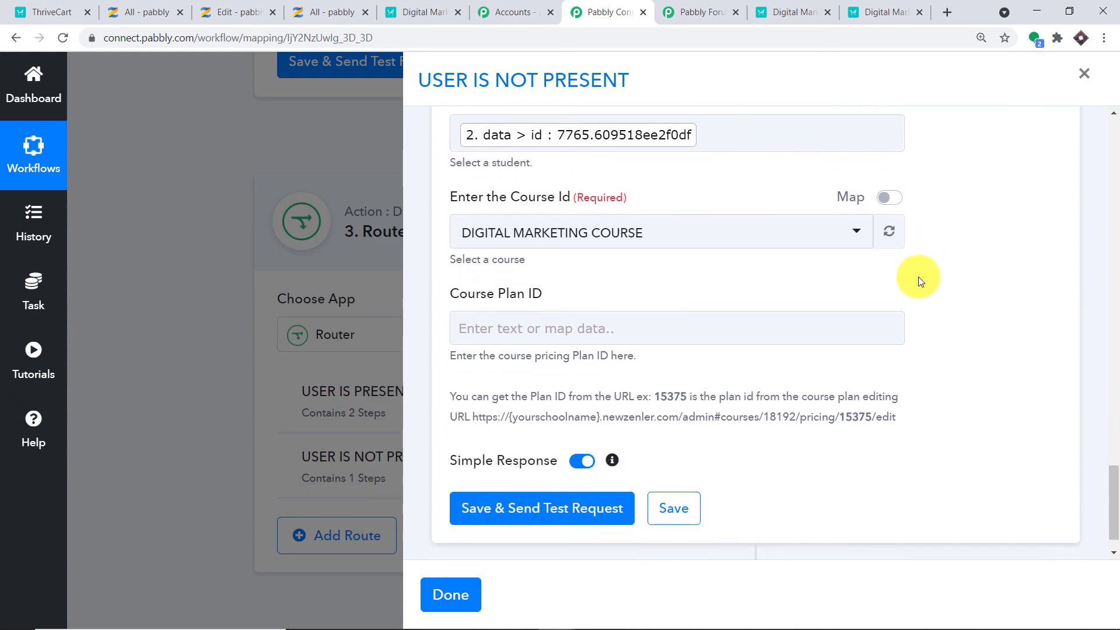
scroll(918, 276, "down", 1)
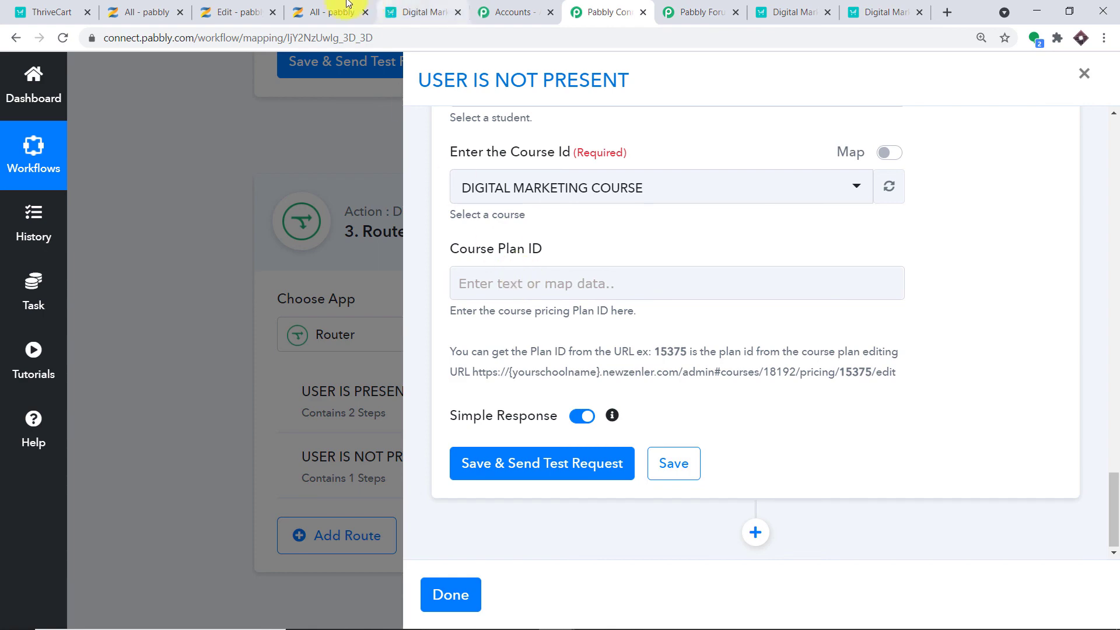
Copy plan ID 35089 from the Zenler pricing page into Course Plan ID.
left_click(329, 12)
left_click(228, 11)
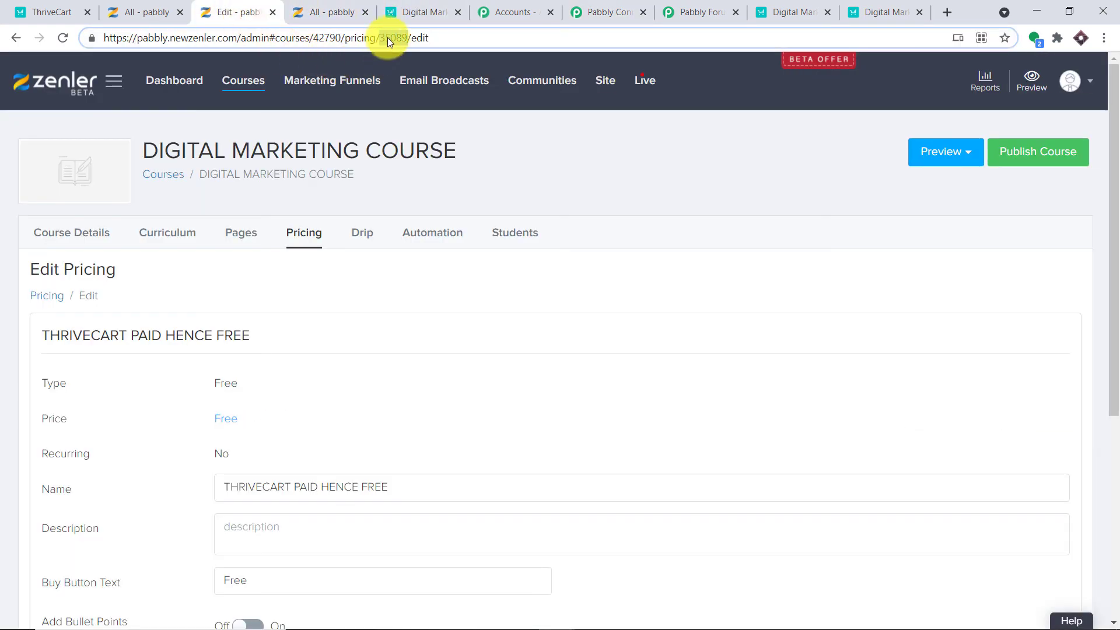
right_click(387, 37)
left_click(449, 135)
left_click(685, 6)
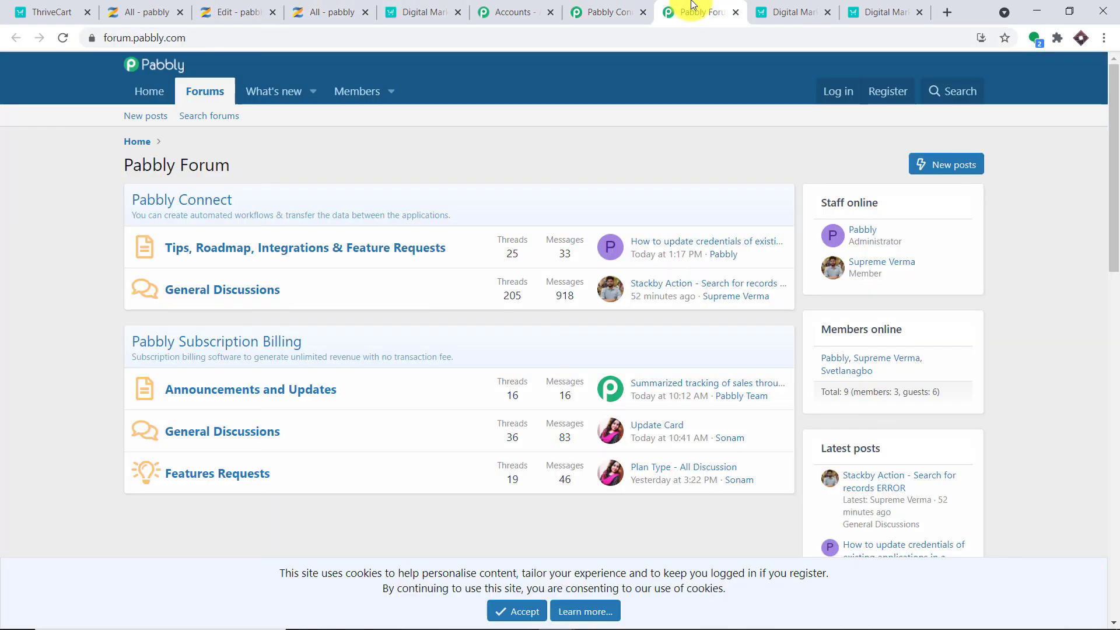
left_click(610, 12)
left_click(552, 287)
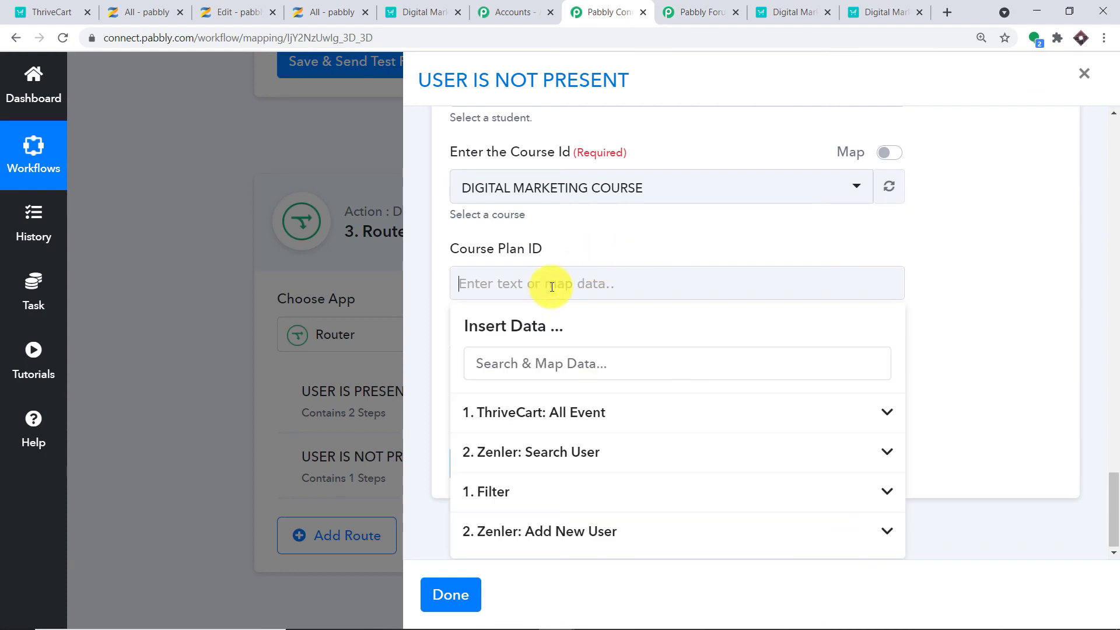
right_click(551, 288)
left_click(615, 397)
left_click(1028, 265)
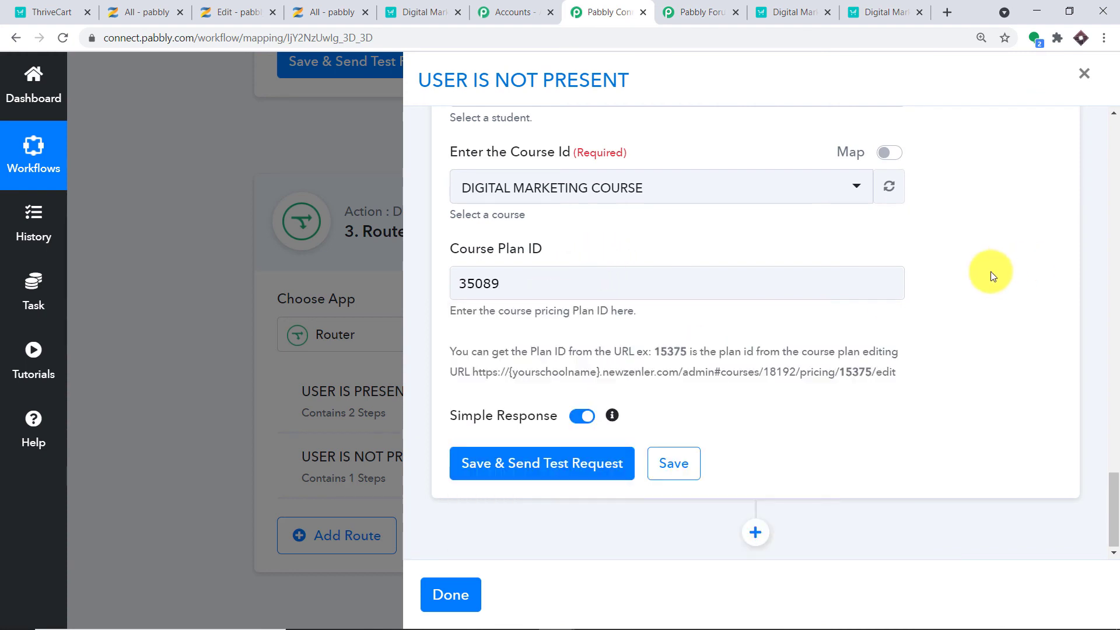
Save the enroll step and send a test request, checking the full response.
left_click(551, 467)
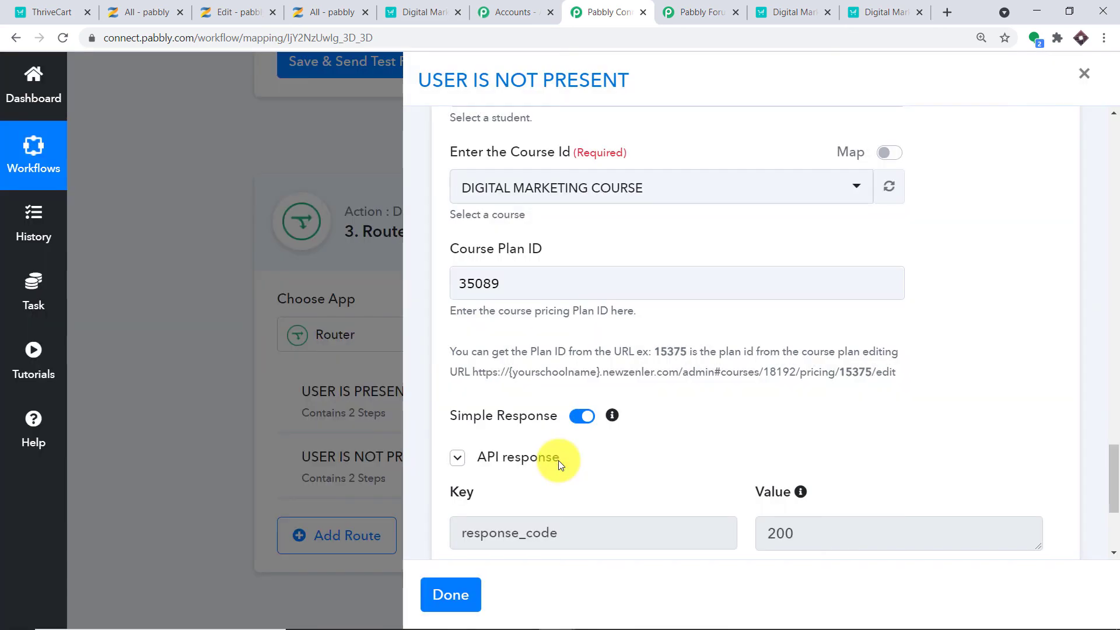
scroll(746, 377, "down", 3)
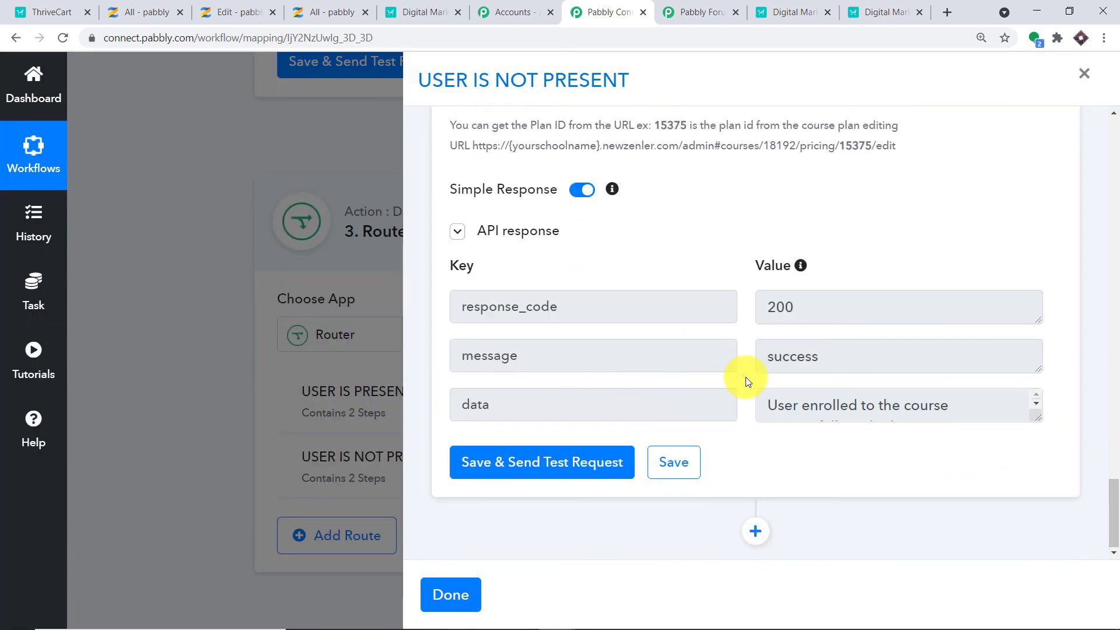
left_click_drag(1037, 418, 1052, 519)
left_click(301, 7)
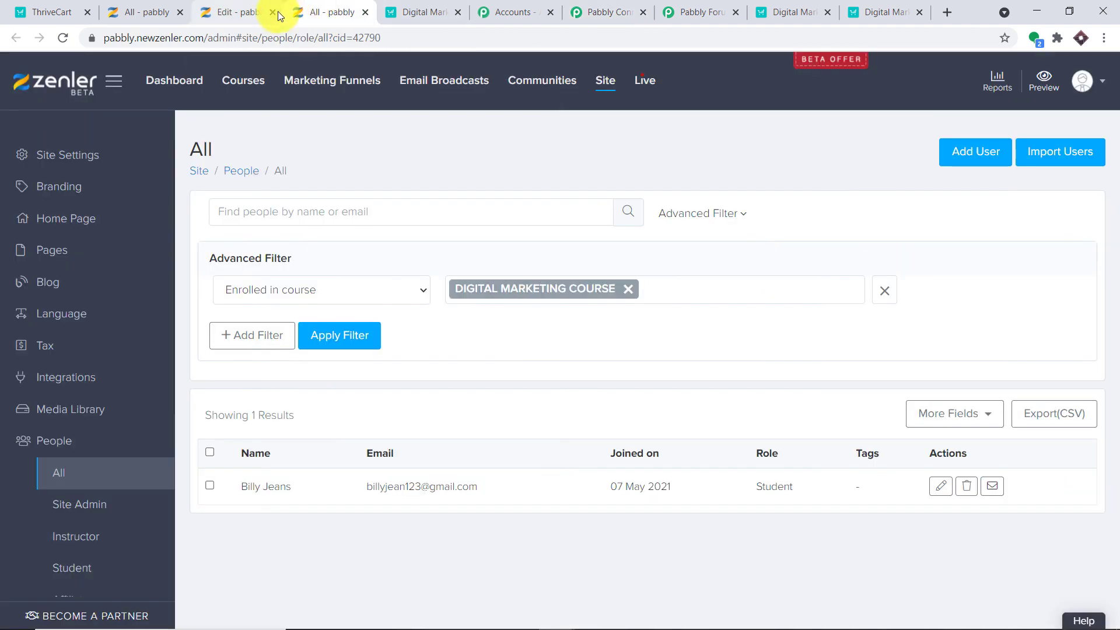
Check the DIGITAL MARKETING COURSE students list shows two enrollees, both joined 07 May 2021.
left_click(250, 85)
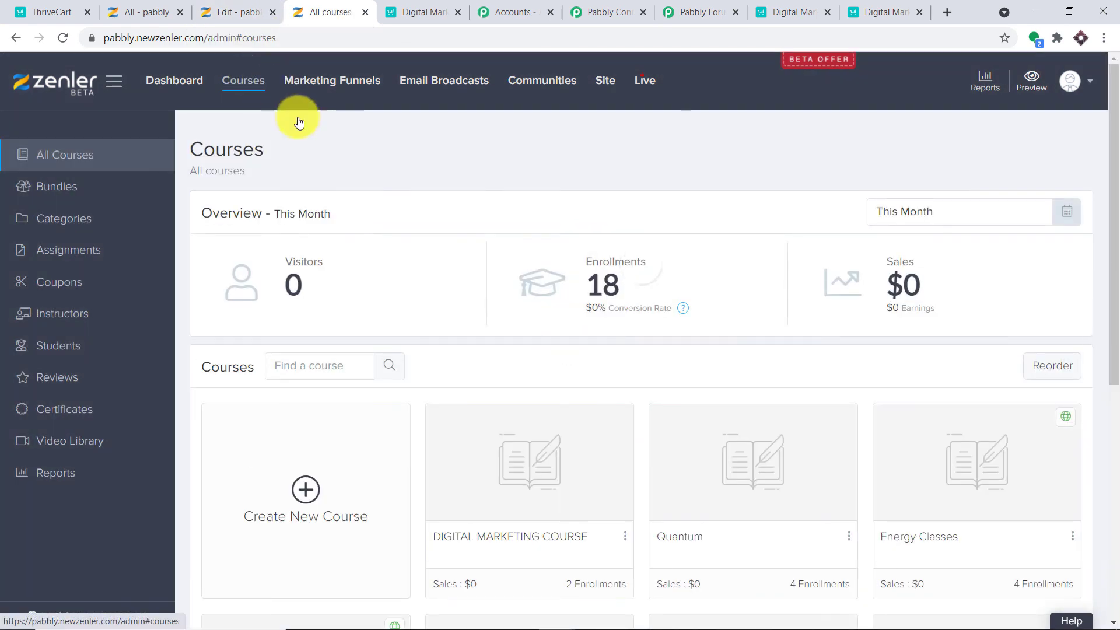
scroll(464, 281, "down", 3)
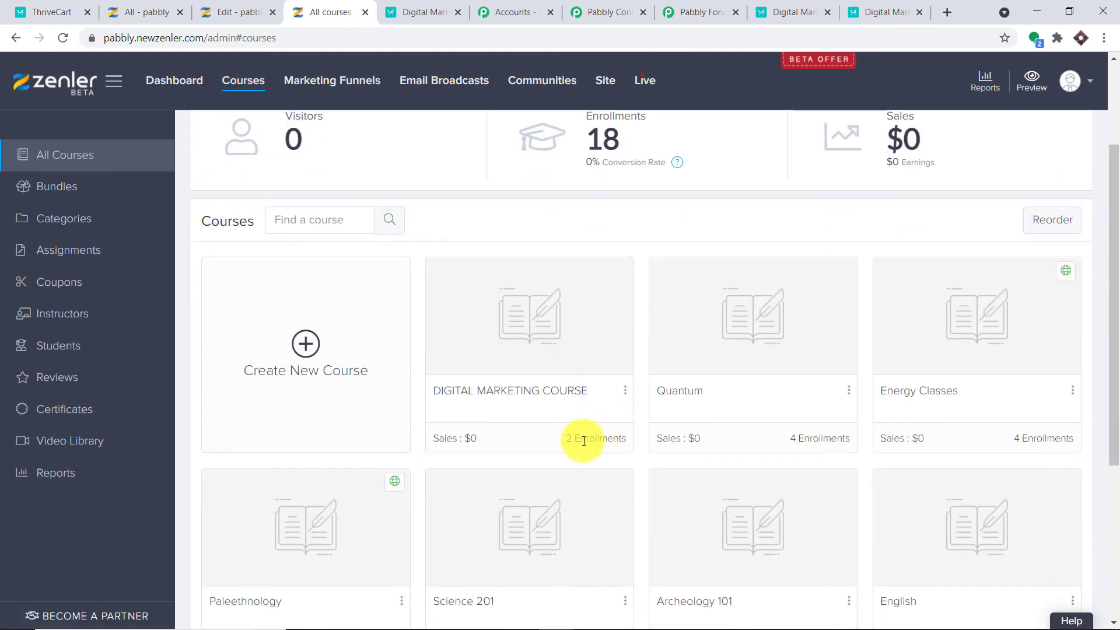
left_click(547, 287)
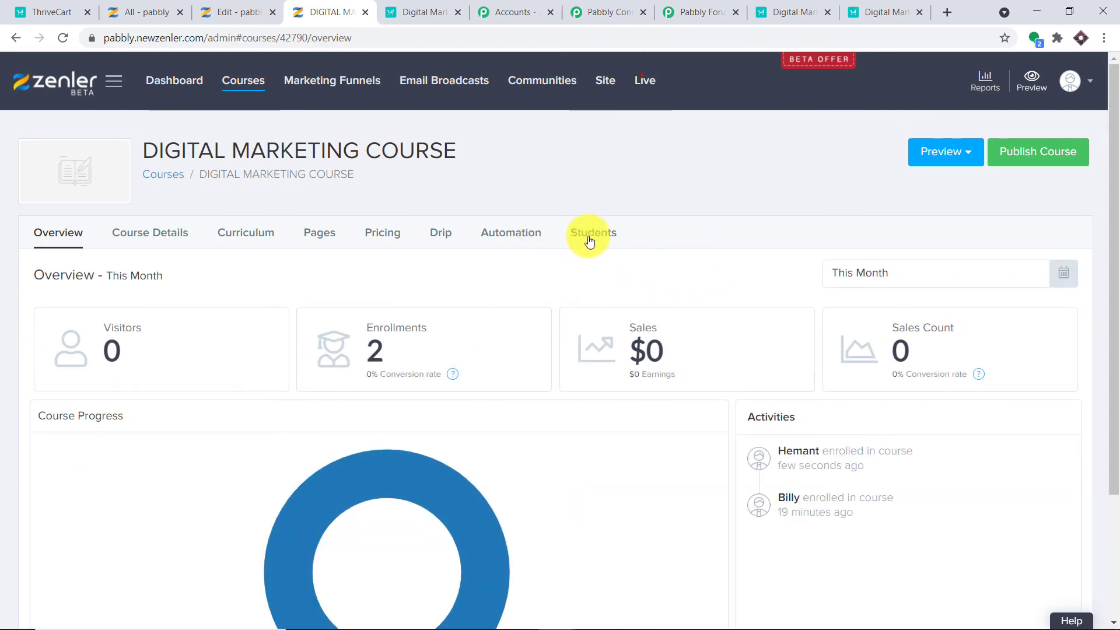
left_click(589, 238)
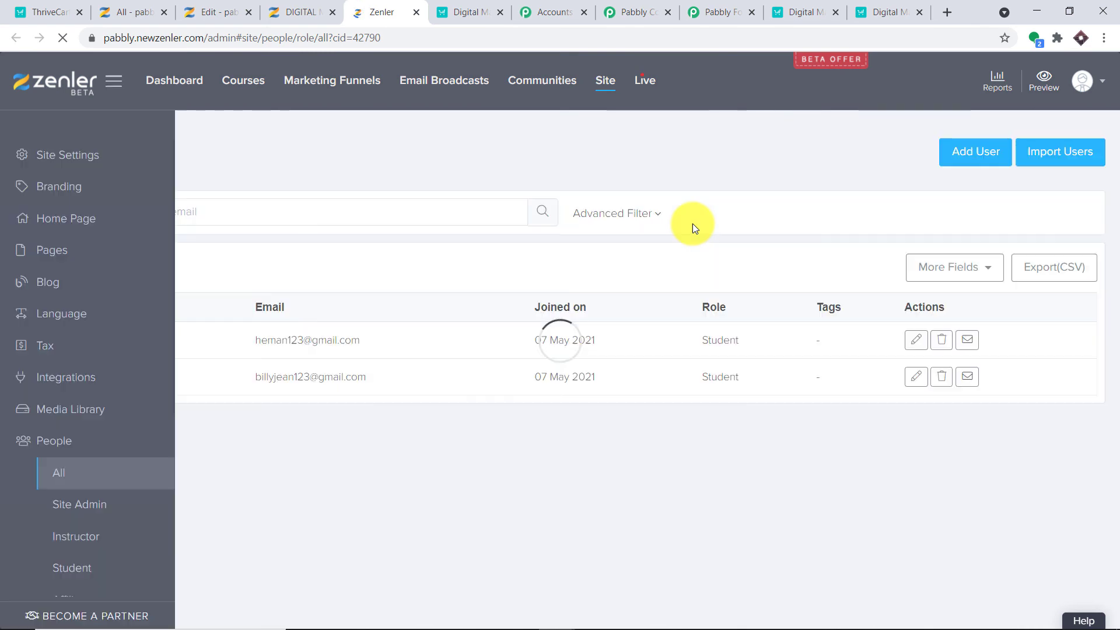
left_click(693, 220)
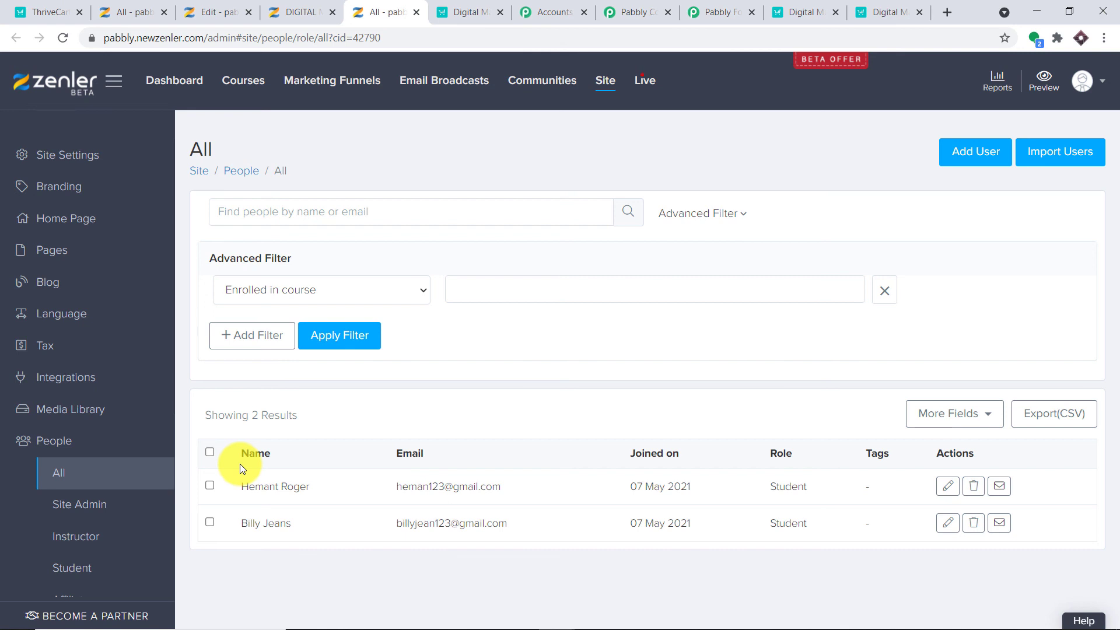
left_click(623, 3)
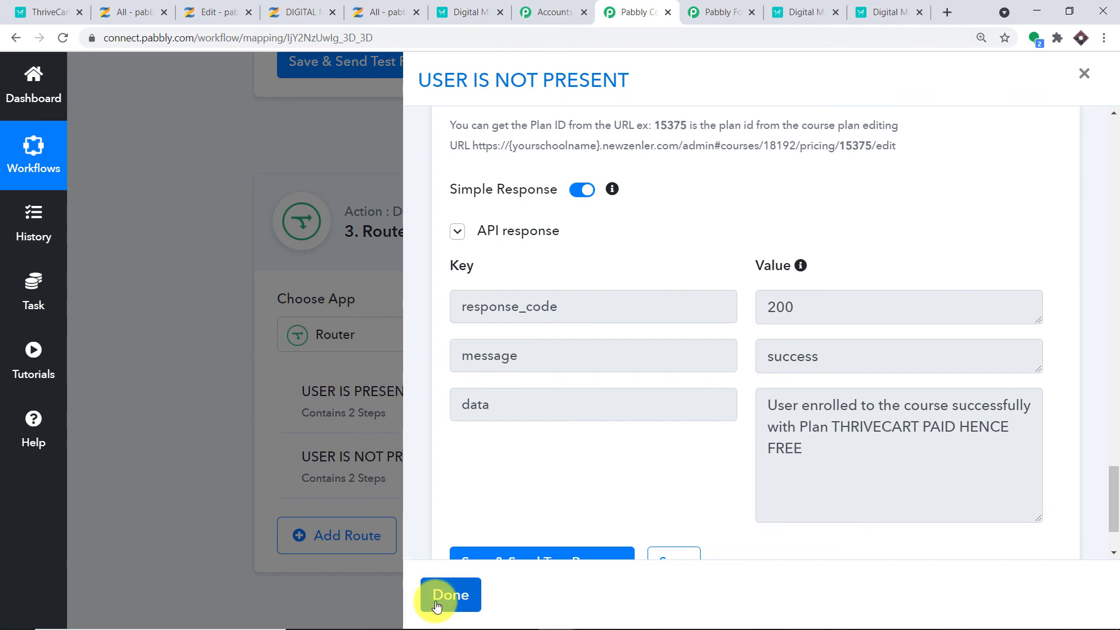
Finish the not-present route and collapse the ThriveCart and Search User steps to reach the Router.
left_click(442, 596)
left_click_drag(1114, 395, 1112, 100)
left_click(492, 232)
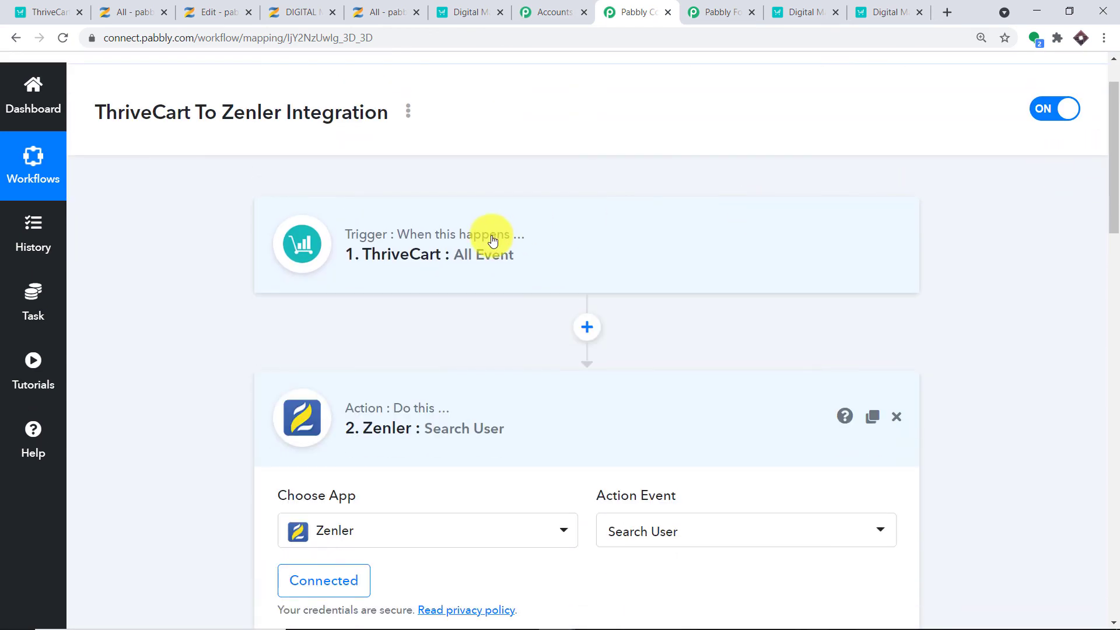
left_click(493, 401)
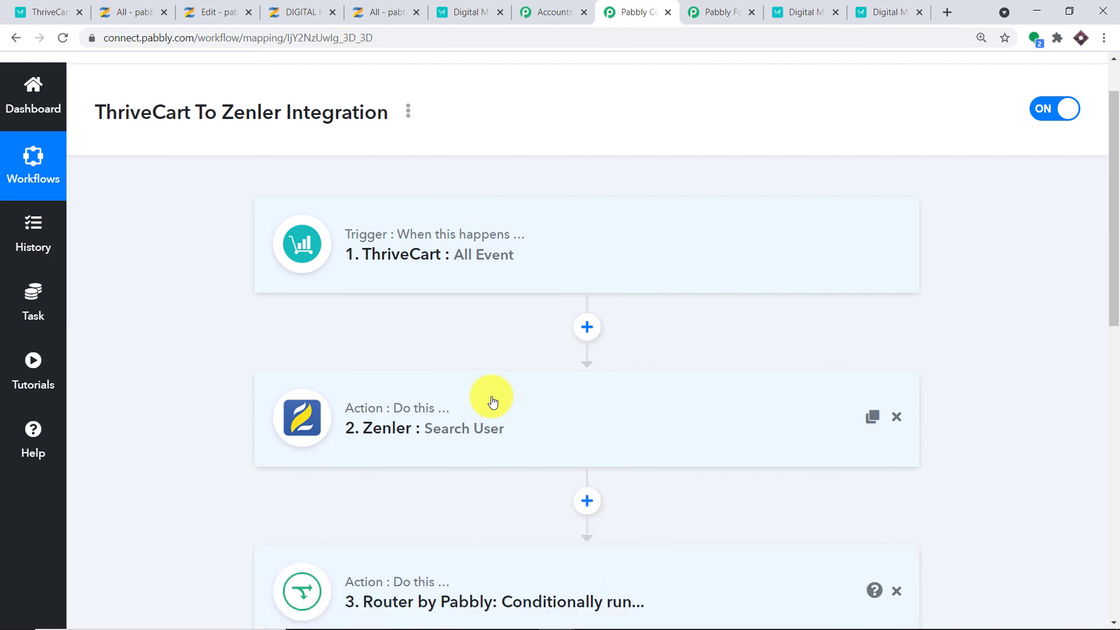
scroll(493, 397, "down", 2)
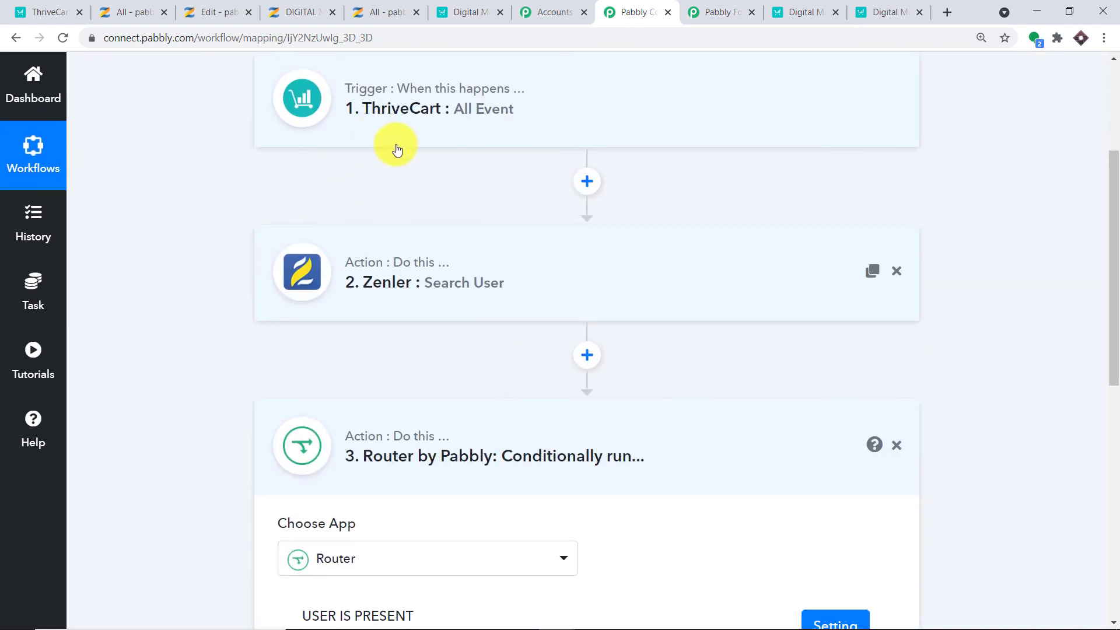
scroll(394, 146, "up", 1)
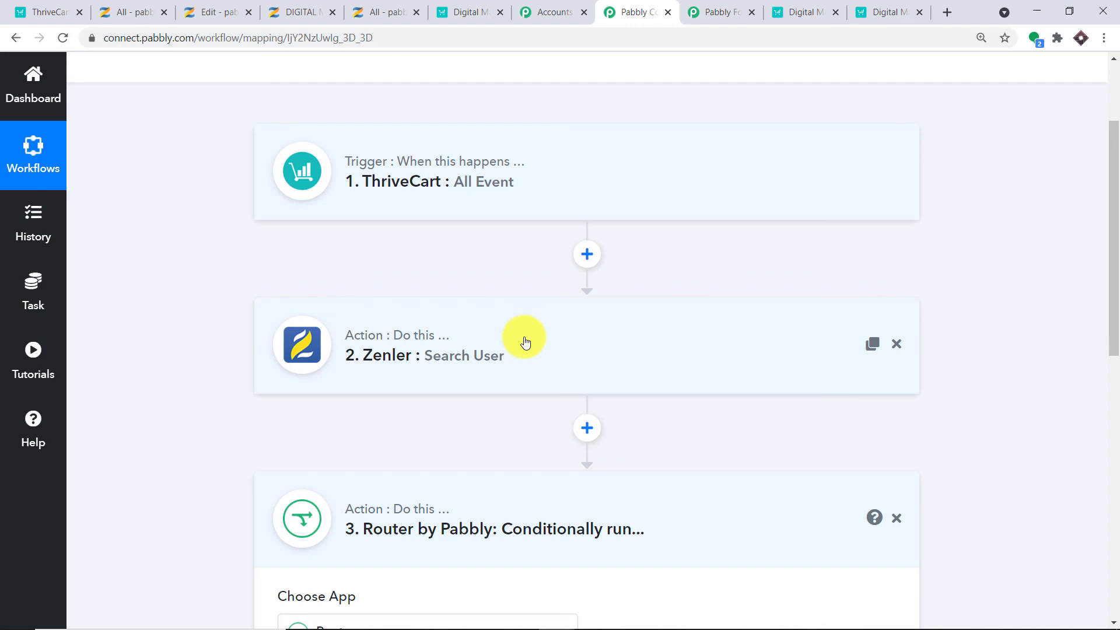
scroll(525, 342, "down", 5)
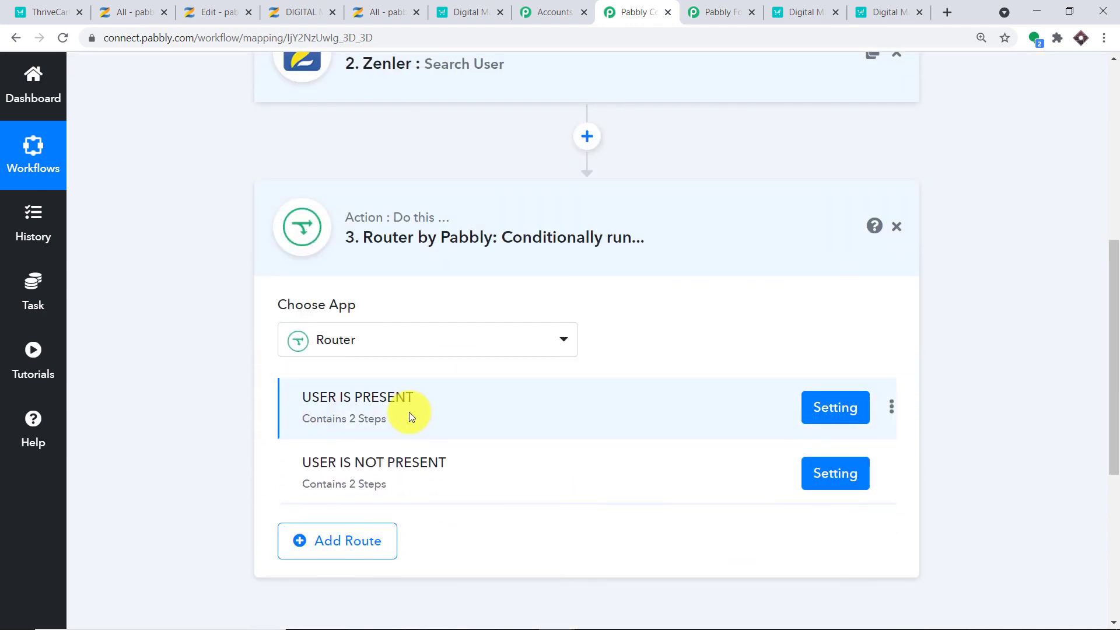